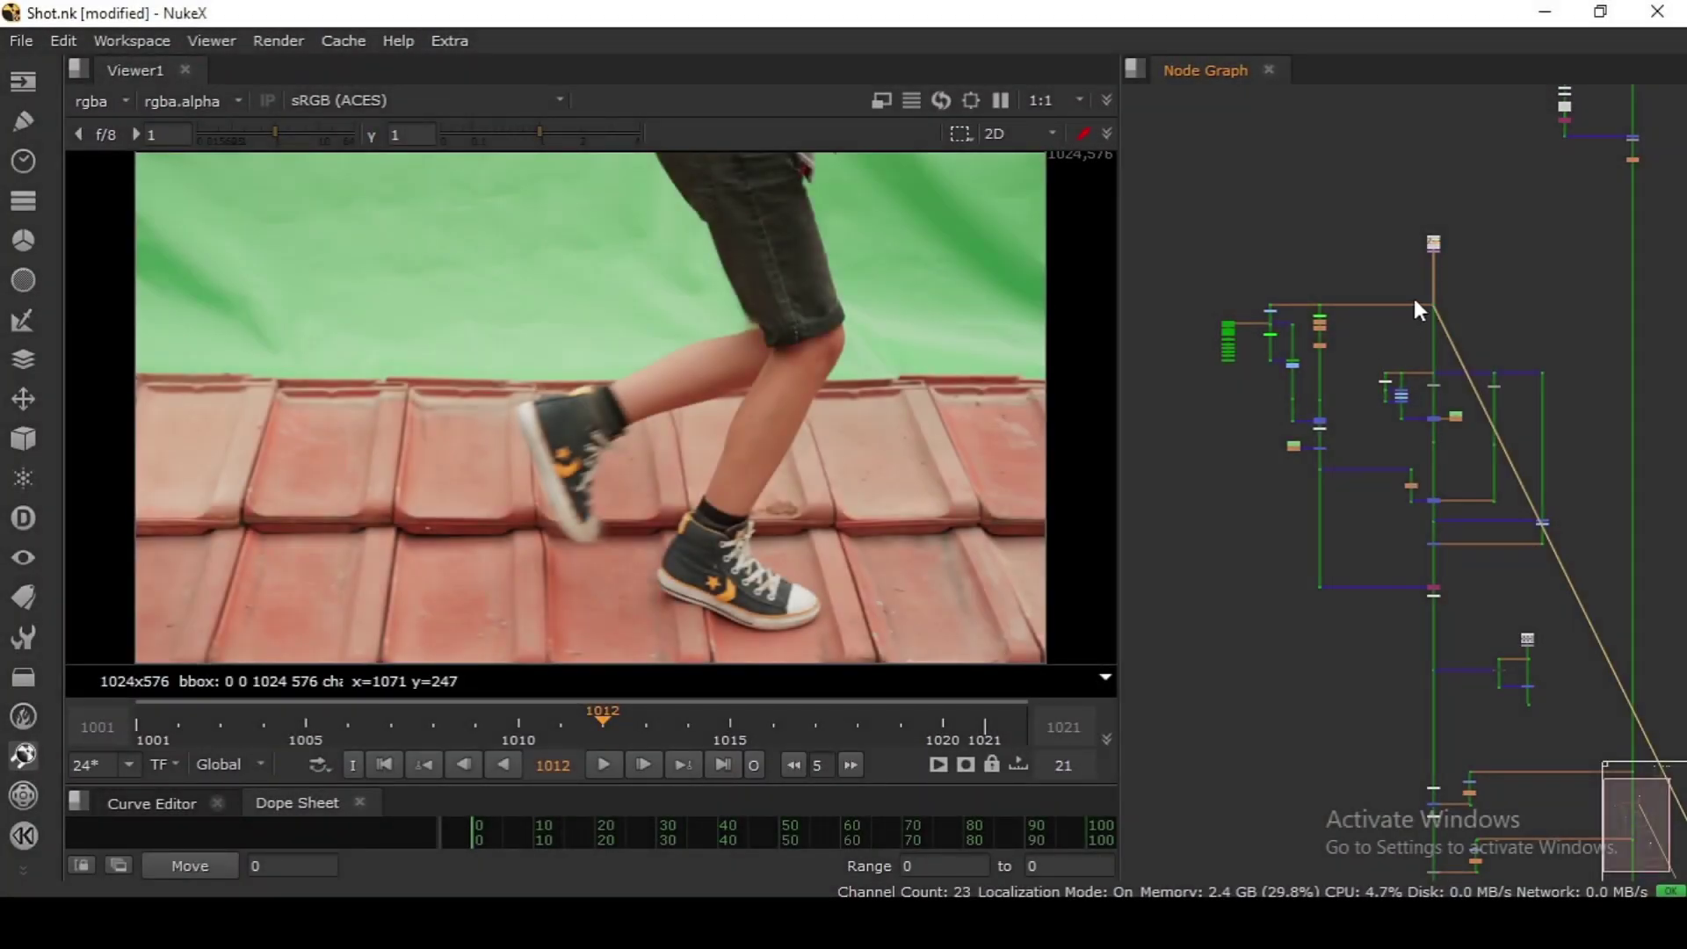
Step: Play the green-screen shot of the walking legs and park the timeline on frame 1016
{"action": "left_click", "coordinate": [604, 765]}
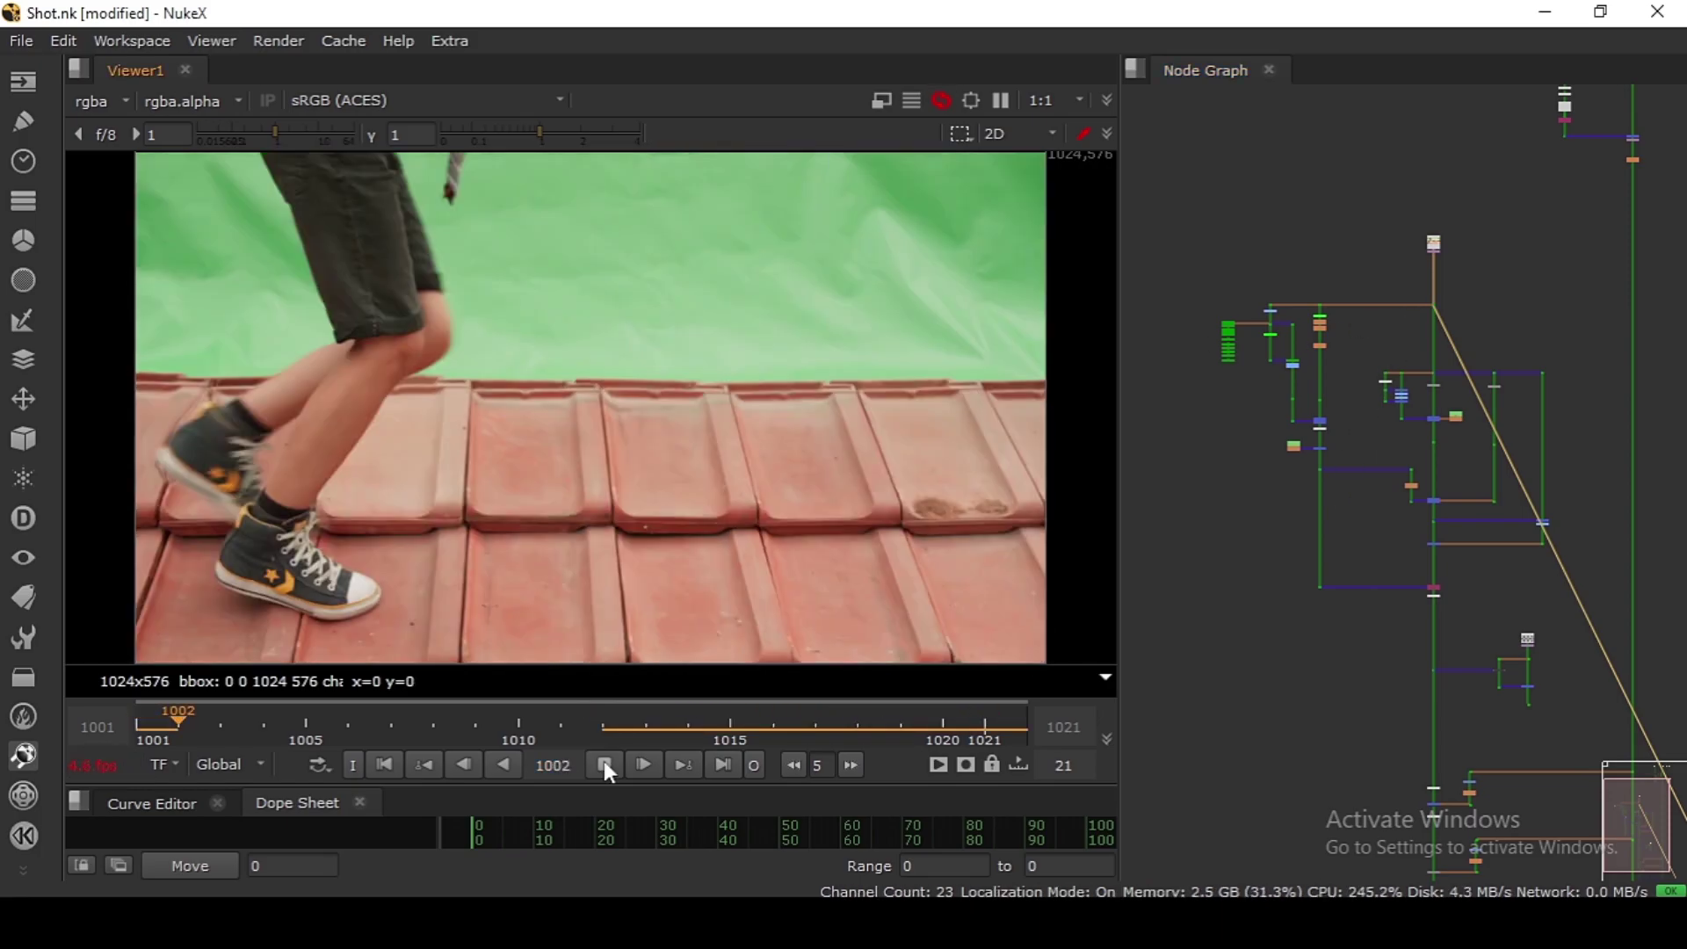
{"action": "left_click", "coordinate": [789, 724]}
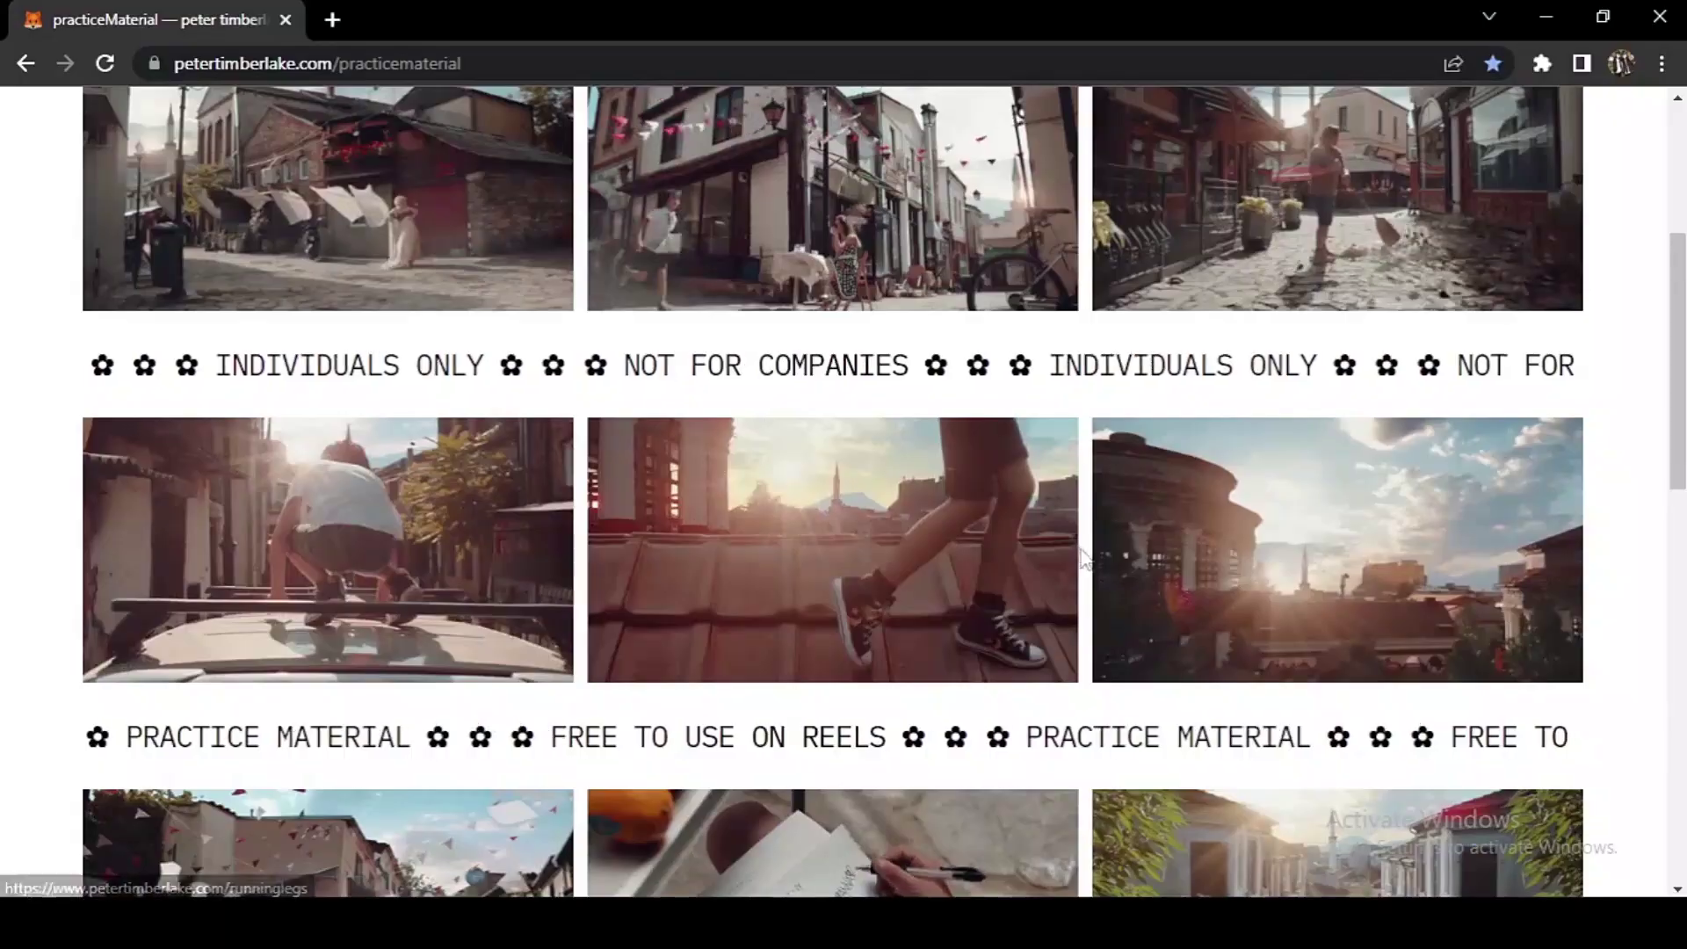
Step: Switch to the browser and look through the practice material clips on petertimberlake.com
{"action": "scroll", "coordinate": [797, 218], "scroll_direction": "up", "scroll_amount": 10}
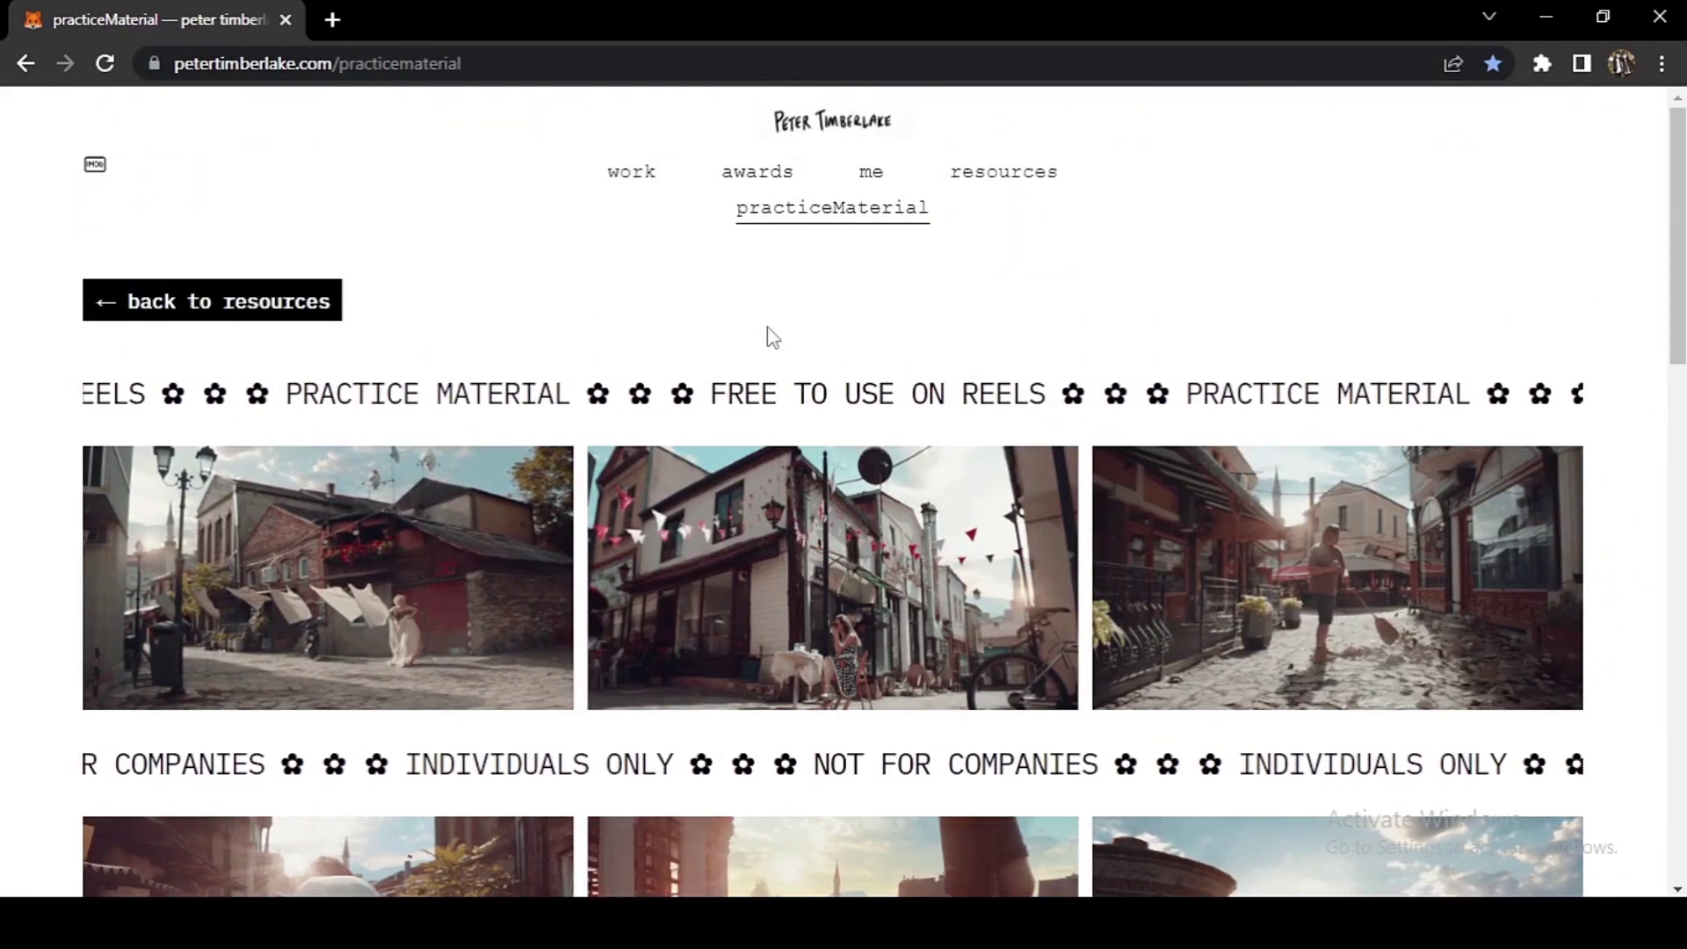
{"action": "scroll", "coordinate": [773, 343], "scroll_direction": "down", "scroll_amount": 1}
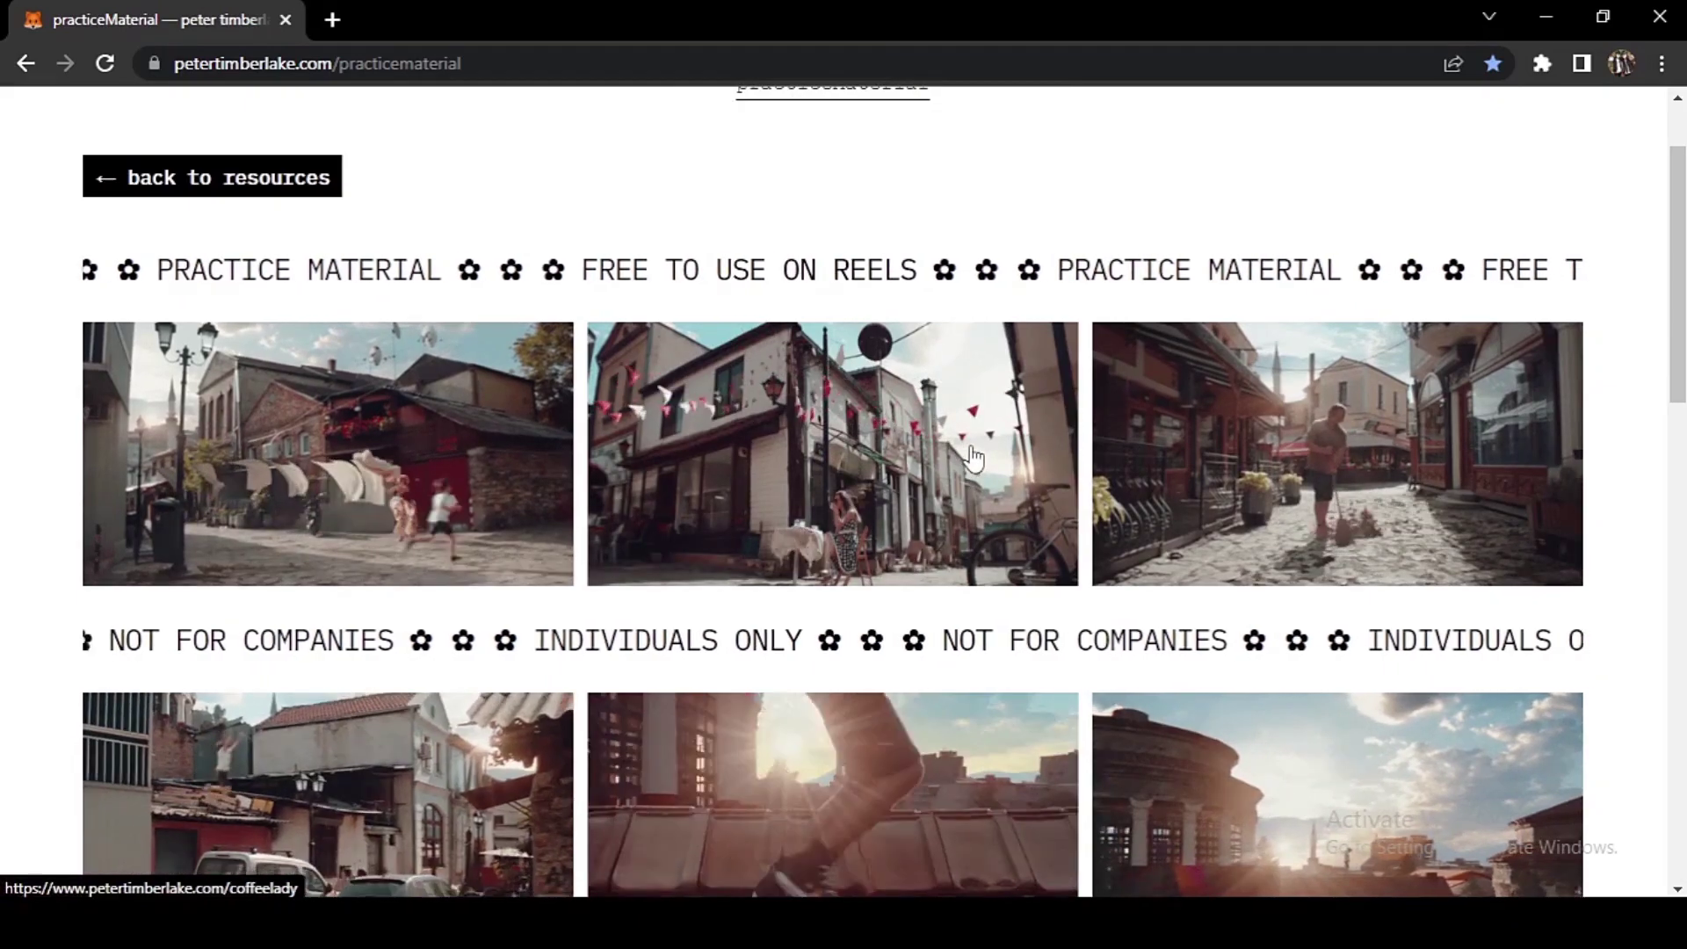
{"action": "scroll", "coordinate": [973, 456], "scroll_direction": "down", "scroll_amount": 2}
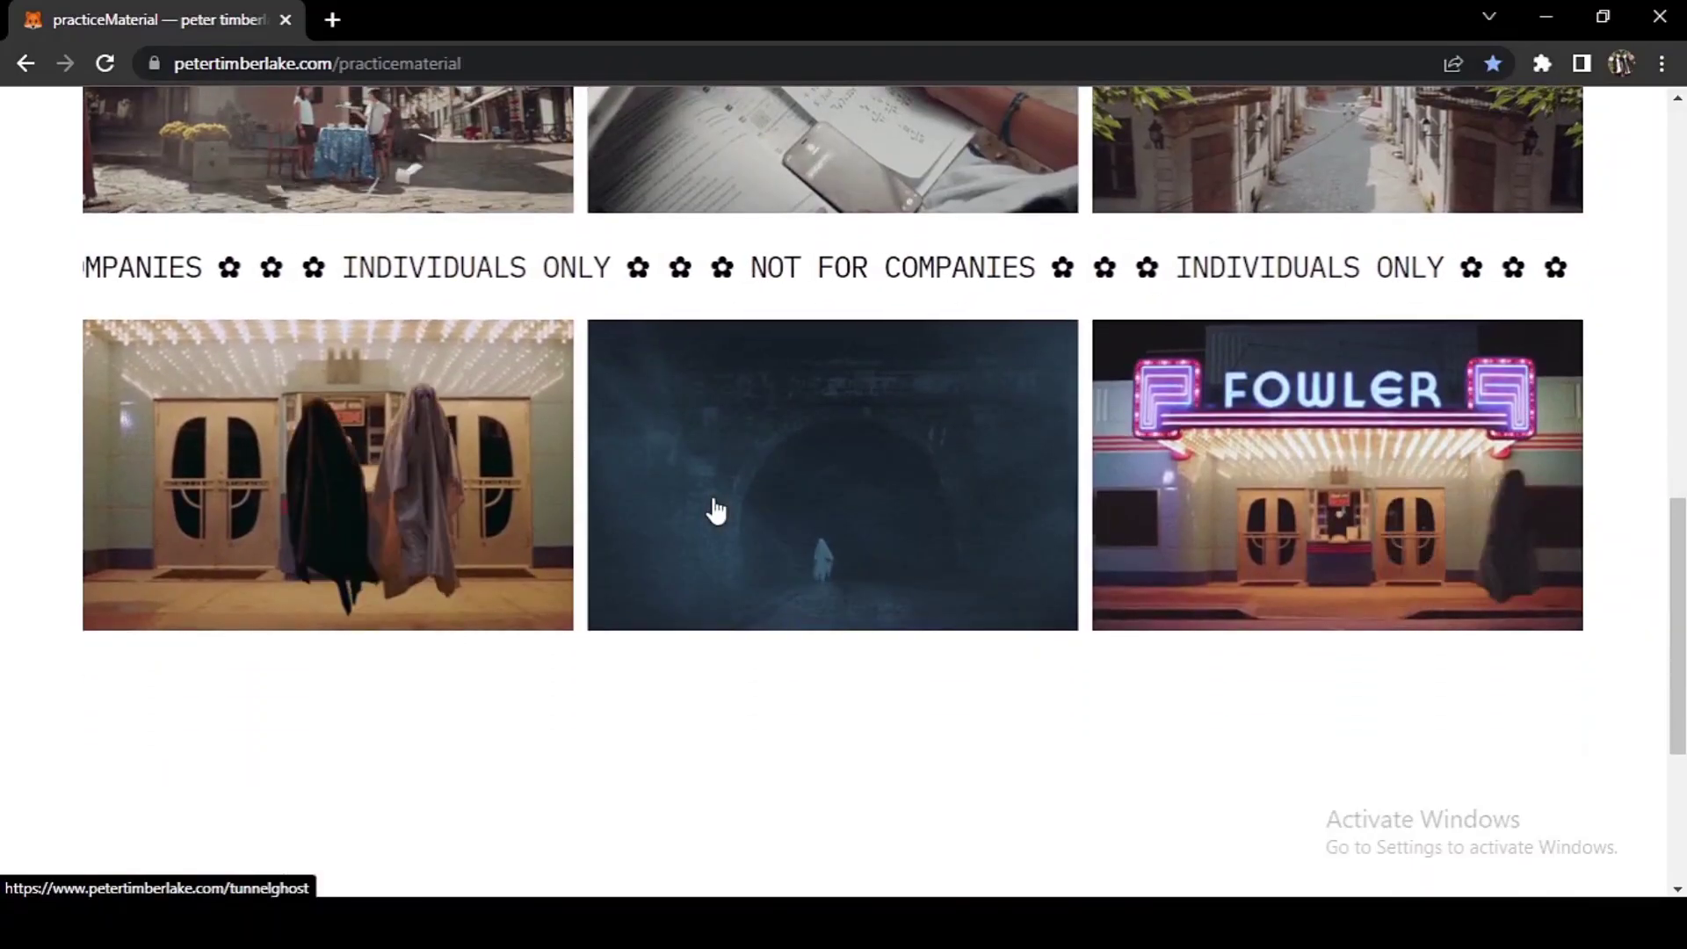
{"action": "scroll", "coordinate": [717, 510], "scroll_direction": "down", "scroll_amount": 3}
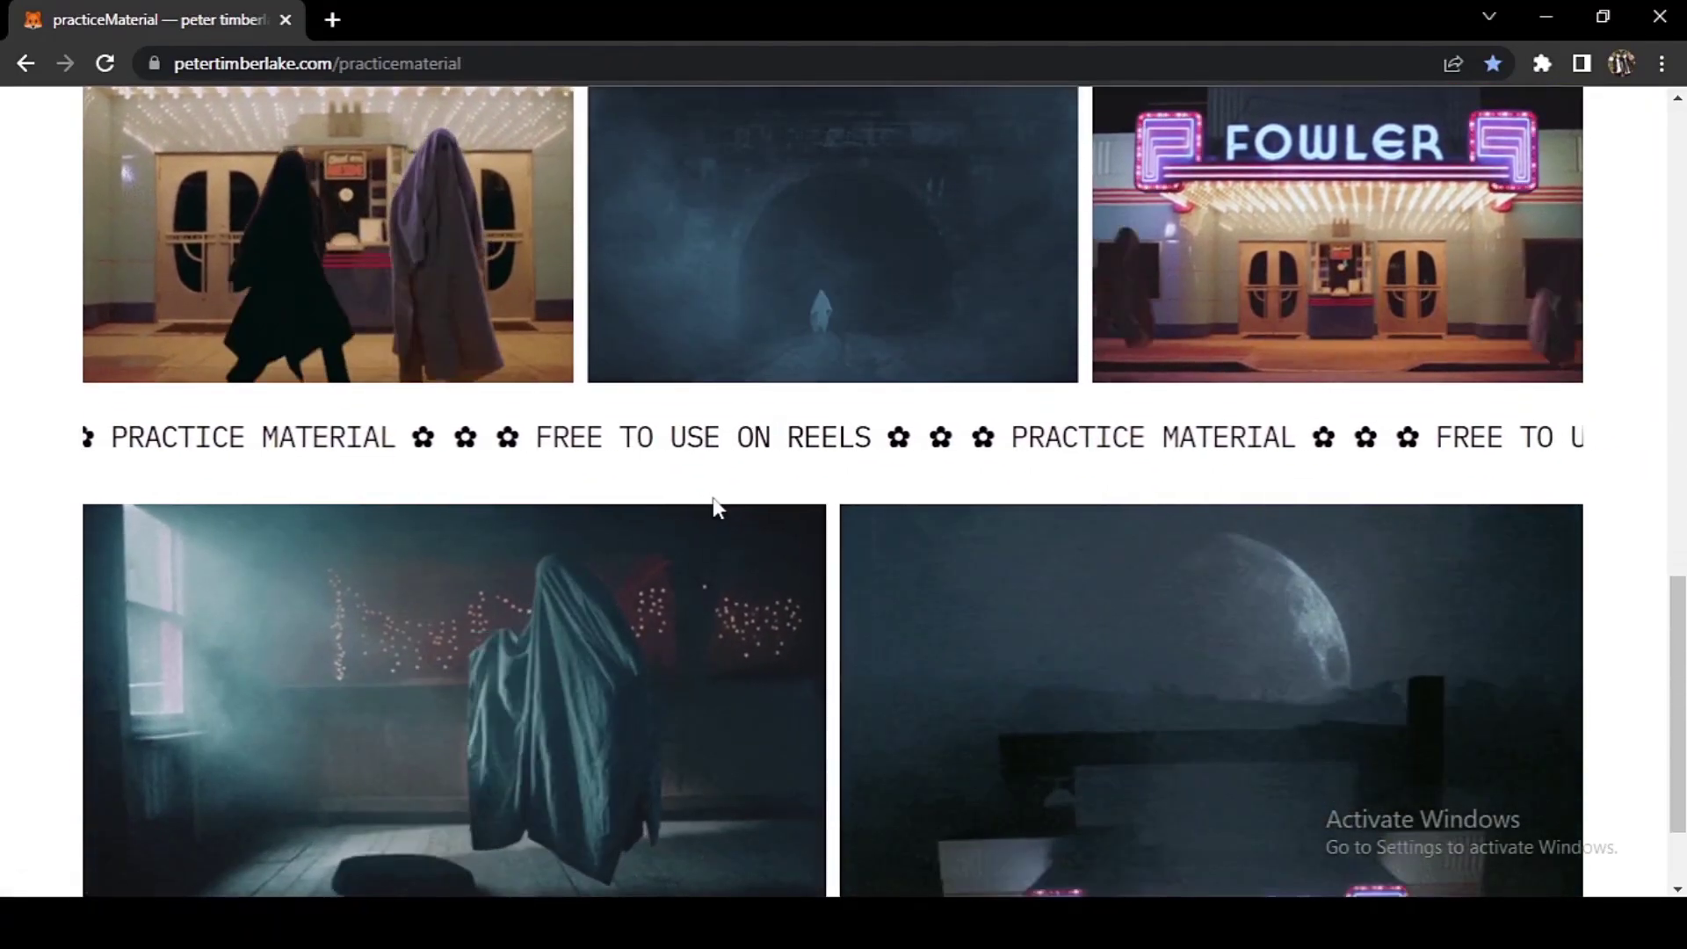
{"action": "scroll", "coordinate": [716, 511], "scroll_direction": "up", "scroll_amount": 10}
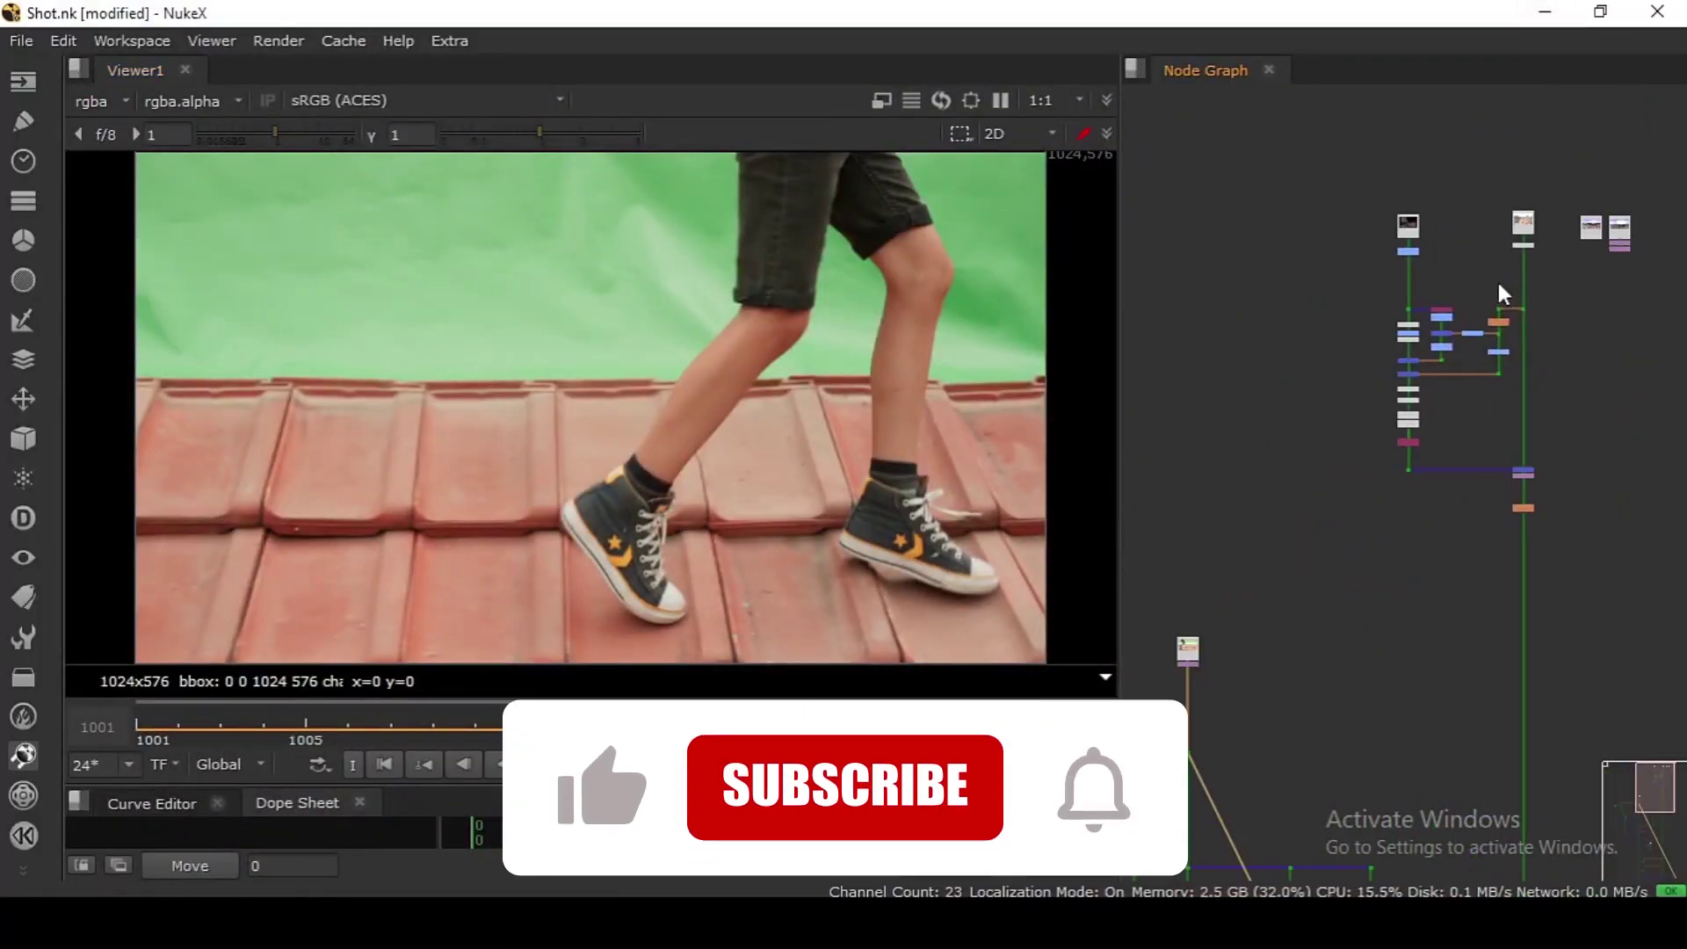
Step: Return to NukeX and view the CG building render's source node with the whole frame fitted in the viewer
{"action": "scroll", "coordinate": [1495, 278], "scroll_direction": "up", "scroll_amount": 4}
{"action": "left_click", "coordinate": [1335, 170]}
{"action": "key", "text": "1"}
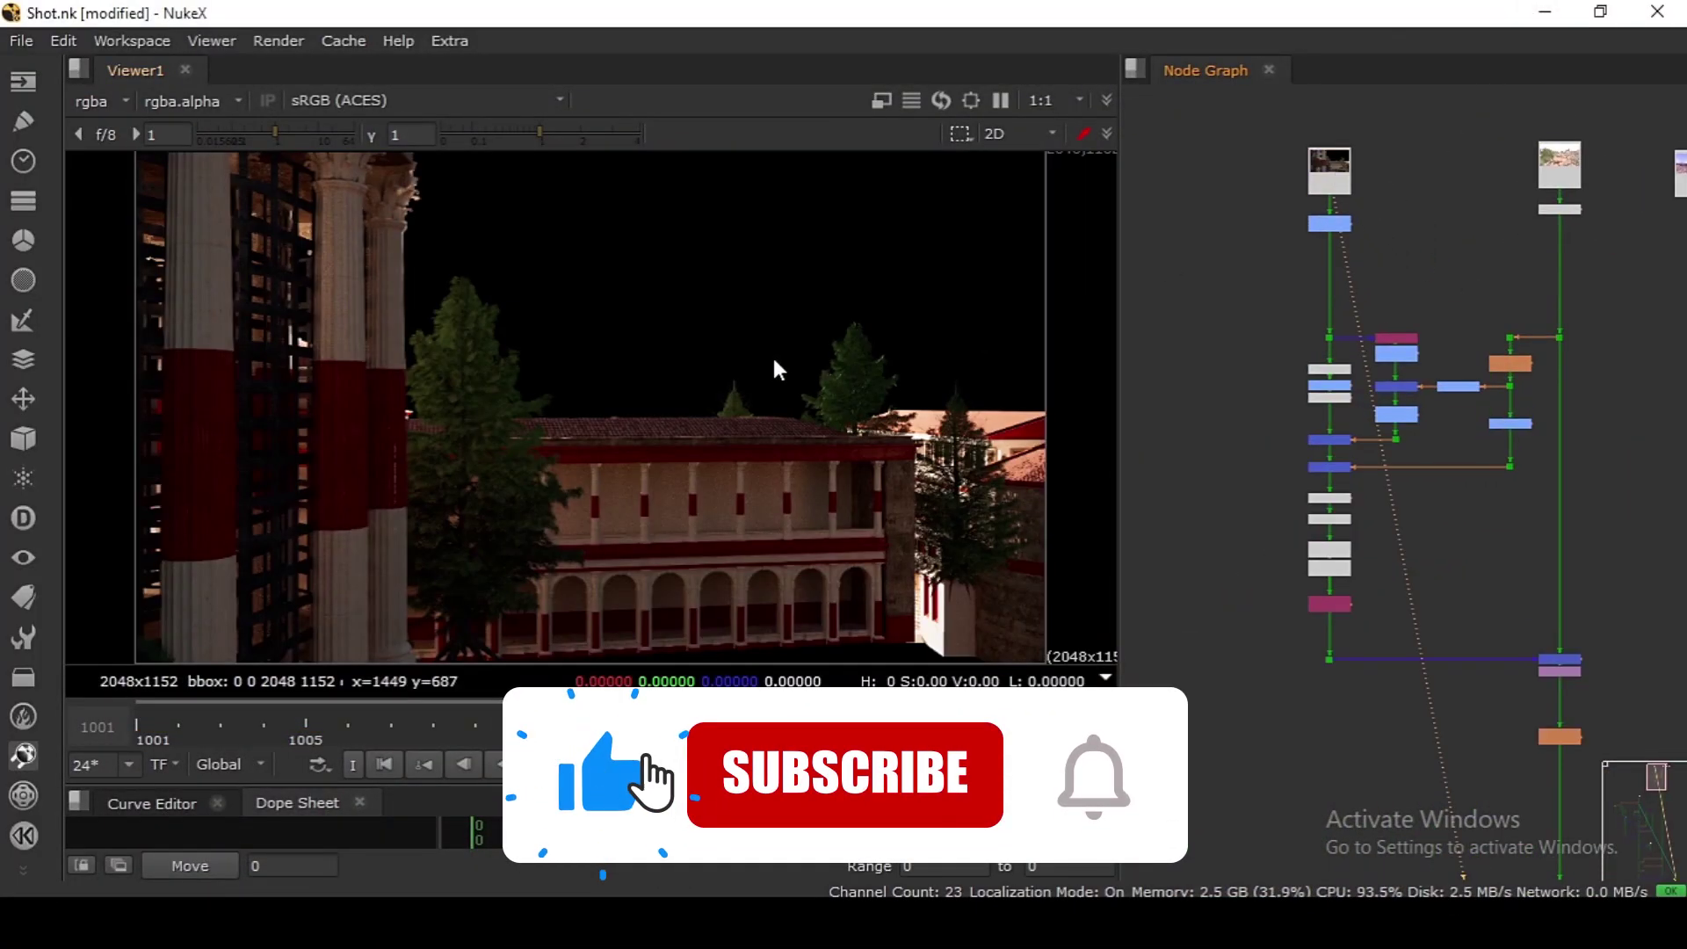
{"action": "scroll", "coordinate": [761, 358], "scroll_direction": "down", "scroll_amount": 4}
{"action": "middle_click_drag", "start_coordinate": [731, 361], "coordinate": [704, 391]}
{"action": "key", "text": "f"}
Step: View the city rooftops background plate in the viewer
{"action": "middle_click_drag", "start_coordinate": [1562, 167], "coordinate": [1491, 230]}
{"action": "scroll", "coordinate": [1491, 229], "scroll_direction": "up", "scroll_amount": 1}
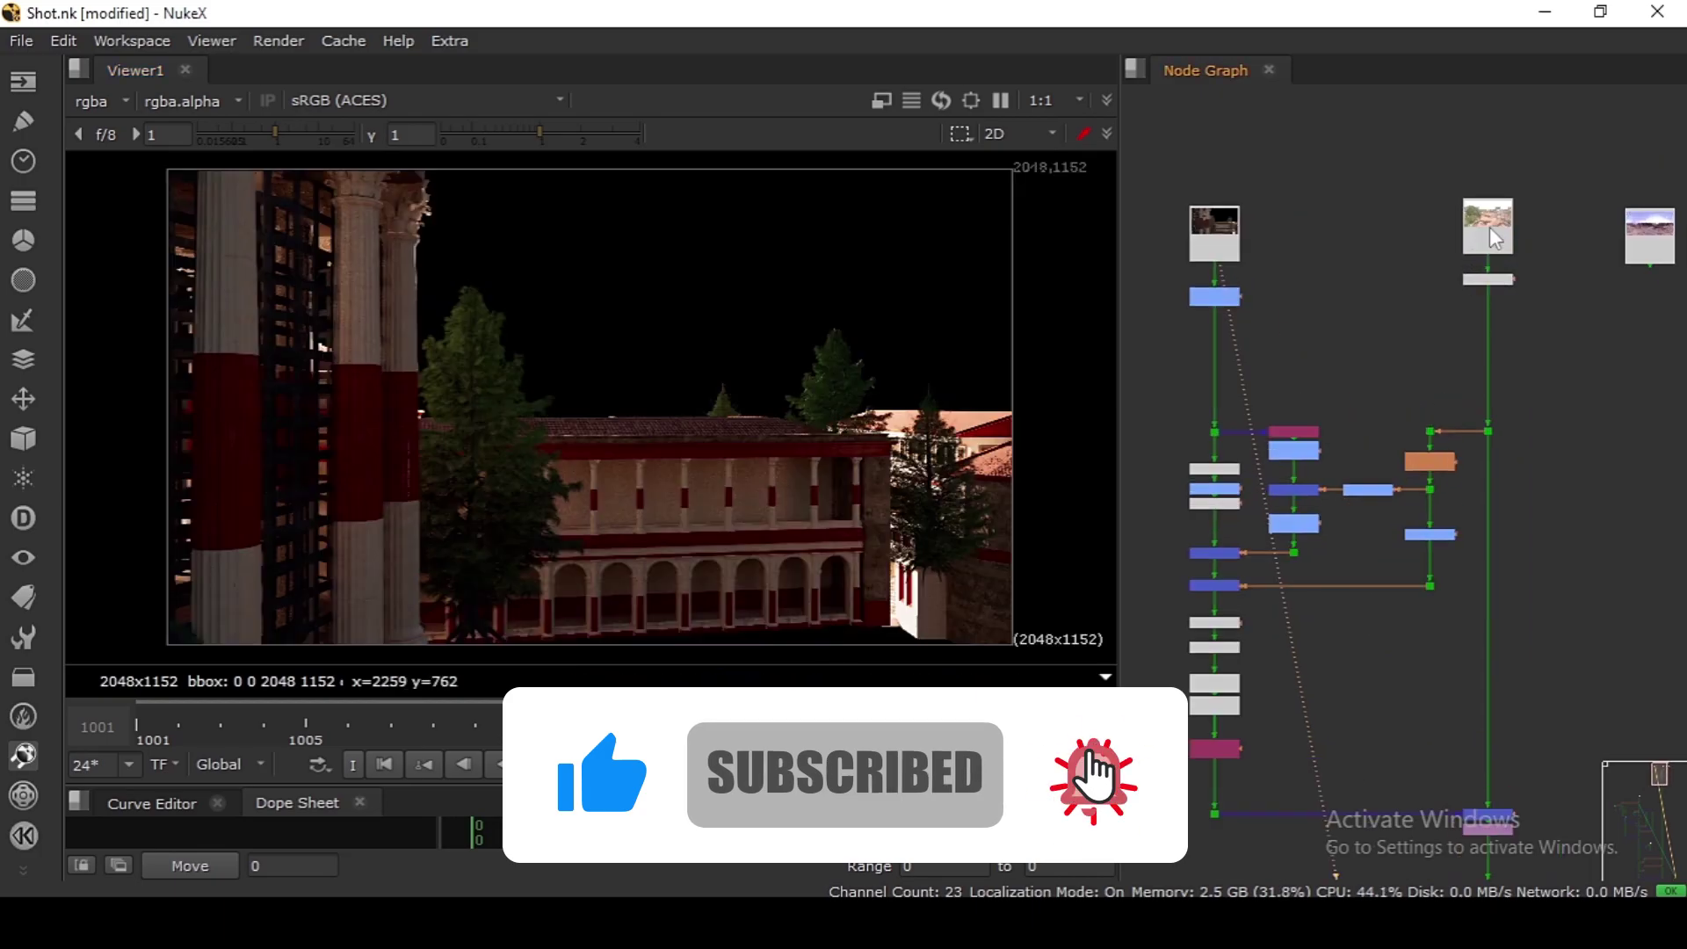
{"action": "left_click", "coordinate": [1495, 238]}
{"action": "key", "text": "1"}
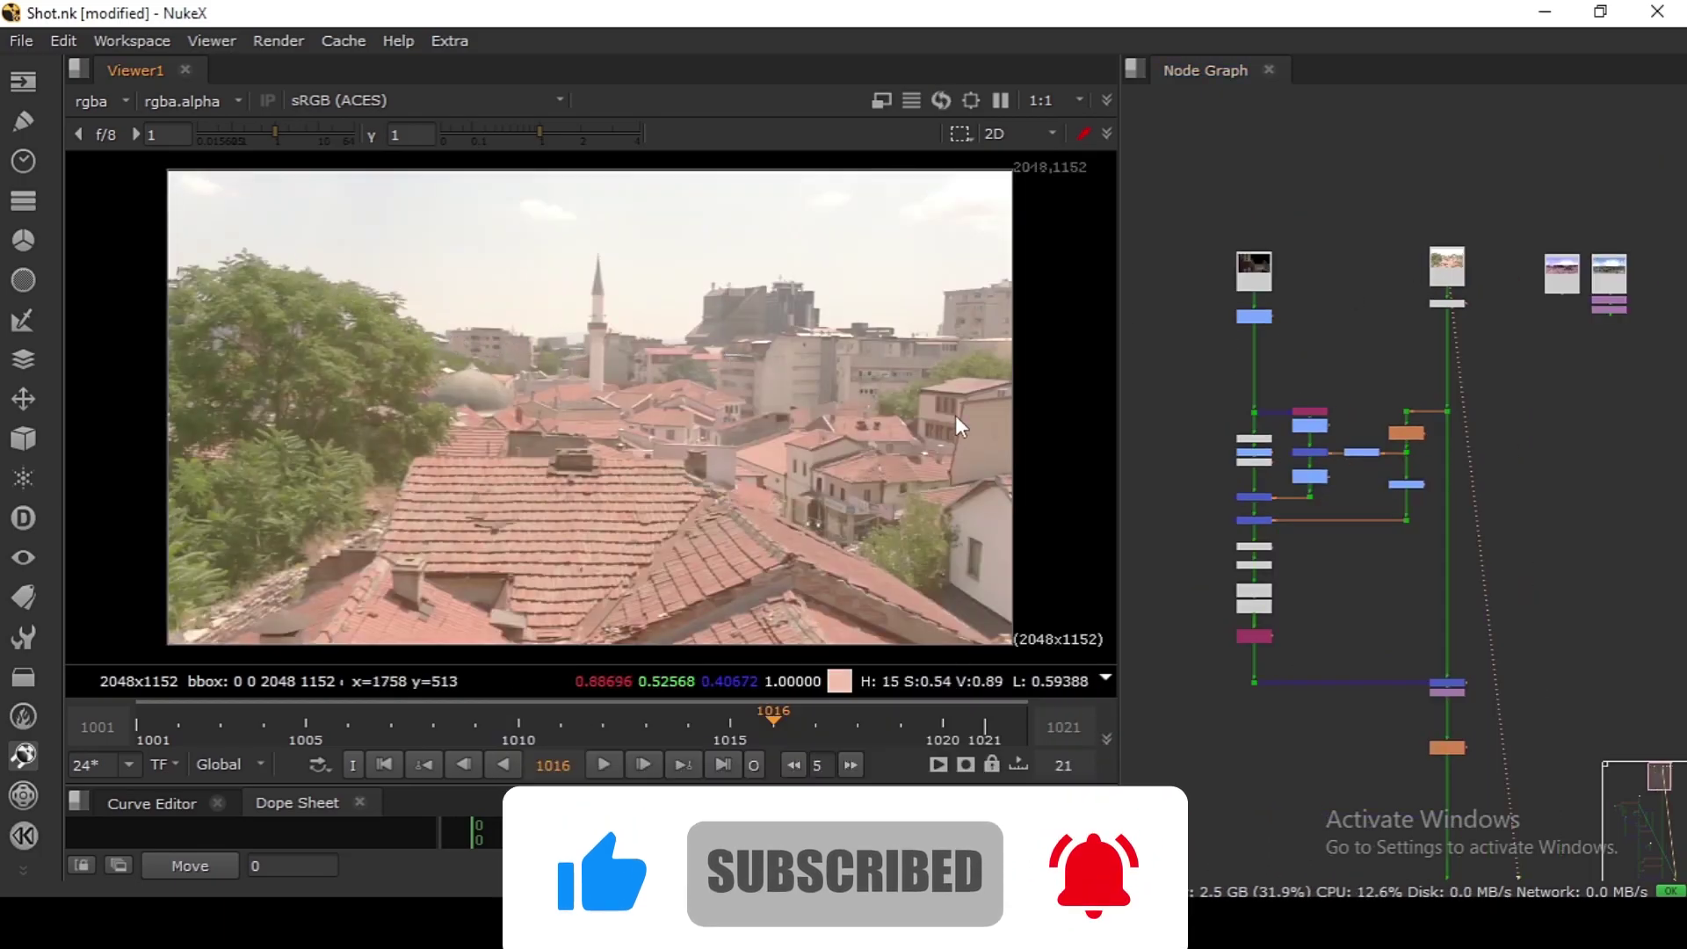
Step: View the CG building render again and compare it with the finished background comp at the end of that branch
{"action": "left_click", "coordinate": [1249, 279]}
{"action": "key", "text": "1"}
{"action": "left_click", "coordinate": [1447, 749]}
{"action": "key", "text": "1"}
{"action": "middle_click_drag", "start_coordinate": [1303, 750], "coordinate": [1340, 676]}
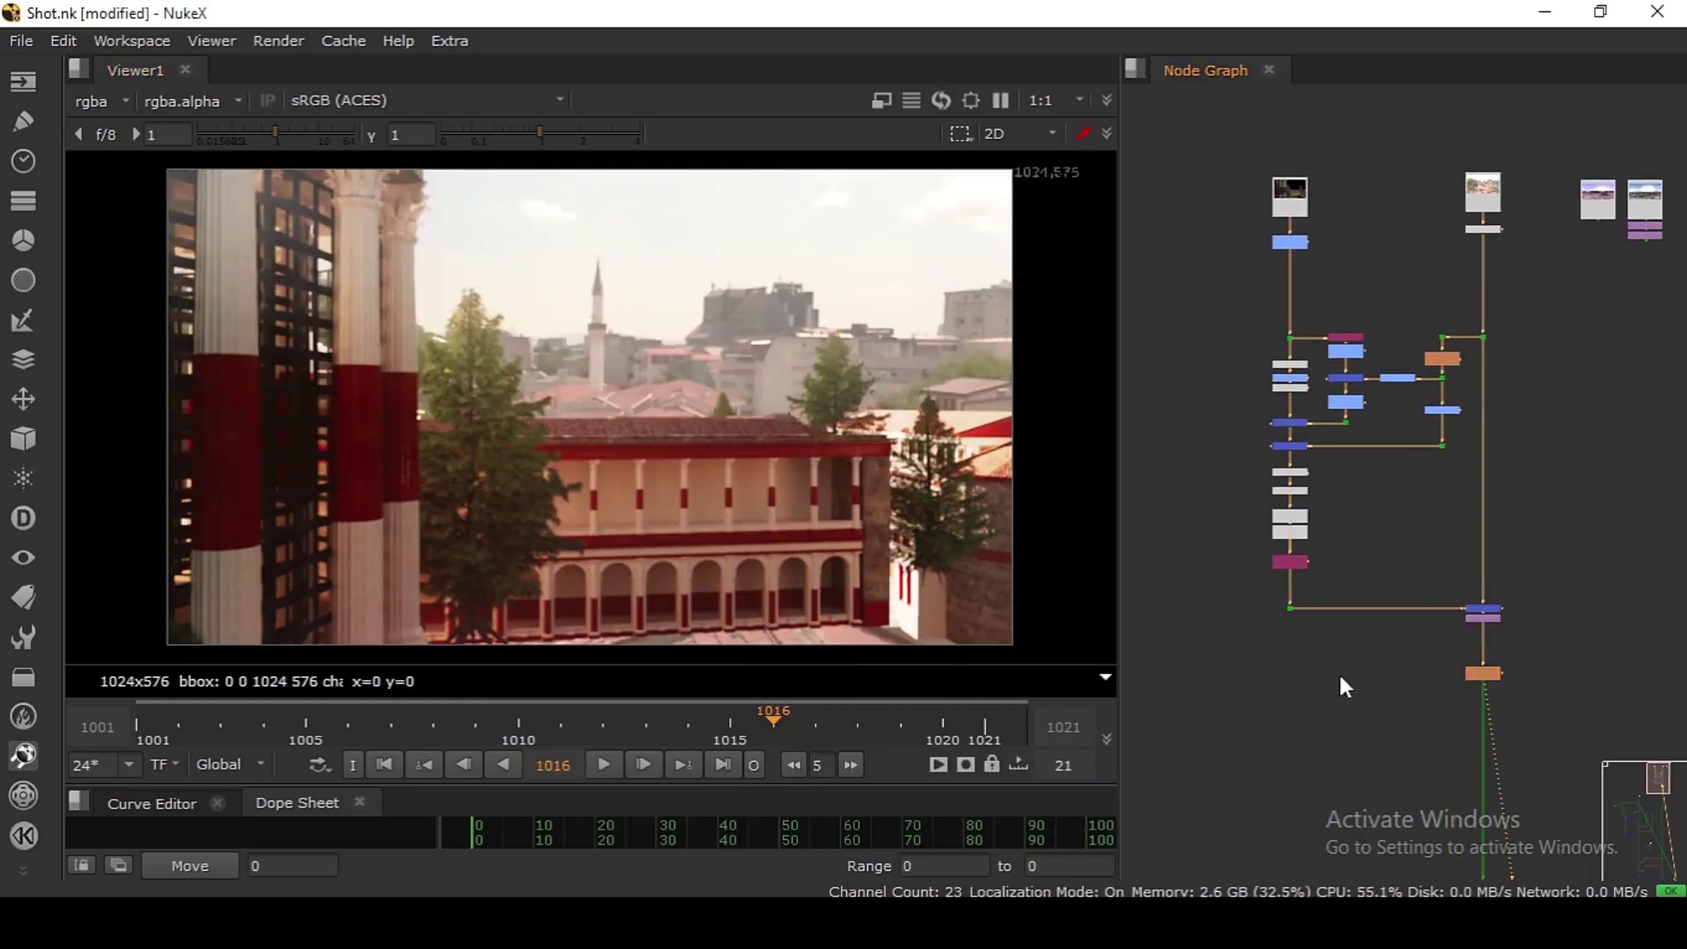
{"action": "left_click_drag", "start_coordinate": [303, 207], "coordinate": [919, 583]}
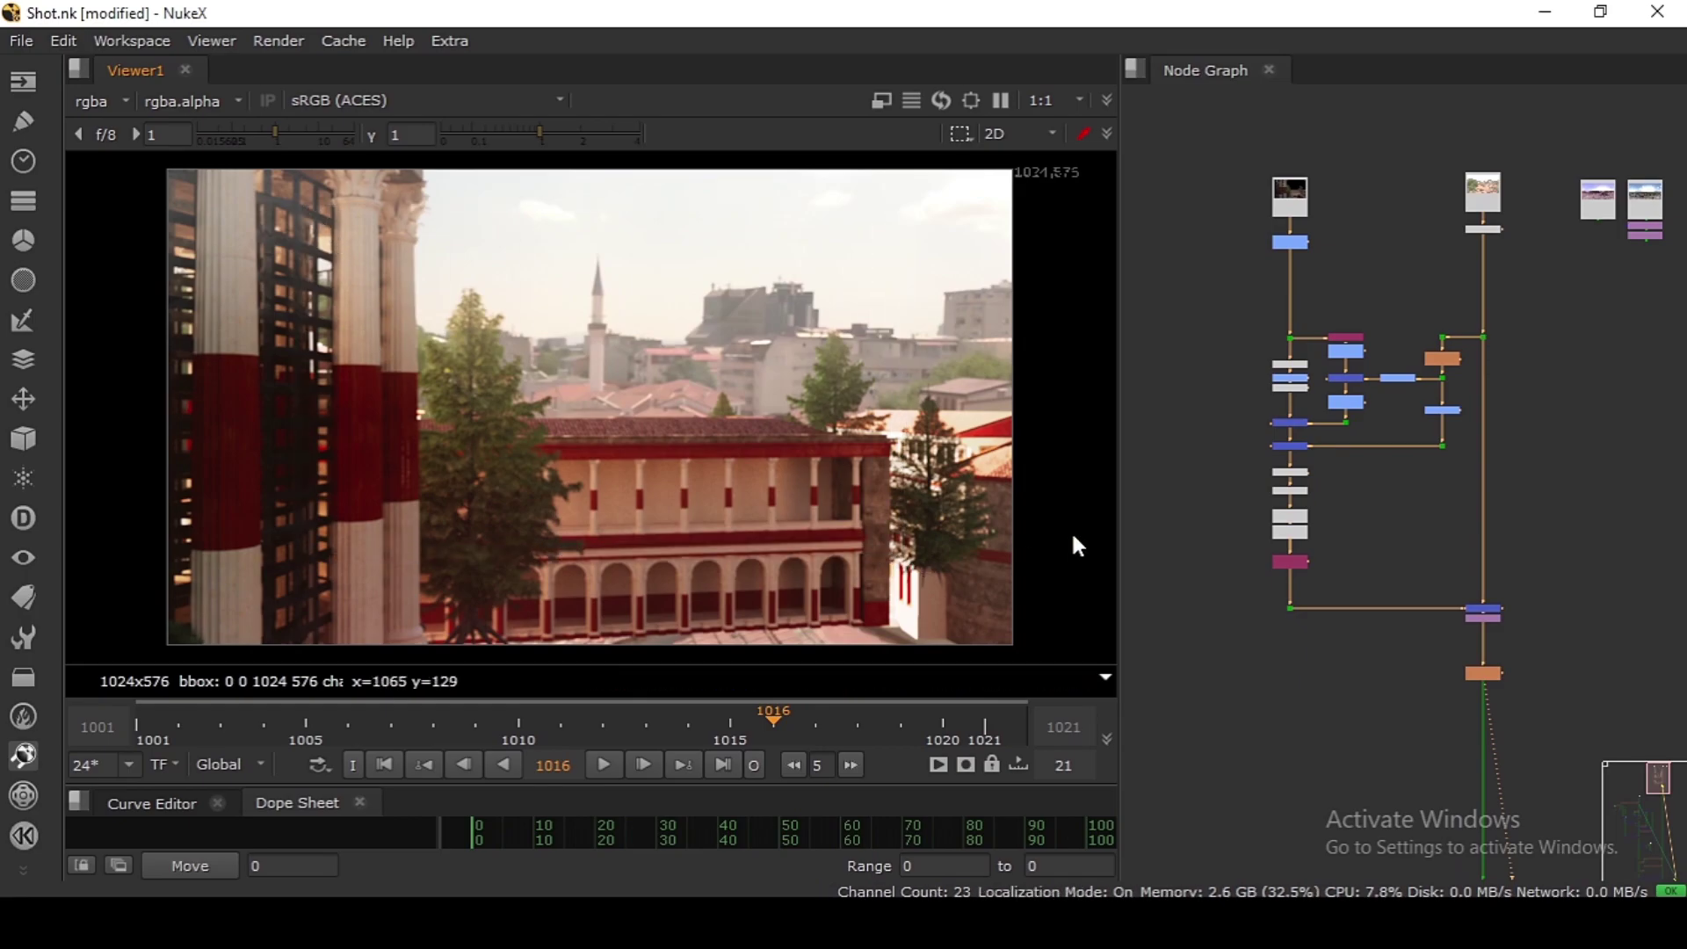
Step: Show the green-screen plate of the walking legs and find where its keying branches split off
{"action": "scroll", "coordinate": [1380, 460], "scroll_direction": "down", "scroll_amount": 6}
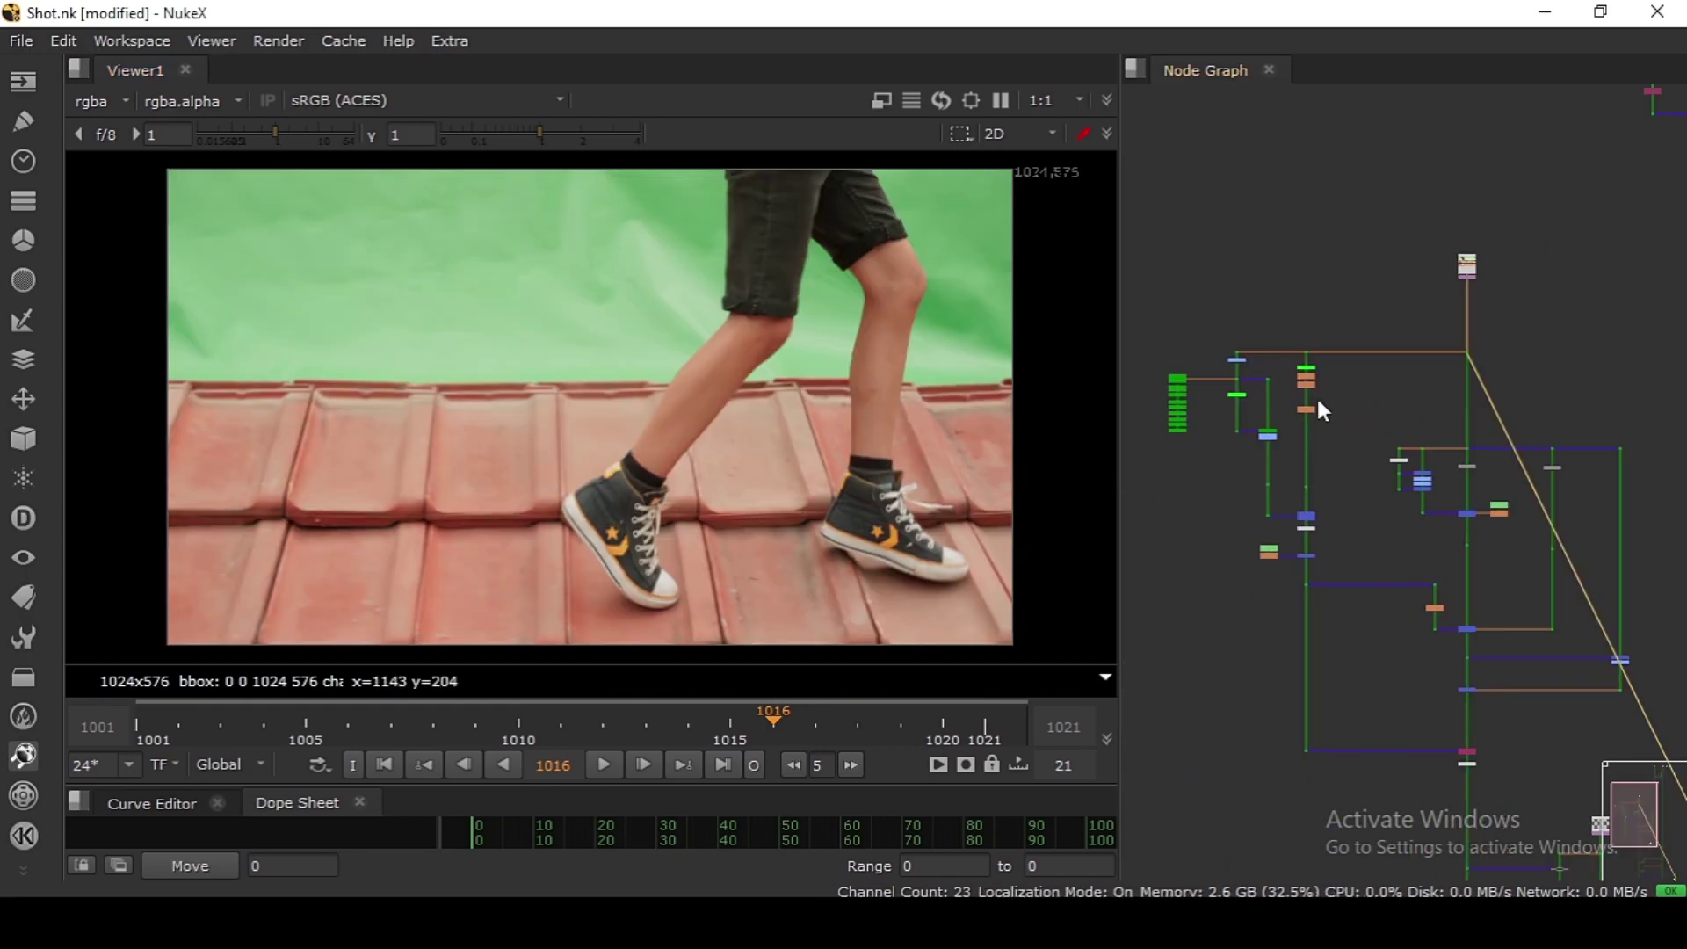
{"action": "left_click_drag", "start_coordinate": [1420, 301], "coordinate": [1565, 394]}
{"action": "left_click_drag", "start_coordinate": [1395, 314], "coordinate": [1459, 370]}
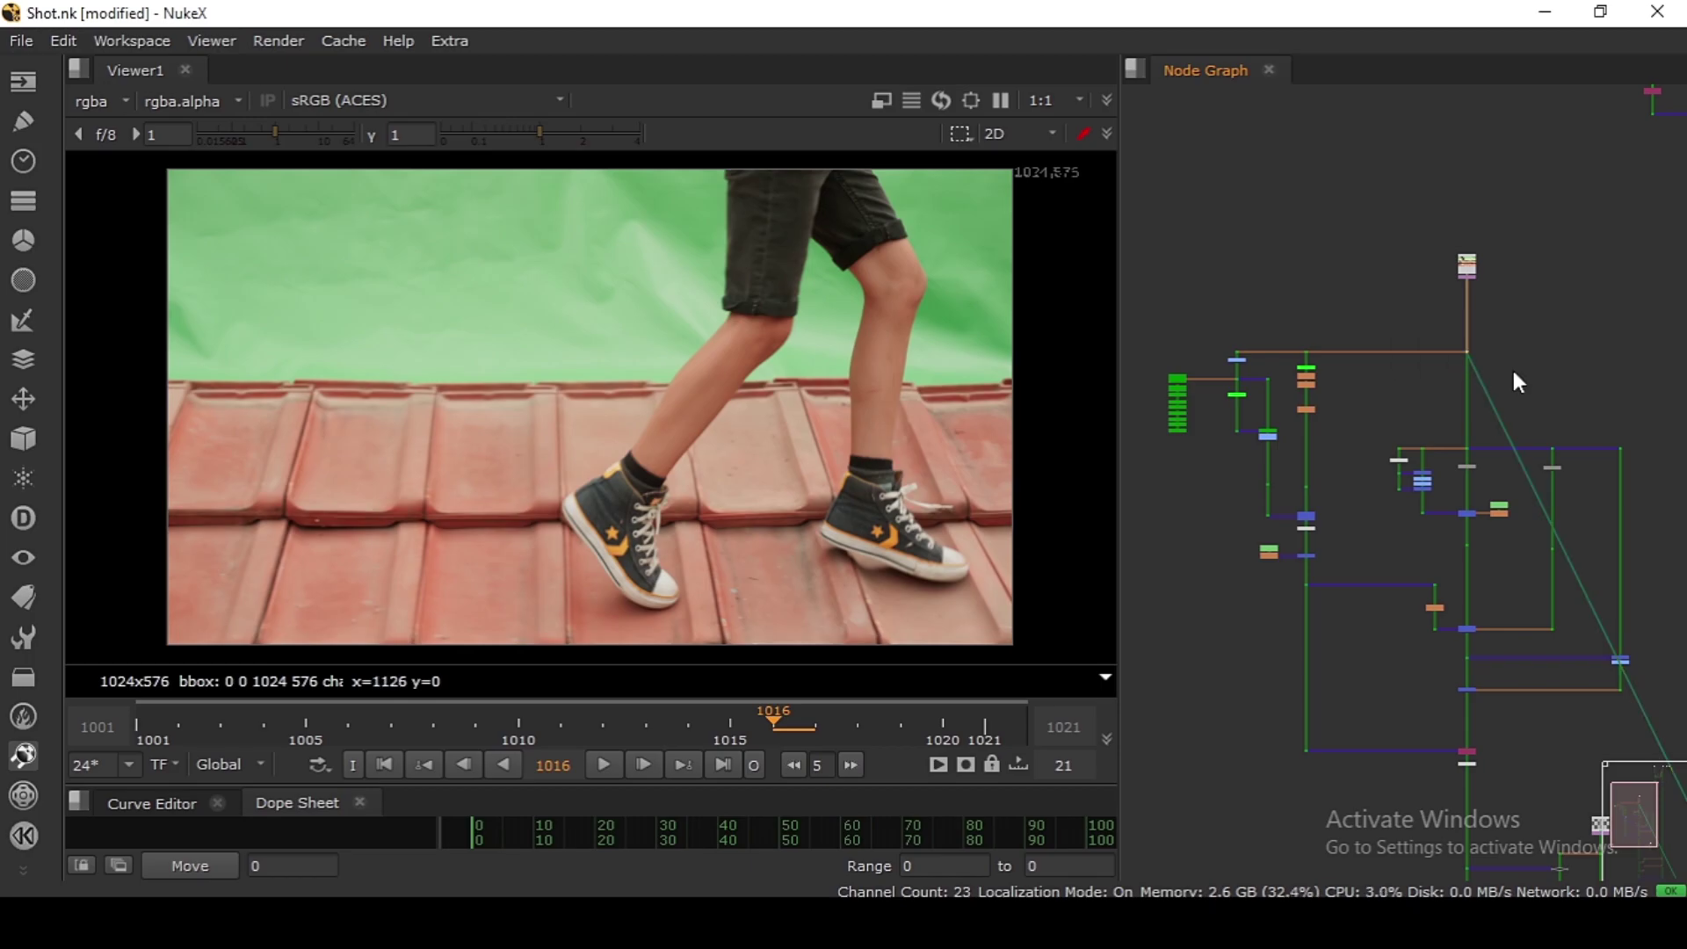
Step: Check the finished walking-legs clip in the browser and return to NukeX
{"action": "left_click", "coordinate": [563, 922]}
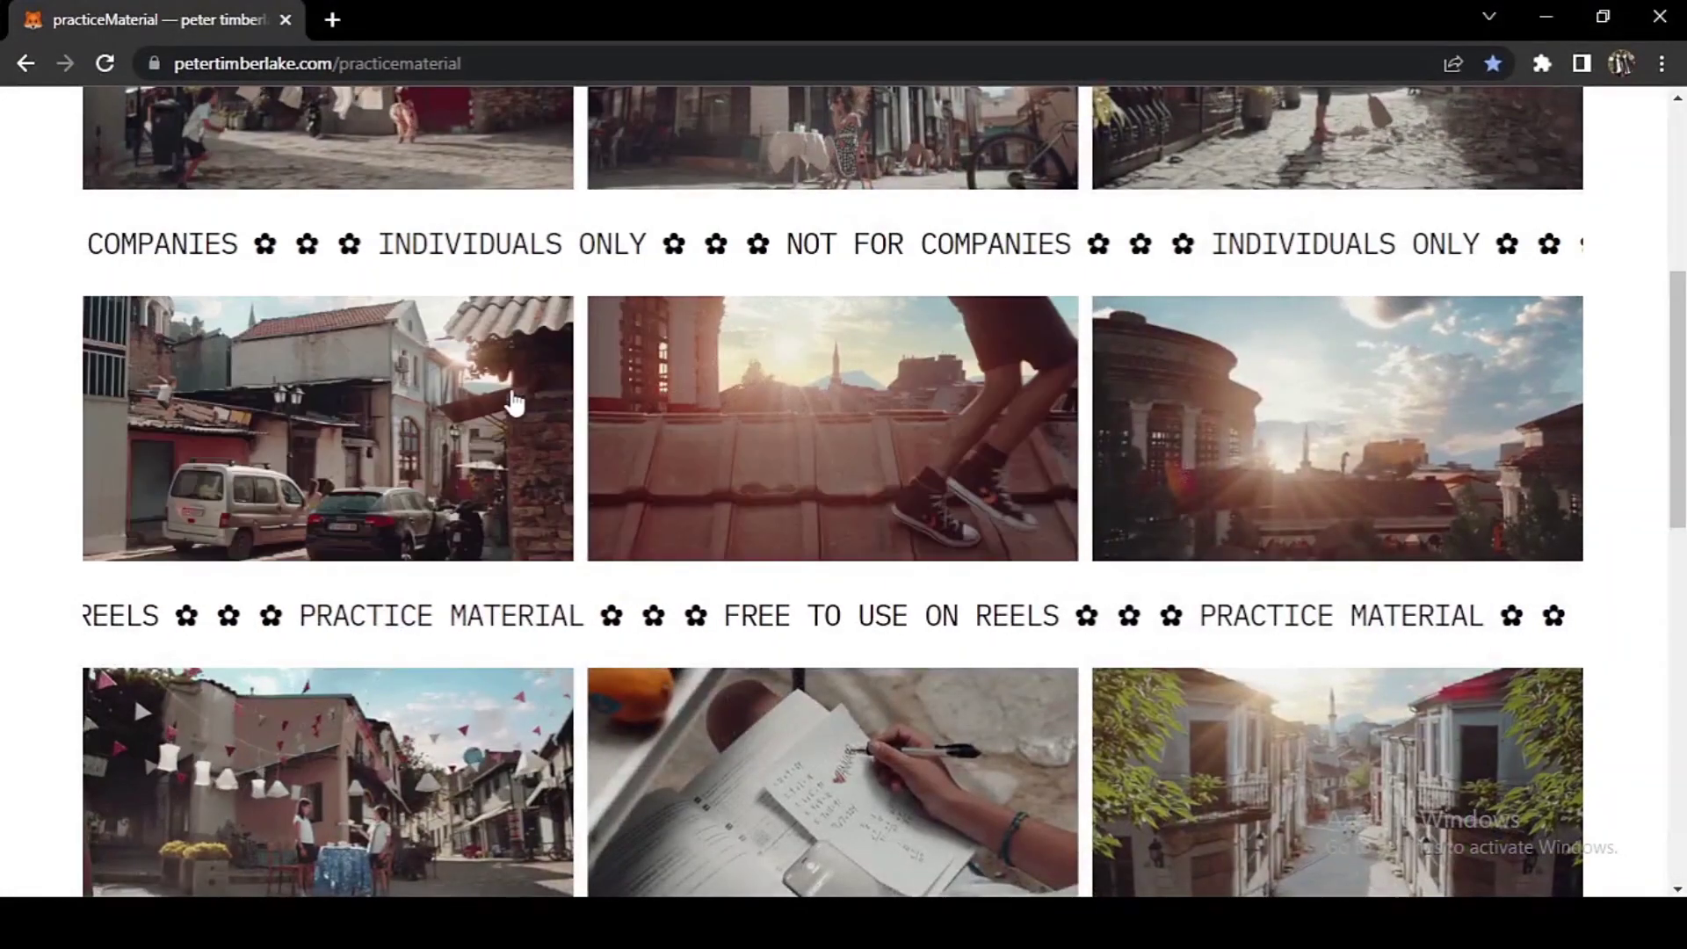
{"action": "key", "text": "alt+Tab"}
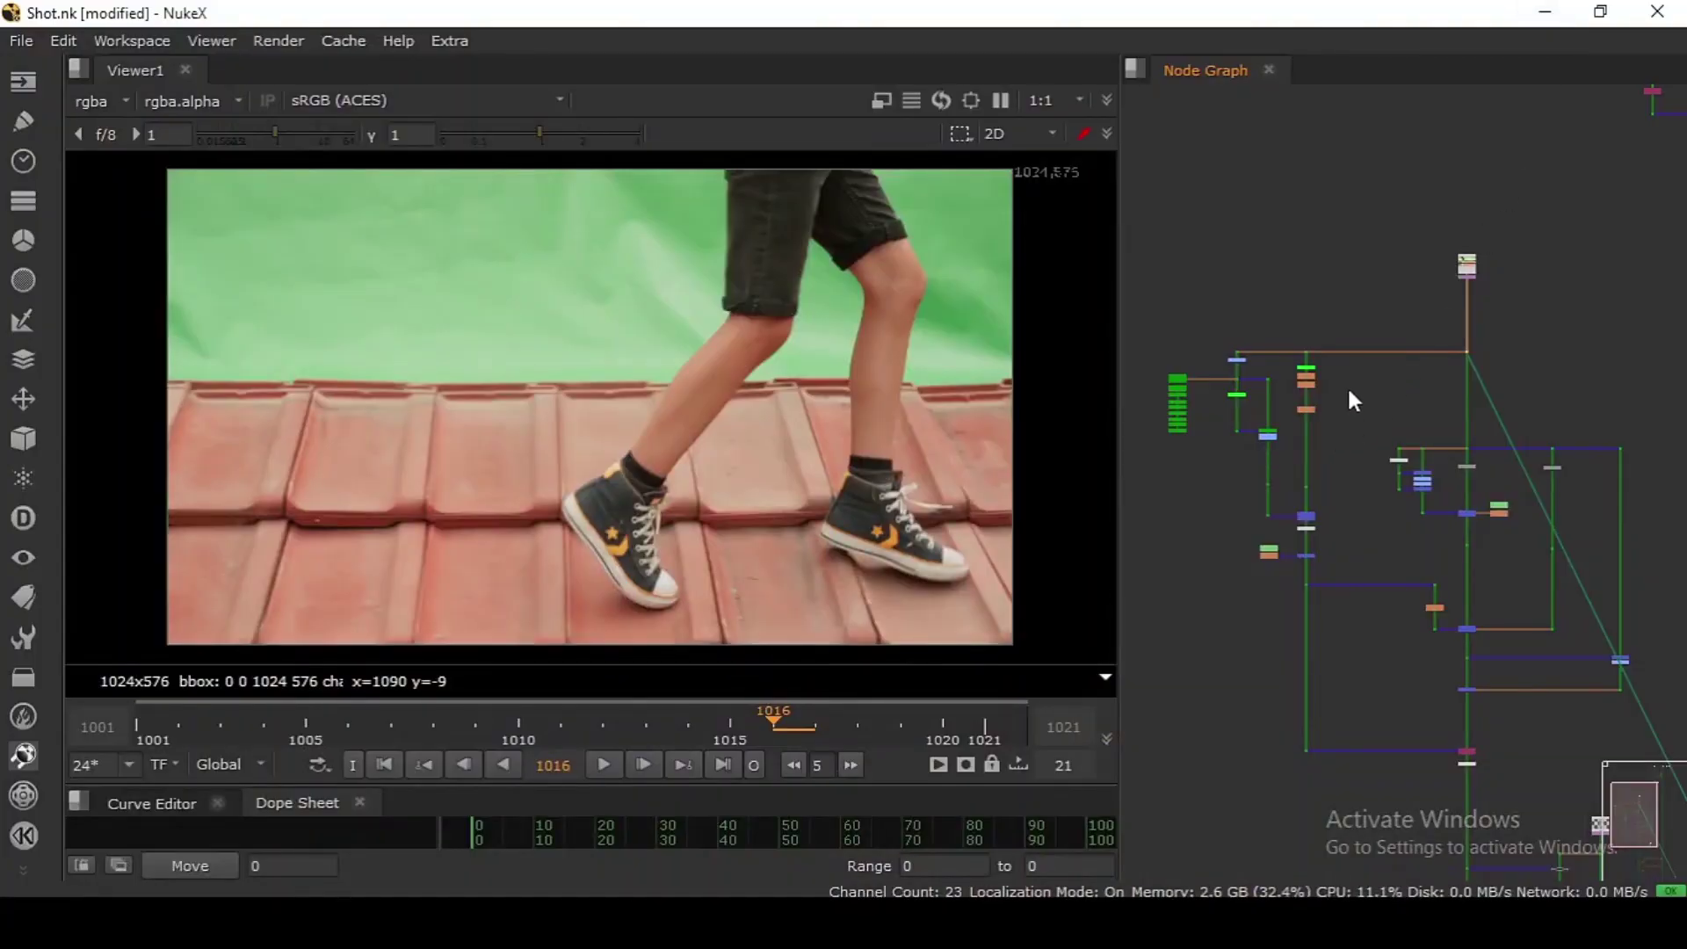
Step: Examine the soft and core key branches and the point where they merge in the node graph
{"action": "scroll", "coordinate": [1347, 385], "scroll_direction": "up", "scroll_amount": 3}
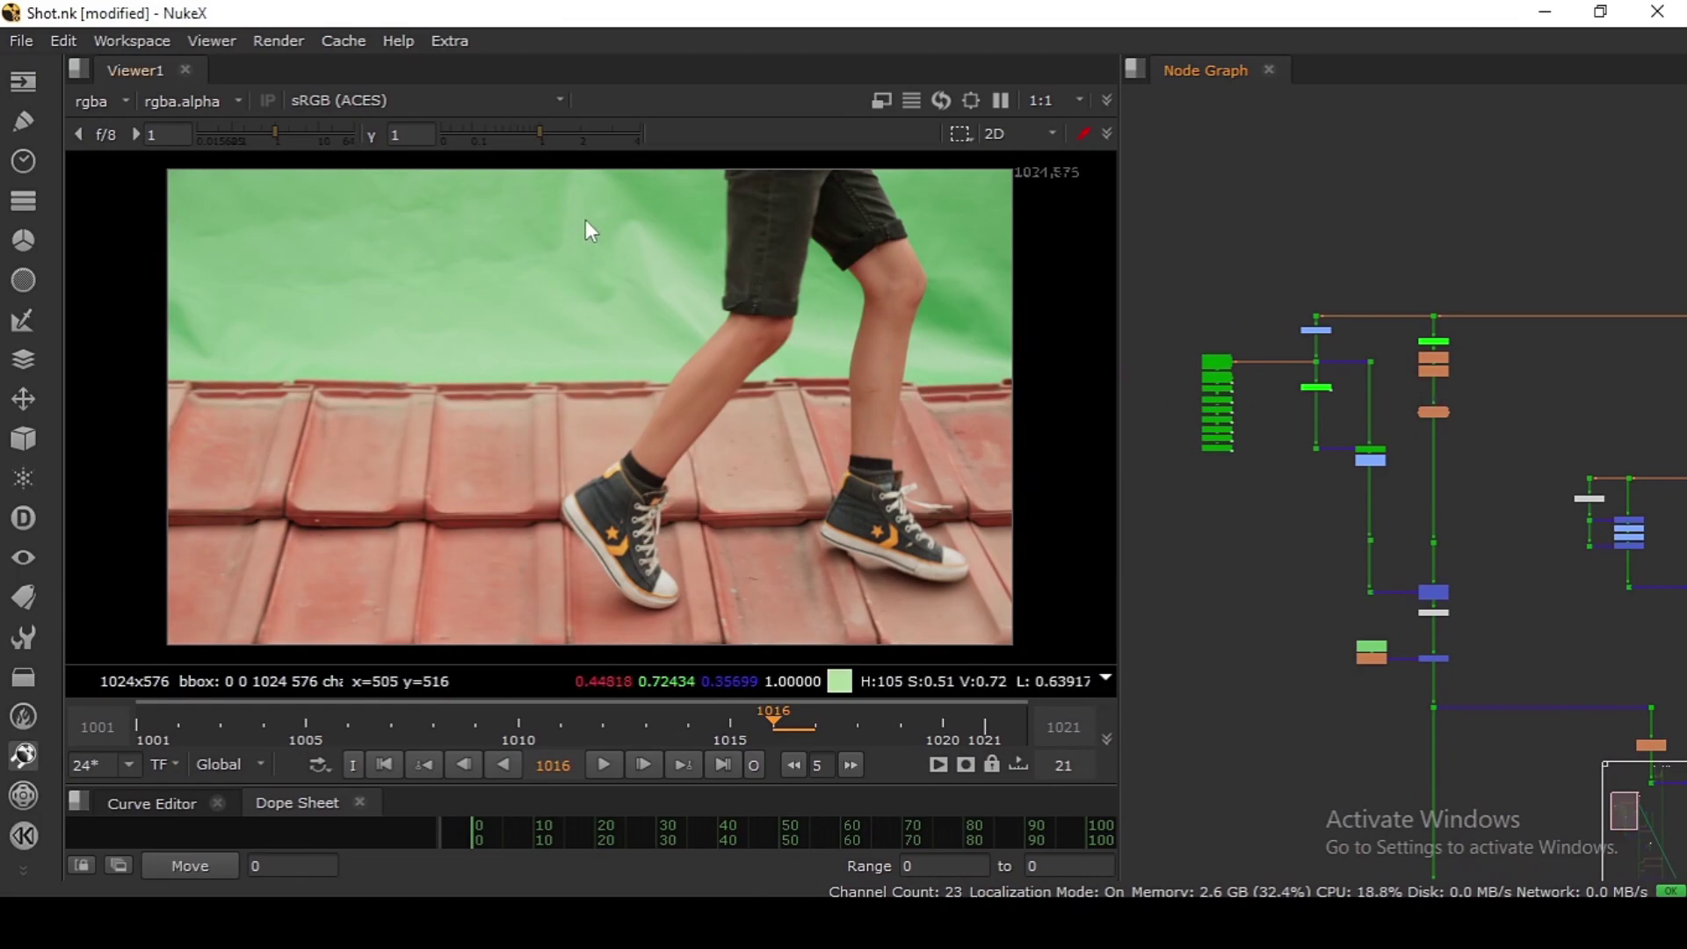
{"action": "scroll", "coordinate": [1371, 535], "scroll_direction": "up", "scroll_amount": 4}
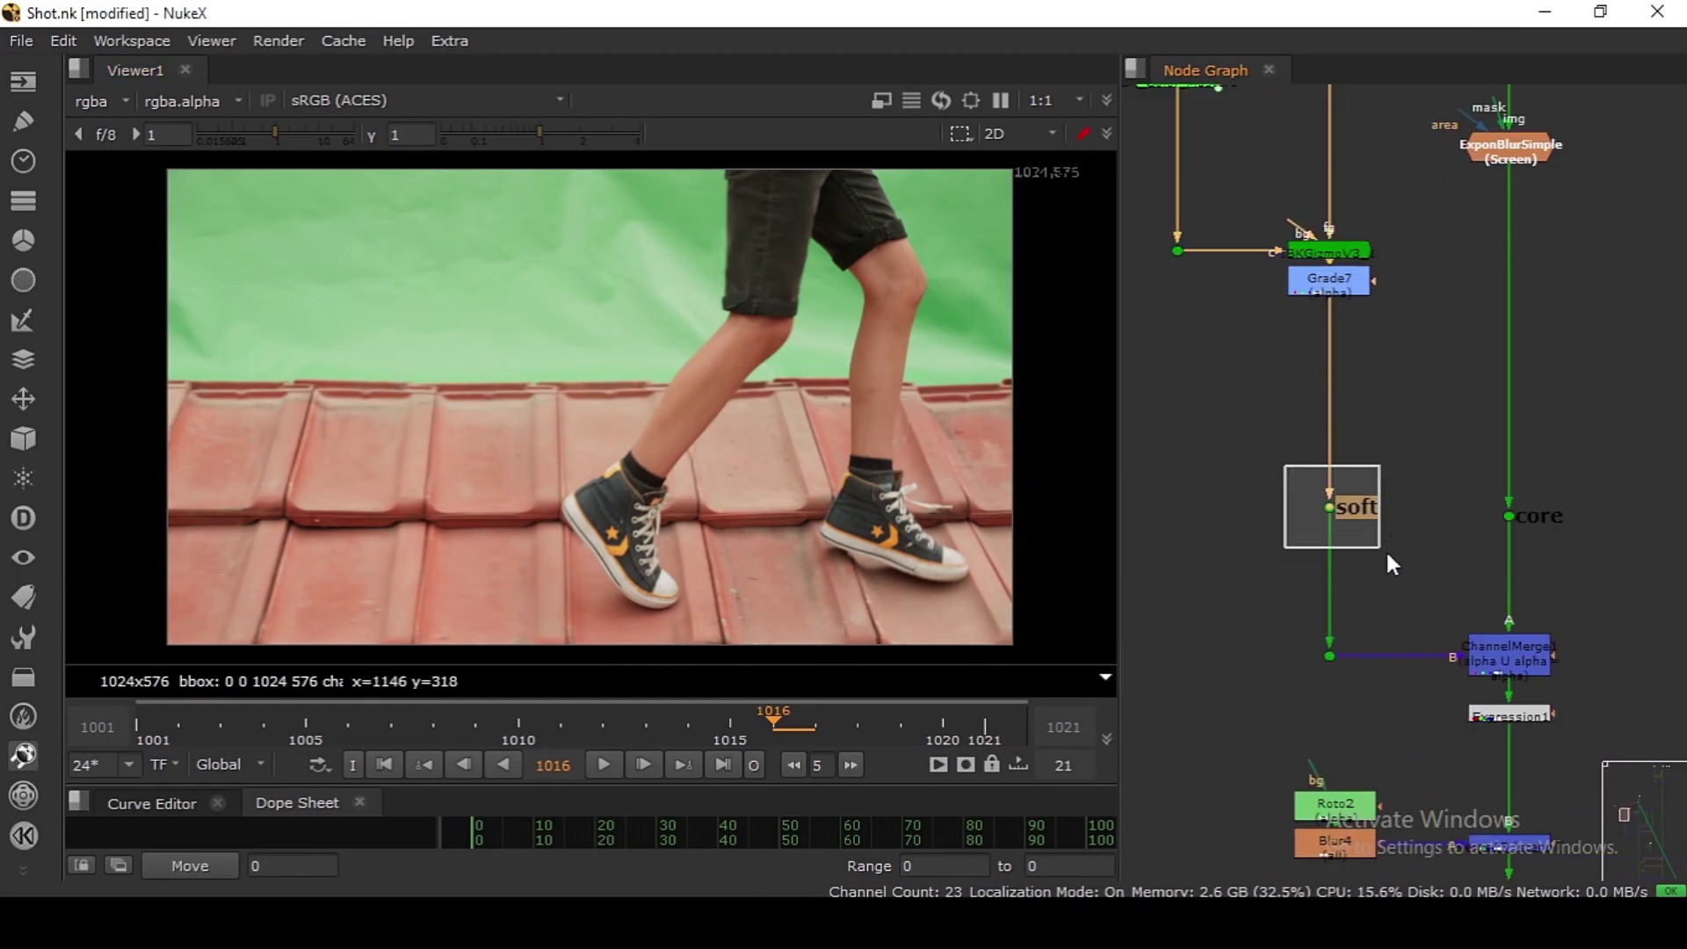
{"action": "left_click_drag", "start_coordinate": [1387, 552], "coordinate": [1389, 555]}
{"action": "left_click_drag", "start_coordinate": [1438, 457], "coordinate": [1592, 573]}
{"action": "left_click_drag", "start_coordinate": [1266, 456], "coordinate": [1365, 549]}
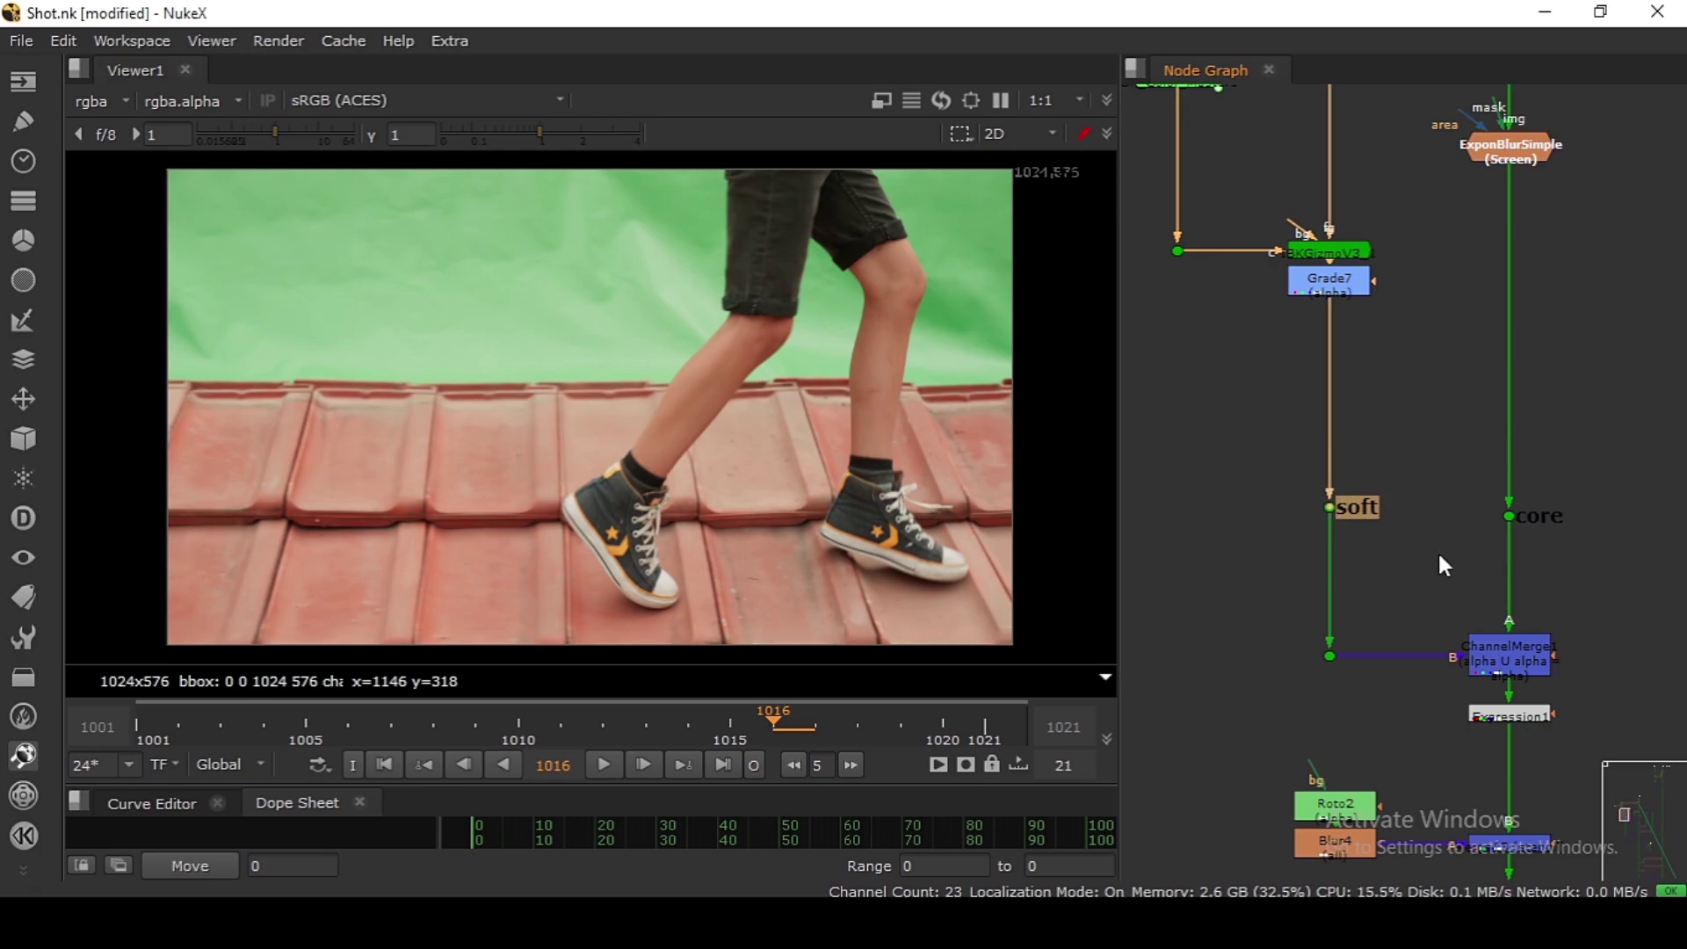
Step: Compare the plate before and after Grade1 at the head of the soft-key branch and check the node's properties
{"action": "scroll", "coordinate": [1564, 552], "scroll_direction": "down", "scroll_amount": 4}
{"action": "scroll", "coordinate": [1309, 369], "scroll_direction": "up", "scroll_amount": 3}
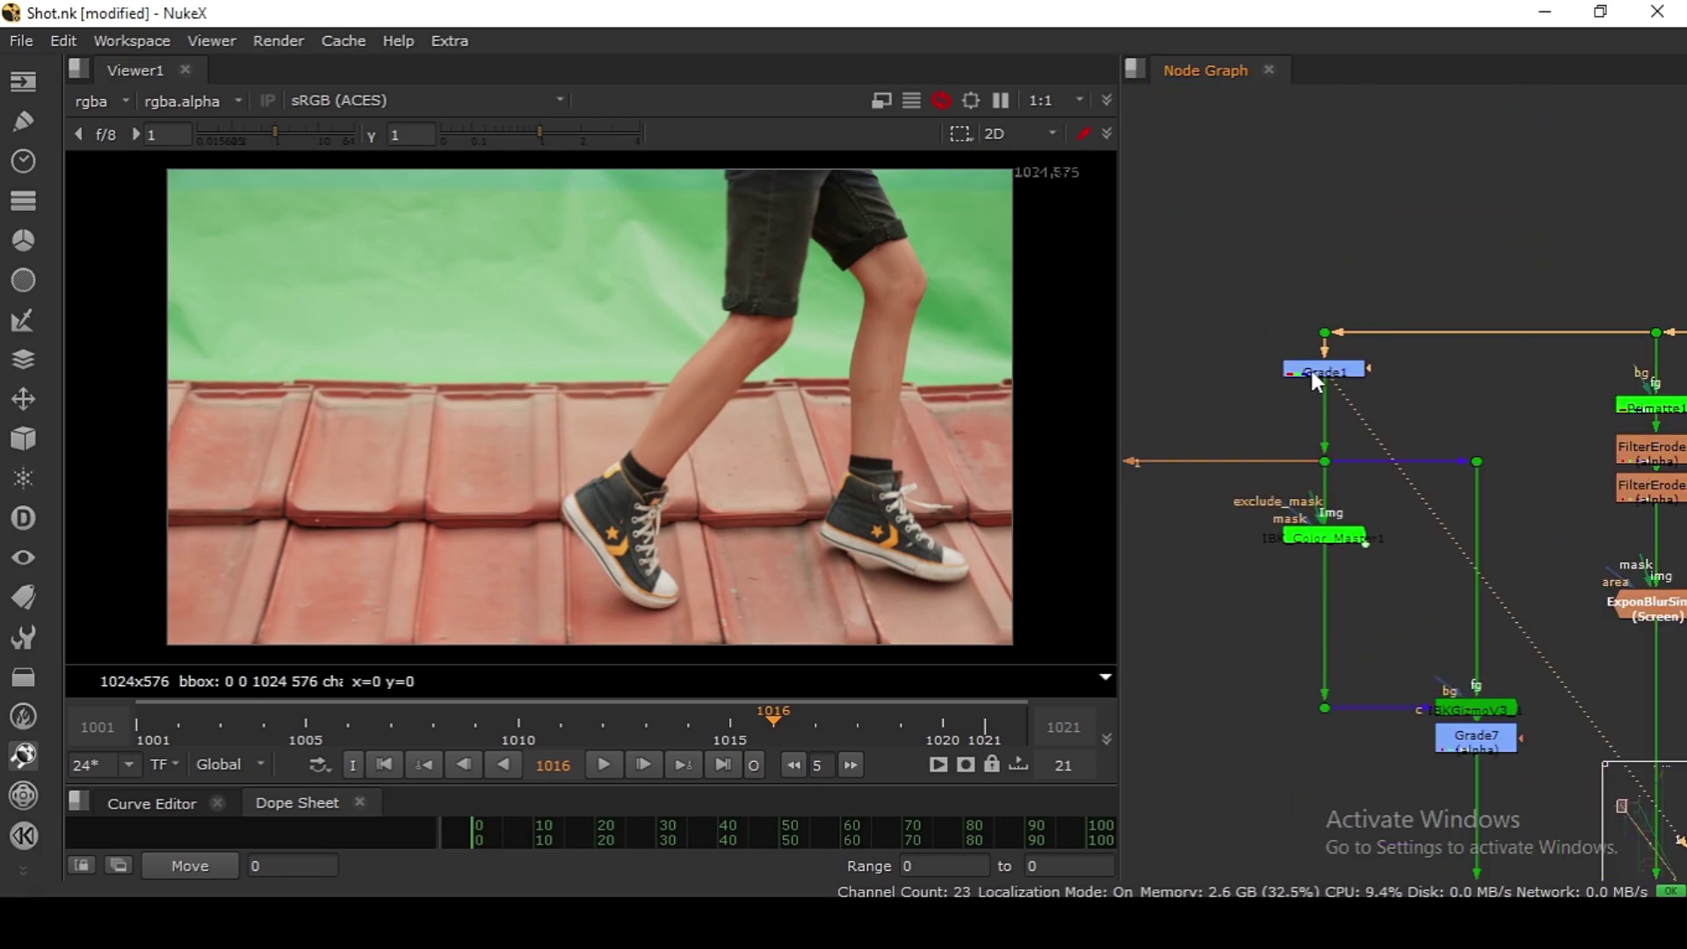
{"action": "scroll", "coordinate": [1310, 366], "scroll_direction": "up", "scroll_amount": 2}
{"action": "left_click_drag", "start_coordinate": [1265, 234], "coordinate": [1357, 288]}
{"action": "left_click", "coordinate": [1321, 362]}
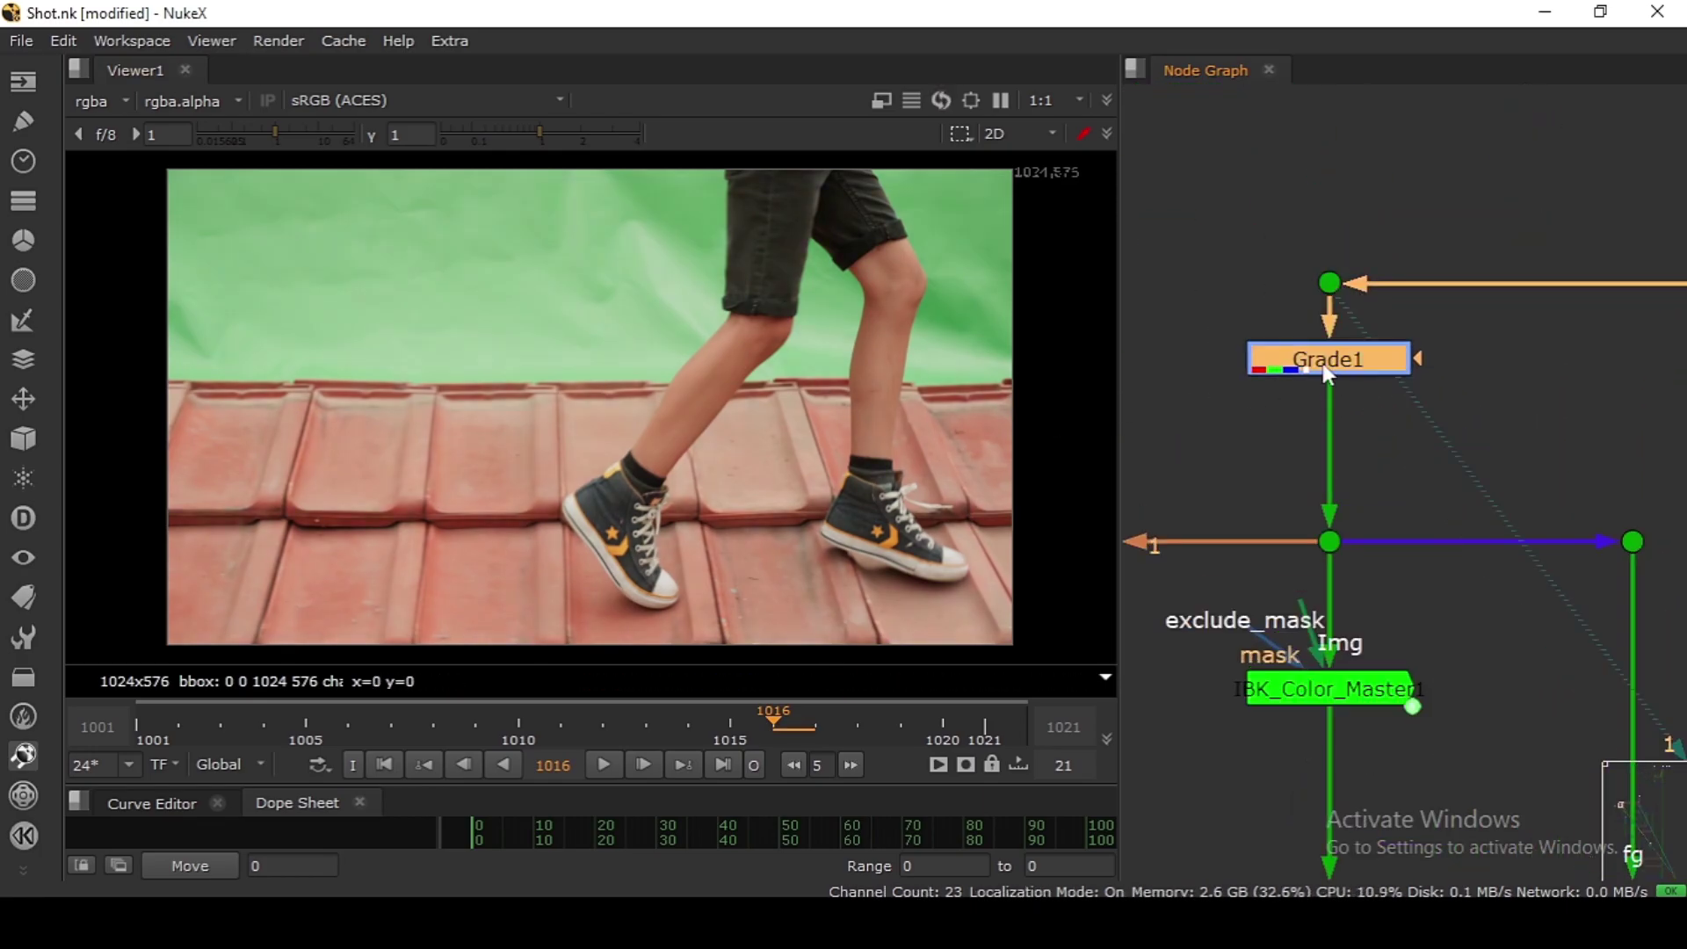
{"action": "double_click", "coordinate": [1324, 364]}
{"action": "key", "text": "Escape"}
{"action": "scroll", "coordinate": [1370, 369], "scroll_direction": "down", "scroll_amount": 3}
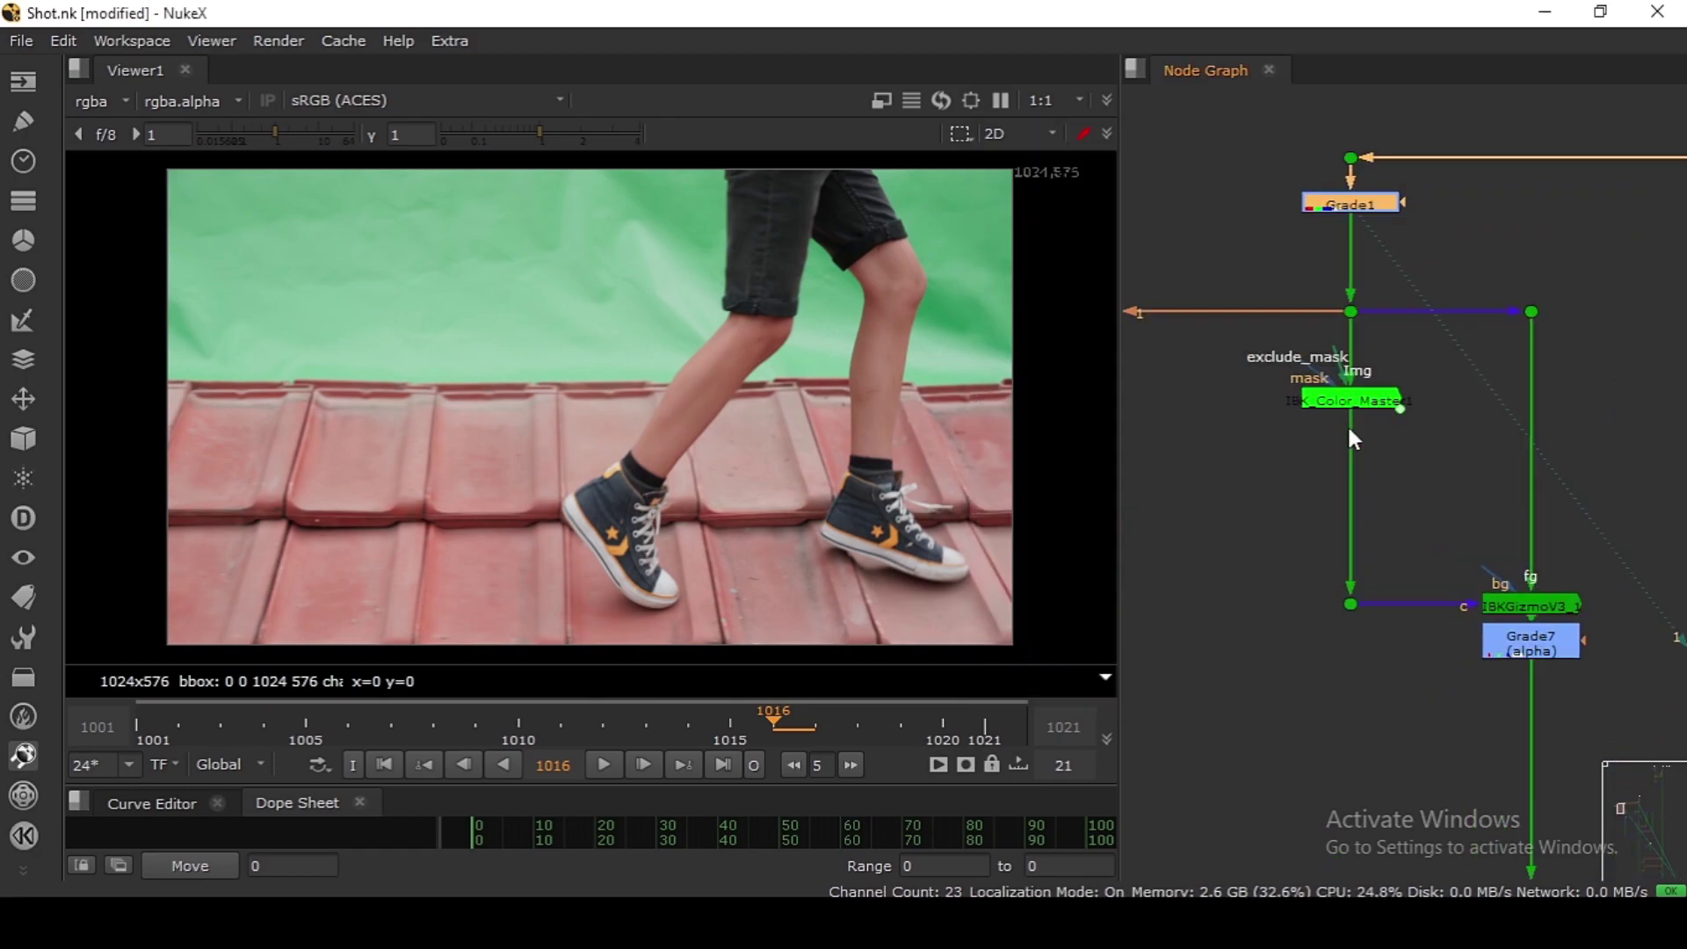
Step: View the clean green screen generated by the IBK_Color_Master1 node below Grade1
{"action": "left_click", "coordinate": [1352, 402]}
{"action": "key", "text": "1"}
{"action": "left_click_drag", "start_coordinate": [697, 248], "coordinate": [894, 400]}
{"action": "scroll", "coordinate": [1454, 503], "scroll_direction": "down", "scroll_amount": 3}
{"action": "scroll", "coordinate": [1392, 449], "scroll_direction": "up", "scroll_amount": 3}
{"action": "left_click", "coordinate": [1401, 447]}
{"action": "scroll", "coordinate": [1476, 435], "scroll_direction": "up", "scroll_amount": 3}
{"action": "left_click_drag", "start_coordinate": [1525, 389], "coordinate": [1158, 533]}
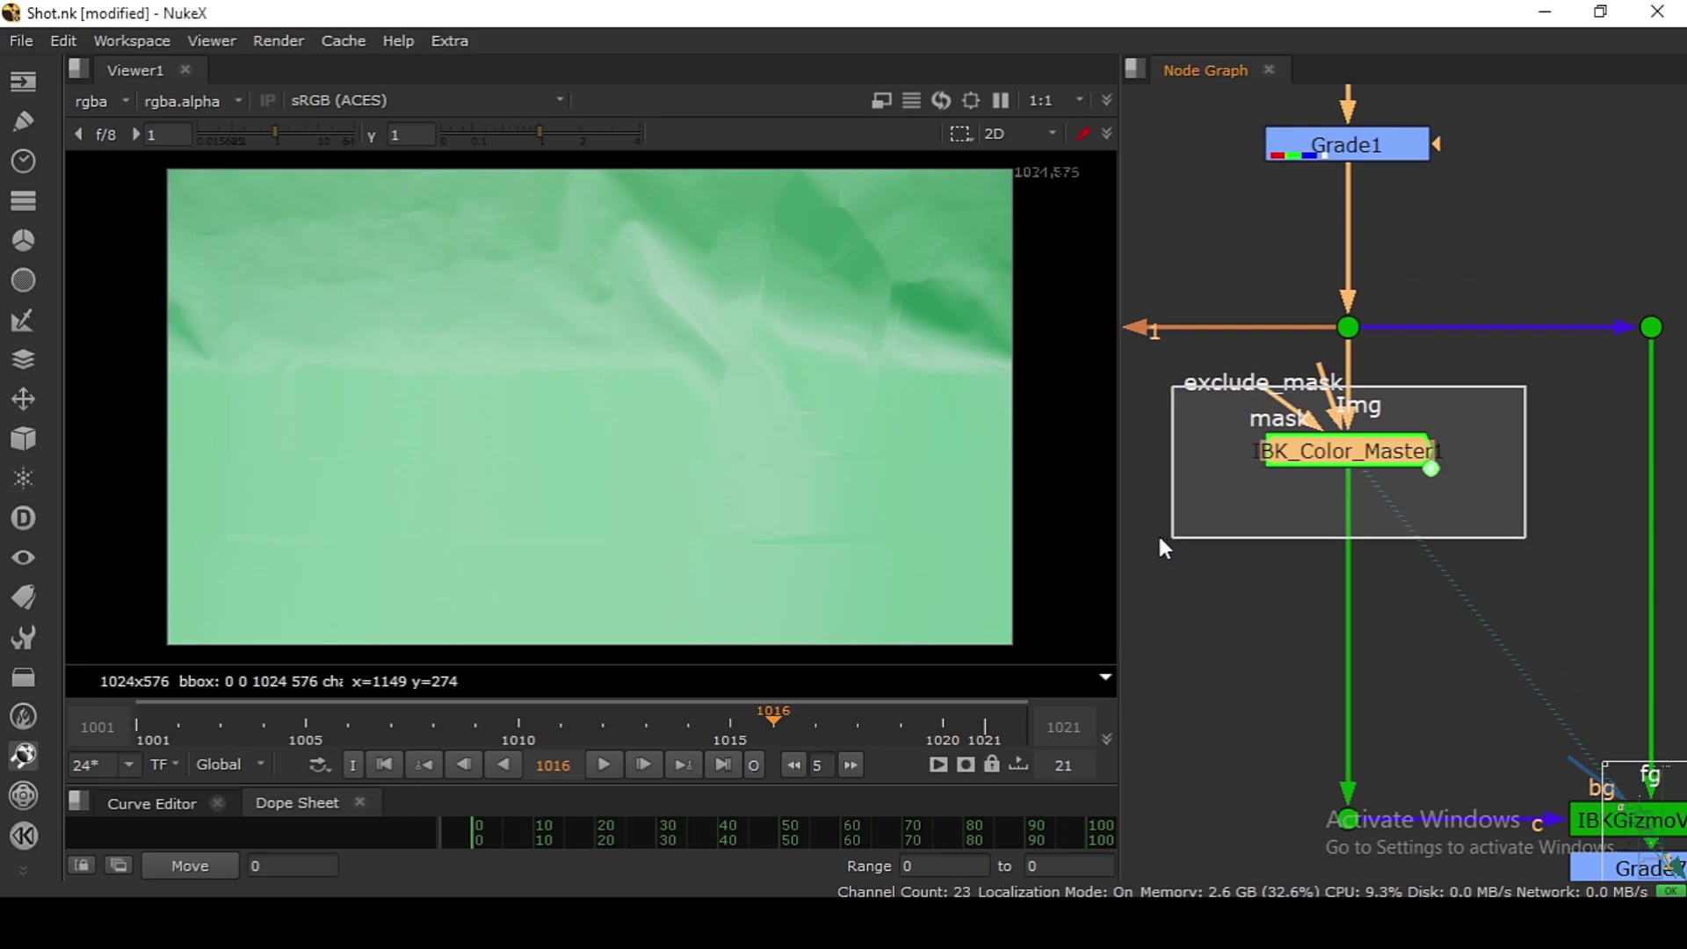
{"action": "left_click_drag", "start_coordinate": [1378, 461], "coordinate": [1377, 500]}
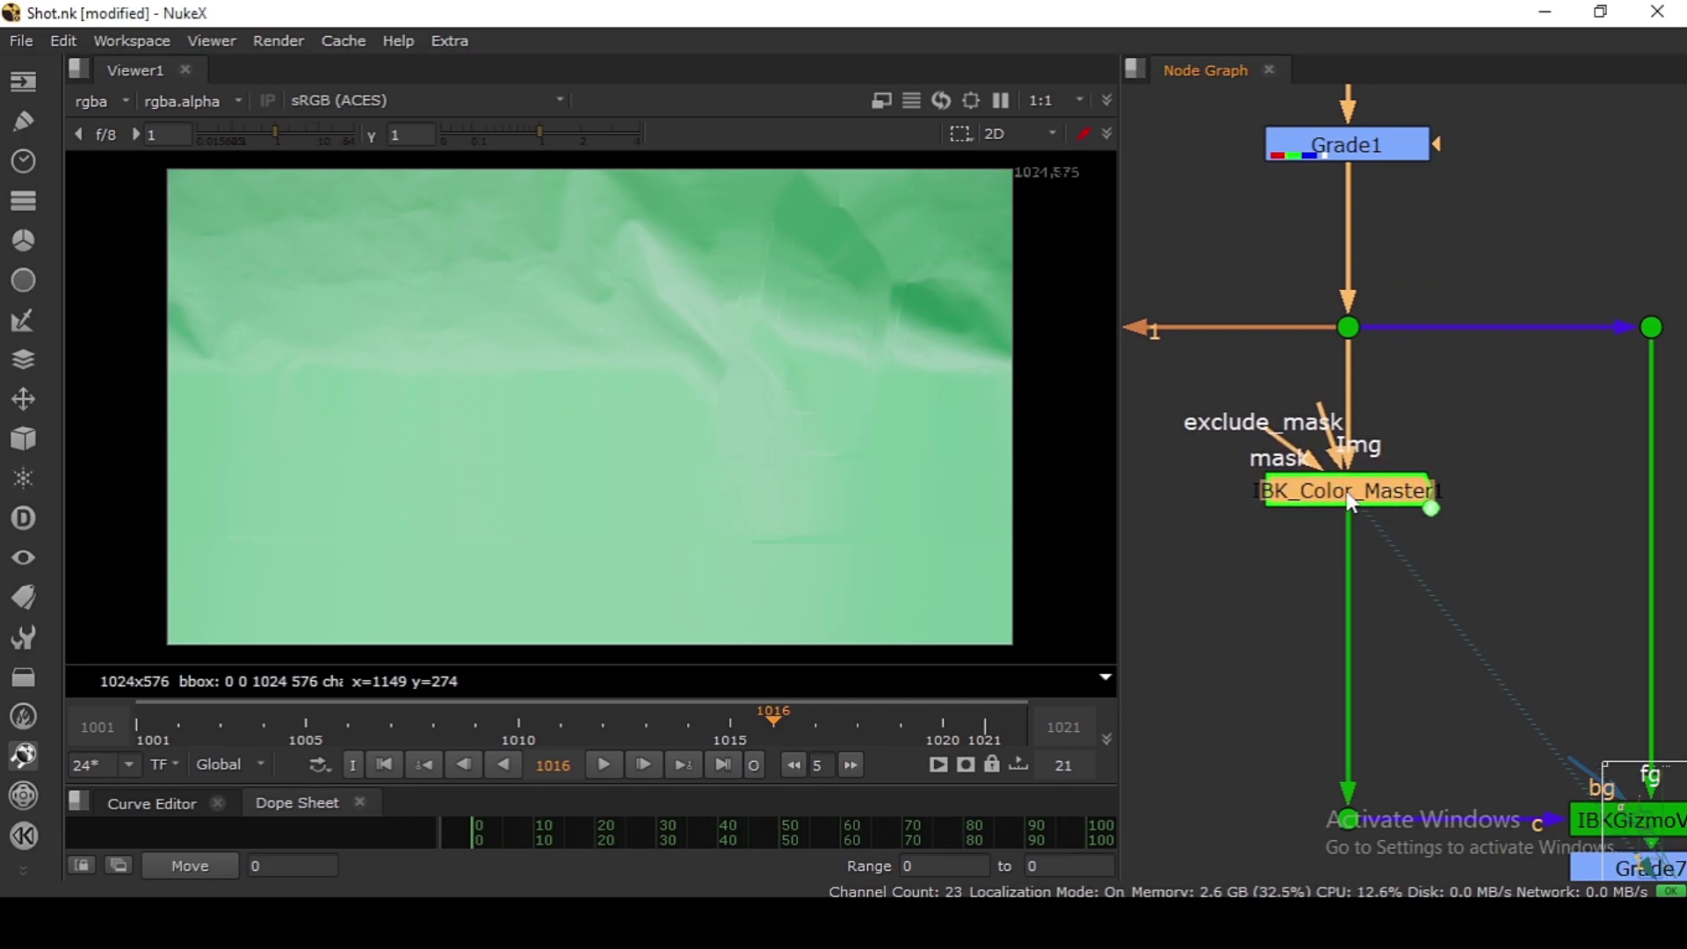
Step: View the last node of the IBKColourV3 stack to compare it with IBK_Color_Master1's clean plate
{"action": "scroll", "coordinate": [1376, 531], "scroll_direction": "down", "scroll_amount": 3}
{"action": "left_click", "coordinate": [1375, 546]}
{"action": "scroll", "coordinate": [1404, 493], "scroll_direction": "down", "scroll_amount": 2}
{"action": "left_click", "coordinate": [1405, 495]}
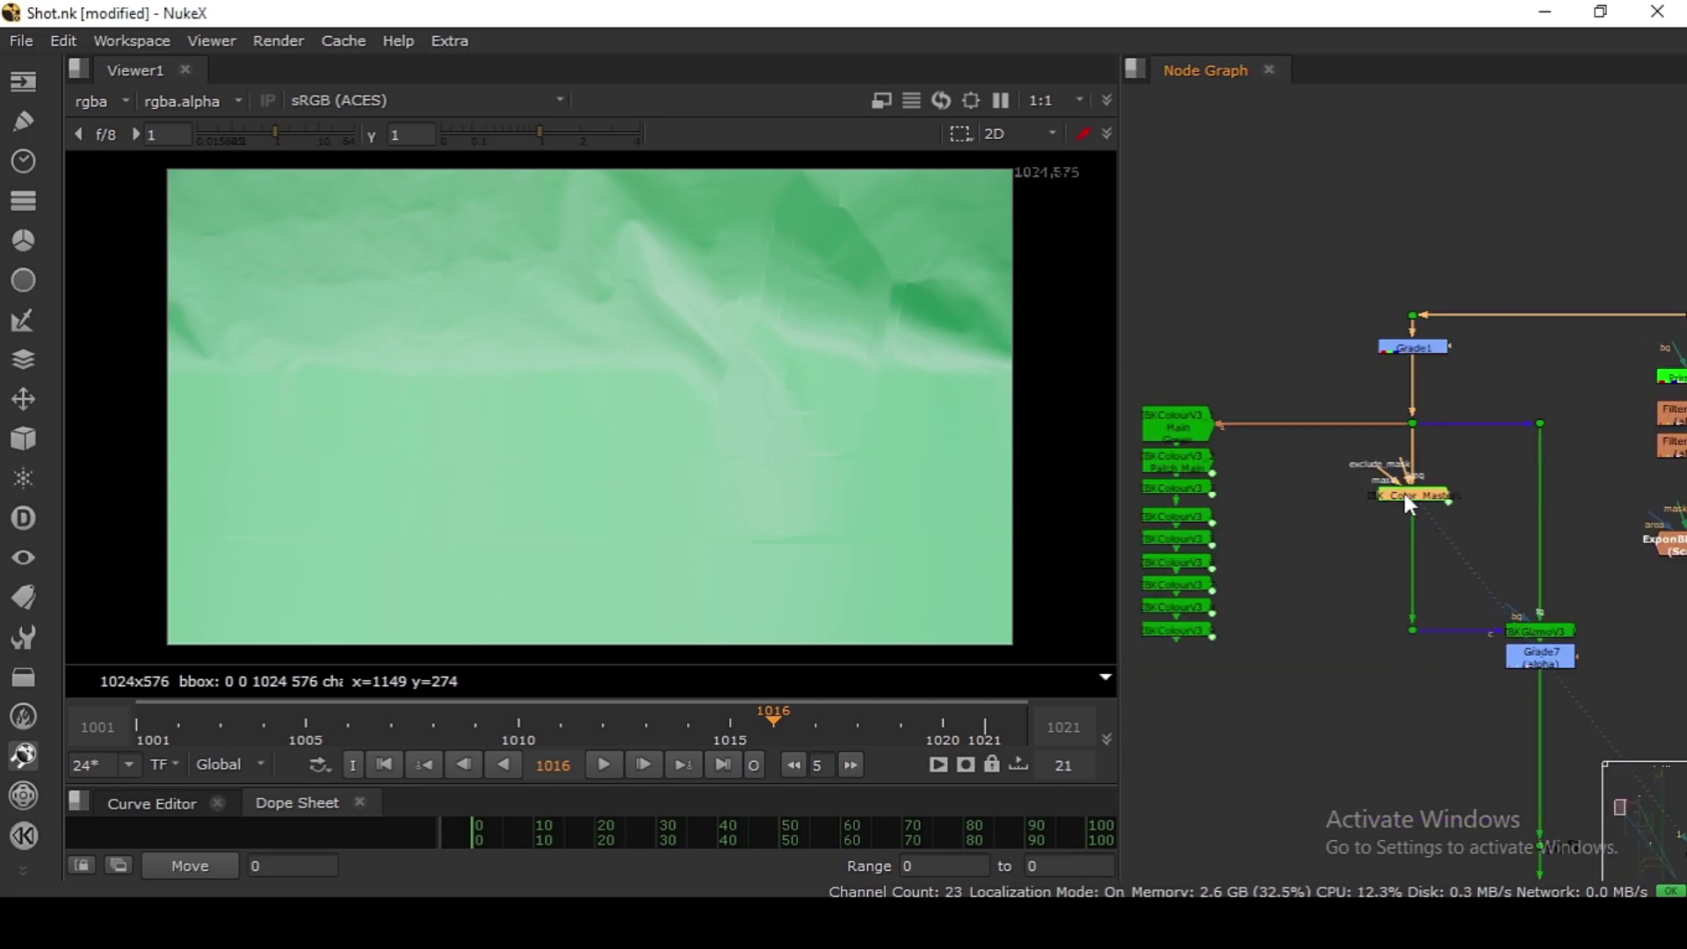
{"action": "scroll", "coordinate": [1288, 462], "scroll_direction": "up", "scroll_amount": 2}
{"action": "left_click", "coordinate": [1182, 681], "text": "ctrl"}
{"action": "left_click", "coordinate": [1181, 682]}
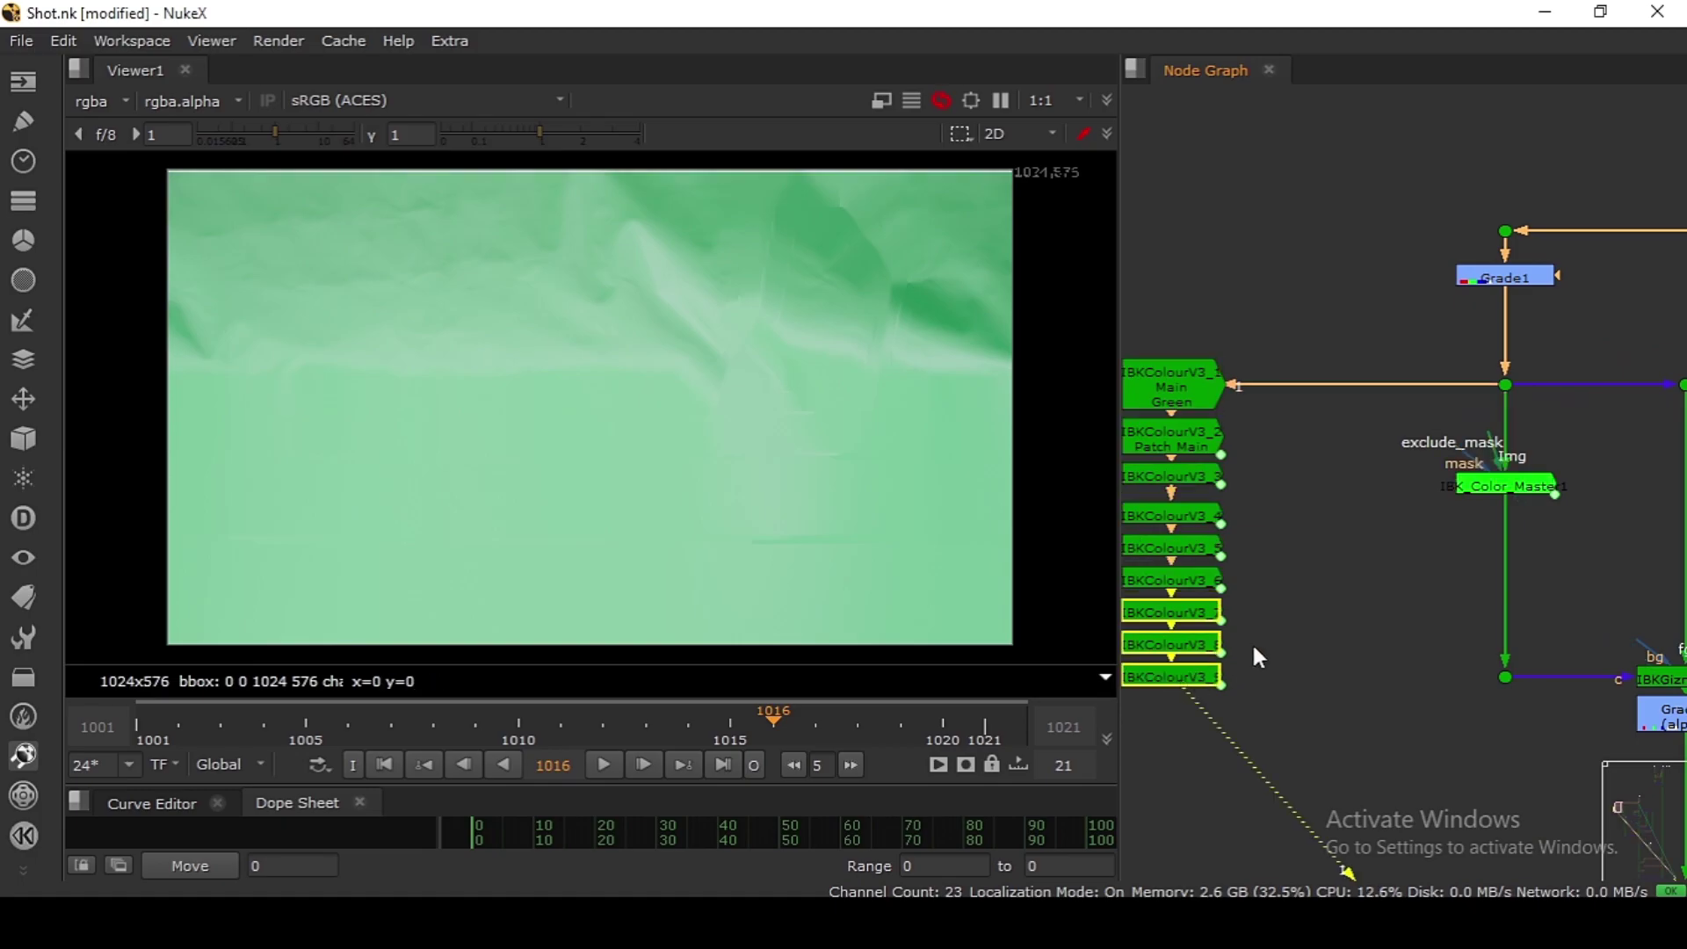
Step: Examine the IBK_Color_Master1 properties, close them, and inspect the IBKColourV3 stack it replaces
{"action": "double_click", "coordinate": [1505, 481]}
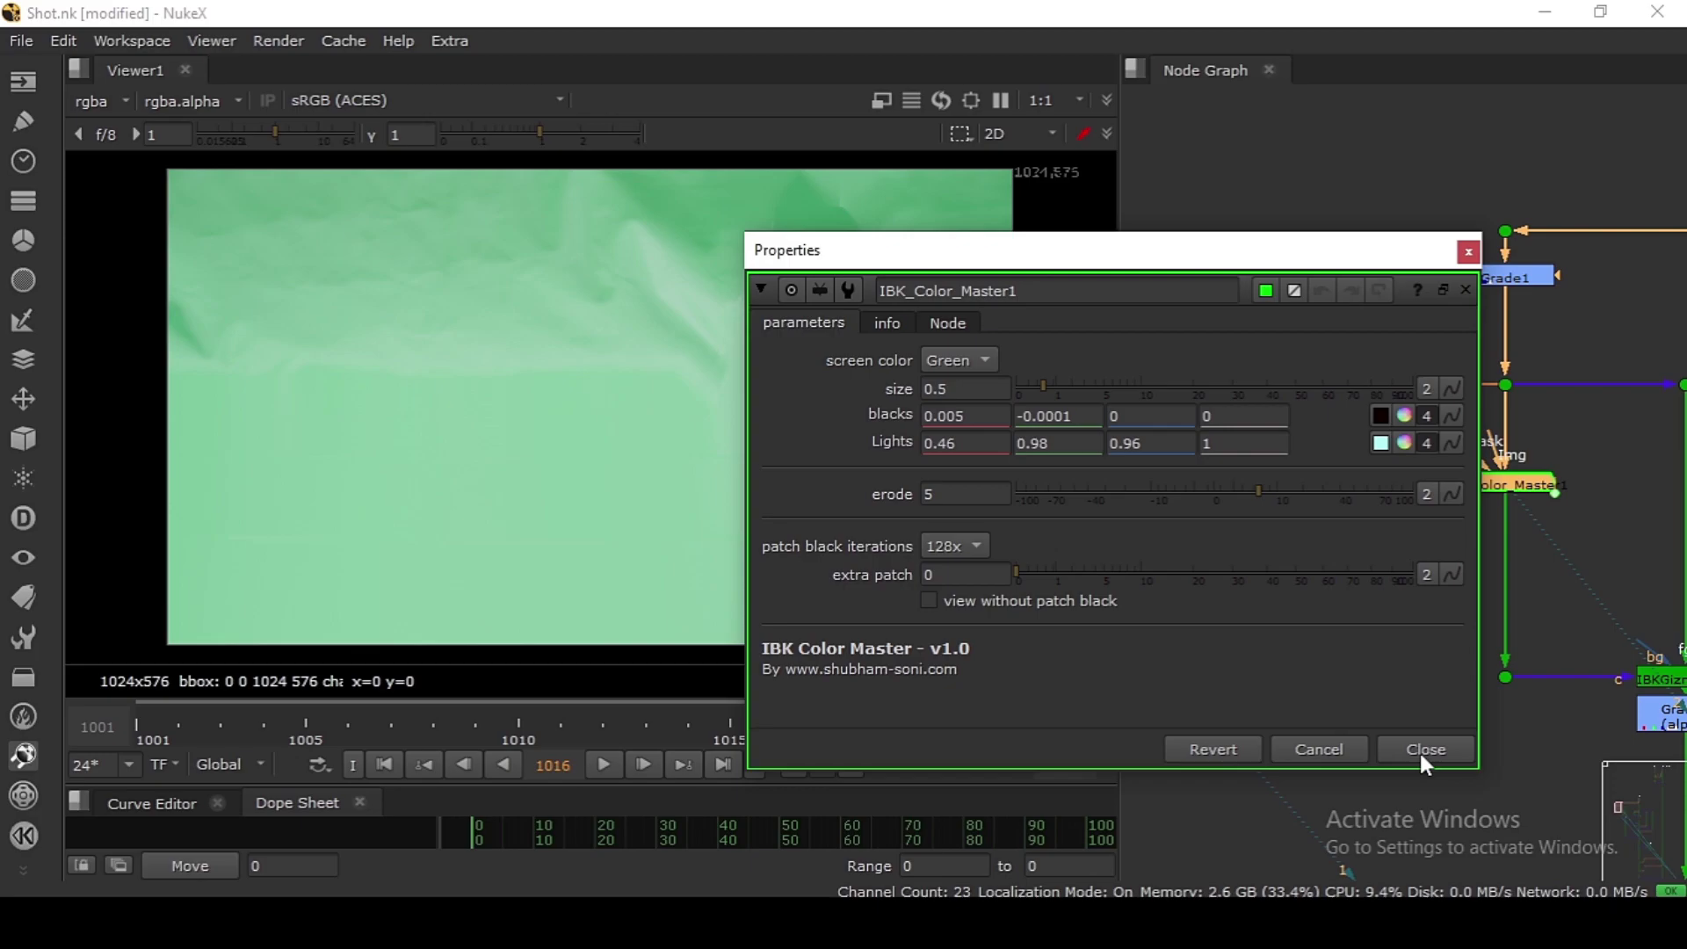
{"action": "left_click", "coordinate": [1420, 752]}
{"action": "scroll", "coordinate": [1426, 668], "scroll_direction": "down", "scroll_amount": 2}
{"action": "left_click_drag", "start_coordinate": [1371, 454], "coordinate": [1180, 726]}
{"action": "left_click_drag", "start_coordinate": [1274, 507], "coordinate": [1232, 502]}
{"action": "middle_click_drag", "start_coordinate": [1408, 558], "coordinate": [1262, 520]}
{"action": "scroll", "coordinate": [1309, 512], "scroll_direction": "up", "scroll_amount": 3}
{"action": "left_click_drag", "start_coordinate": [1304, 508], "coordinate": [1303, 489]}
Step: View the Grade7 alpha below the IBK gizmo and lower the viewer gamma to about 0.03 to inspect the soft matte
{"action": "middle_click_drag", "start_coordinate": [1432, 694], "coordinate": [1344, 603]}
{"action": "scroll", "coordinate": [1371, 619], "scroll_direction": "up", "scroll_amount": 1}
{"action": "left_click", "coordinate": [1410, 657]}
{"action": "key", "text": "1"}
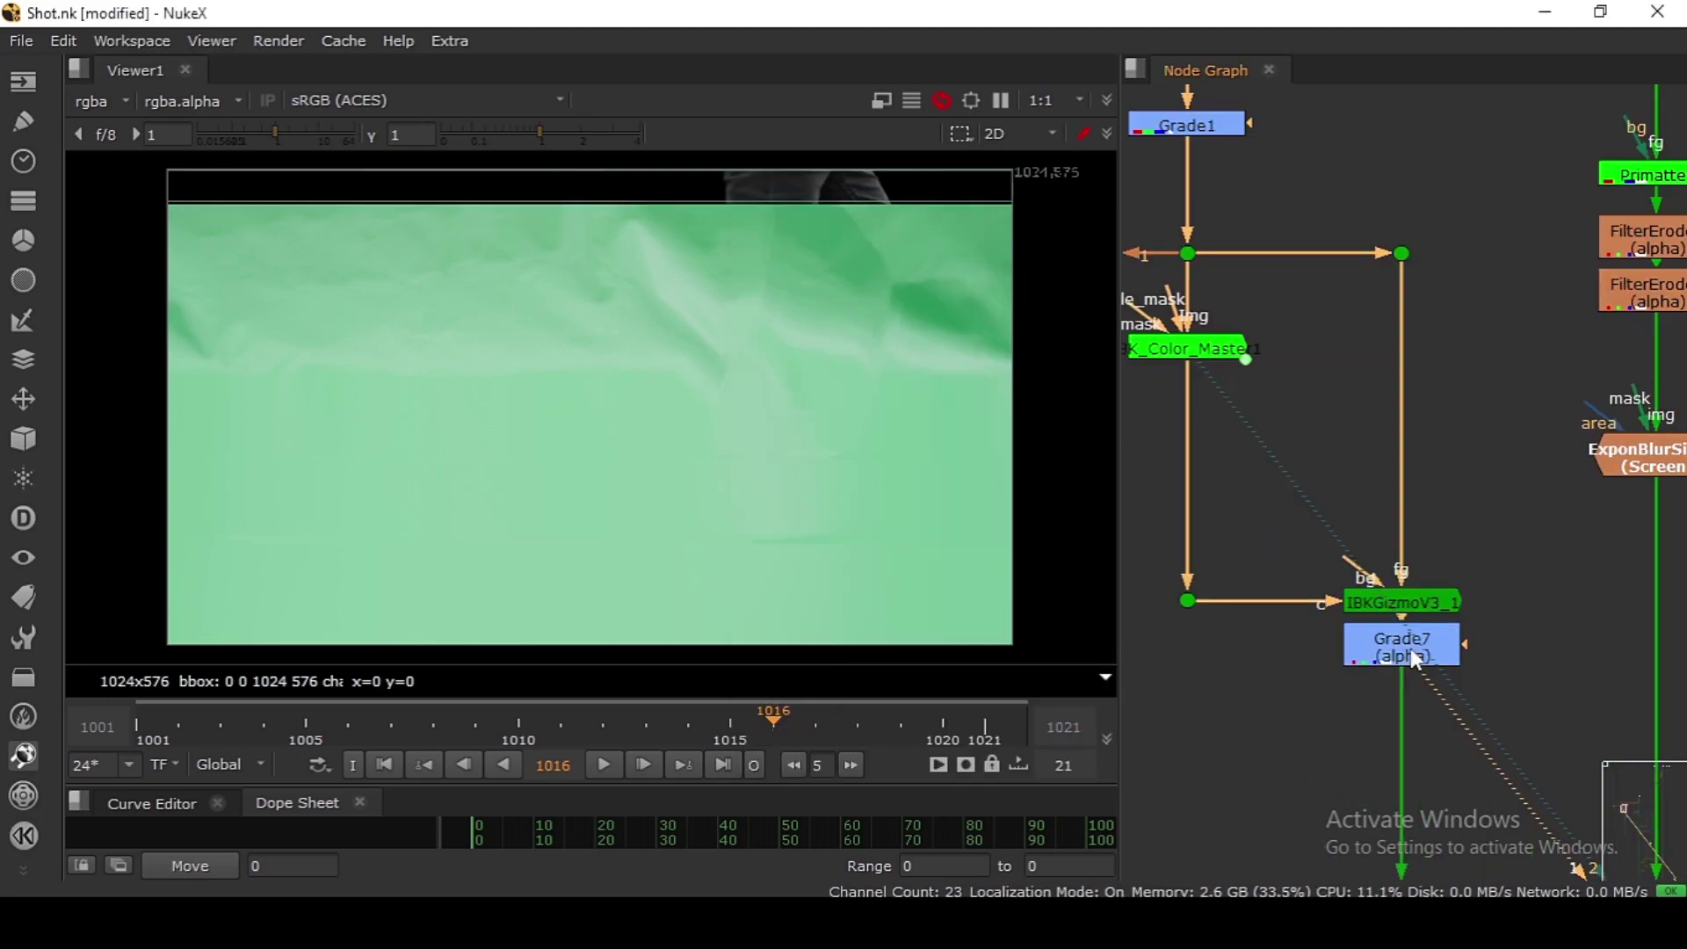
{"action": "key", "text": "a"}
{"action": "left_click_drag", "start_coordinate": [793, 187], "coordinate": [876, 350]}
{"action": "left_click_drag", "start_coordinate": [676, 193], "coordinate": [861, 378]}
{"action": "key", "text": "a"}
{"action": "left_click", "coordinate": [456, 135]}
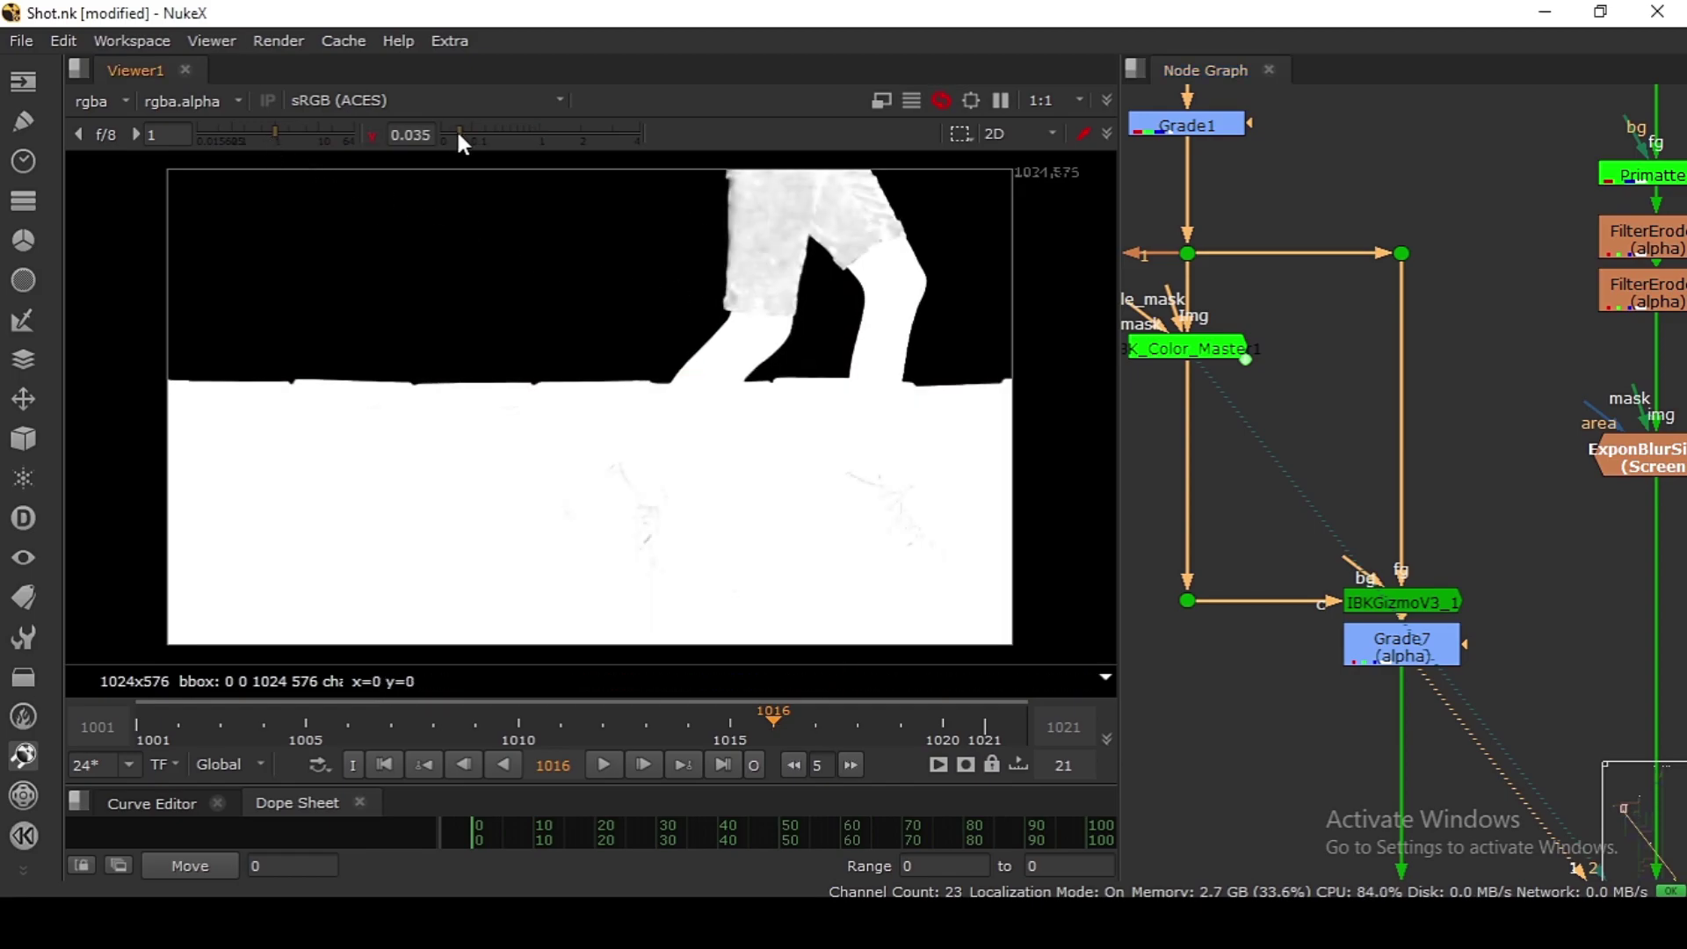
Step: View the core matte produced by the Primatte1 branch at the lowered viewer gamma
{"action": "scroll", "coordinate": [1364, 580], "scroll_direction": "down", "scroll_amount": 4}
{"action": "middle_click_drag", "start_coordinate": [1429, 212], "coordinate": [1415, 329]}
{"action": "scroll", "coordinate": [1414, 330], "scroll_direction": "up", "scroll_amount": 3}
{"action": "left_click", "coordinate": [1415, 330]}
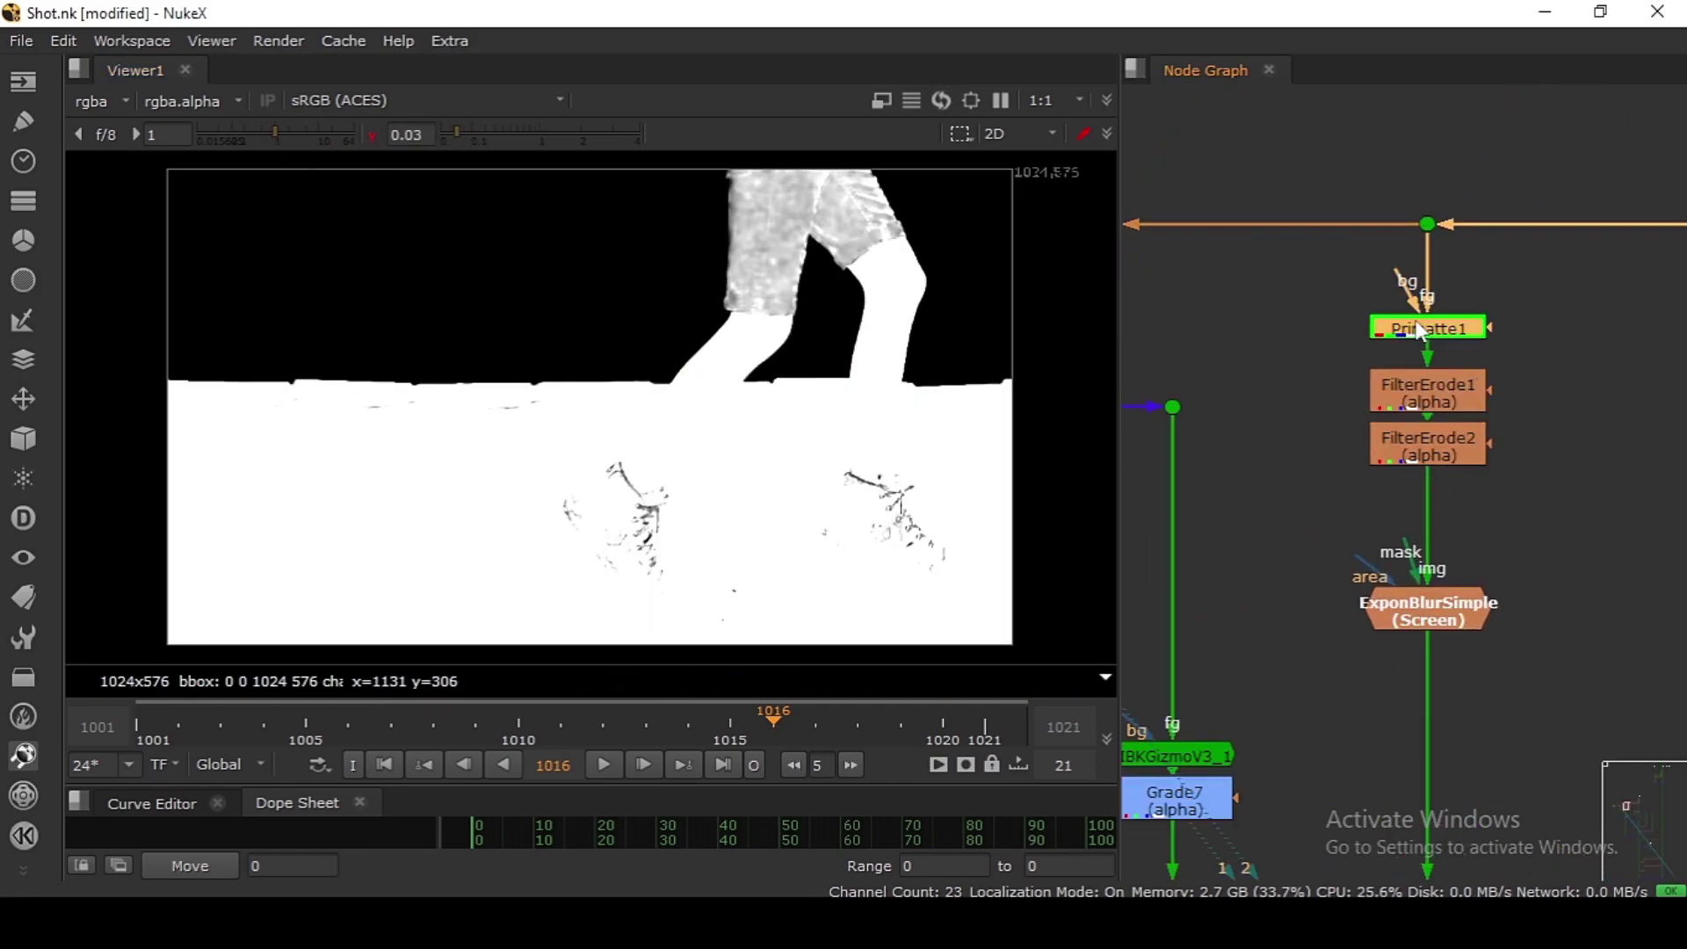
{"action": "key", "text": "1"}
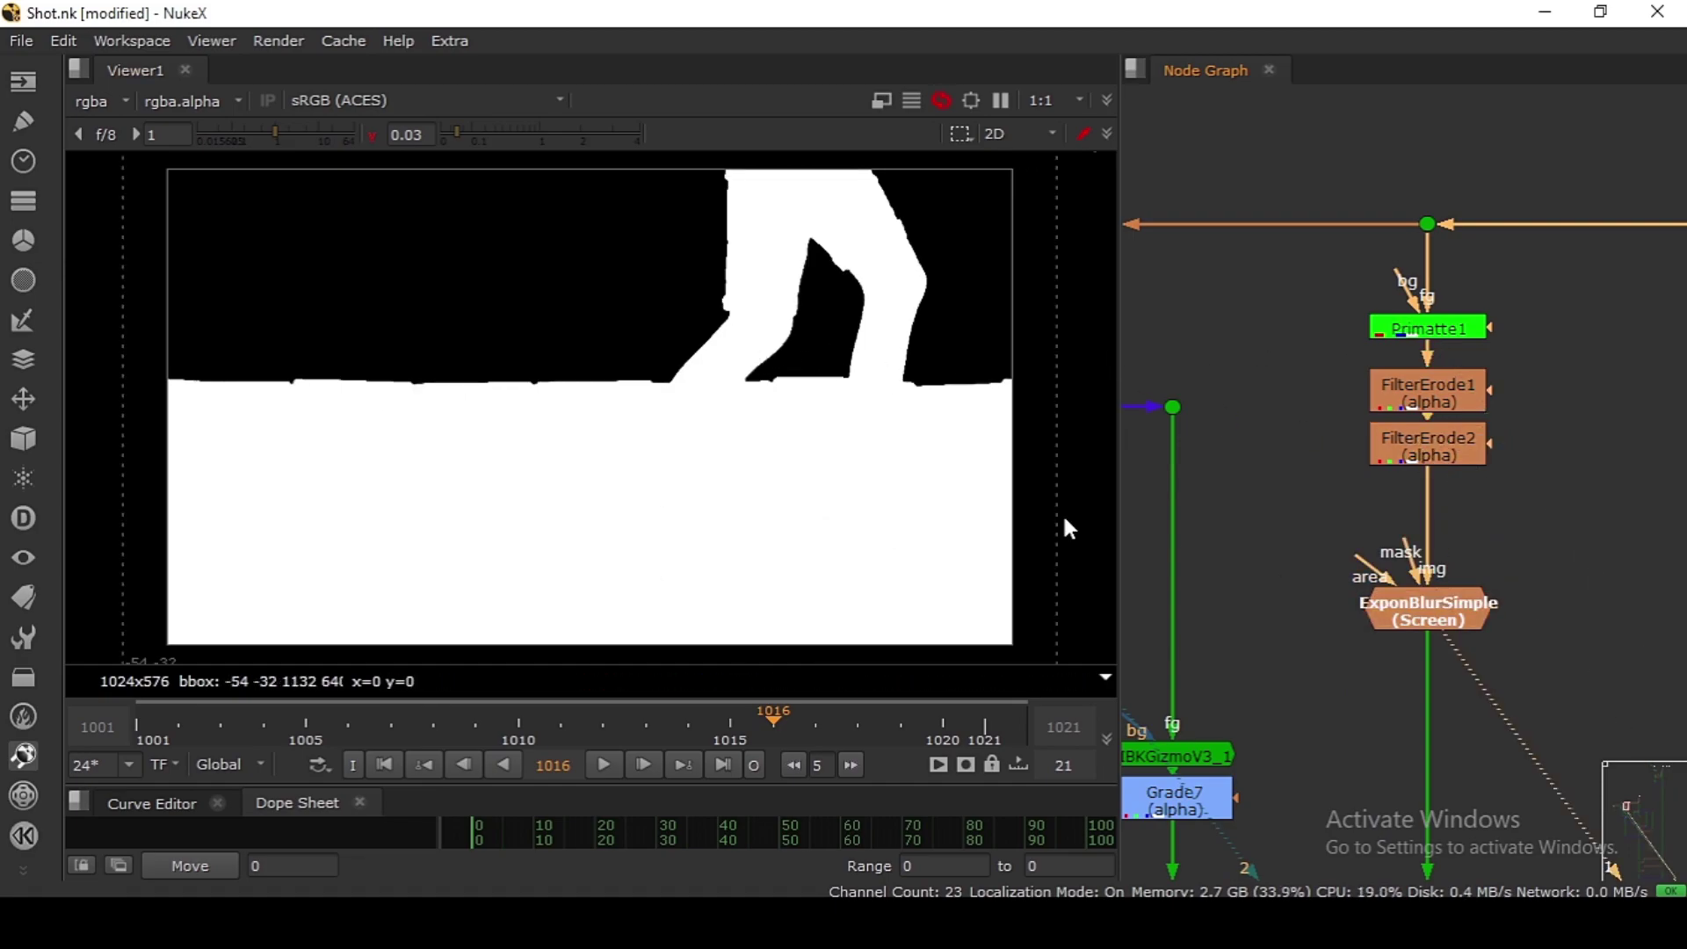
Step: Reset the viewer gamma and compare the core matte at FilterErode2 and after ExponBlurSimple
{"action": "left_click", "coordinate": [374, 136]}
{"action": "left_click", "coordinate": [1445, 440], "text": "ctrl+shift"}
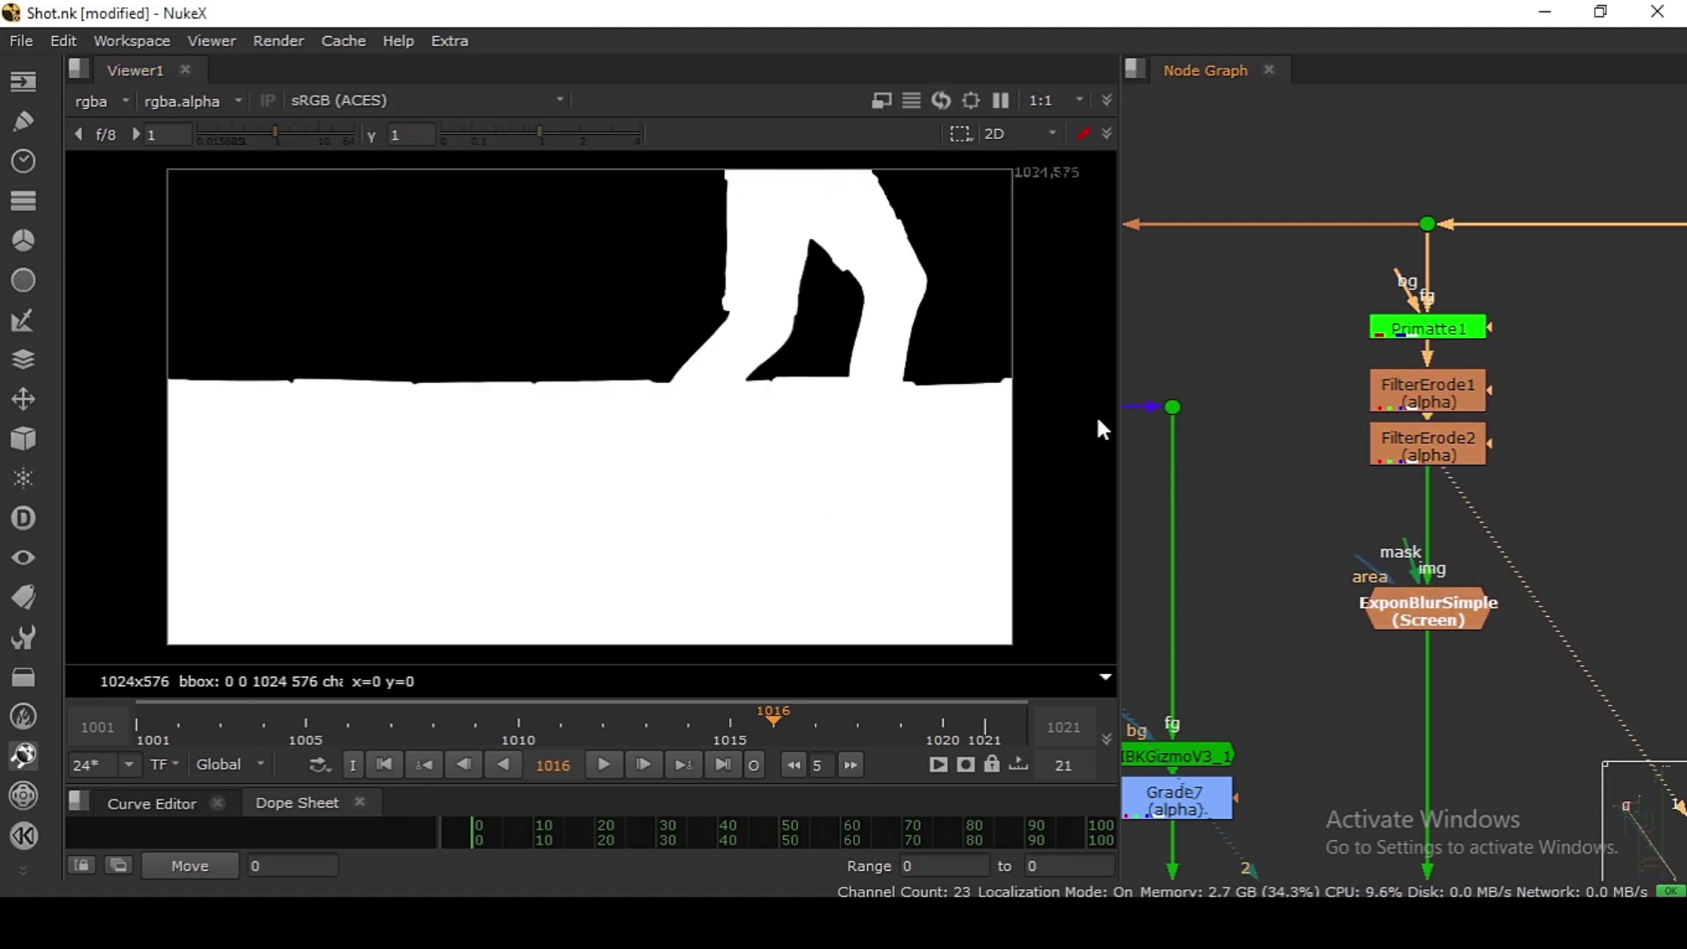
{"action": "left_click", "coordinate": [1431, 607], "text": "ctrl+shift"}
{"action": "scroll", "coordinate": [1332, 580], "scroll_direction": "down", "scroll_amount": 4}
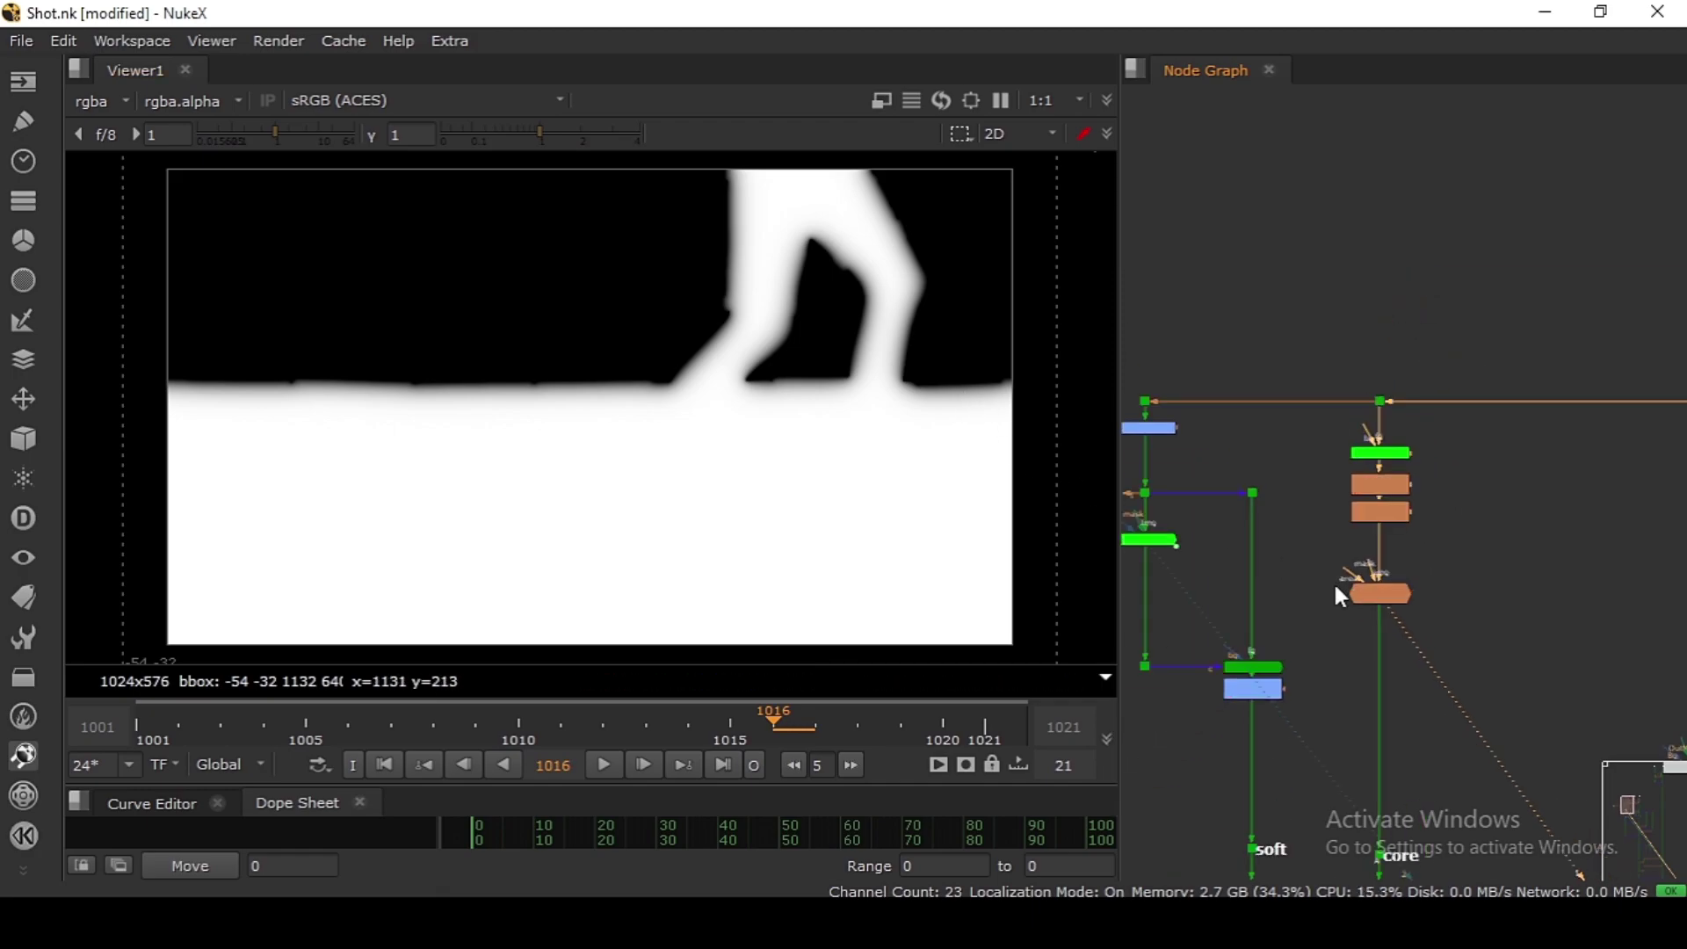
Step: View the ChannelMerge that combines the soft and core mattes and lower the viewer gamma to 0.04 to inspect it
{"action": "middle_click_drag", "start_coordinate": [1353, 721], "coordinate": [1422, 369]}
{"action": "scroll", "coordinate": [1434, 613], "scroll_direction": "up", "scroll_amount": 3}
{"action": "left_click", "coordinate": [1448, 615], "text": "ctrl+shift"}
{"action": "scroll", "coordinate": [829, 256], "scroll_direction": "up", "scroll_amount": 5}
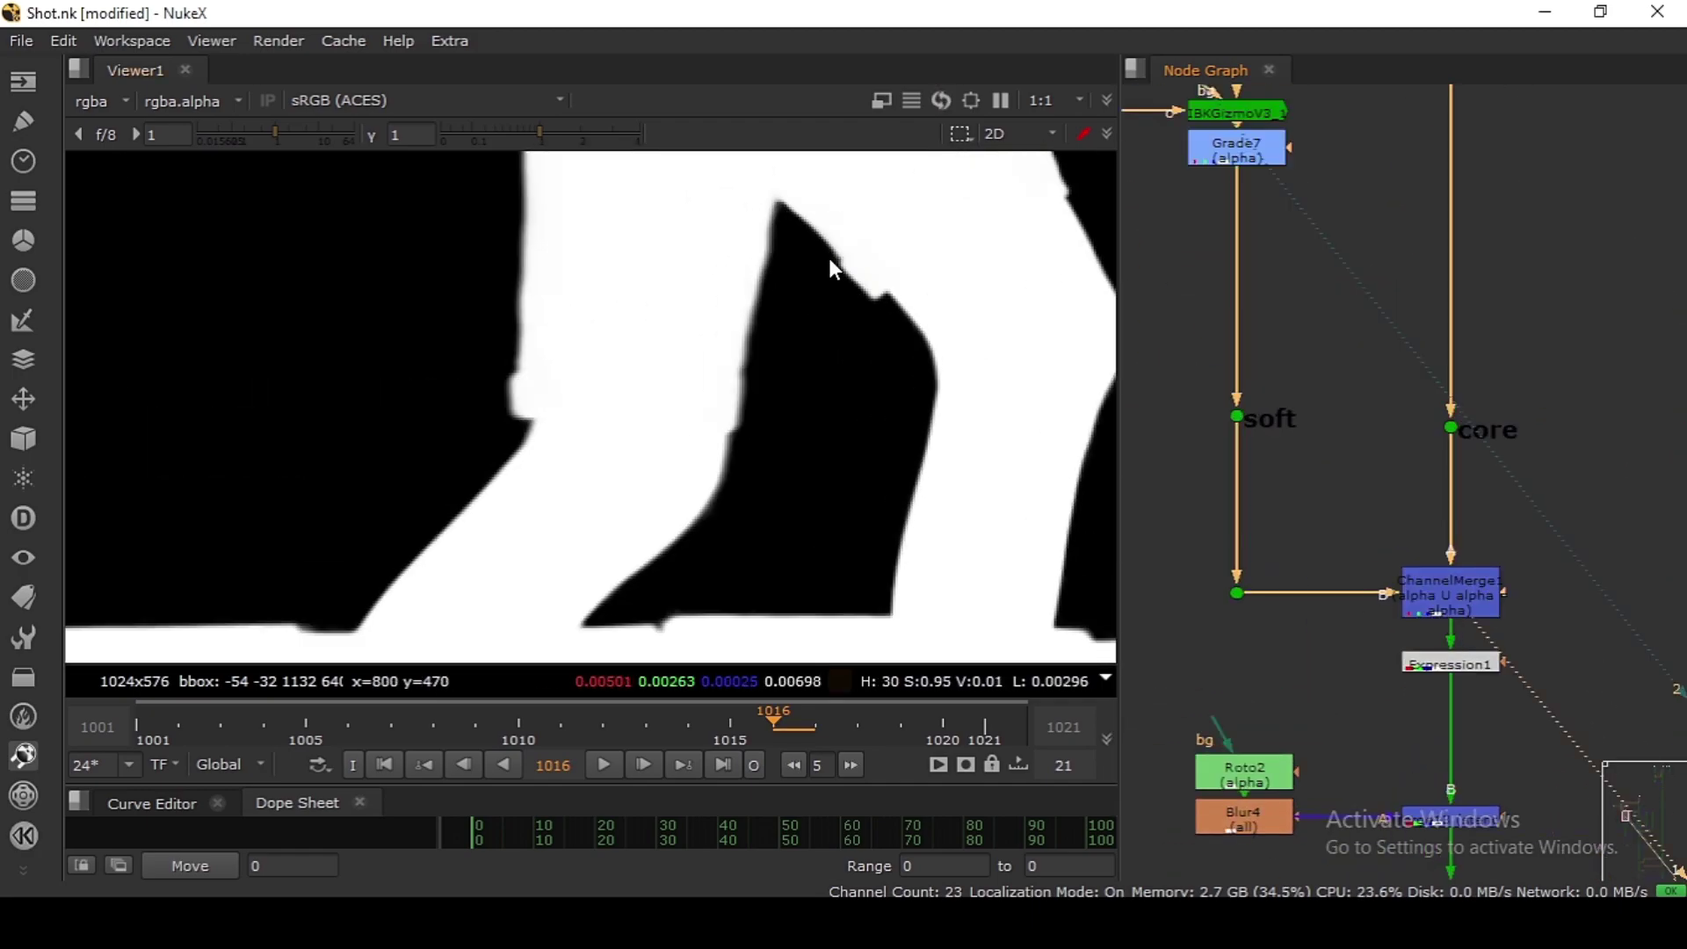
{"action": "left_click", "coordinate": [528, 141]}
{"action": "left_click_drag", "start_coordinate": [532, 141], "coordinate": [456, 145]}
{"action": "scroll", "coordinate": [460, 173], "scroll_direction": "down", "scroll_amount": 3}
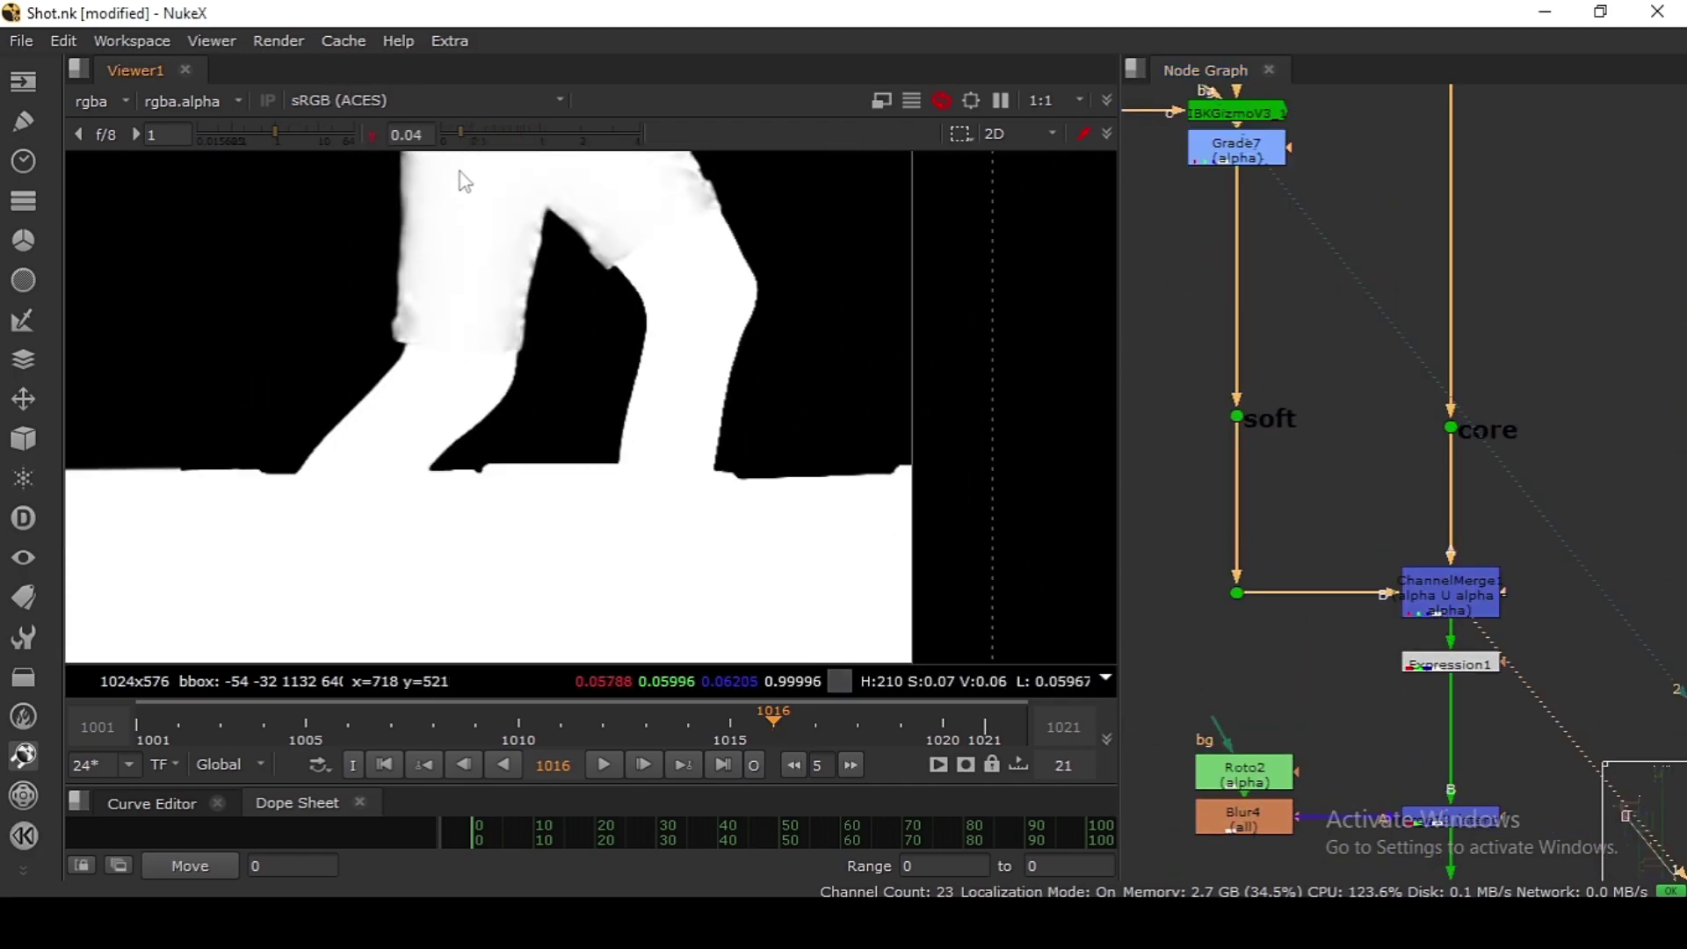
Step: Repeatedly disable and re-enable the ChannelMerge to compare the matte with and without the soft and core combination
{"action": "left_click", "coordinate": [1452, 584]}
{"action": "key", "text": "d"}
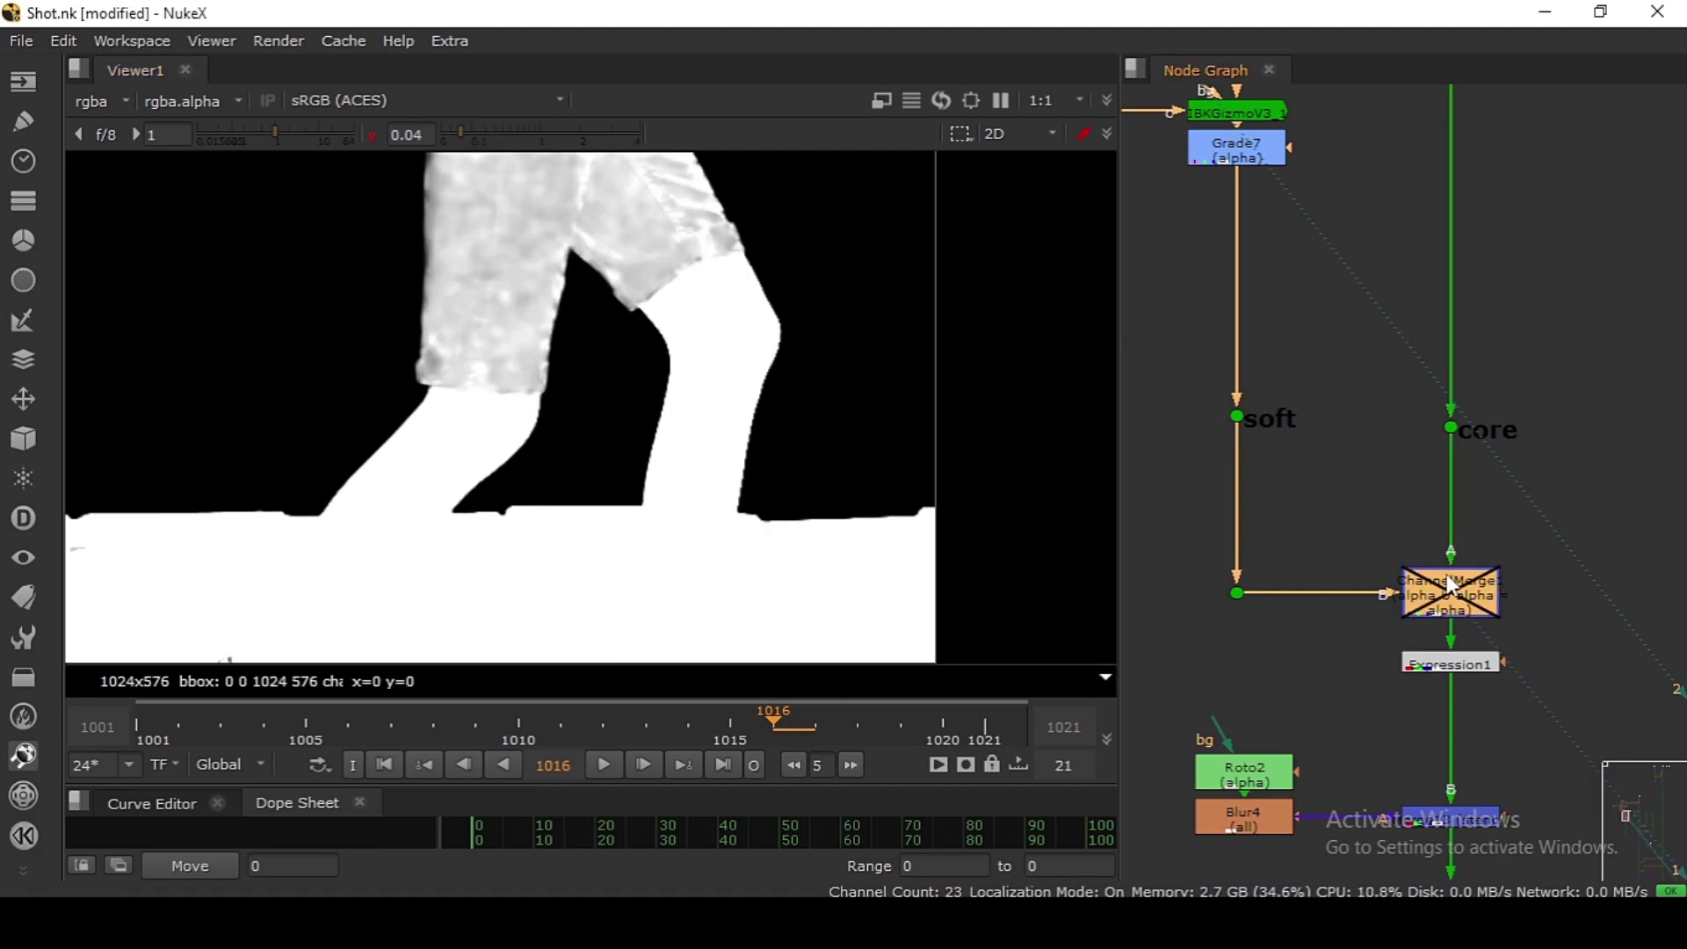
{"action": "key", "text": "d"}
{"action": "key", "text": "f"}
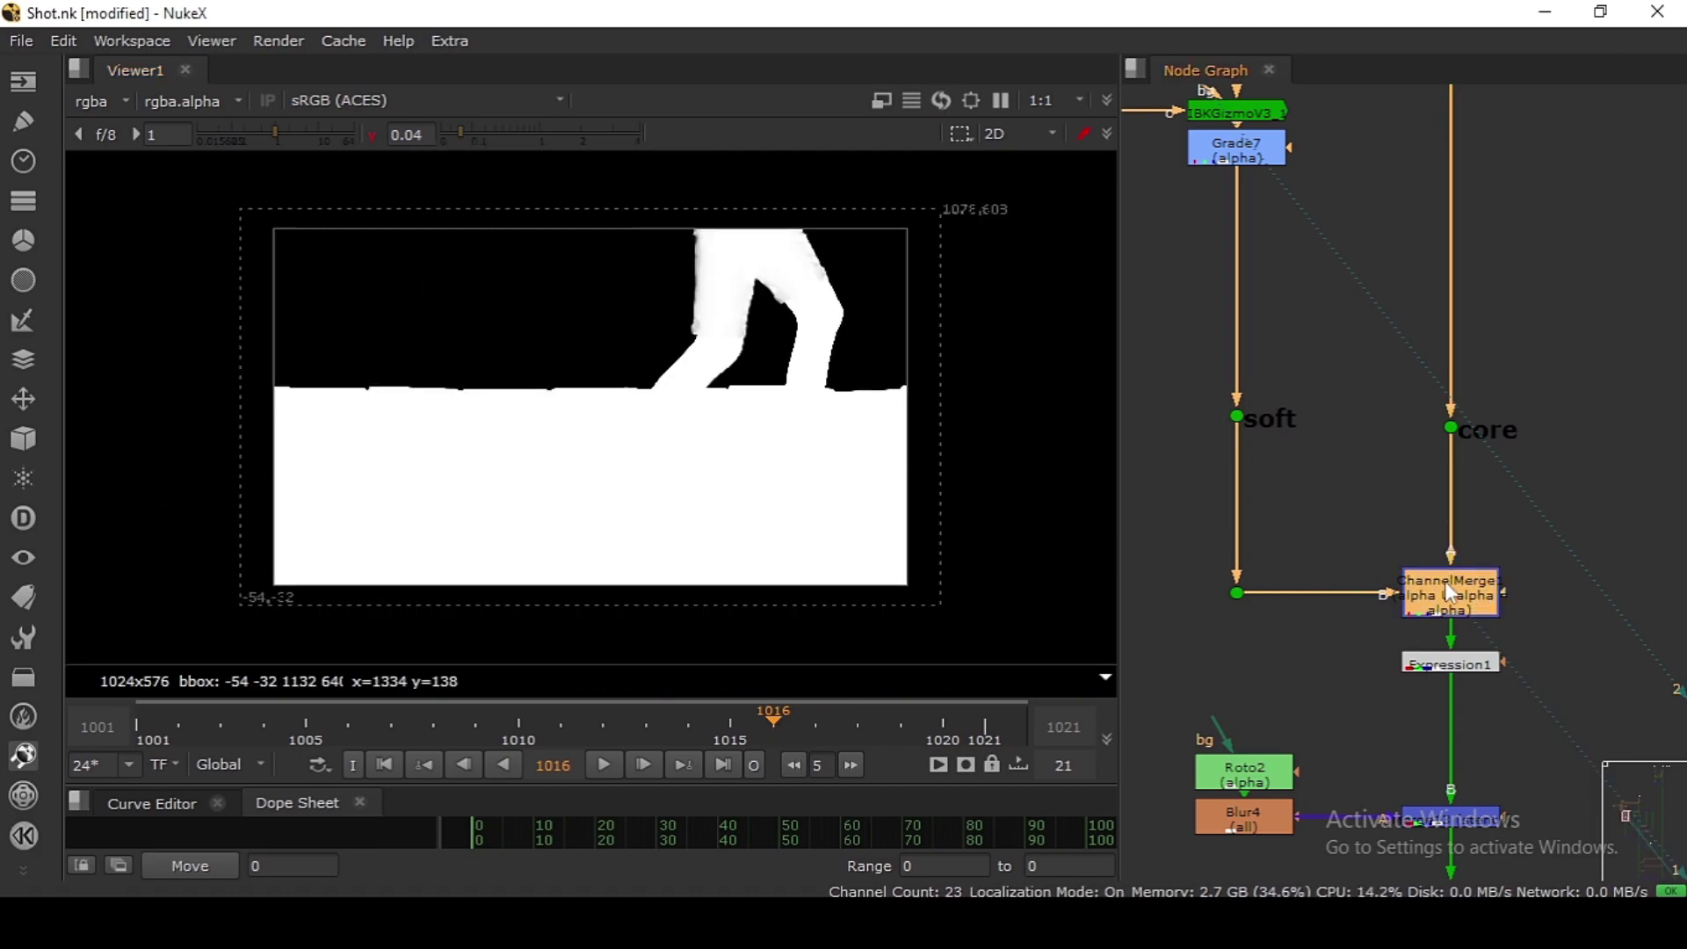
{"action": "key", "text": "d"}
{"action": "key", "text": "d"}
{"action": "left_click_drag", "start_coordinate": [1352, 372], "coordinate": [1513, 464]}
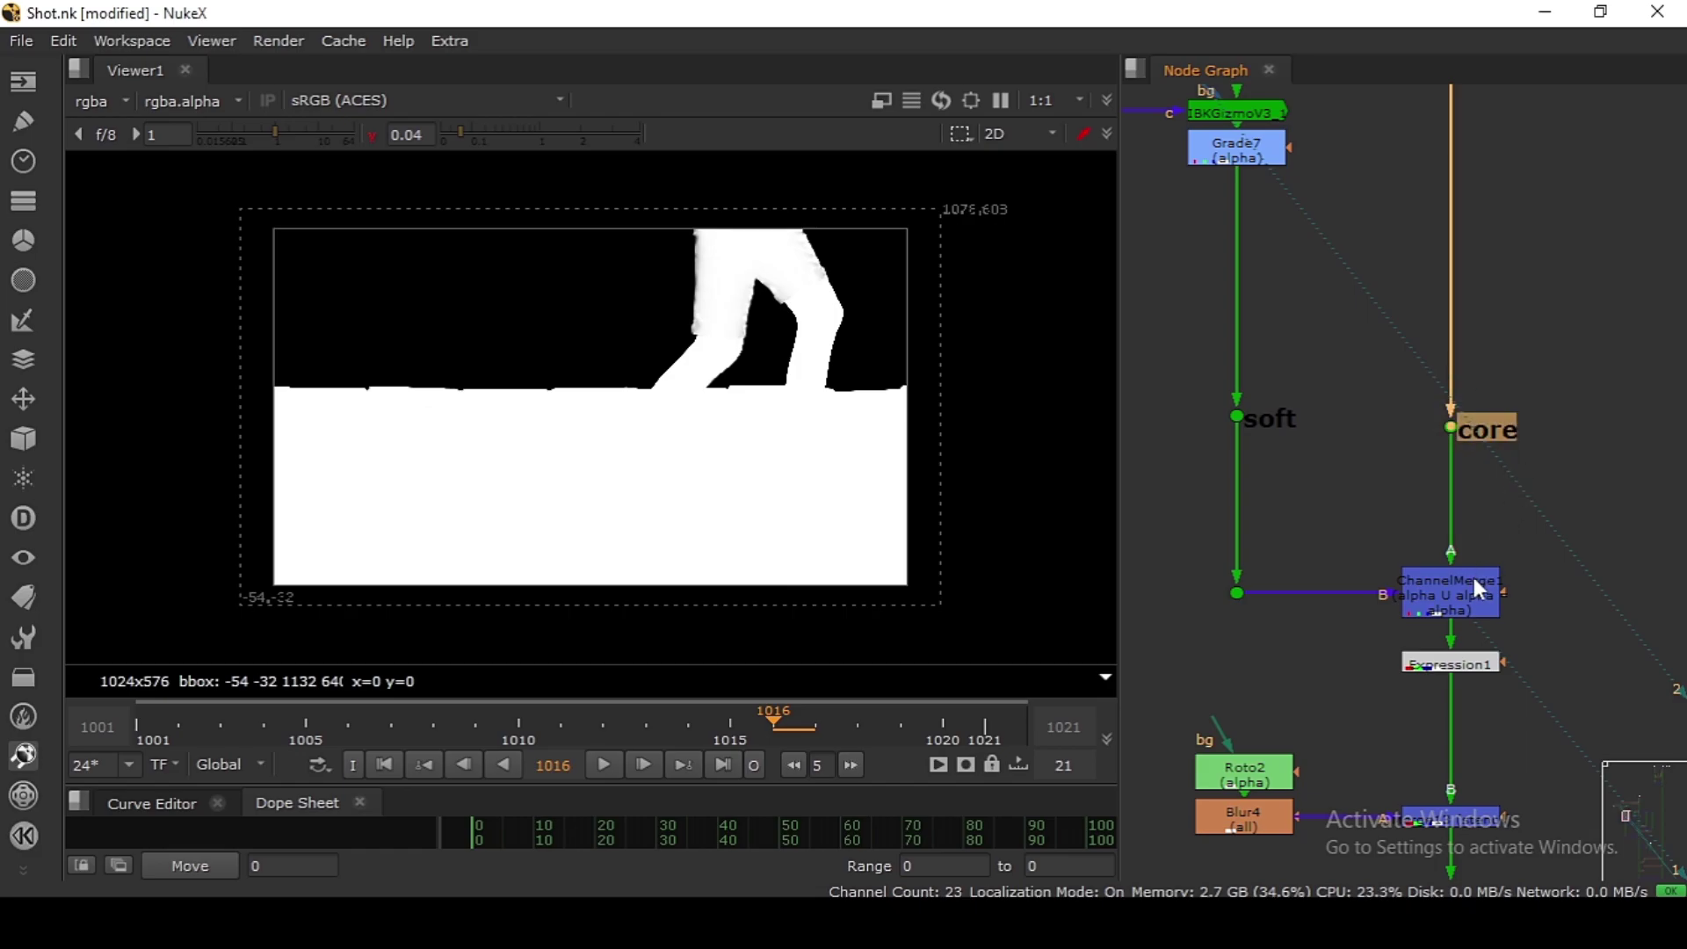
{"action": "left_click", "coordinate": [1466, 587]}
{"action": "key", "text": "d"}
{"action": "key", "text": "d"}
{"action": "key", "text": "d"}
{"action": "key", "text": "d"}
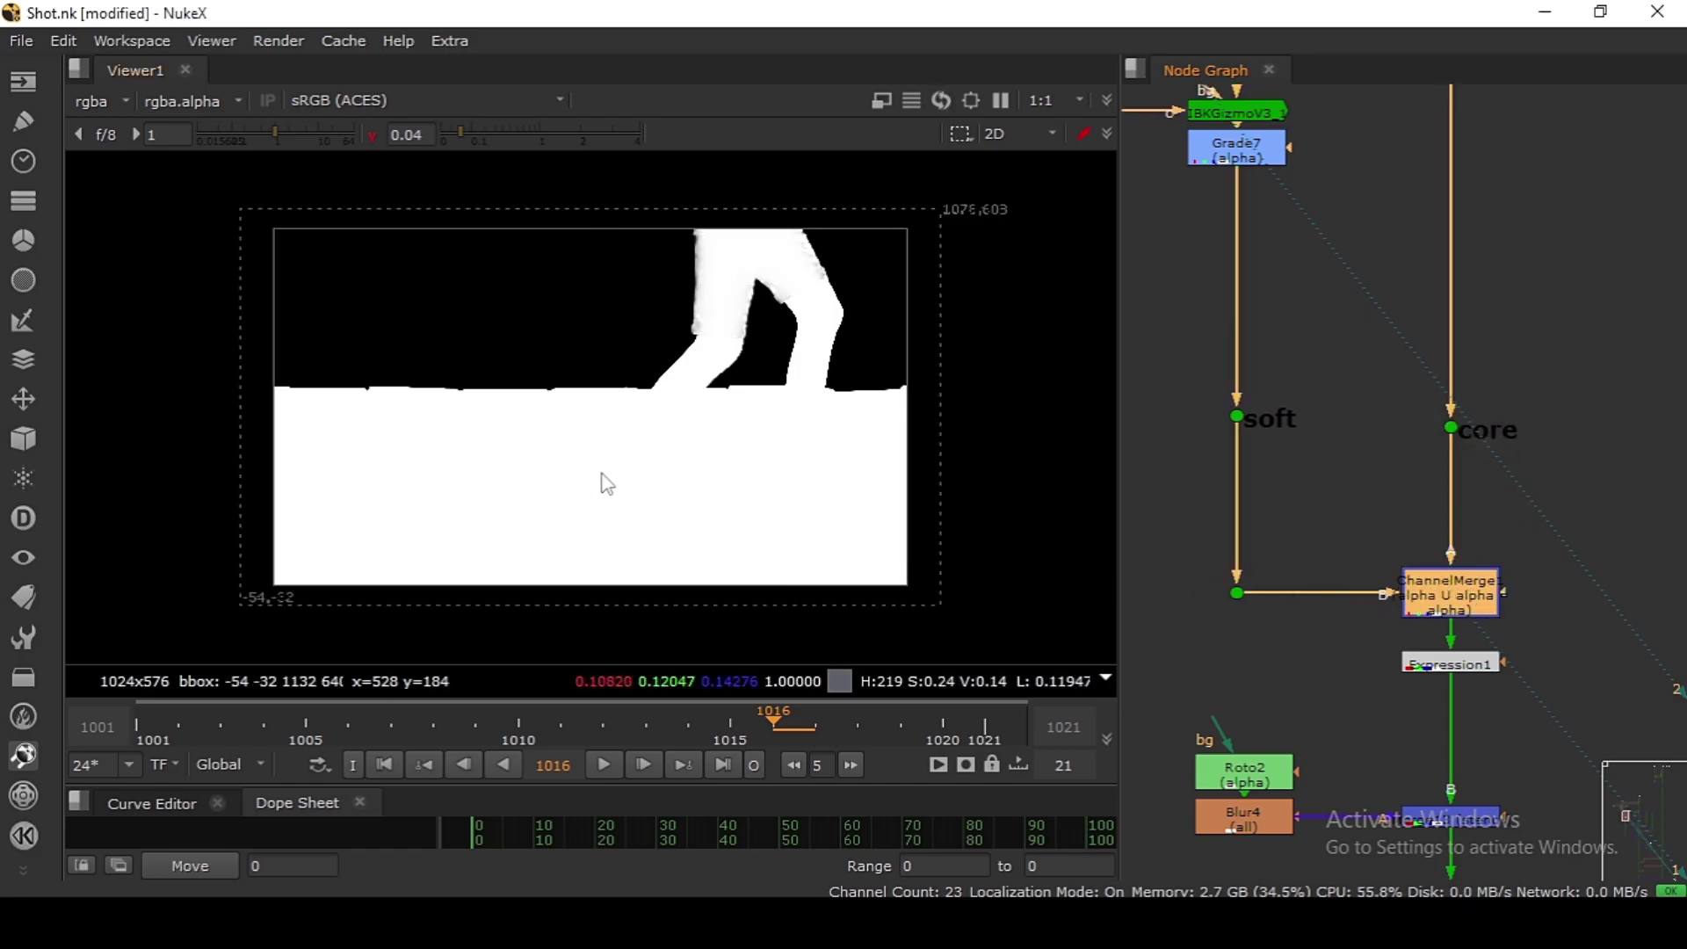
{"action": "key", "text": "d"}
{"action": "key", "text": "d"}
Step: Reset the viewer gamma and view the alpha after the Merge13 stencil, moving to frame 1012
{"action": "left_click", "coordinate": [371, 137]}
{"action": "scroll", "coordinate": [594, 340], "scroll_direction": "up", "scroll_amount": 3}
{"action": "scroll", "coordinate": [1367, 422], "scroll_direction": "down", "scroll_amount": 6}
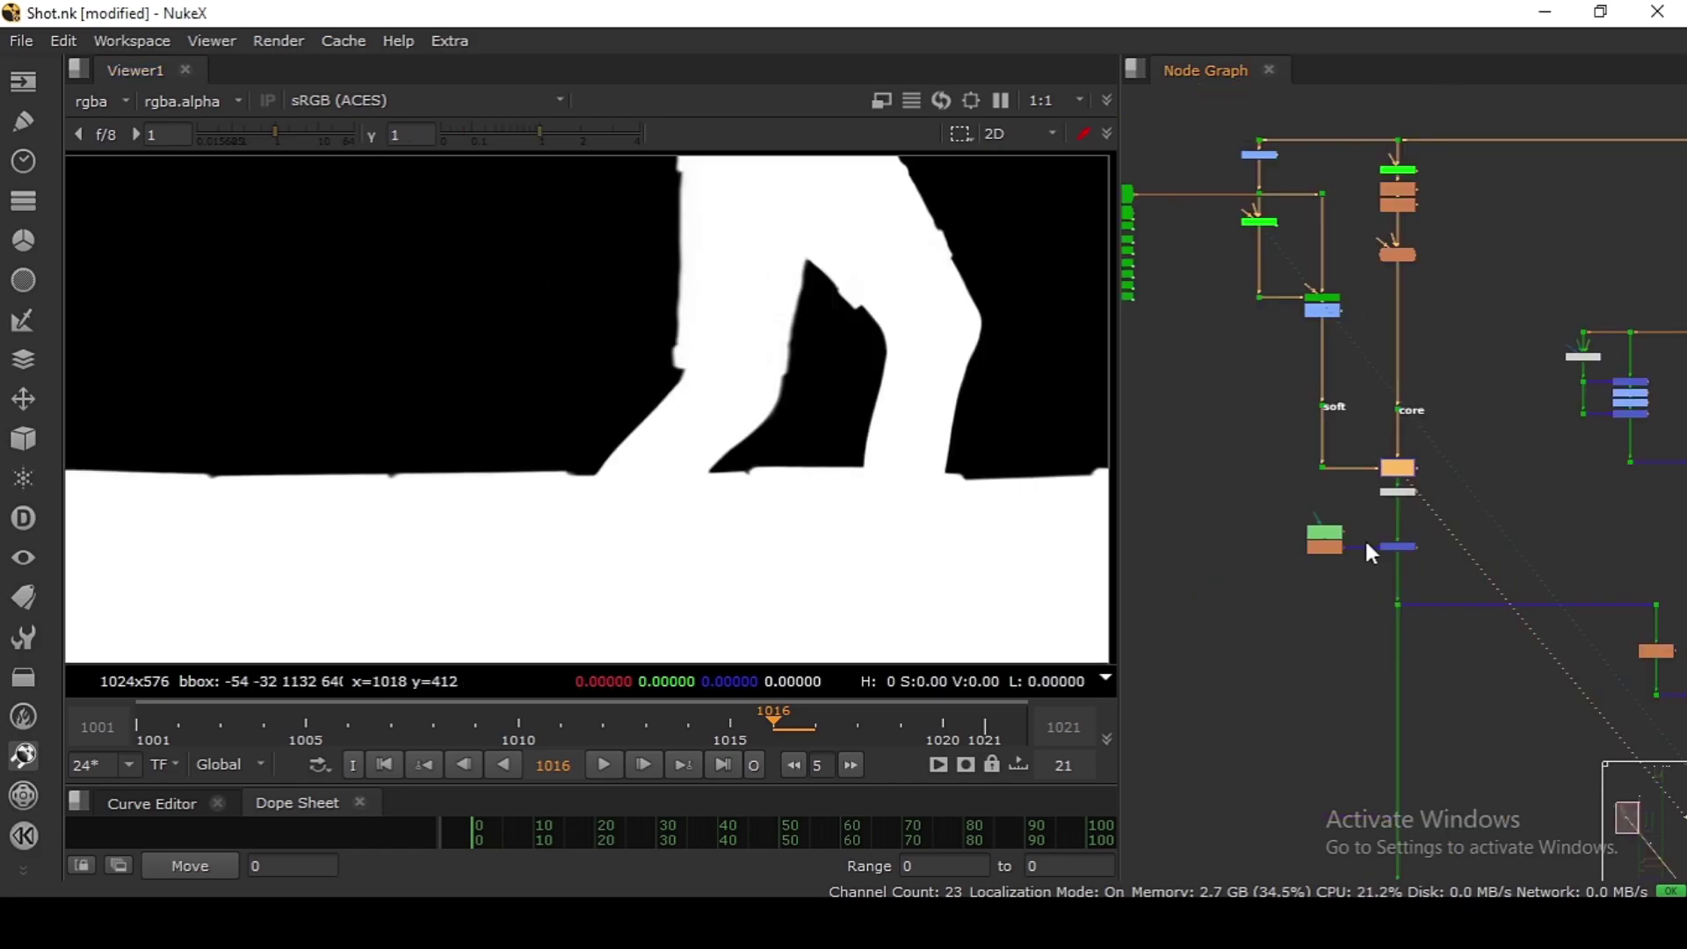
{"action": "scroll", "coordinate": [1367, 562], "scroll_direction": "up", "scroll_amount": 3}
{"action": "scroll", "coordinate": [1431, 478], "scroll_direction": "up", "scroll_amount": 3}
{"action": "left_click", "coordinate": [1432, 479]}
{"action": "key", "text": "1"}
{"action": "left_click", "coordinate": [1433, 481]}
{"action": "scroll", "coordinate": [760, 378], "scroll_direction": "down", "scroll_amount": 4}
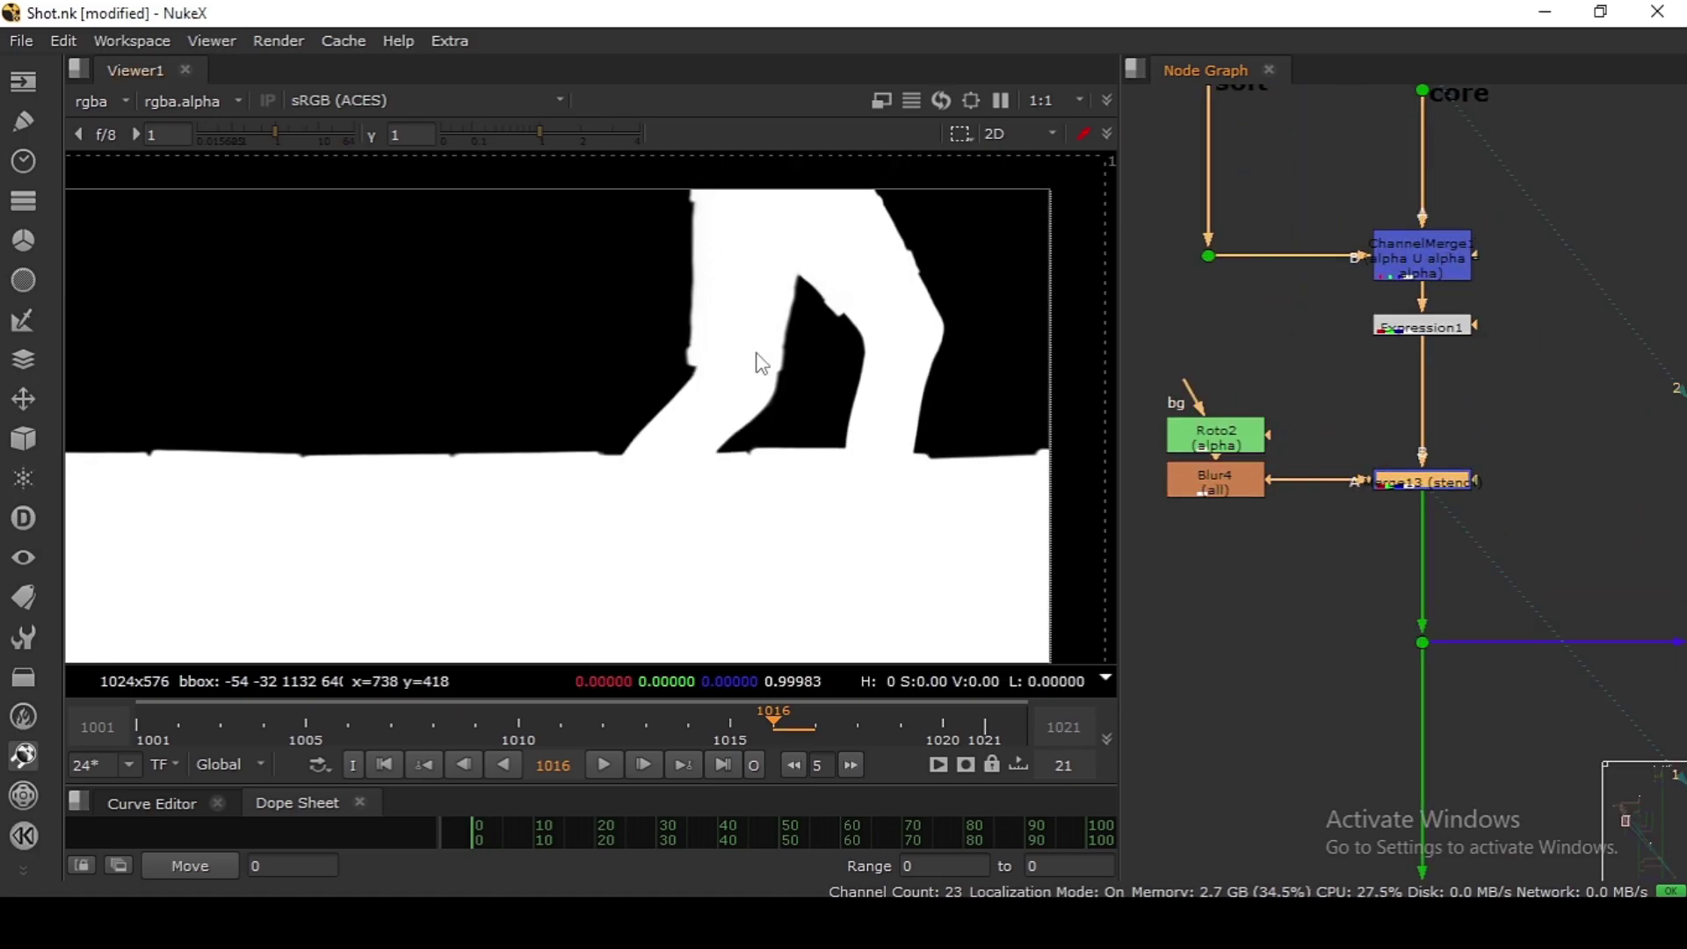
{"action": "left_click_drag", "start_coordinate": [706, 725], "coordinate": [591, 734]}
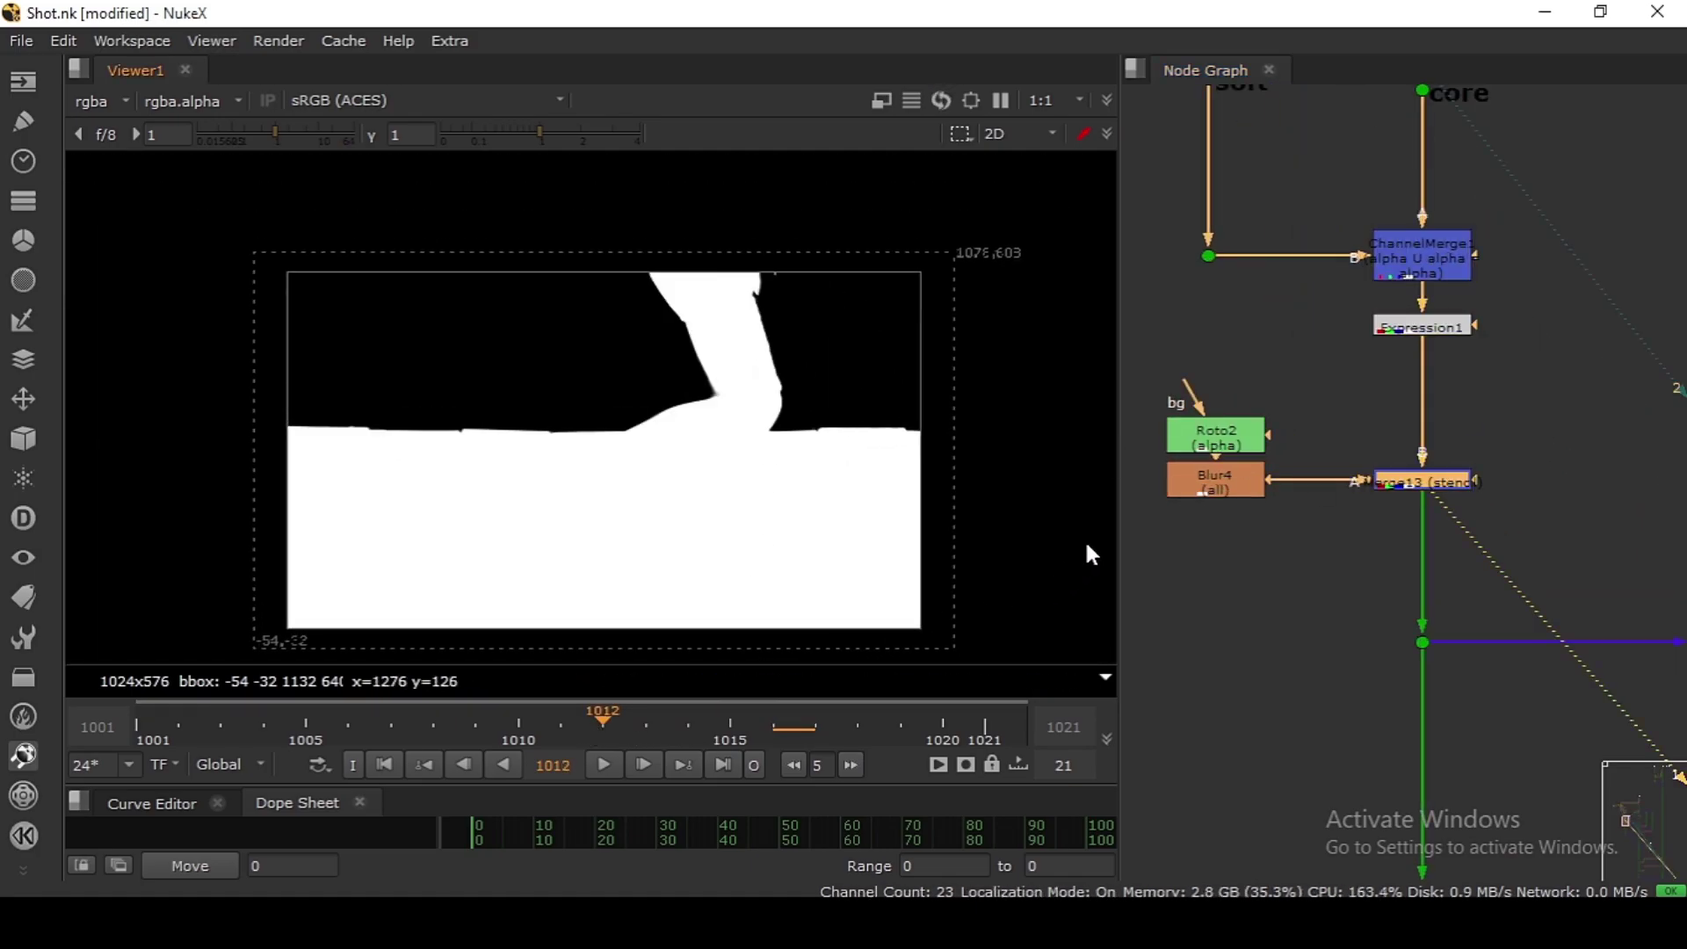
Step: Disable the Merge13 stencil at frame 1017 and inspect the gap between the legs in the colour source plate
{"action": "double_click", "coordinate": [1226, 441]}
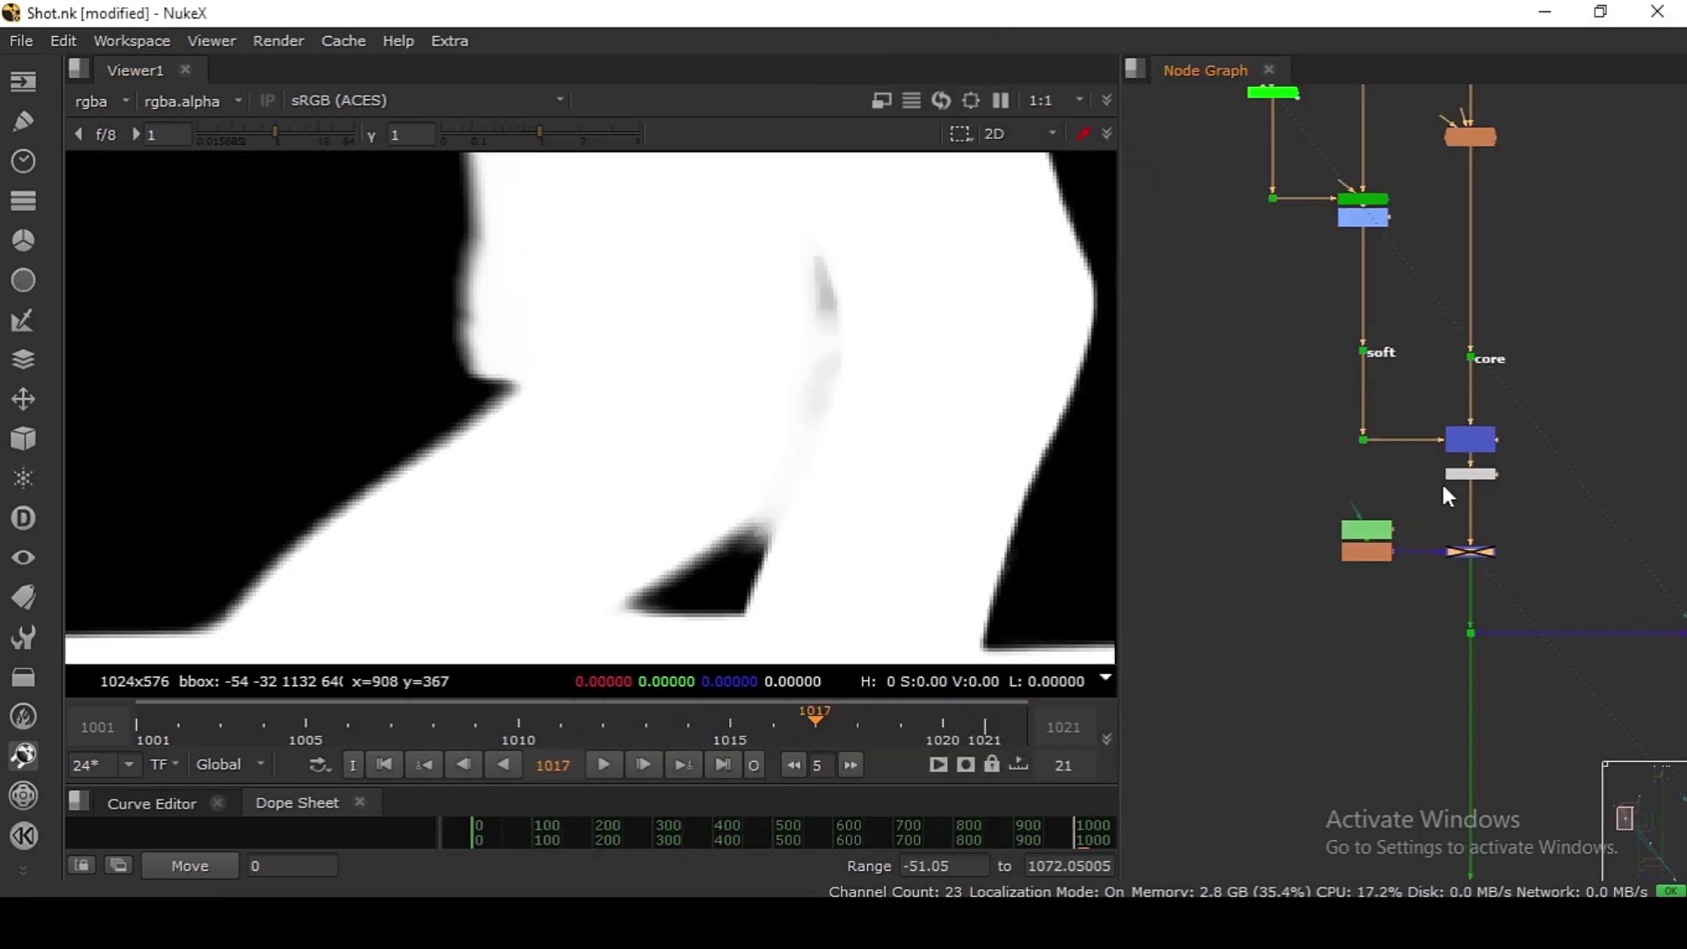
{"action": "scroll", "coordinate": [1441, 482], "scroll_direction": "up", "scroll_amount": 3}
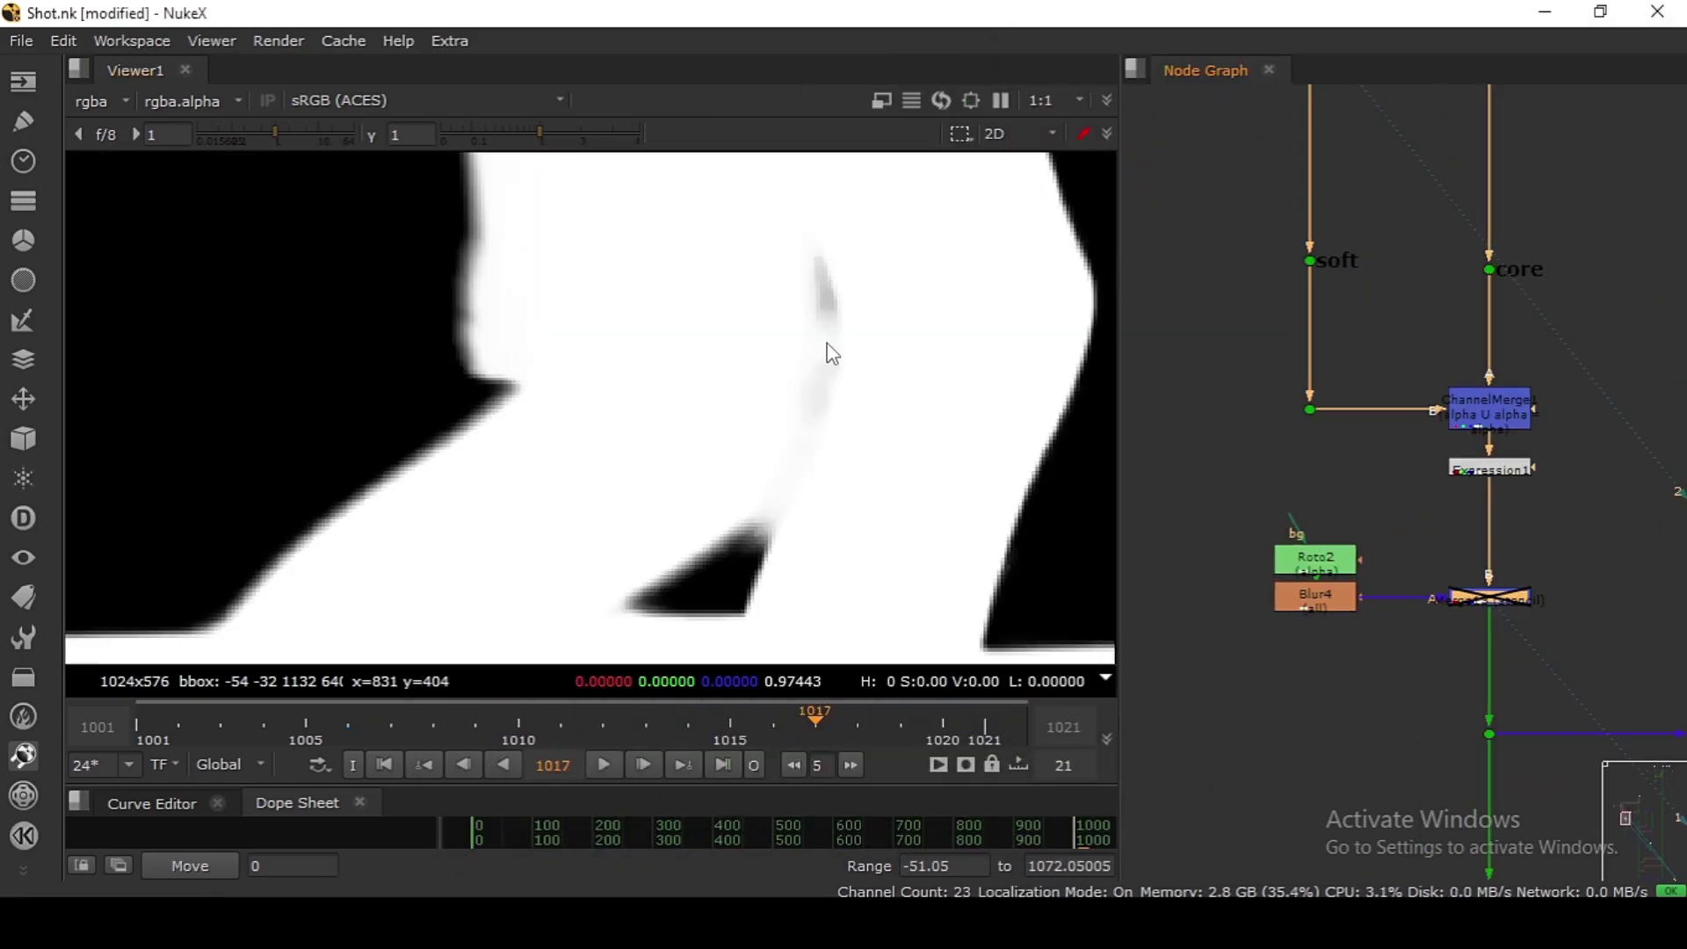
{"action": "scroll", "coordinate": [1457, 383], "scroll_direction": "down", "scroll_amount": 5}
{"action": "left_click", "coordinate": [1599, 309]}
{"action": "key", "text": "1"}
{"action": "key", "text": "a"}
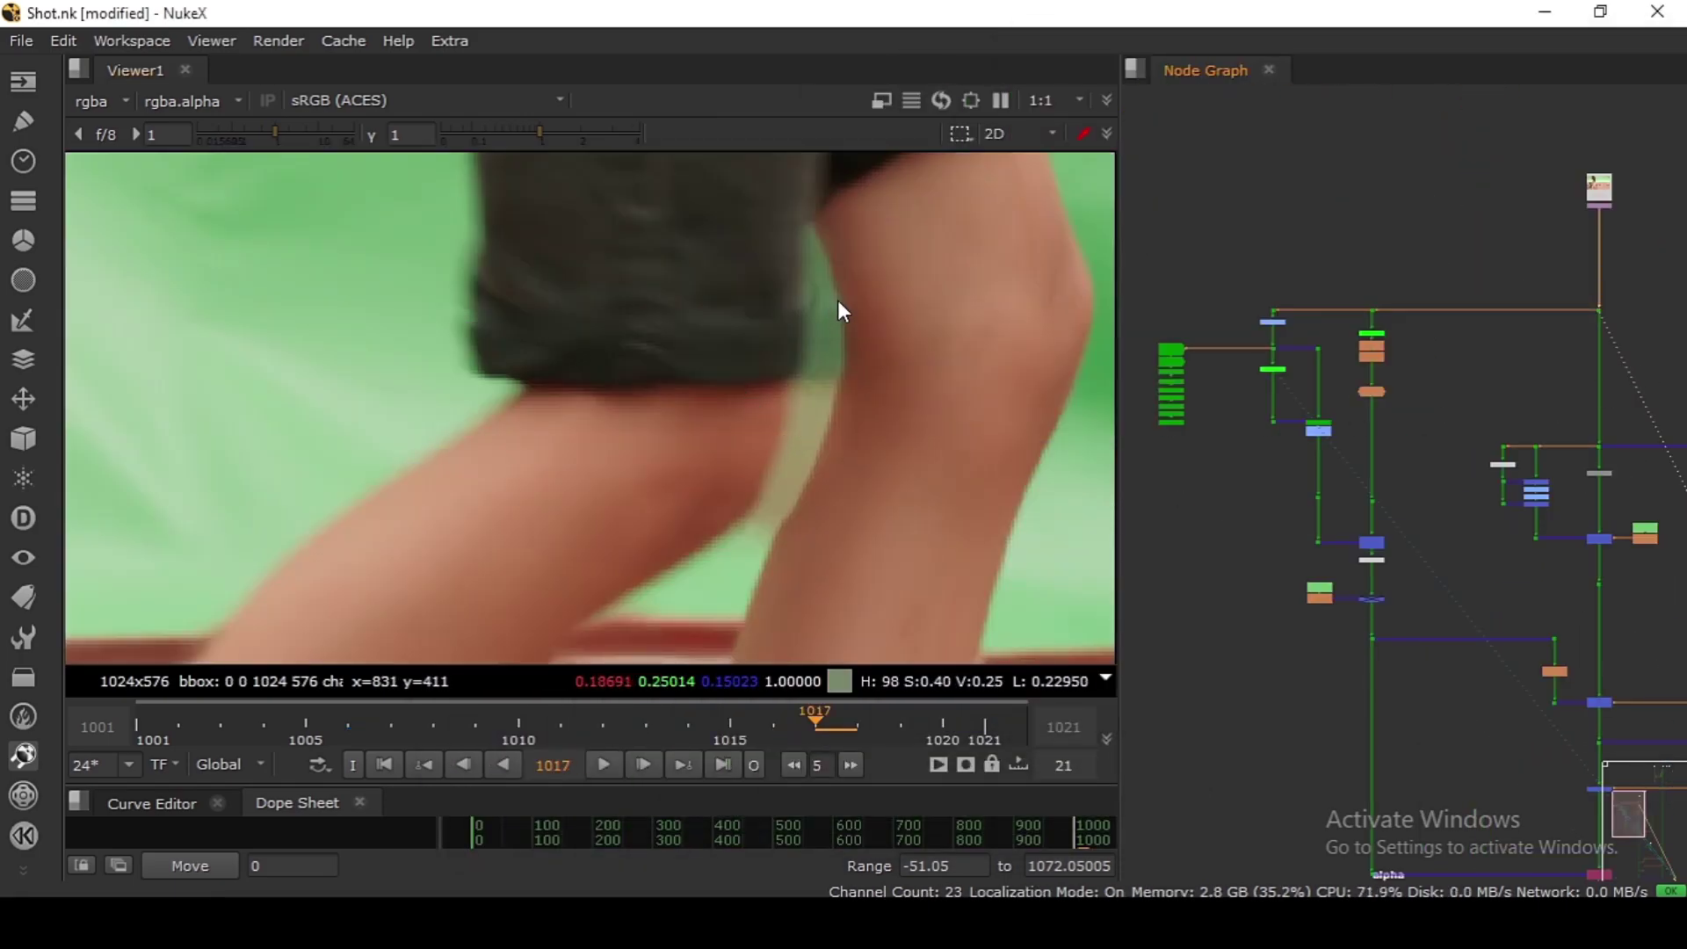
{"action": "left_click_drag", "start_coordinate": [848, 282], "coordinate": [761, 508]}
{"action": "scroll", "coordinate": [649, 458], "scroll_direction": "down", "scroll_amount": 3}
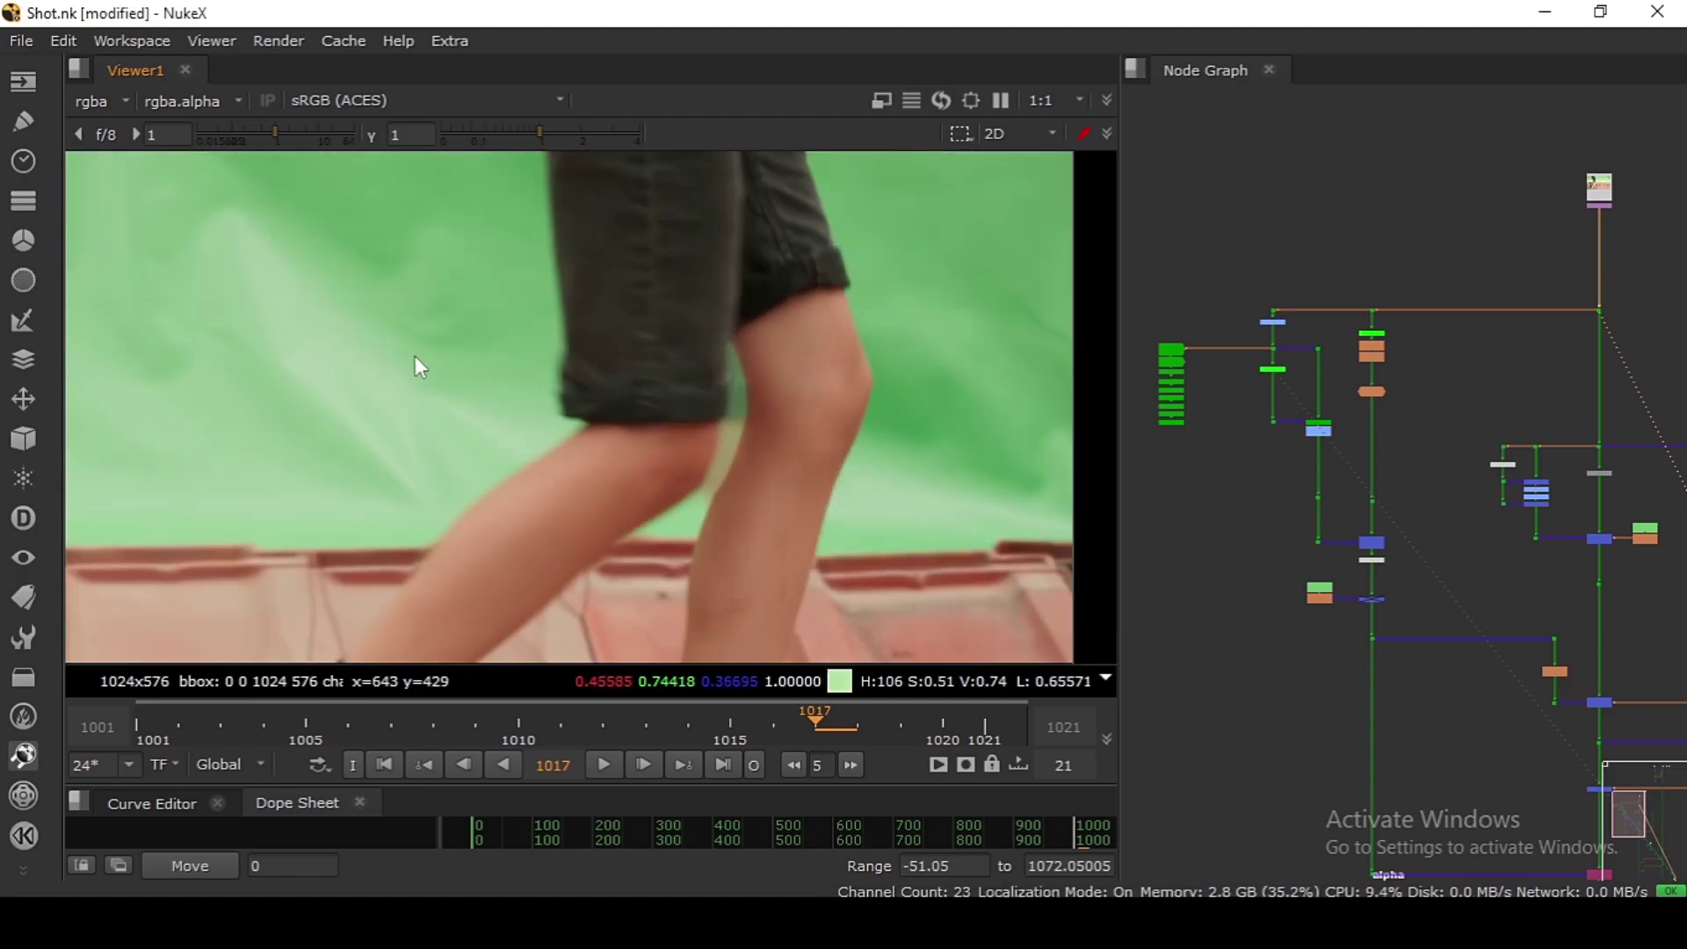
{"action": "scroll", "coordinate": [699, 461], "scroll_direction": "up", "scroll_amount": 3}
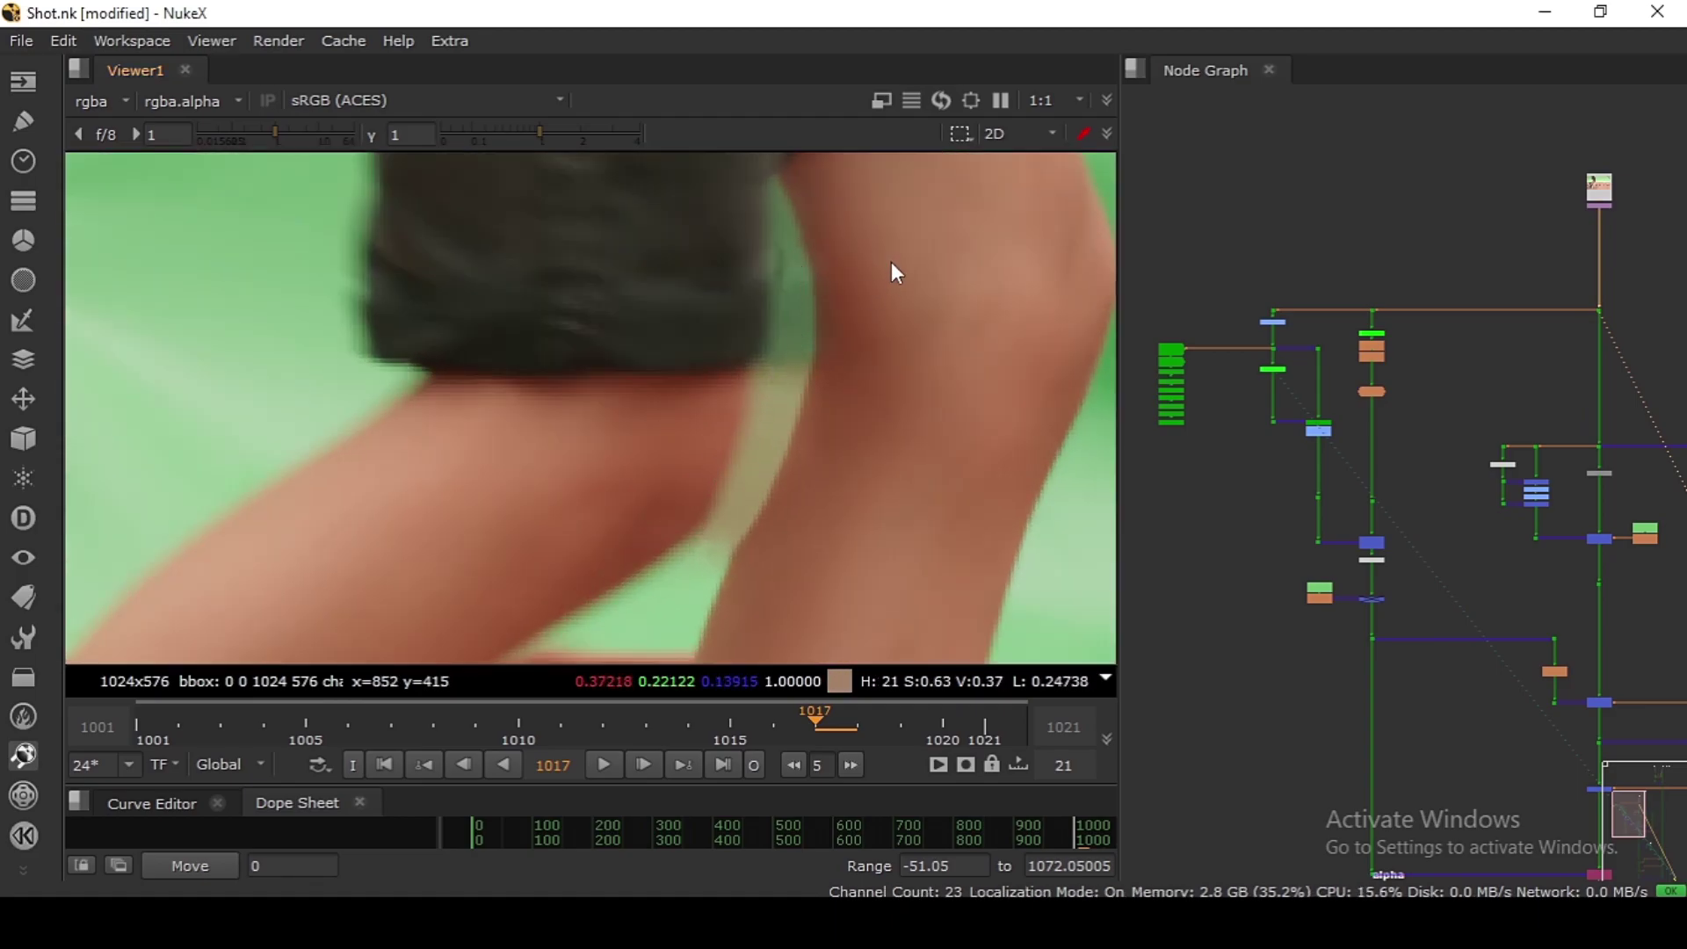
{"action": "left_click_drag", "start_coordinate": [891, 262], "coordinate": [689, 542], "text": "ctrl+shift"}
Step: Re-enable the Merge13 stencil and toggle it while viewing the alpha below it to compare the gap between the legs
{"action": "scroll", "coordinate": [1379, 588], "scroll_direction": "up", "scroll_amount": 3}
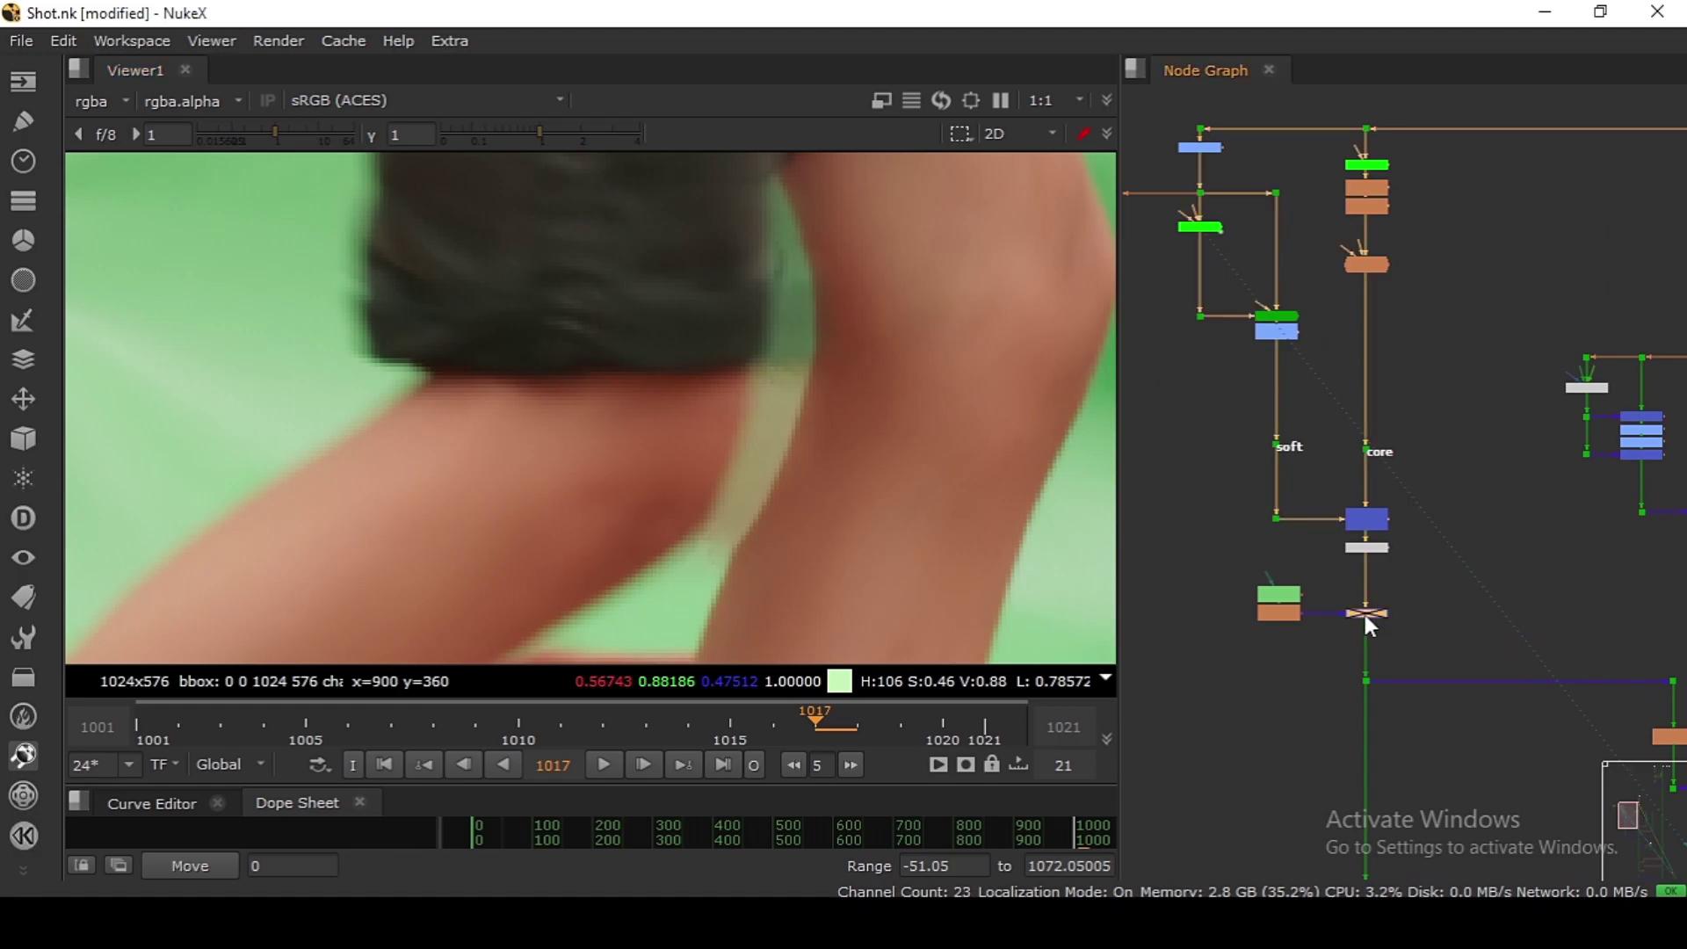
{"action": "key", "text": "d"}
{"action": "left_click", "coordinate": [1366, 680]}
{"action": "key", "text": "1"}
{"action": "scroll", "coordinate": [1368, 615], "scroll_direction": "up", "scroll_amount": 3}
{"action": "left_click", "coordinate": [1368, 614]}
{"action": "key", "text": "d"}
{"action": "key", "text": "d"}
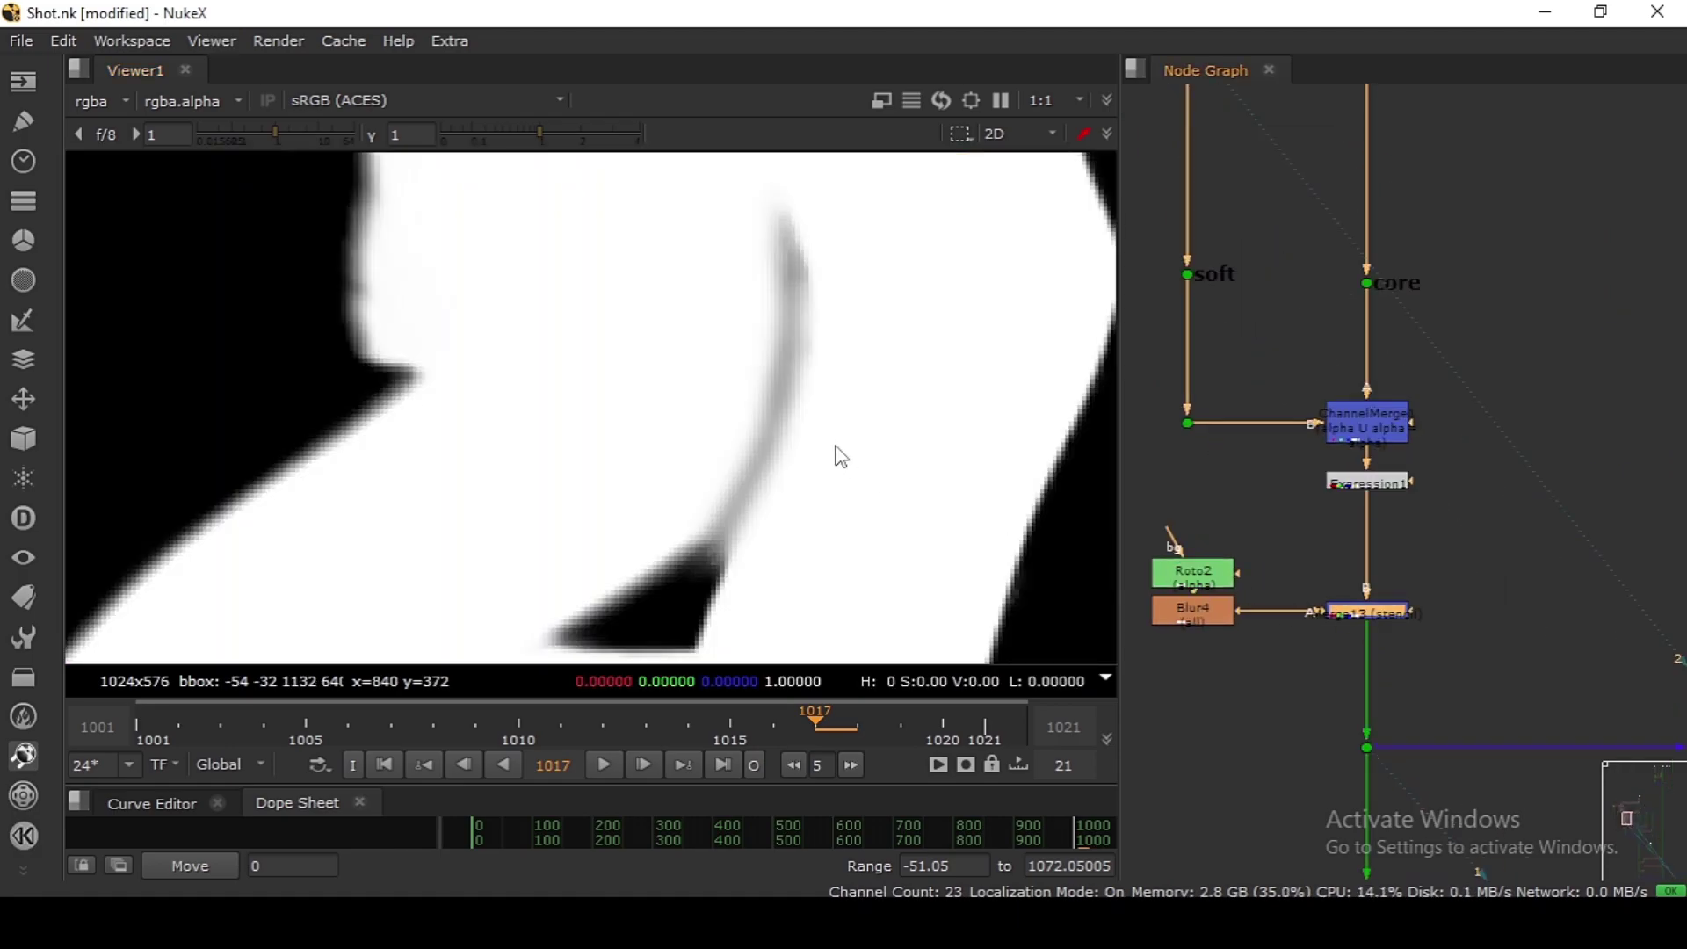
{"action": "scroll", "coordinate": [826, 444], "scroll_direction": "down", "scroll_amount": 4}
{"action": "scroll", "coordinate": [1336, 473], "scroll_direction": "down", "scroll_amount": 5}
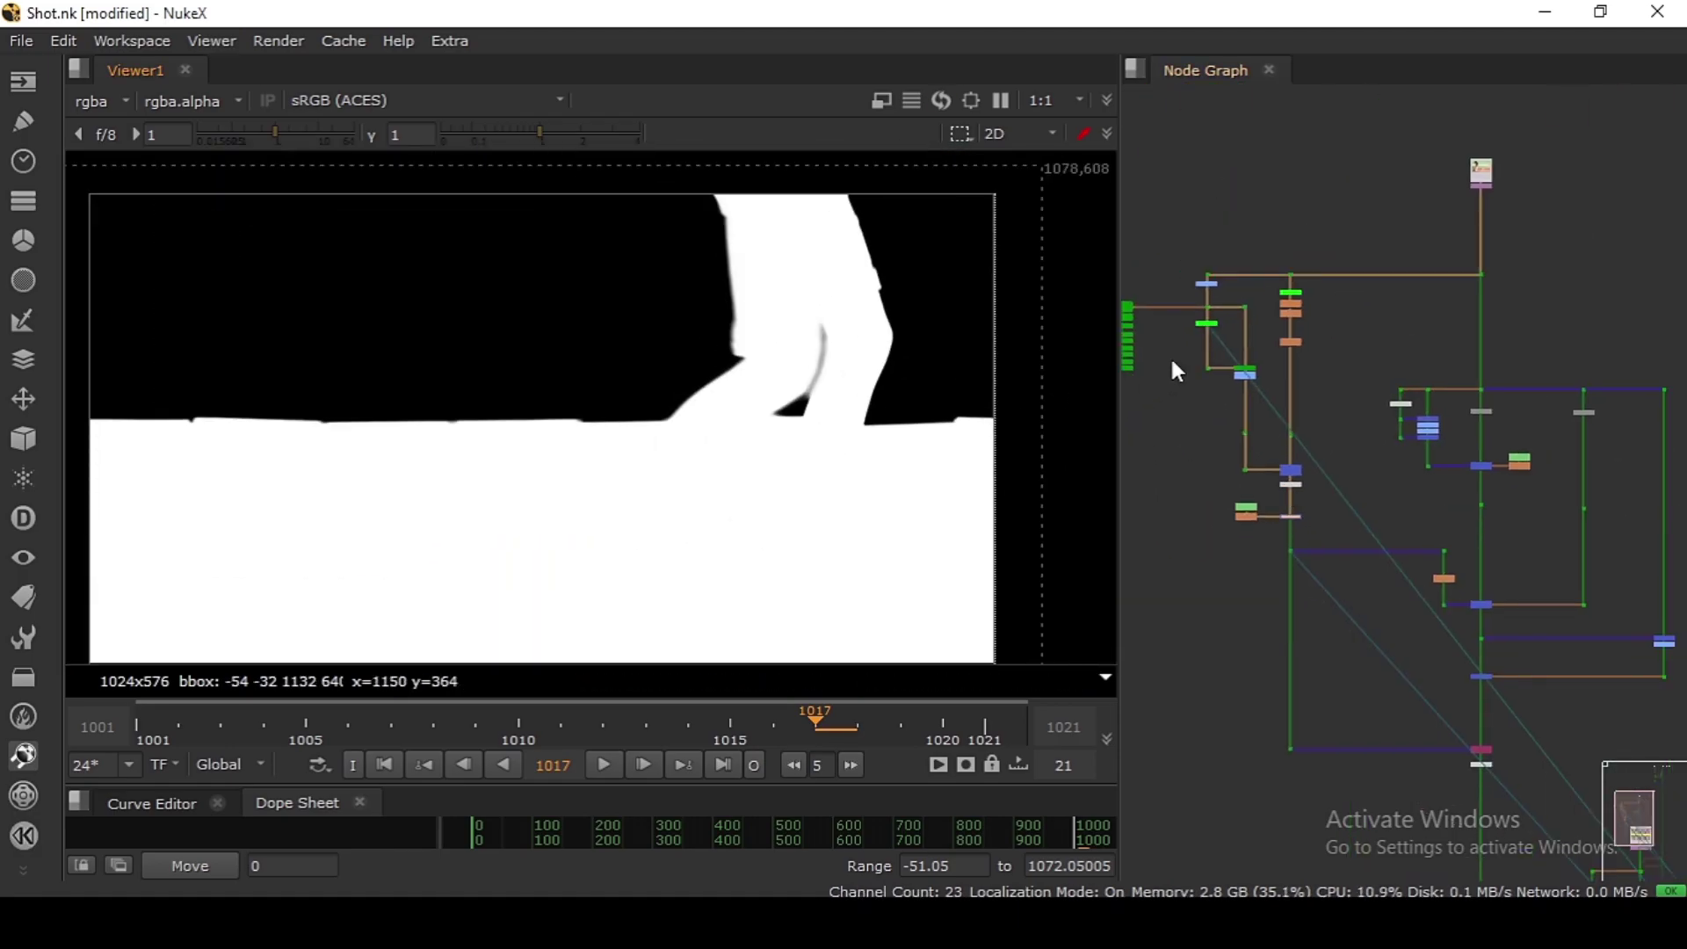
Step: View the green-screen source plate in colour above the soft and core branches and go to frame 1011
{"action": "scroll", "coordinate": [1310, 369], "scroll_direction": "up", "scroll_amount": 4}
{"action": "left_click_drag", "start_coordinate": [1450, 195], "coordinate": [1553, 248]}
{"action": "key", "text": "1"}
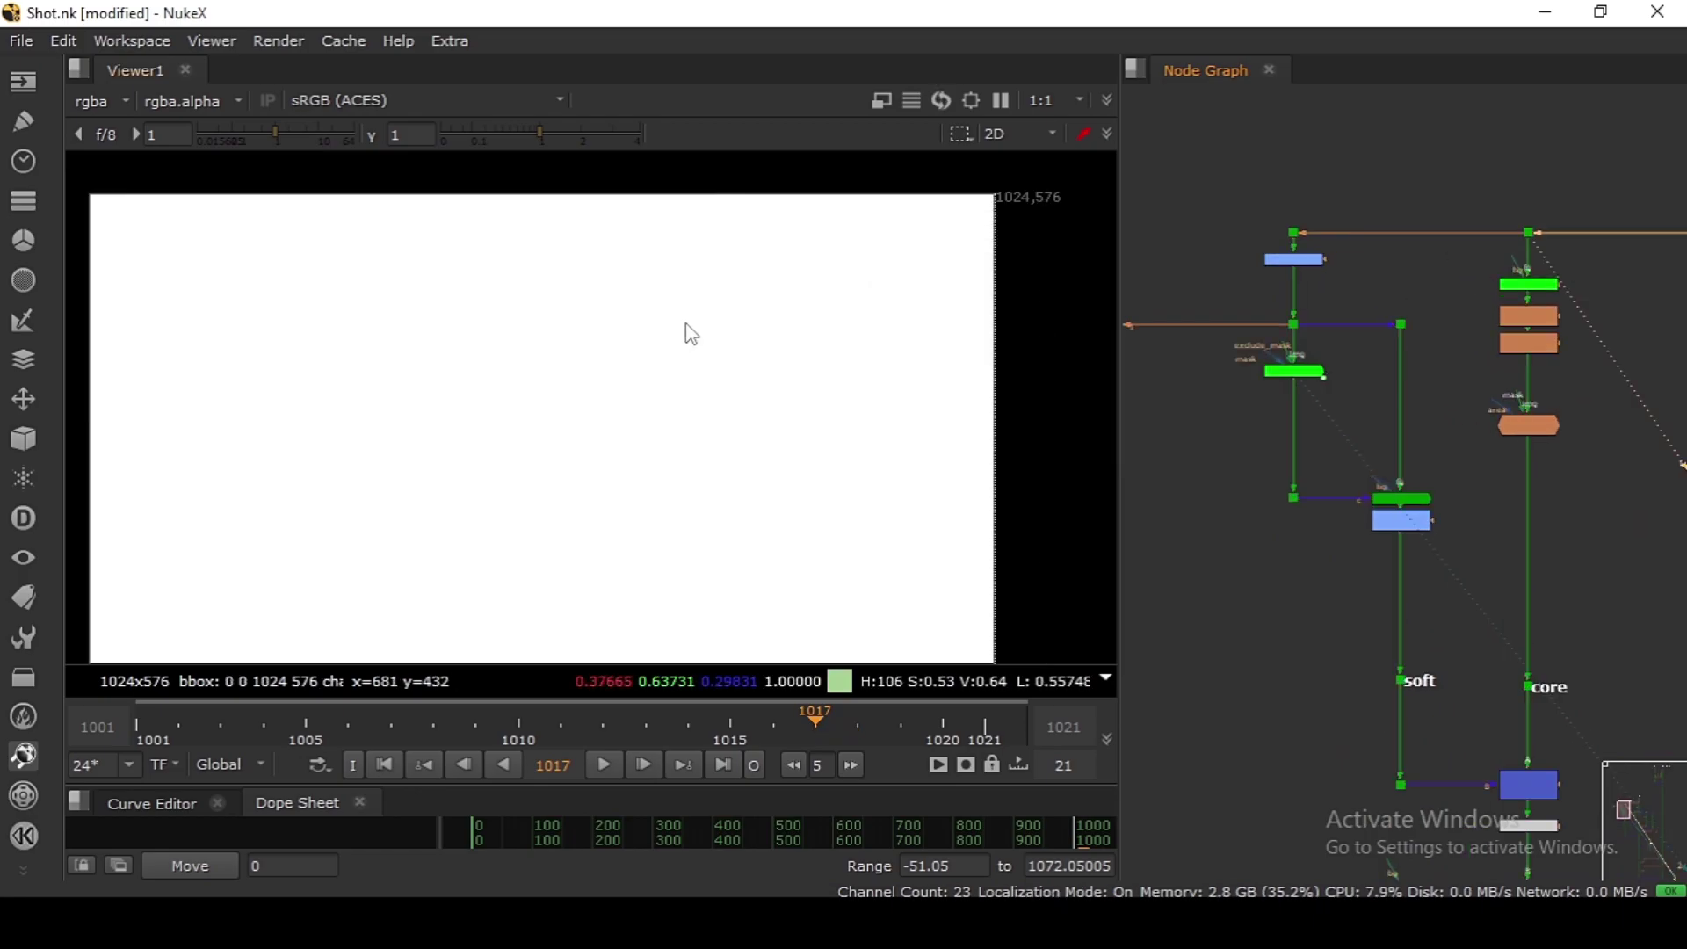
{"action": "key", "text": "a"}
{"action": "left_click_drag", "start_coordinate": [280, 235], "coordinate": [894, 361]}
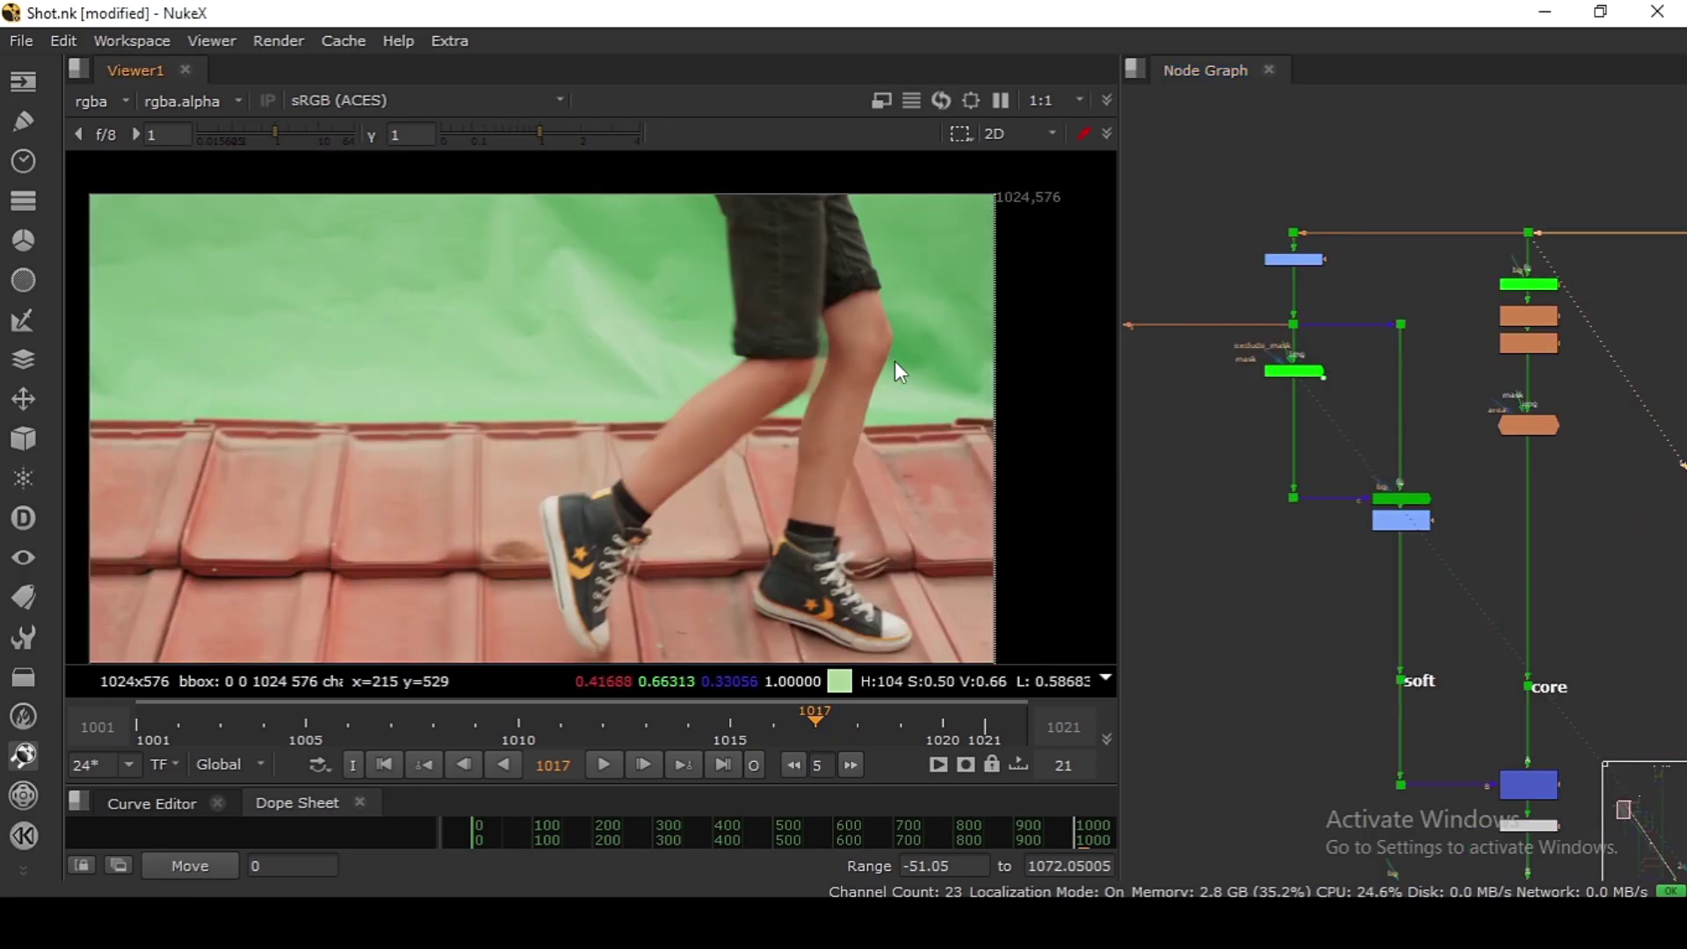
{"action": "left_click", "coordinate": [561, 722]}
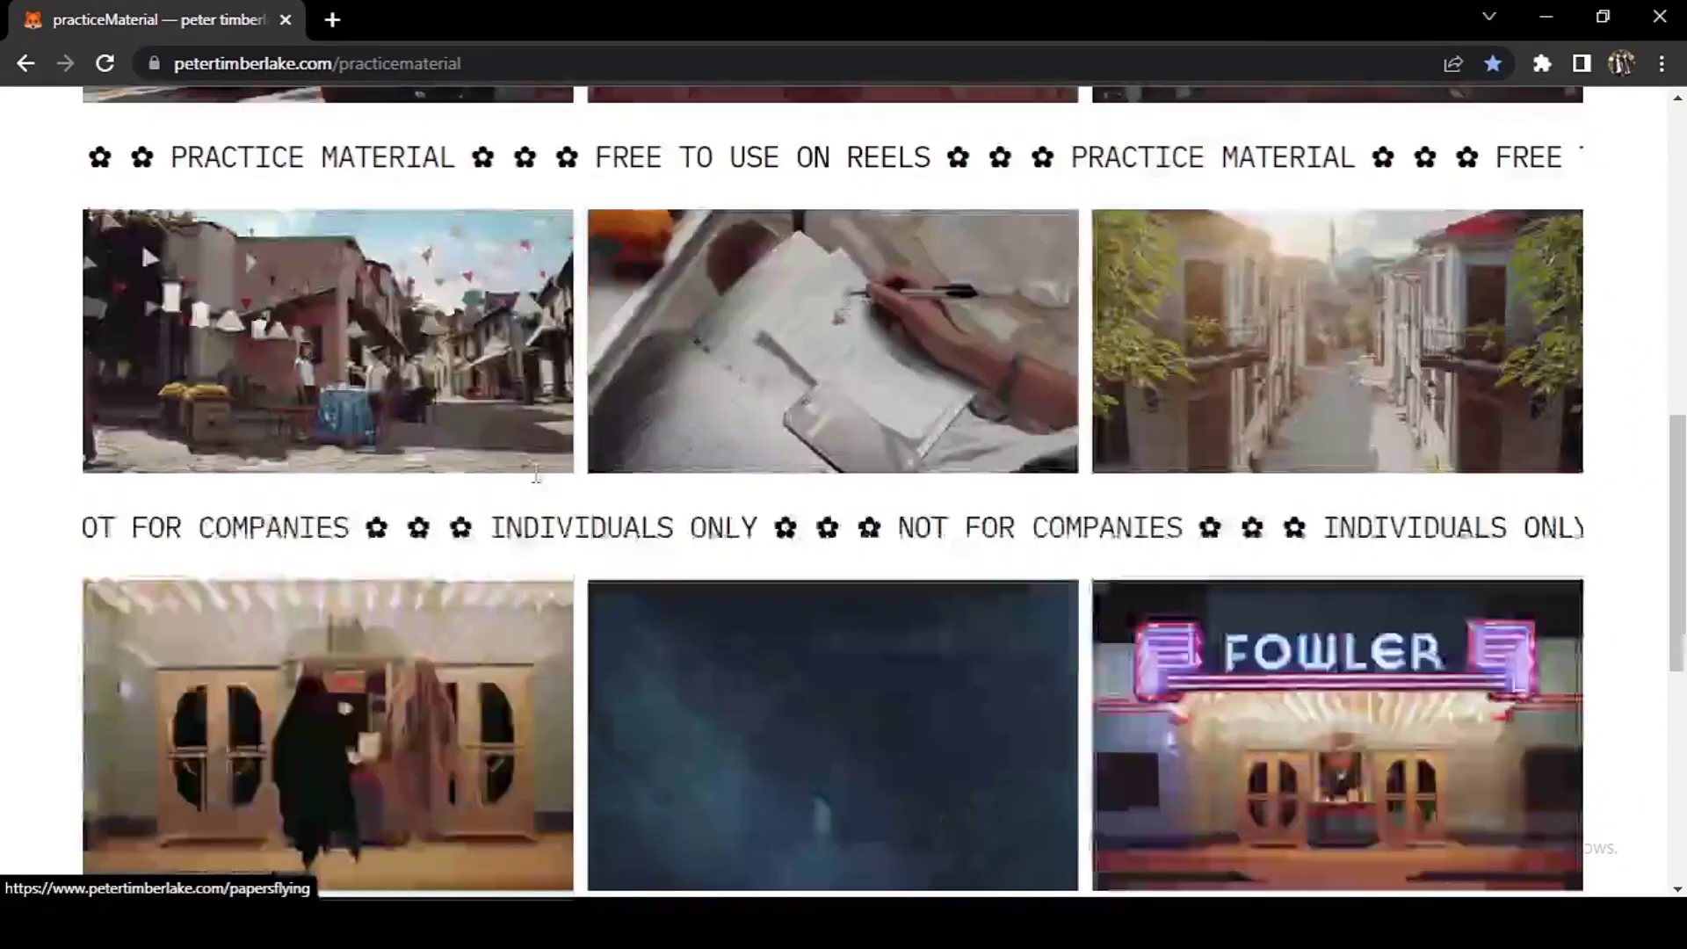
Step: Switch to the browser and look through the practice material page on petertimberlake.com
{"action": "scroll", "coordinate": [1131, 393], "scroll_direction": "down", "scroll_amount": 1}
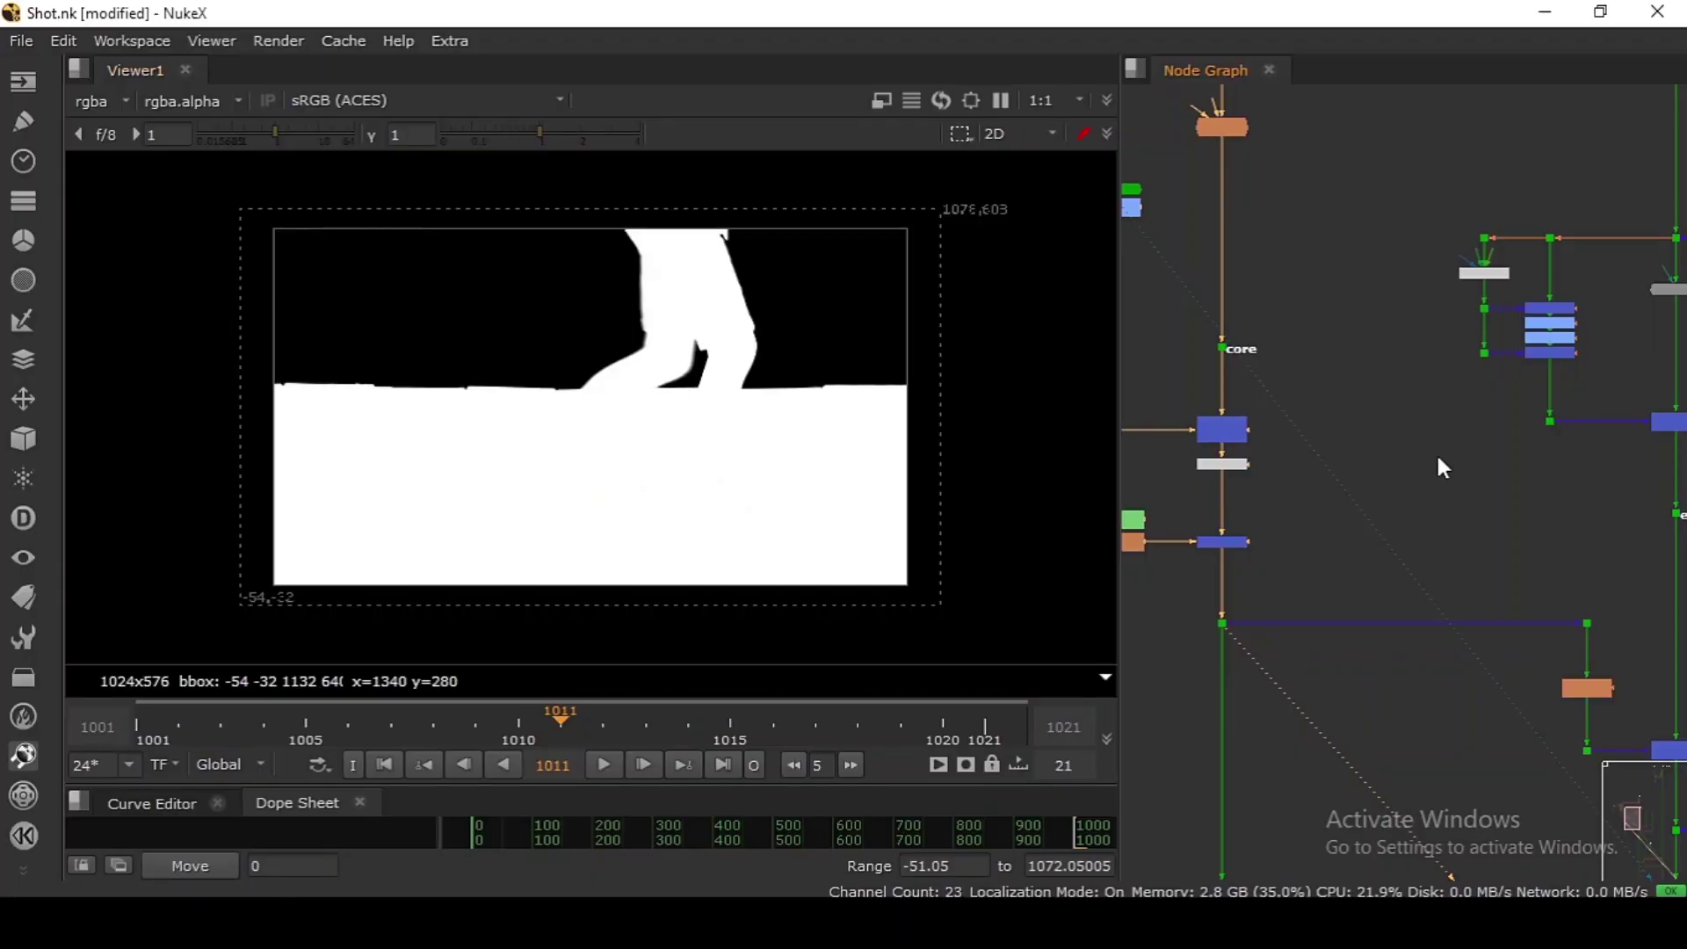
Step: View the source plate at frame 1011 in Nuke and look over the soft/core key and edge/core despill branches
{"action": "scroll", "coordinate": [1406, 519], "scroll_direction": "up", "scroll_amount": 3}
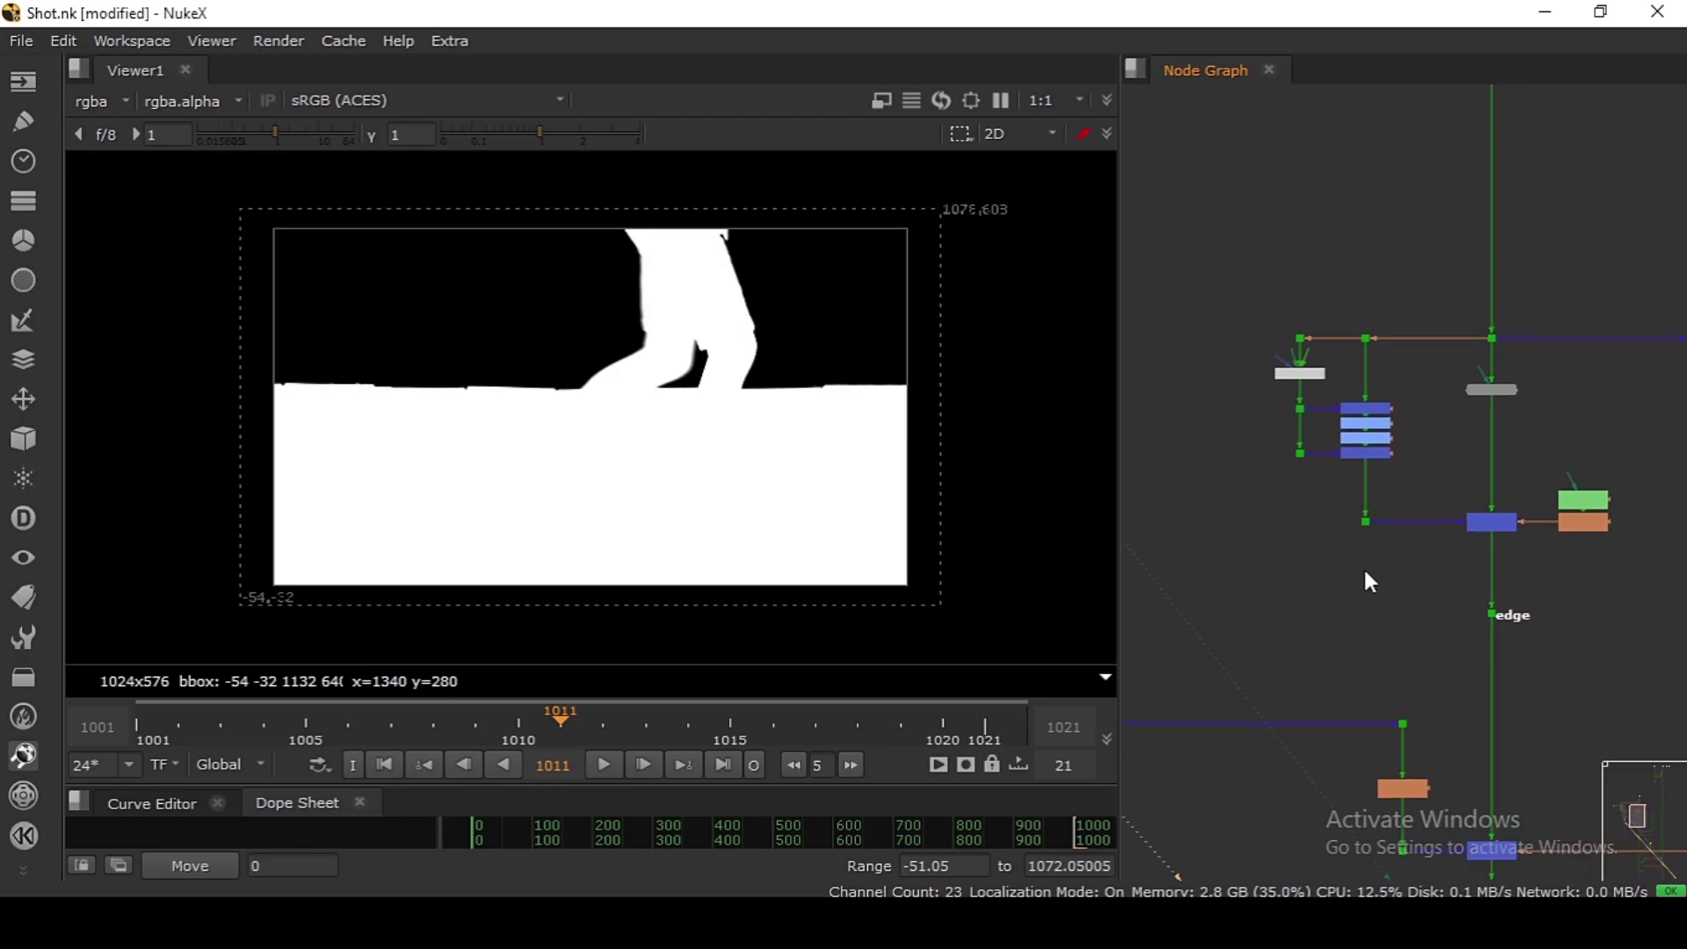
{"action": "middle_click_drag", "start_coordinate": [1455, 336], "coordinate": [1399, 490]}
{"action": "left_click_drag", "start_coordinate": [1393, 445], "coordinate": [1481, 510]}
{"action": "key", "text": "1"}
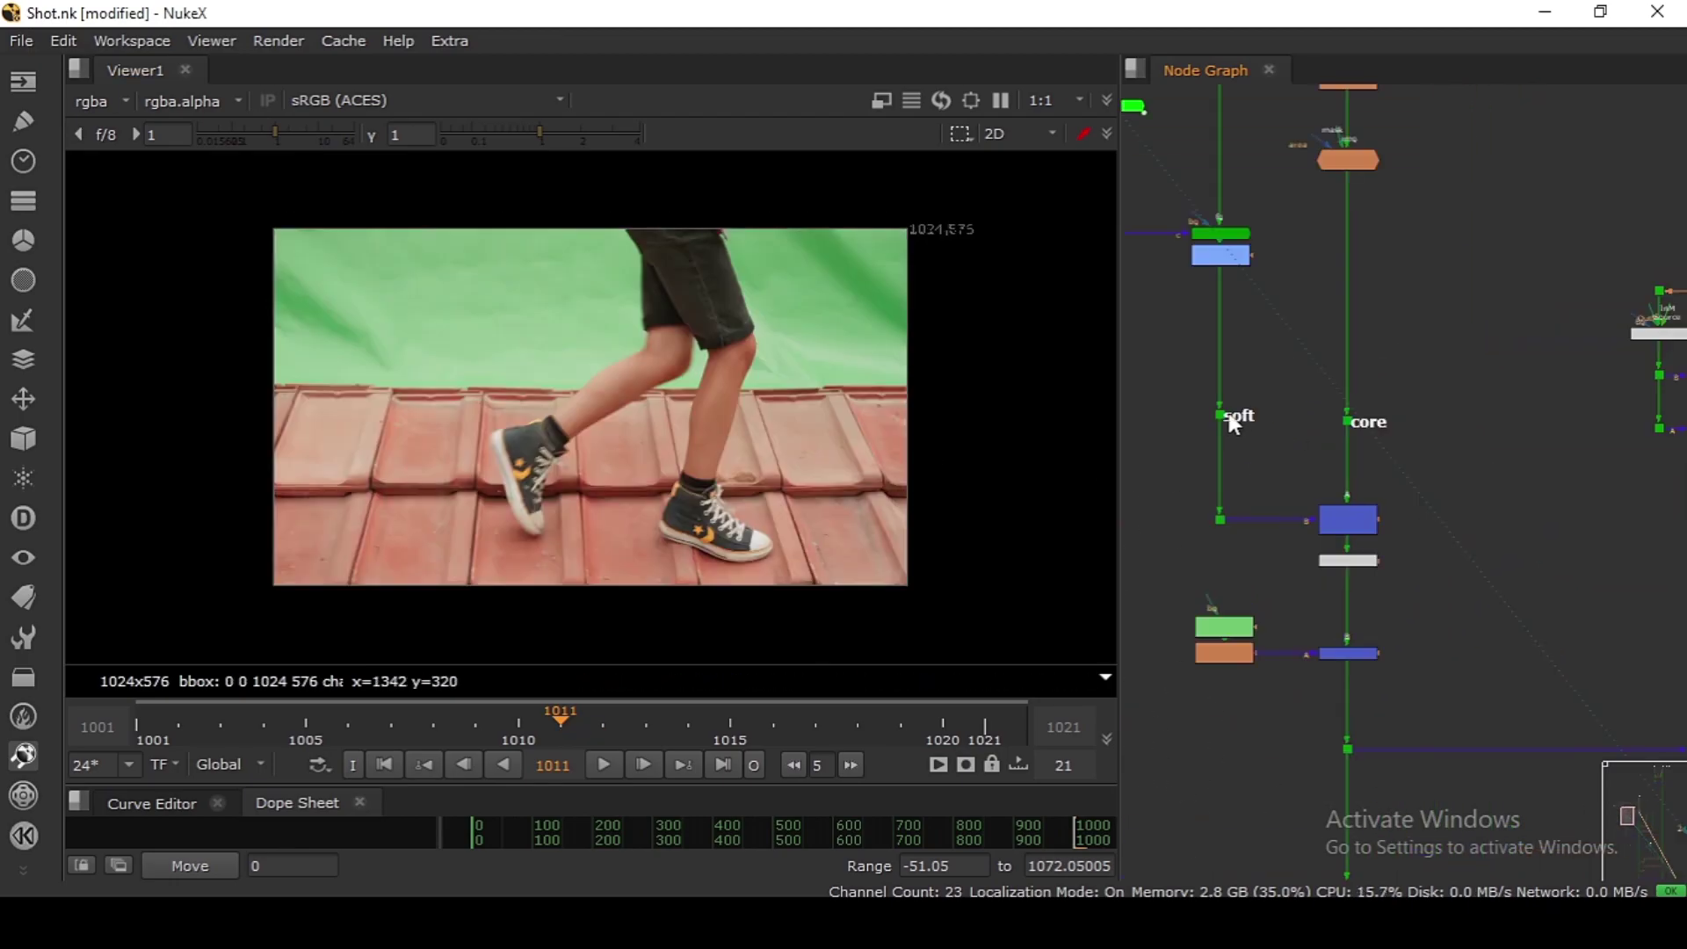
{"action": "left_click_drag", "start_coordinate": [1185, 373], "coordinate": [1261, 455]}
{"action": "left_click_drag", "start_coordinate": [1284, 401], "coordinate": [1406, 466]}
{"action": "scroll", "coordinate": [1417, 470], "scroll_direction": "down", "scroll_amount": 3}
{"action": "left_click_drag", "start_coordinate": [1216, 450], "coordinate": [1299, 524]}
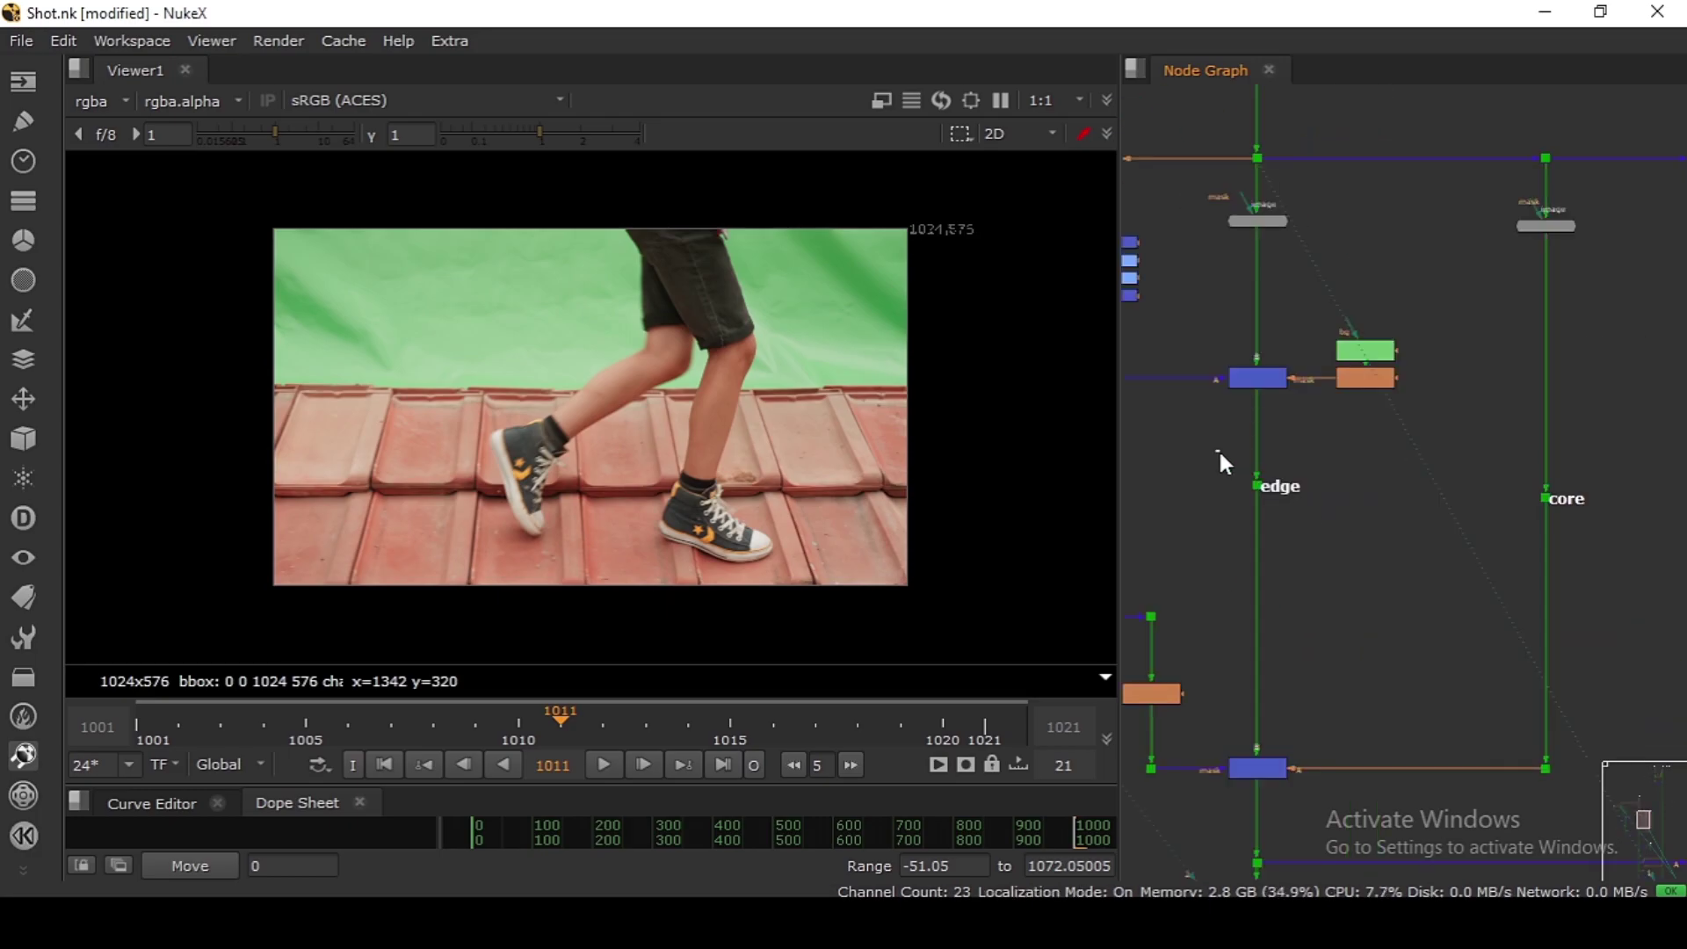
{"action": "left_click_drag", "start_coordinate": [1450, 471], "coordinate": [1613, 554]}
Step: View the apDespill1 output of the edge branch and inspect the legs, backdrop and roof line up close
{"action": "scroll", "coordinate": [1441, 409], "scroll_direction": "up", "scroll_amount": 2}
{"action": "left_click", "coordinate": [1441, 410]}
{"action": "middle_click_drag", "start_coordinate": [1260, 220], "coordinate": [1374, 492]}
{"action": "key", "text": "1"}
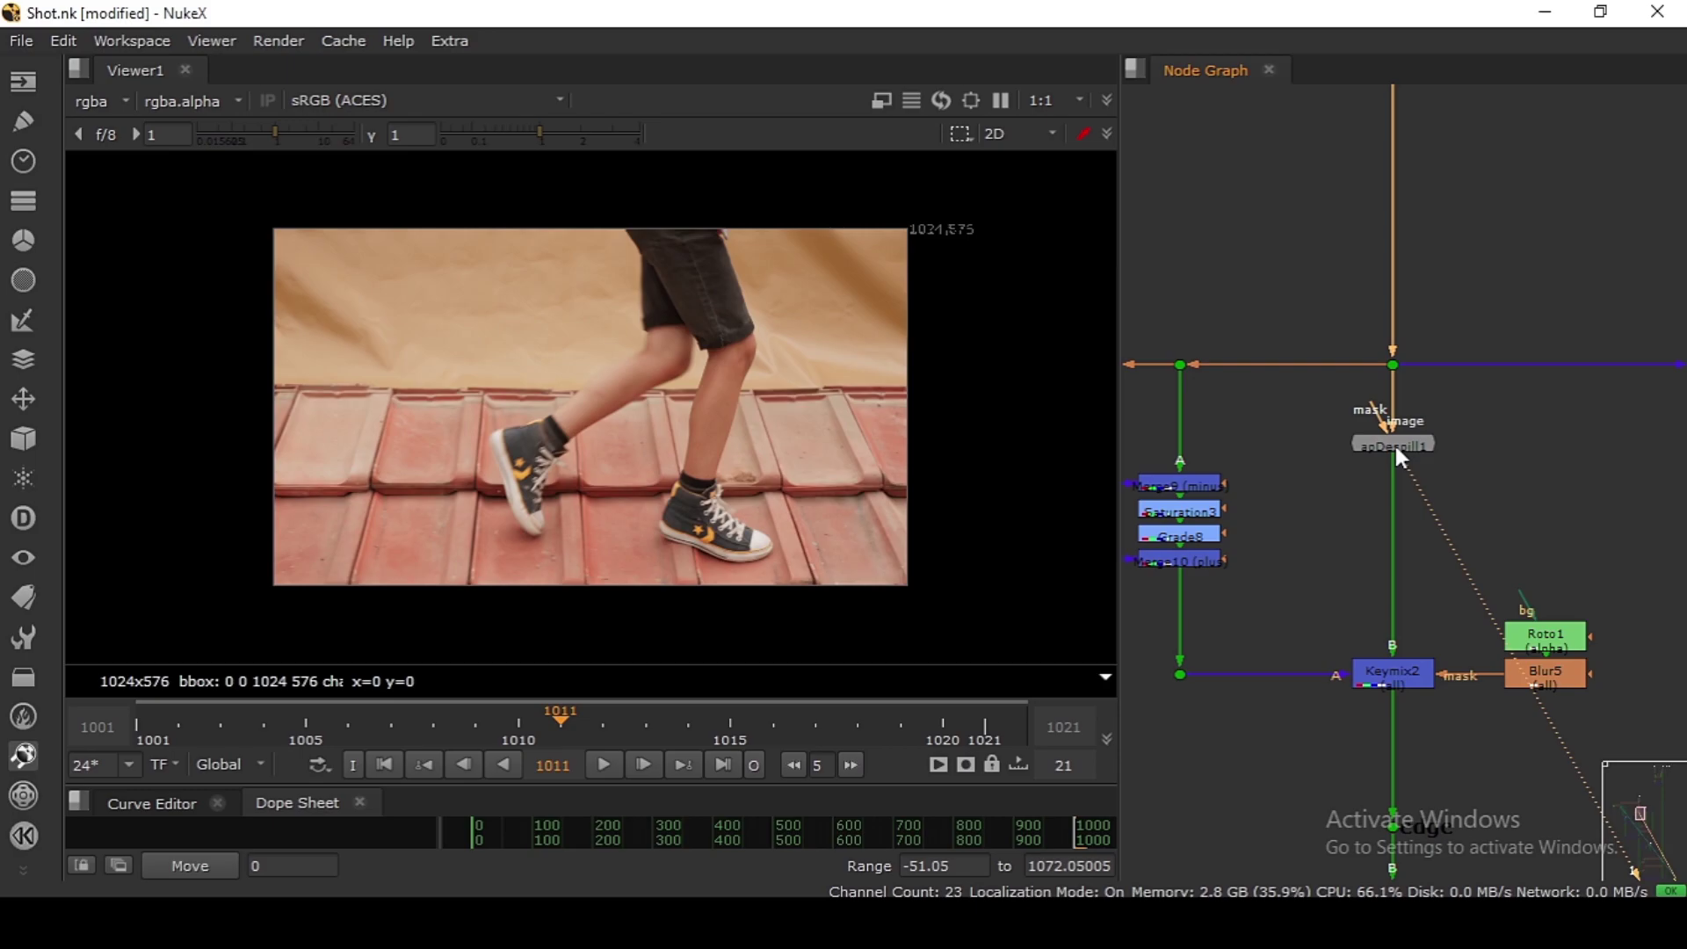
{"action": "scroll", "coordinate": [1395, 446], "scroll_direction": "down", "scroll_amount": 2}
{"action": "scroll", "coordinate": [789, 381], "scroll_direction": "up", "scroll_amount": 2}
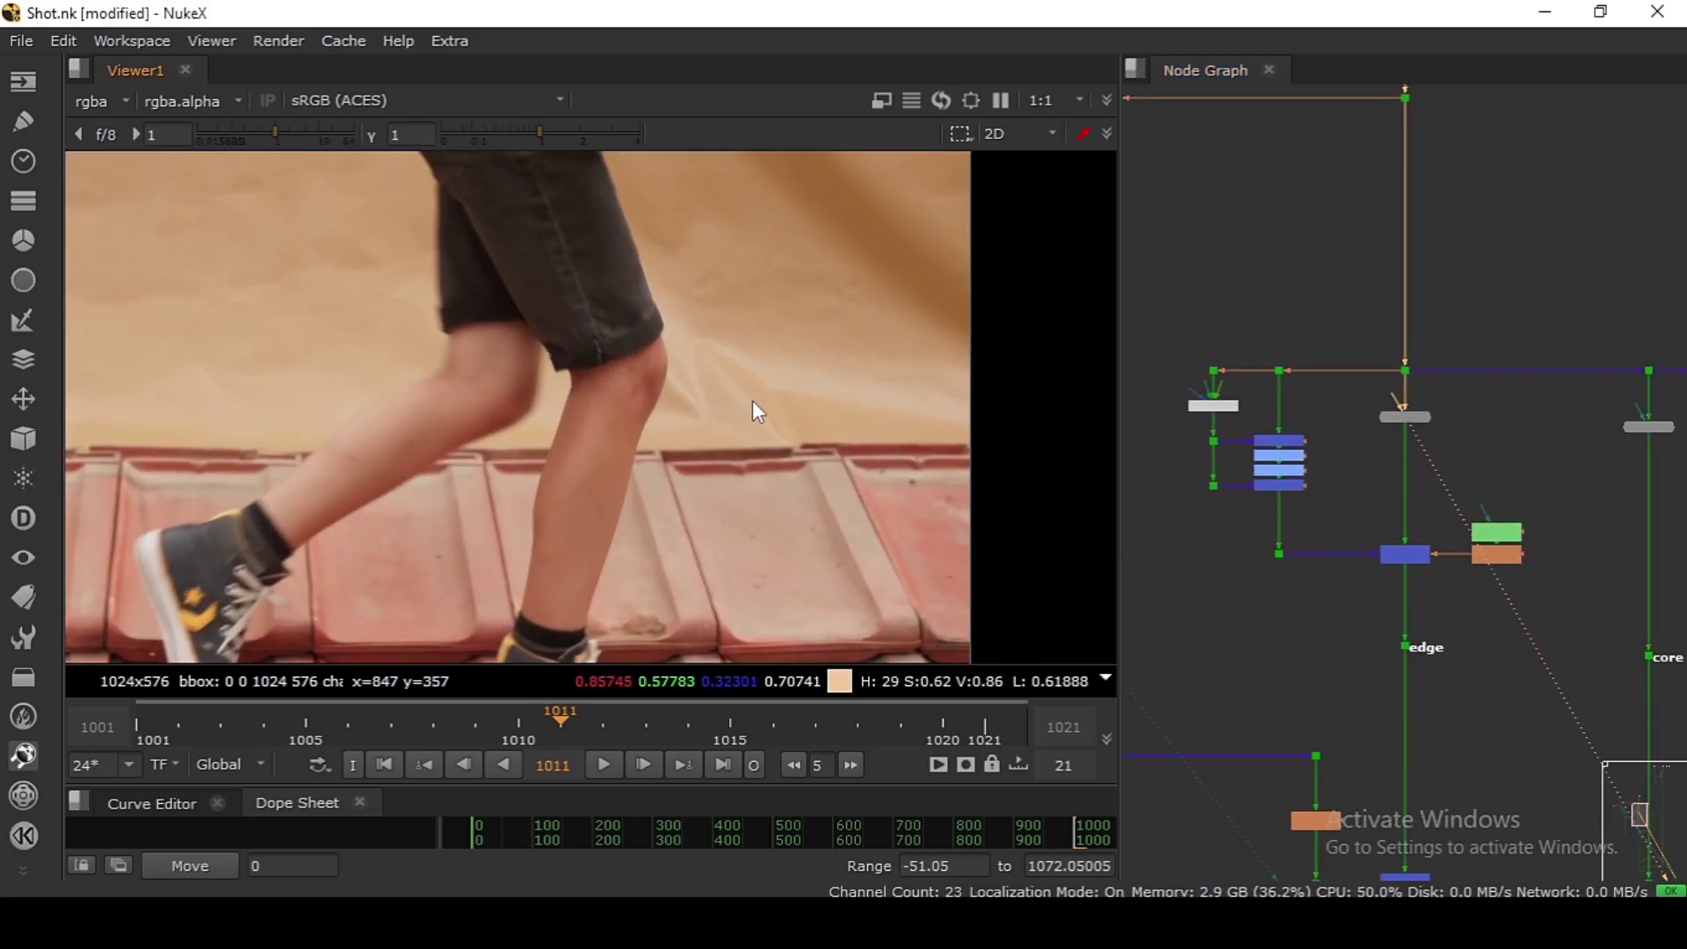
{"action": "scroll", "coordinate": [830, 495], "scroll_direction": "up", "scroll_amount": 2}
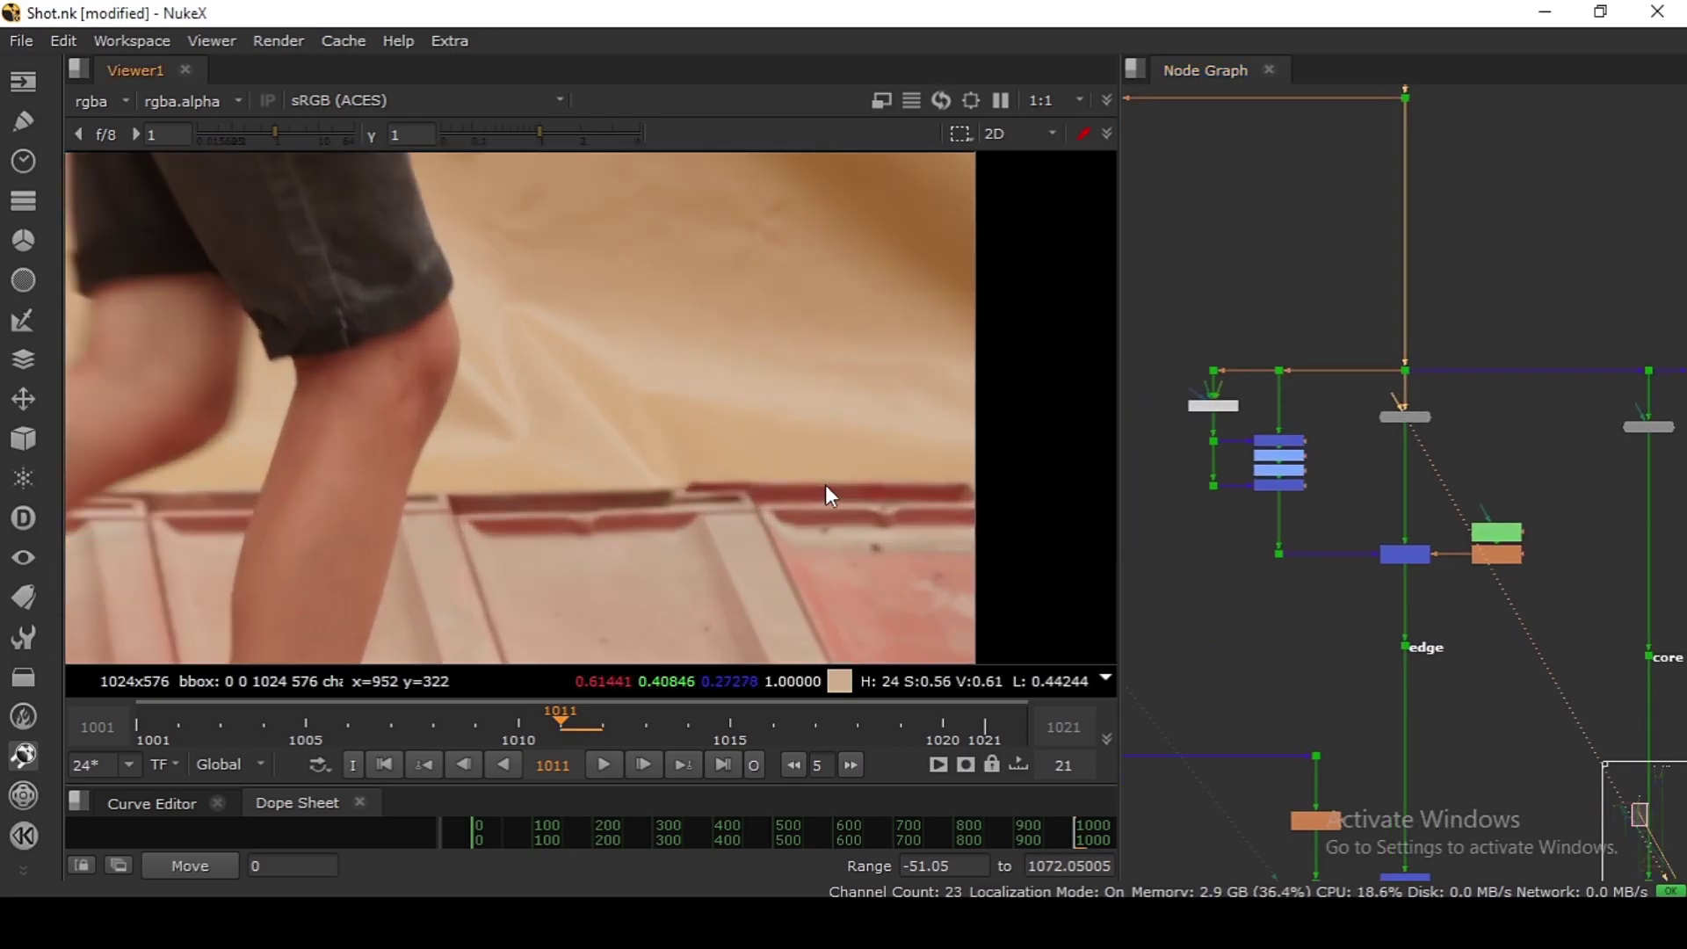
{"action": "scroll", "coordinate": [830, 495], "scroll_direction": "up", "scroll_amount": 1}
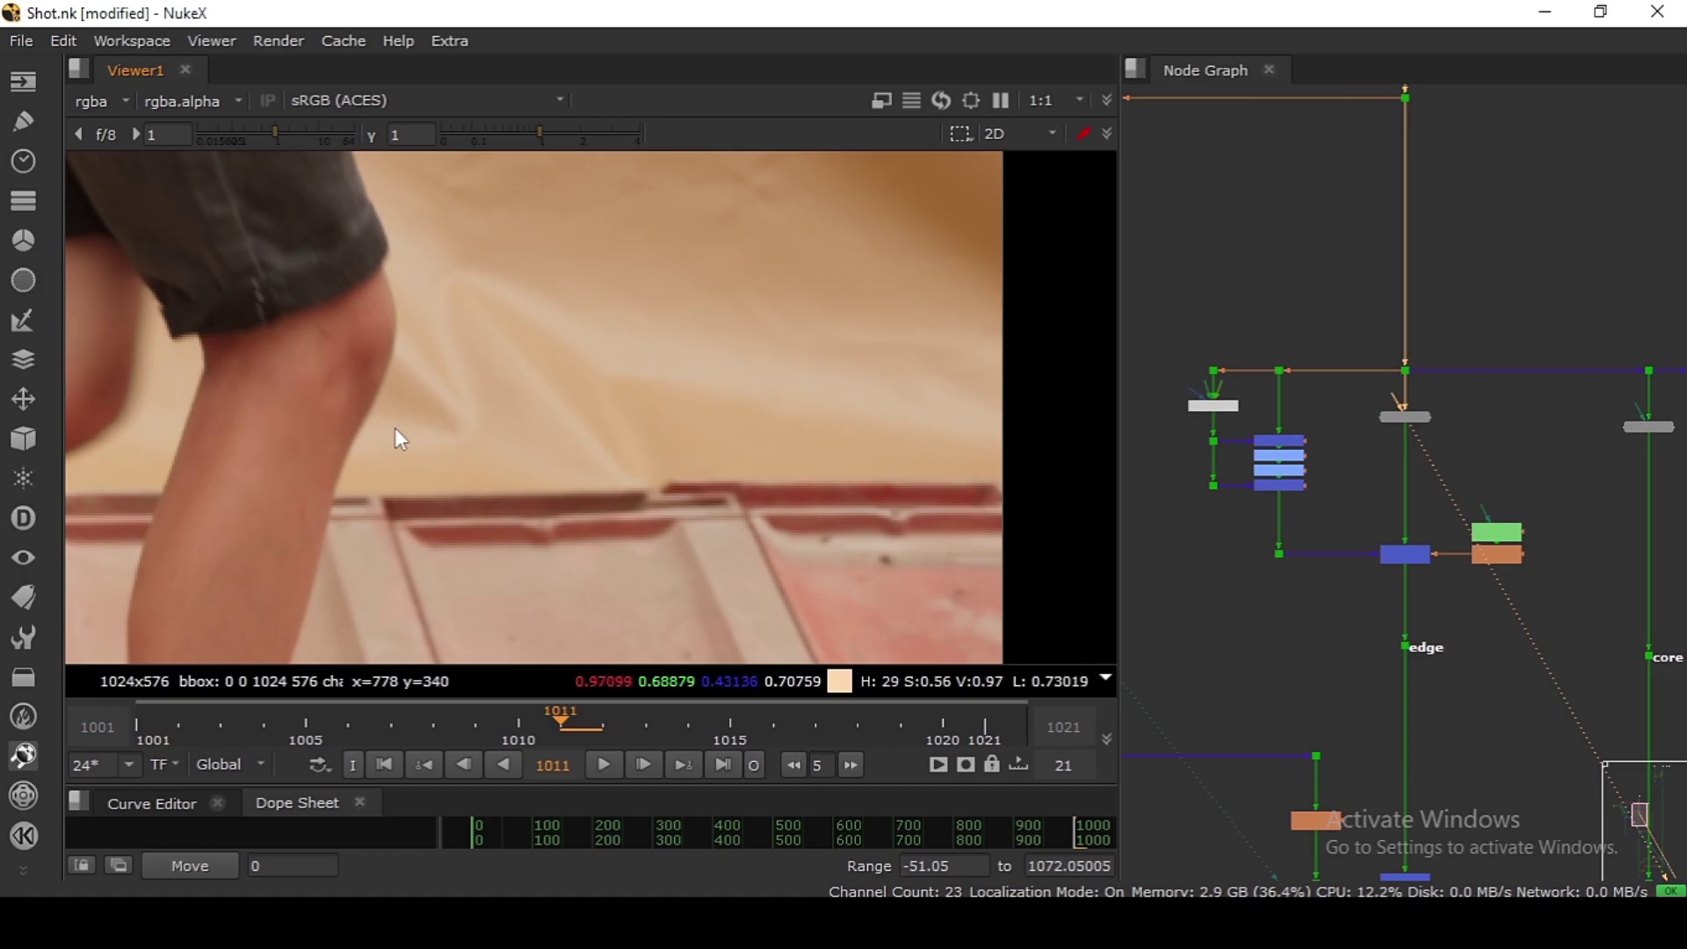
{"action": "scroll", "coordinate": [405, 431], "scroll_direction": "down", "scroll_amount": 2}
{"action": "scroll", "coordinate": [518, 466], "scroll_direction": "down", "scroll_amount": 3}
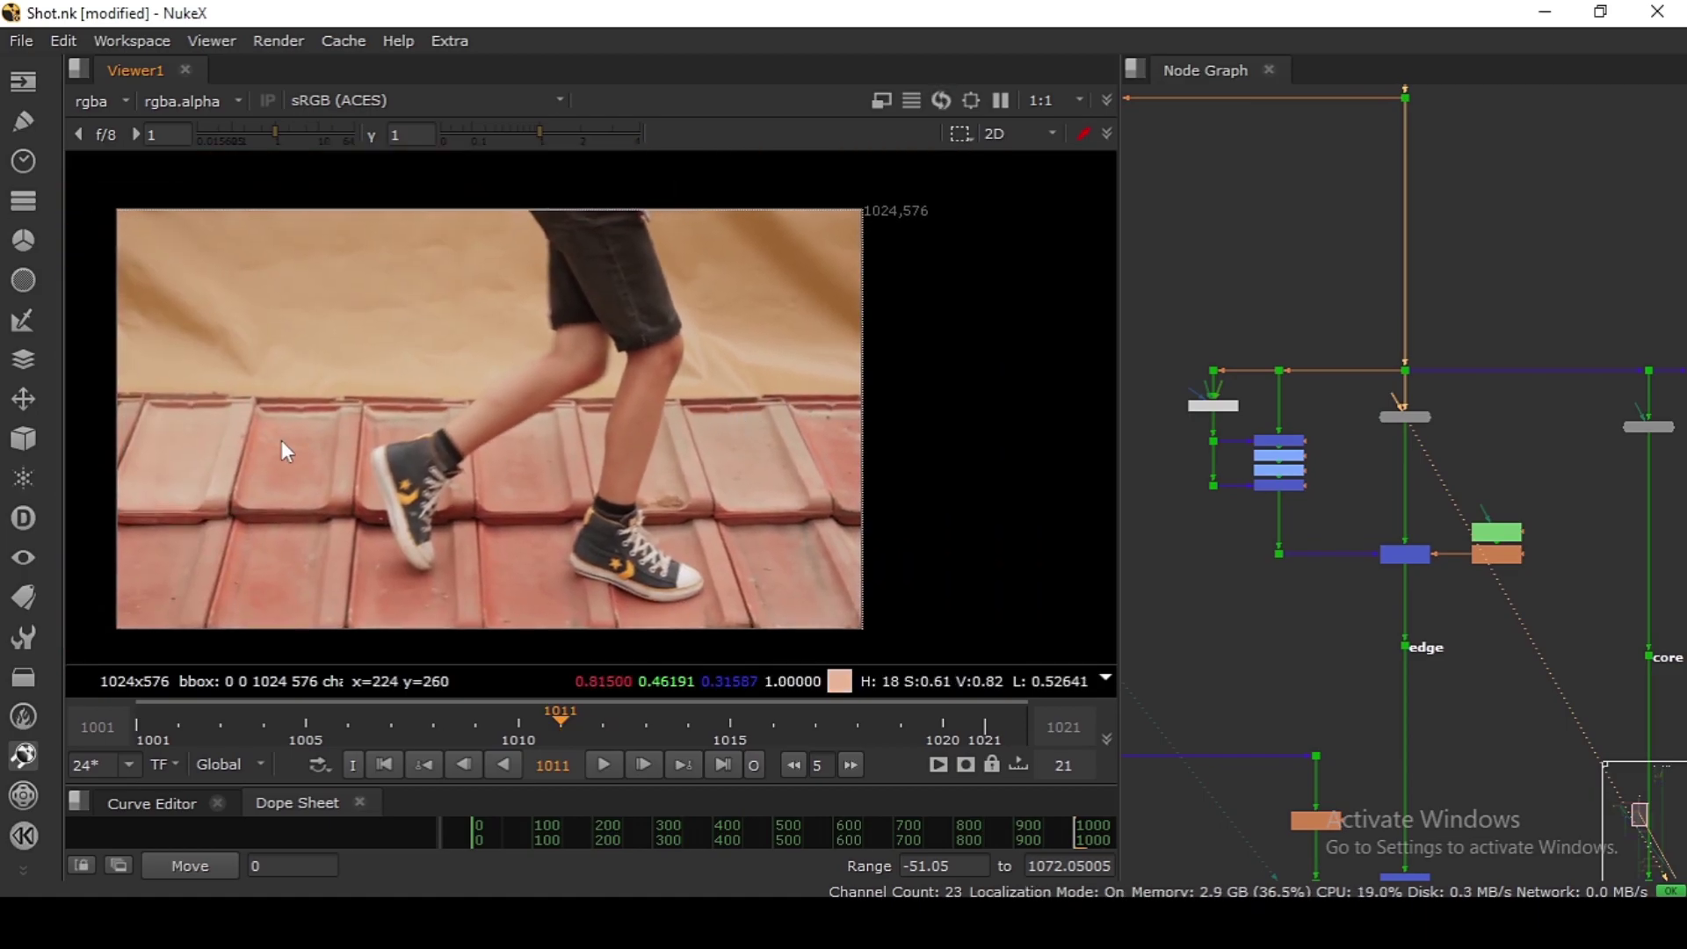
{"action": "middle_click_drag", "start_coordinate": [290, 376], "coordinate": [261, 446]}
{"action": "scroll", "coordinate": [549, 299], "scroll_direction": "up", "scroll_amount": 2}
{"action": "left_click_drag", "start_coordinate": [375, 167], "coordinate": [709, 474]}
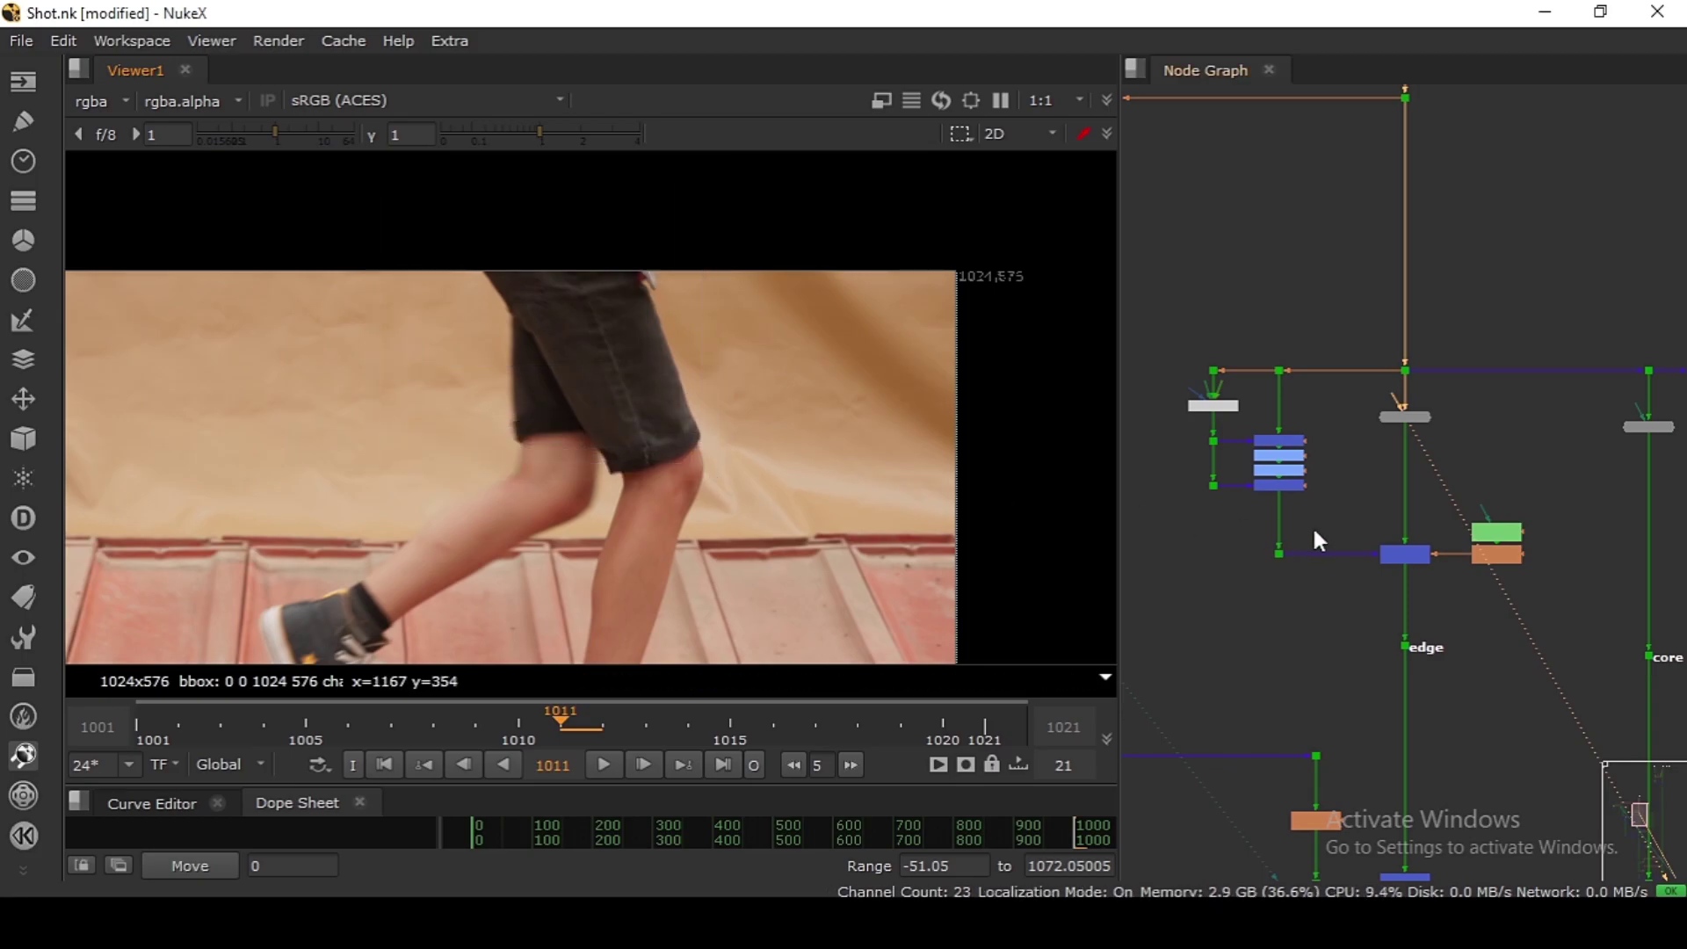
Step: View the Keymix2 result and the Saturation3 and Grade8 branch feeding it, inspecting the edge of the shorts
{"action": "scroll", "coordinate": [1315, 528], "scroll_direction": "up", "scroll_amount": 2}
{"action": "left_click", "coordinate": [1404, 532]}
{"action": "key", "text": "1"}
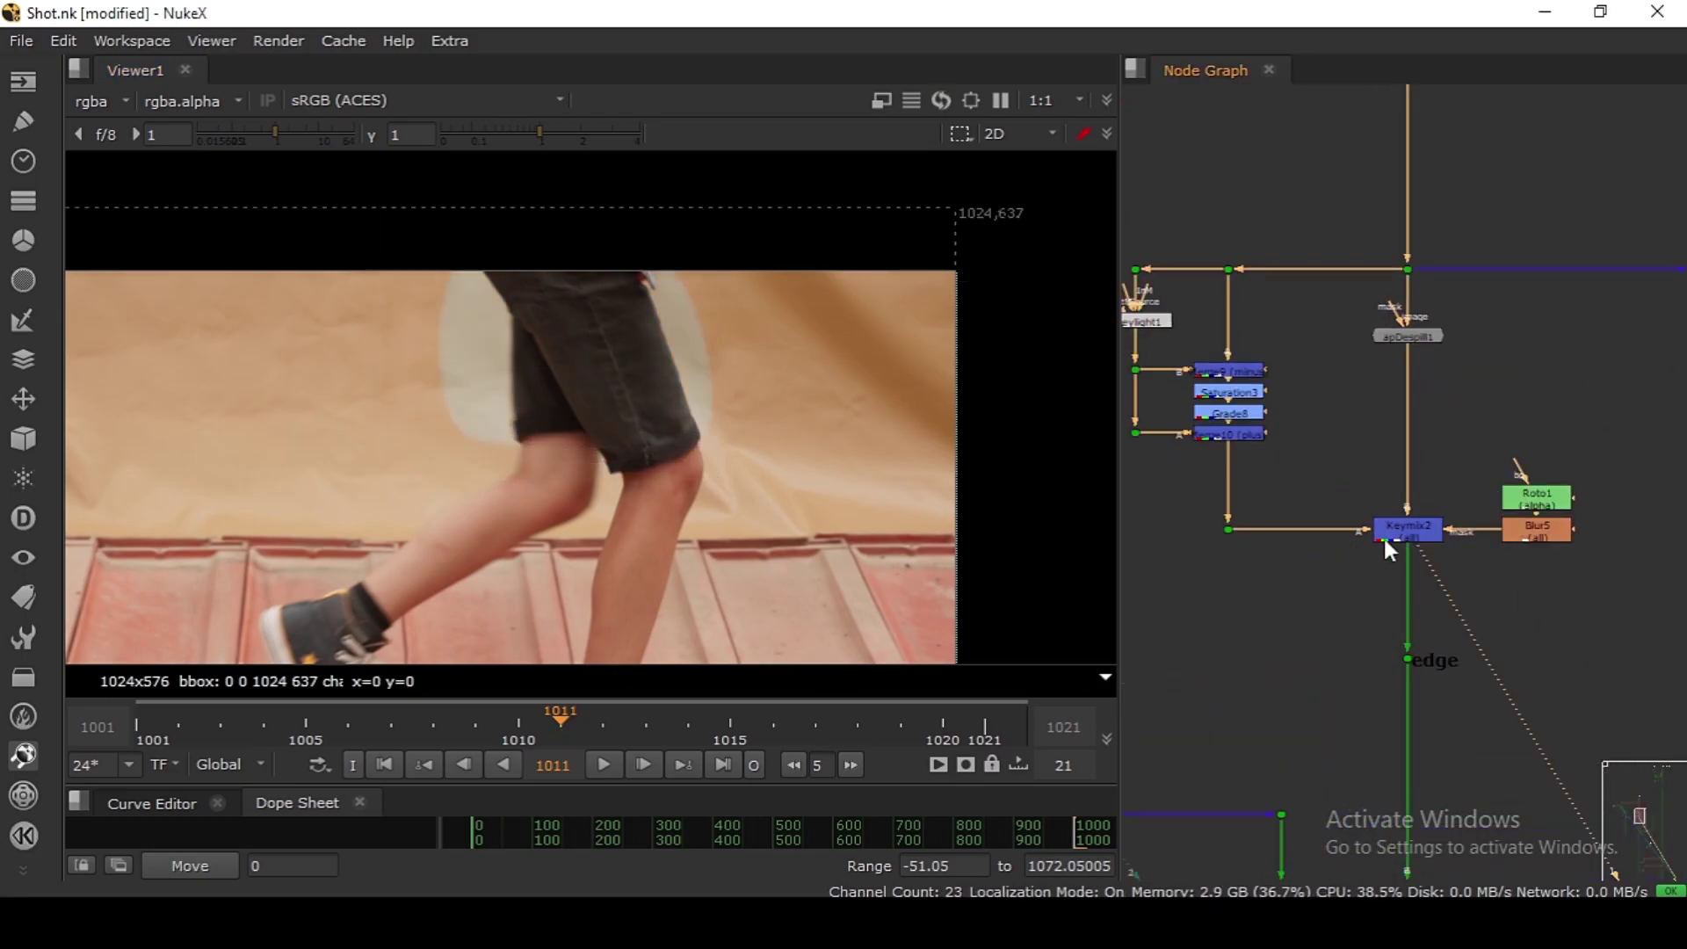
{"action": "scroll", "coordinate": [555, 353], "scroll_direction": "up", "scroll_amount": 2}
{"action": "left_click_drag", "start_coordinate": [1272, 497], "coordinate": [1184, 557]}
{"action": "key", "text": "1"}
{"action": "middle_click_drag", "start_coordinate": [1184, 557], "coordinate": [1307, 553]}
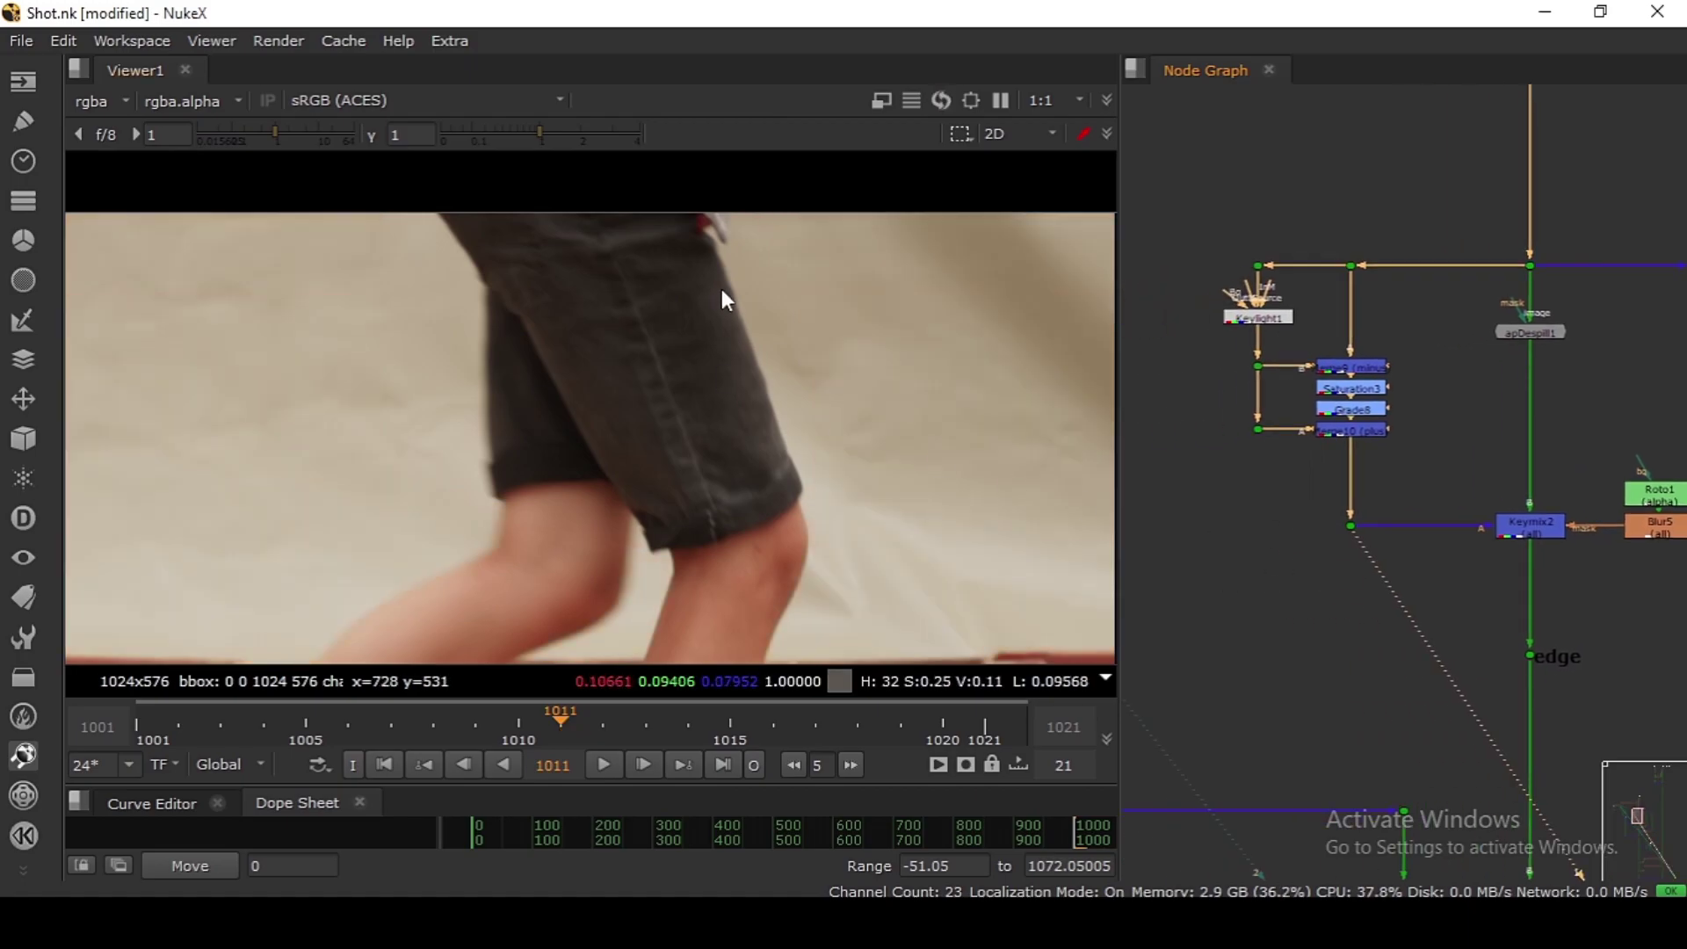
{"action": "scroll", "coordinate": [724, 280], "scroll_direction": "up", "scroll_amount": 2}
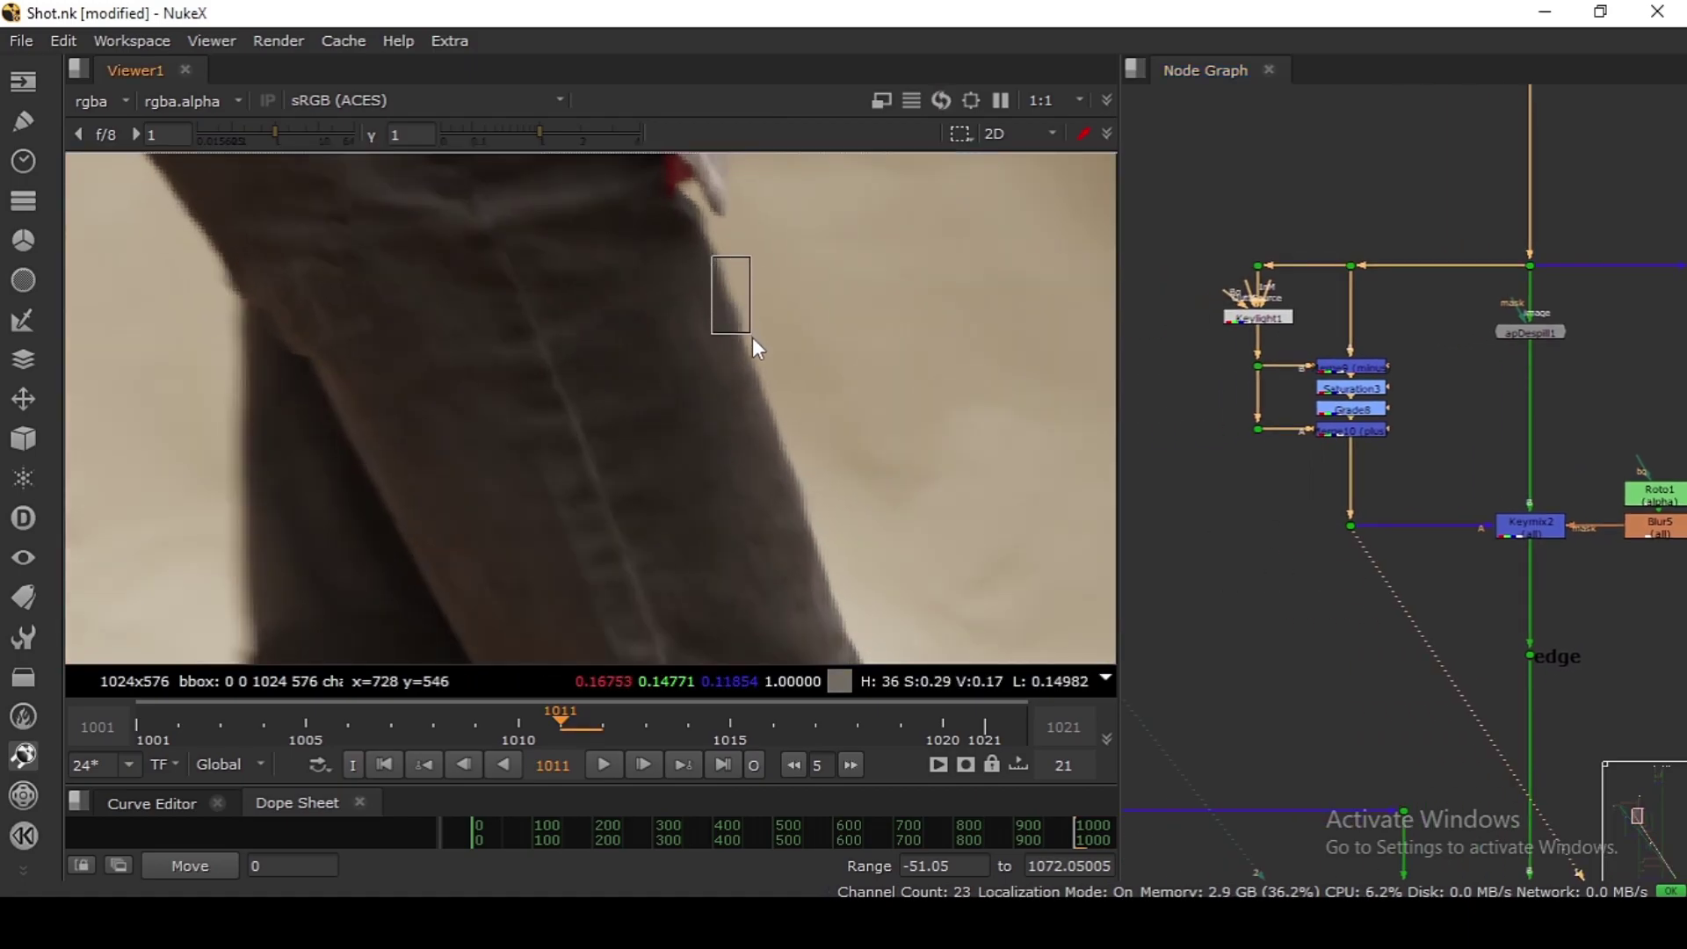
Step: Disable and re-enable Keymix2 to compare the edge of the shorts at pixel level
{"action": "middle_click_drag", "start_coordinate": [1528, 530], "coordinate": [1489, 520]}
{"action": "left_click", "coordinate": [1492, 521]}
{"action": "key", "text": "d"}
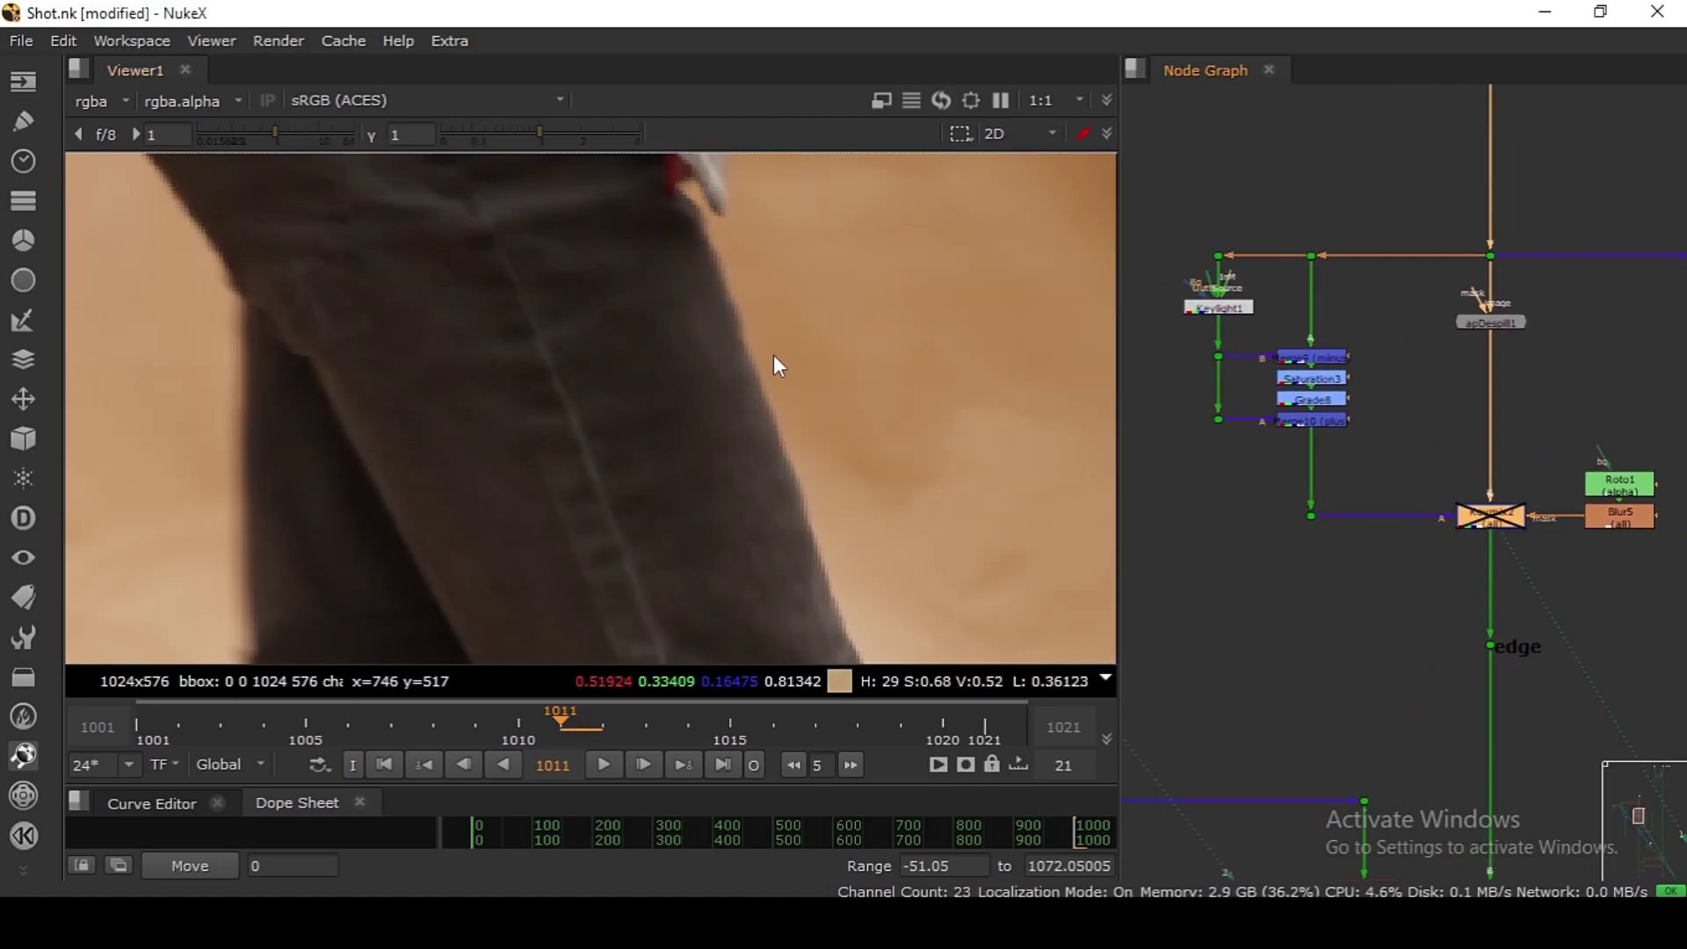
{"action": "scroll", "coordinate": [775, 365], "scroll_direction": "up", "scroll_amount": 2}
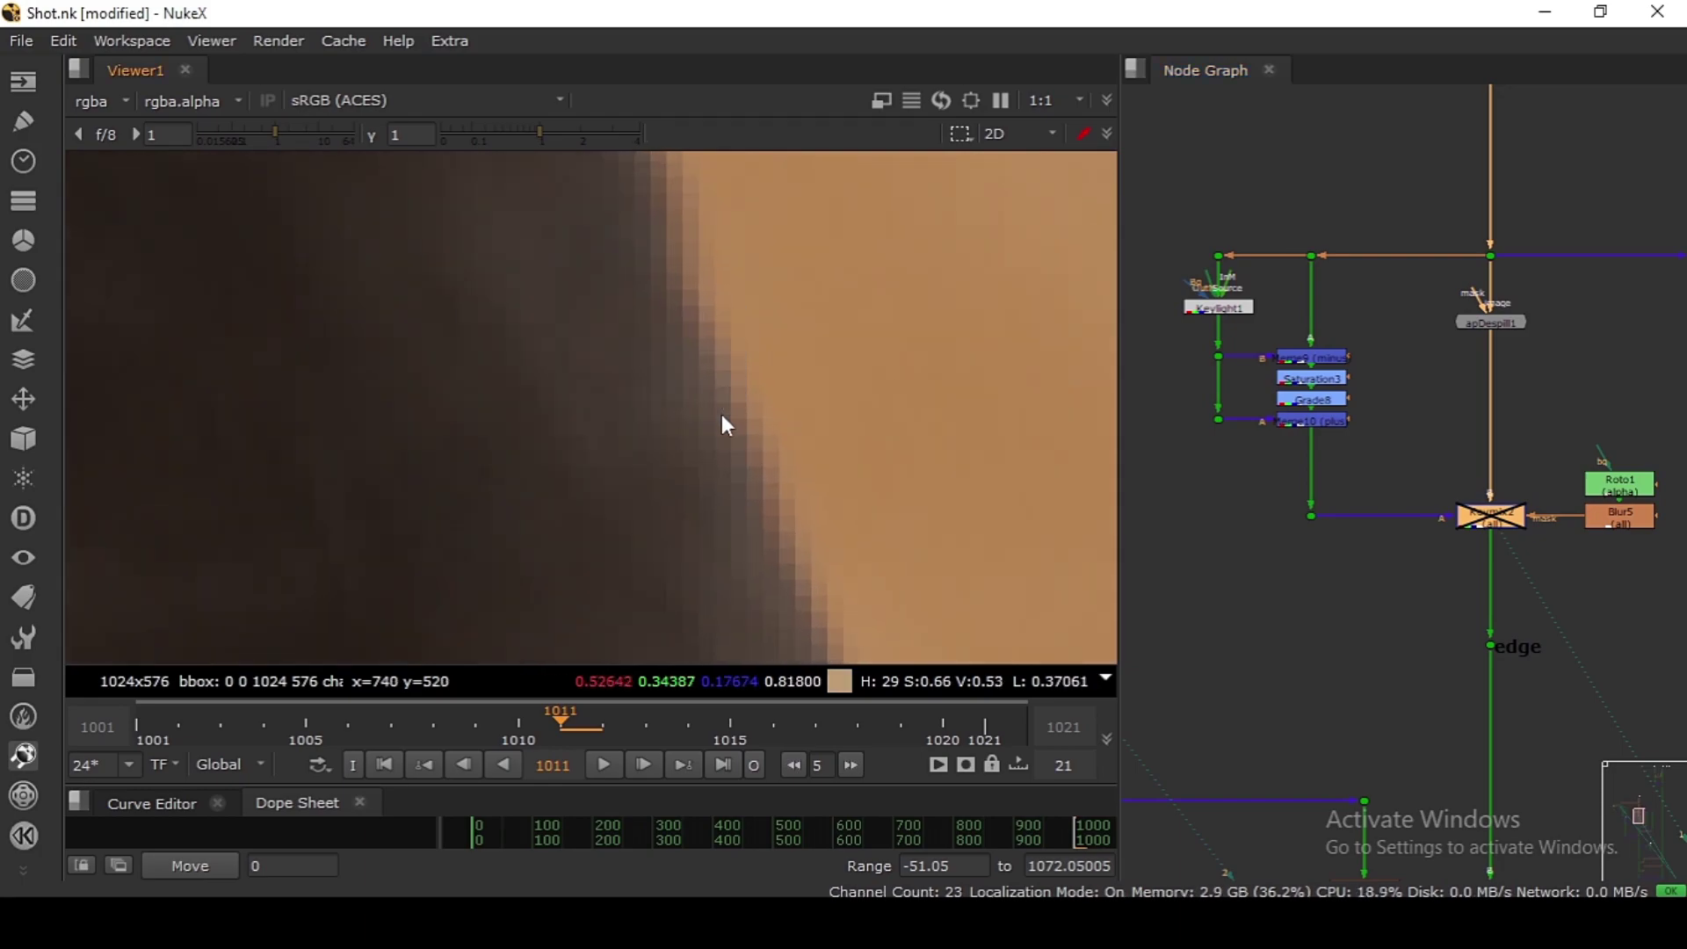
{"action": "left_click", "coordinate": [1492, 520]}
{"action": "key", "text": "d"}
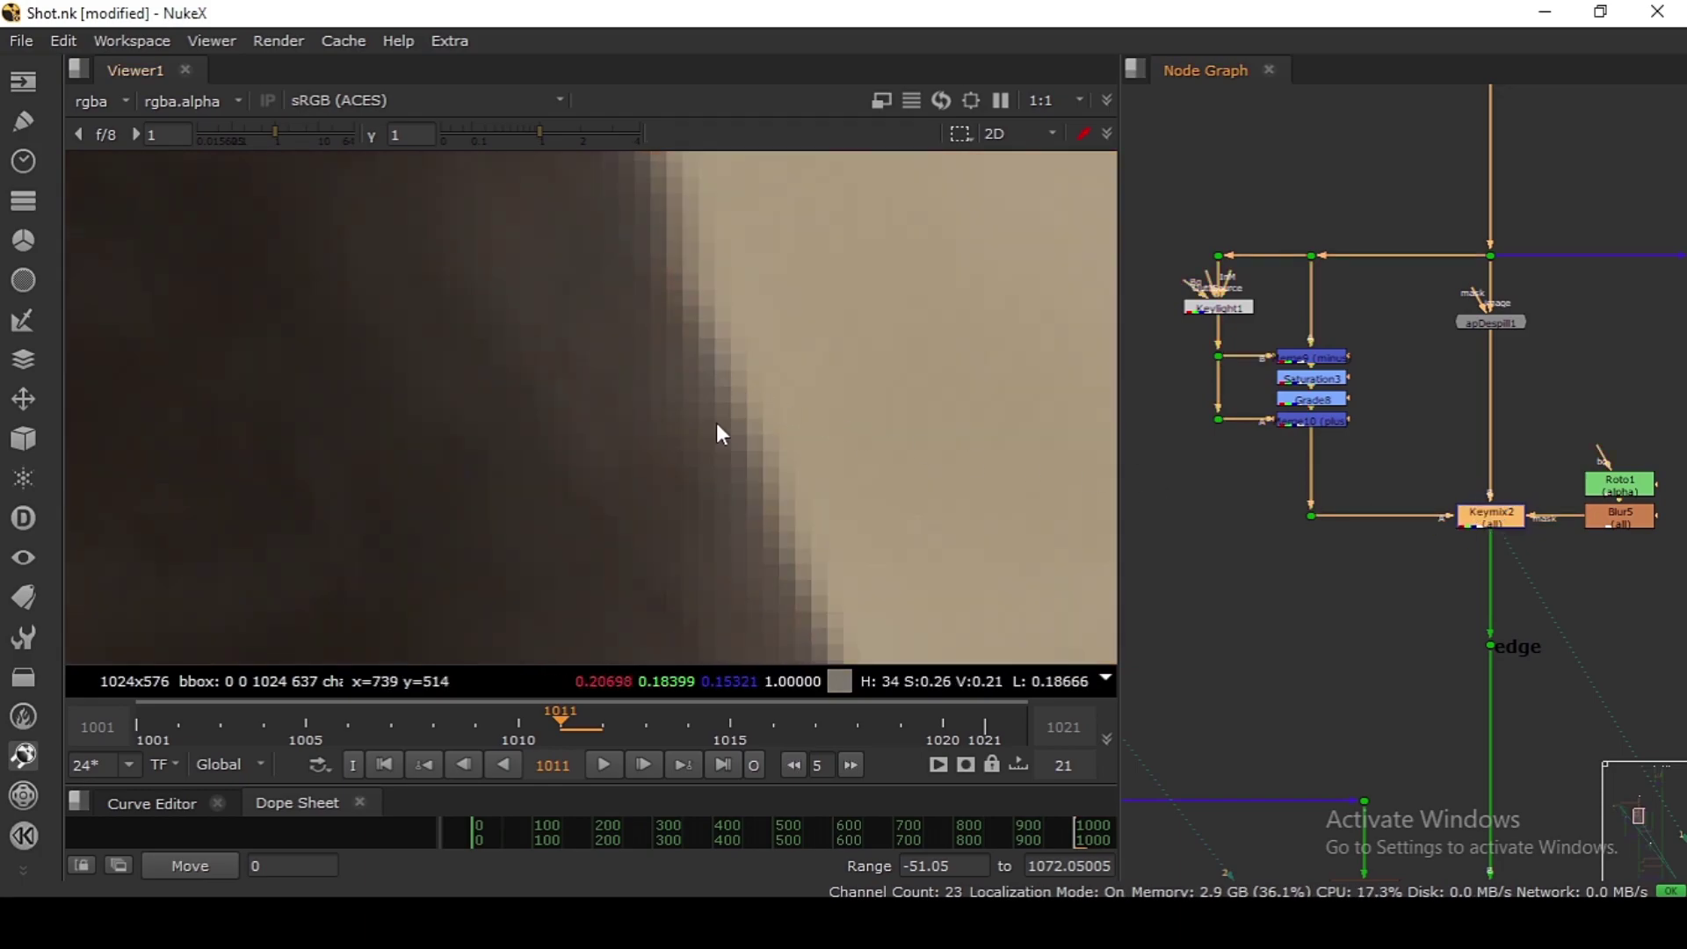
{"action": "left_click_drag", "start_coordinate": [719, 446], "coordinate": [734, 304], "text": "ctrl+shift"}
{"action": "right_click", "coordinate": [735, 304], "text": "ctrl"}
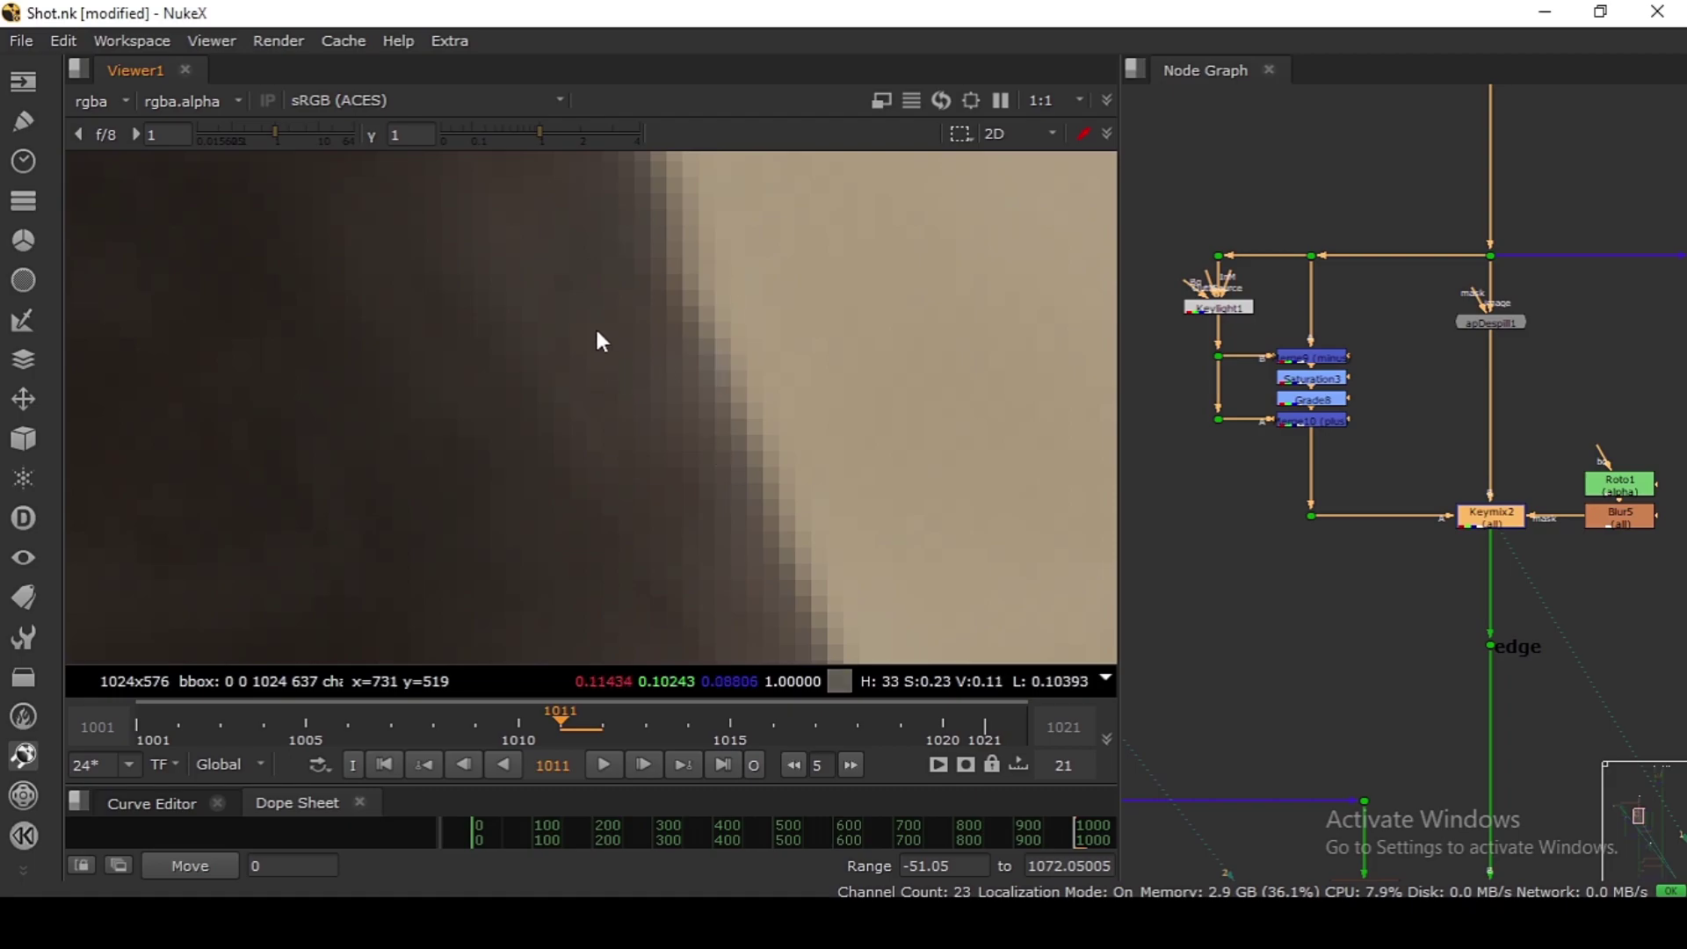
Step: View the apDespill output of the core branch
{"action": "left_click", "coordinate": [1461, 238]}
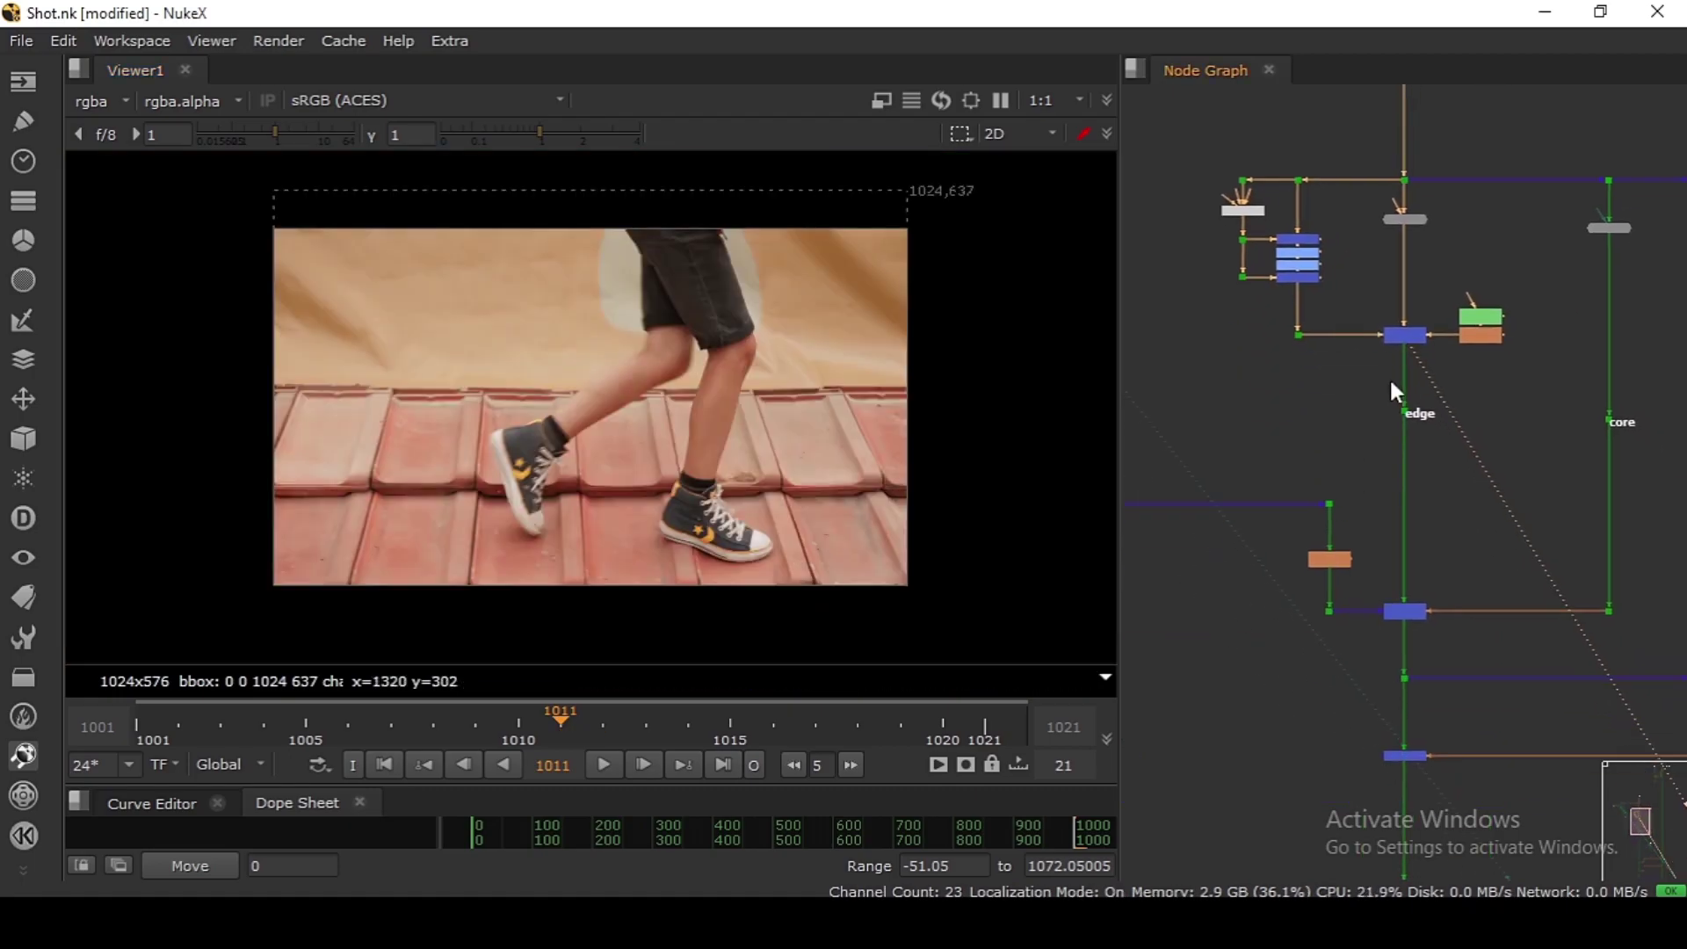
{"action": "middle_click_drag", "start_coordinate": [1483, 379], "coordinate": [1418, 391]}
{"action": "scroll", "coordinate": [1512, 300], "scroll_direction": "up", "scroll_amount": 3}
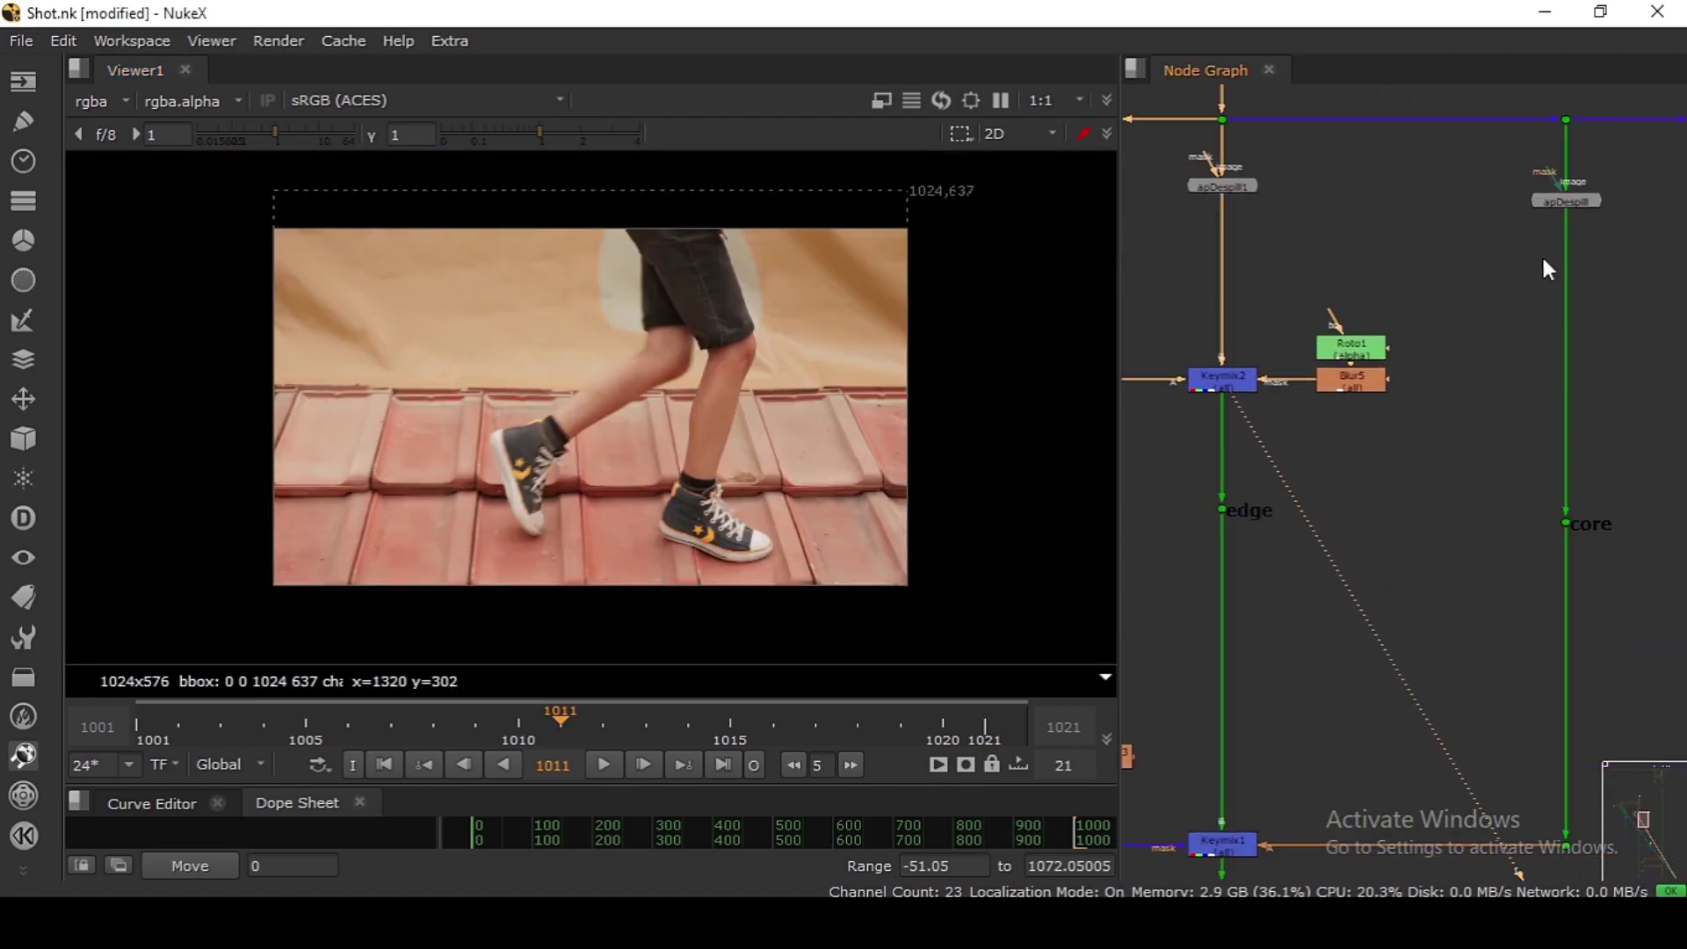
{"action": "middle_click_drag", "start_coordinate": [1544, 262], "coordinate": [1513, 306]}
{"action": "left_click", "coordinate": [1537, 248]}
{"action": "key", "text": "1"}
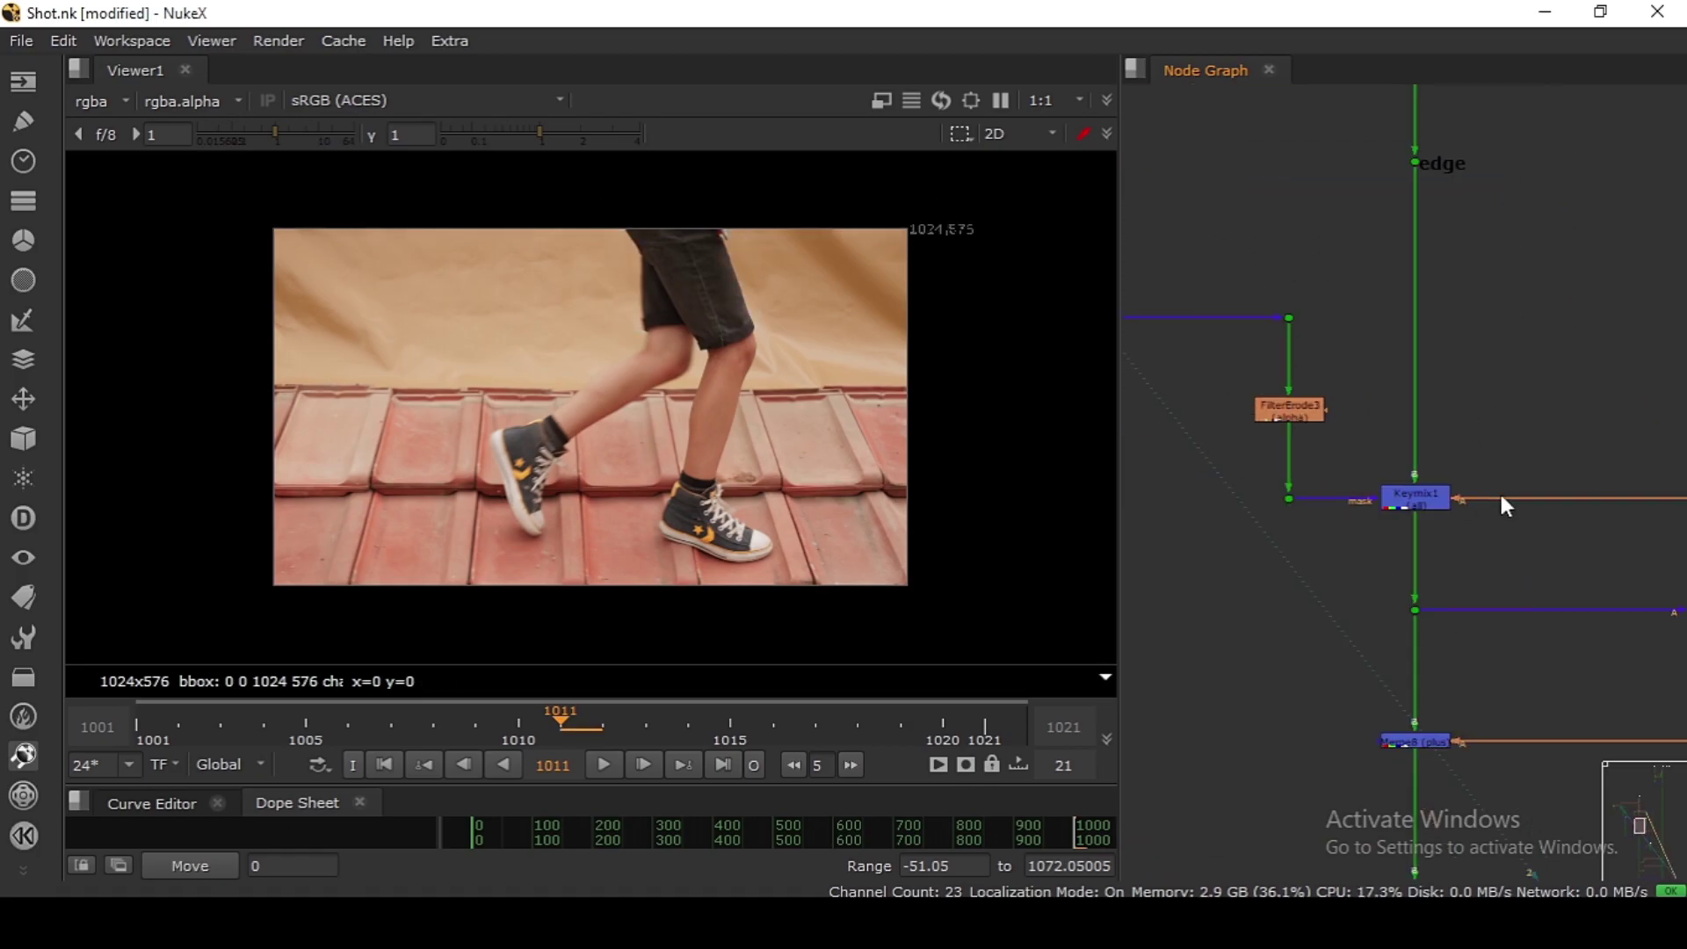
Step: View the Keymix1 result and the FilterErode3 matte feeding its mask, tracing the matte back to the soft/core key
{"action": "left_click", "coordinate": [1416, 498]}
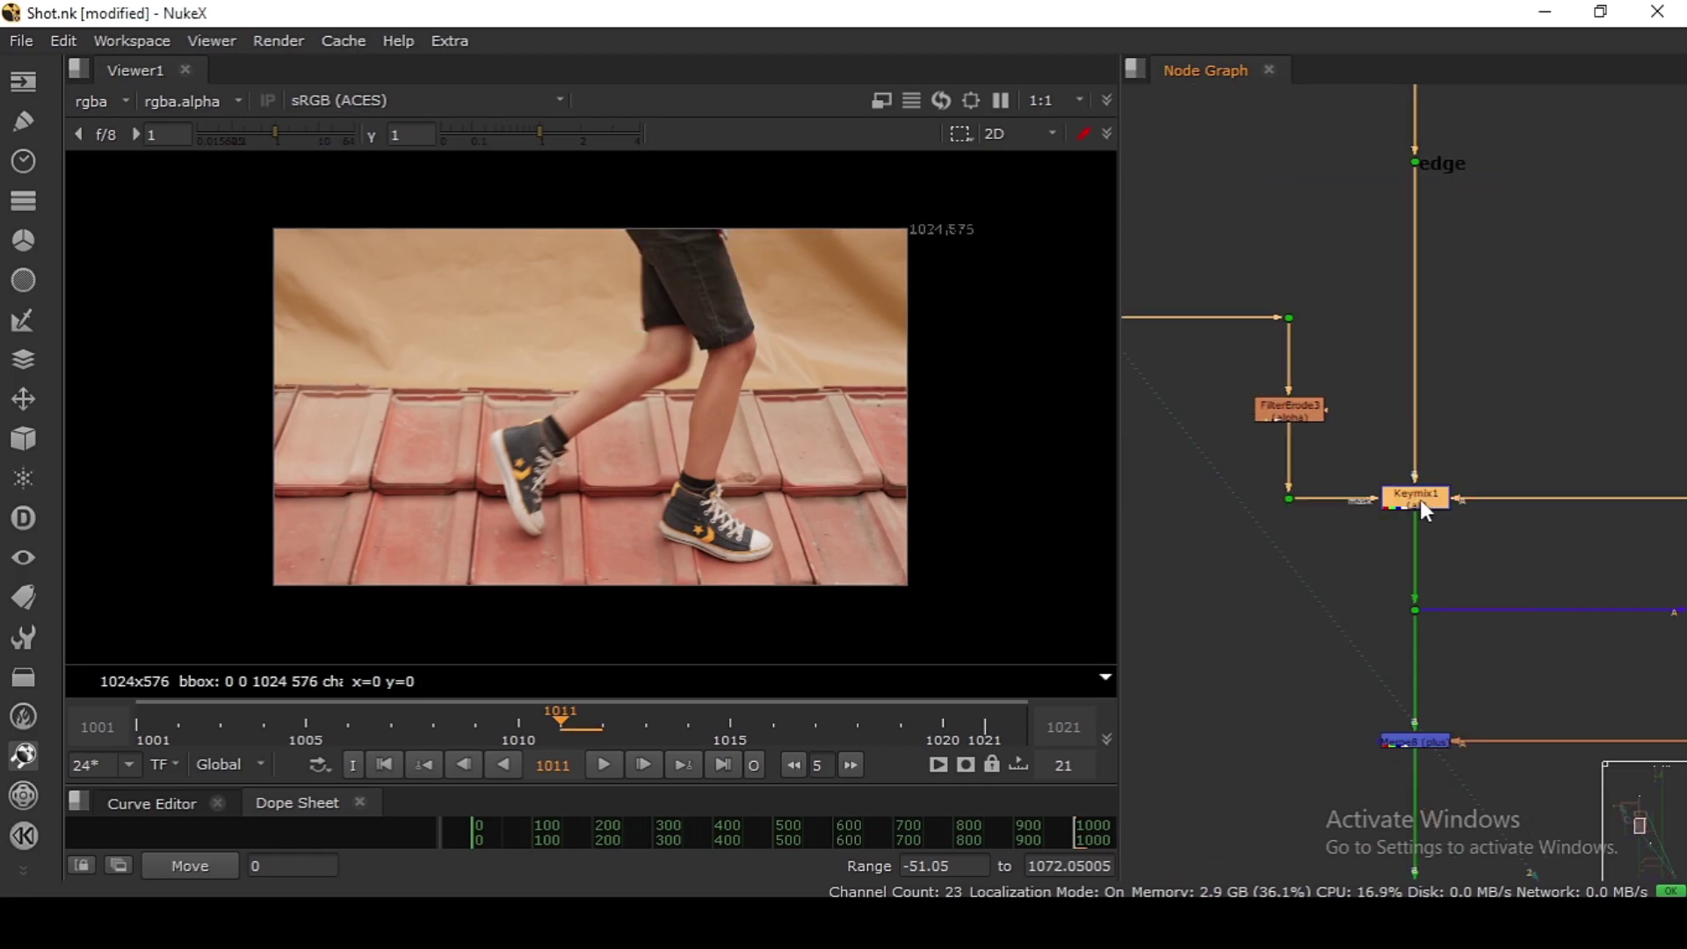
{"action": "key", "text": "1"}
{"action": "scroll", "coordinate": [1420, 495], "scroll_direction": "down", "scroll_amount": 2}
{"action": "scroll", "coordinate": [1327, 485], "scroll_direction": "up", "scroll_amount": 3}
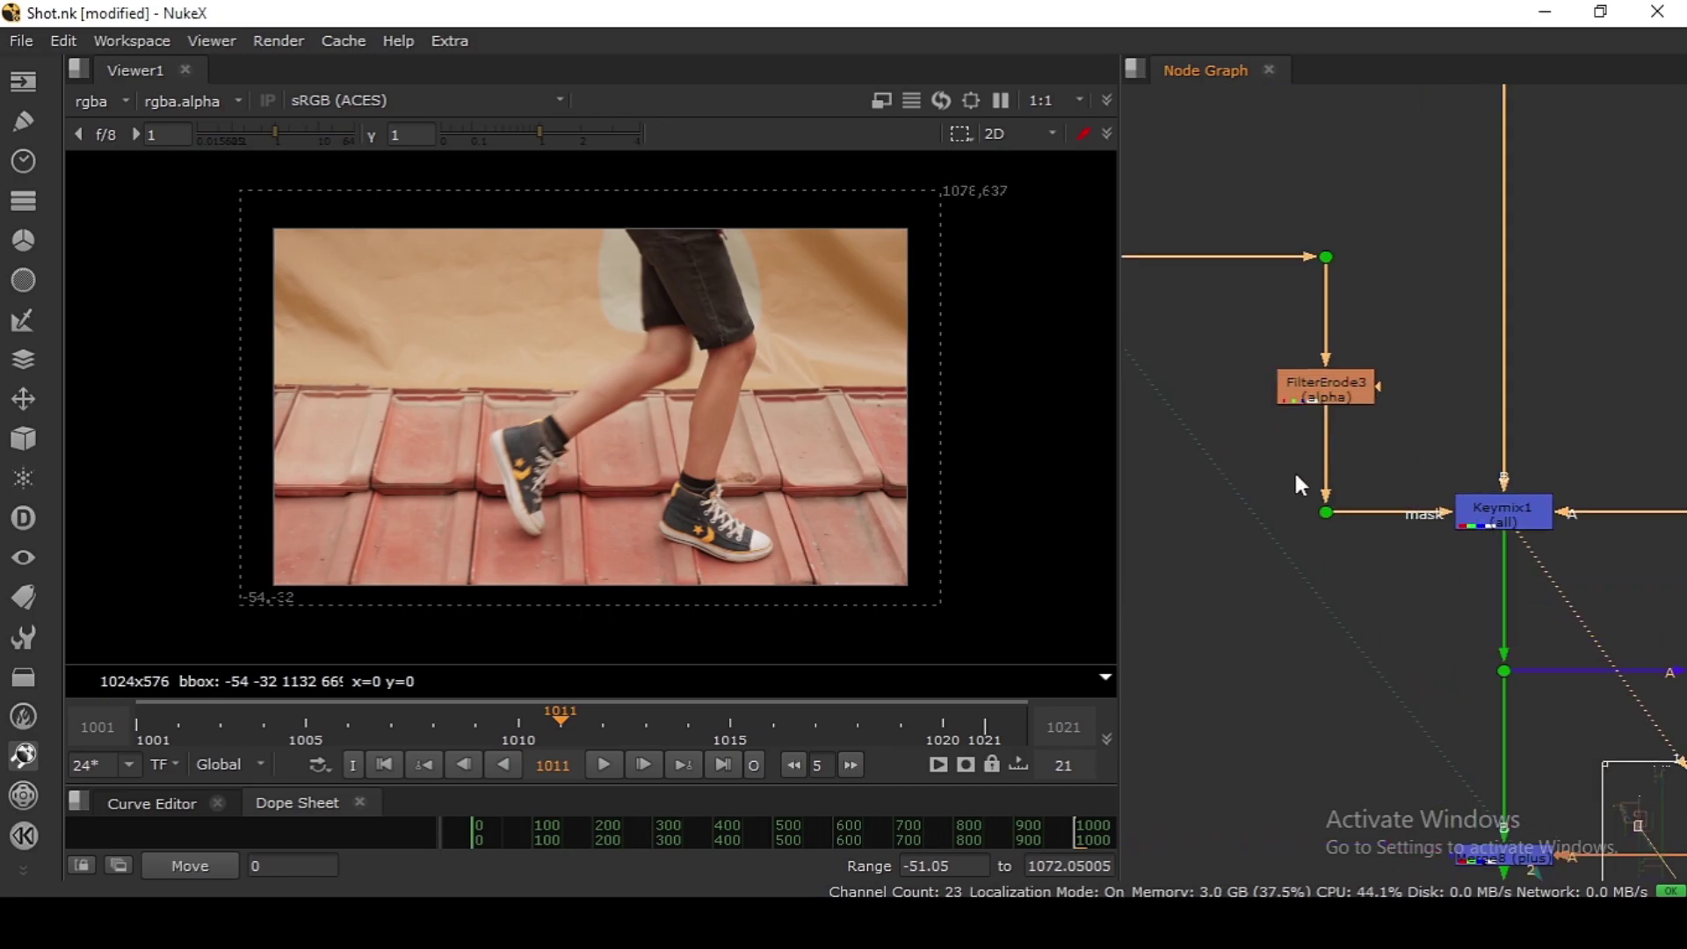
{"action": "left_click_drag", "start_coordinate": [1295, 471], "coordinate": [1341, 546]}
{"action": "key", "text": "1"}
{"action": "scroll", "coordinate": [1404, 392], "scroll_direction": "down", "scroll_amount": 5}
{"action": "middle_click_drag", "start_coordinate": [1173, 396], "coordinate": [1492, 481]}
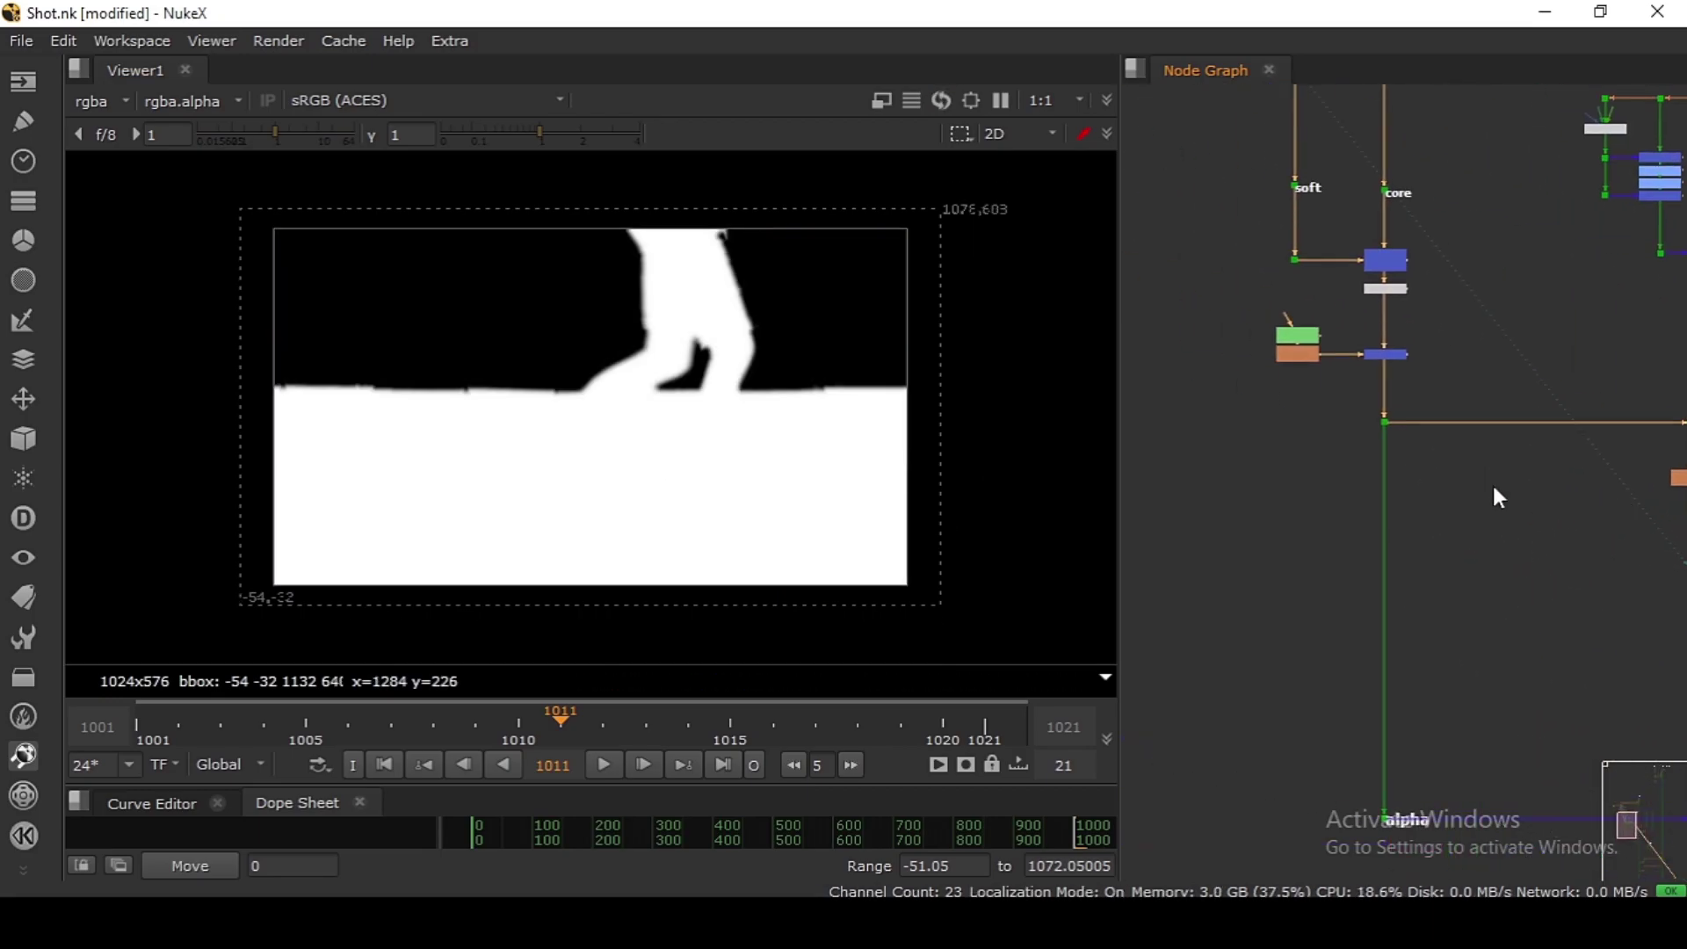
Step: Return to the Keymix1 result and disable and re-enable the node to compare the shorts up close
{"action": "scroll", "coordinate": [1358, 378], "scroll_direction": "up", "scroll_amount": 3}
{"action": "left_click_drag", "start_coordinate": [1359, 376], "coordinate": [1513, 473]}
{"action": "key", "text": "1"}
{"action": "scroll", "coordinate": [1513, 471], "scroll_direction": "down", "scroll_amount": 3}
{"action": "middle_click_drag", "start_coordinate": [1625, 496], "coordinate": [1230, 423]}
{"action": "scroll", "coordinate": [1350, 438], "scroll_direction": "up", "scroll_amount": 4}
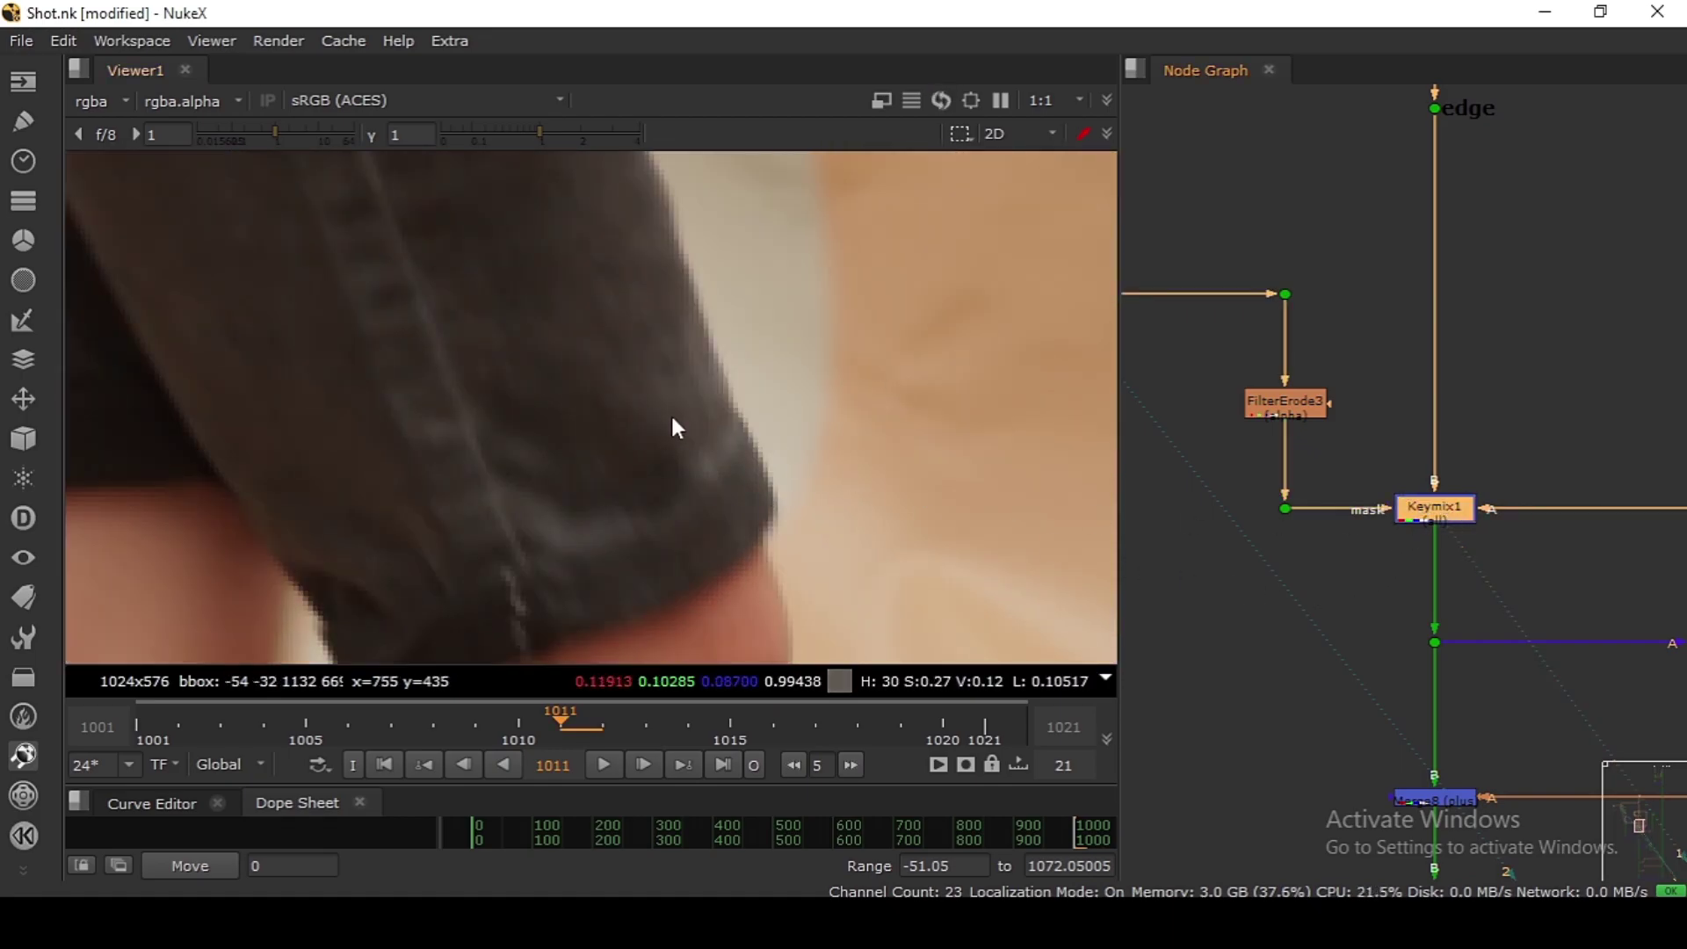
{"action": "key", "text": "d"}
{"action": "key", "text": "d"}
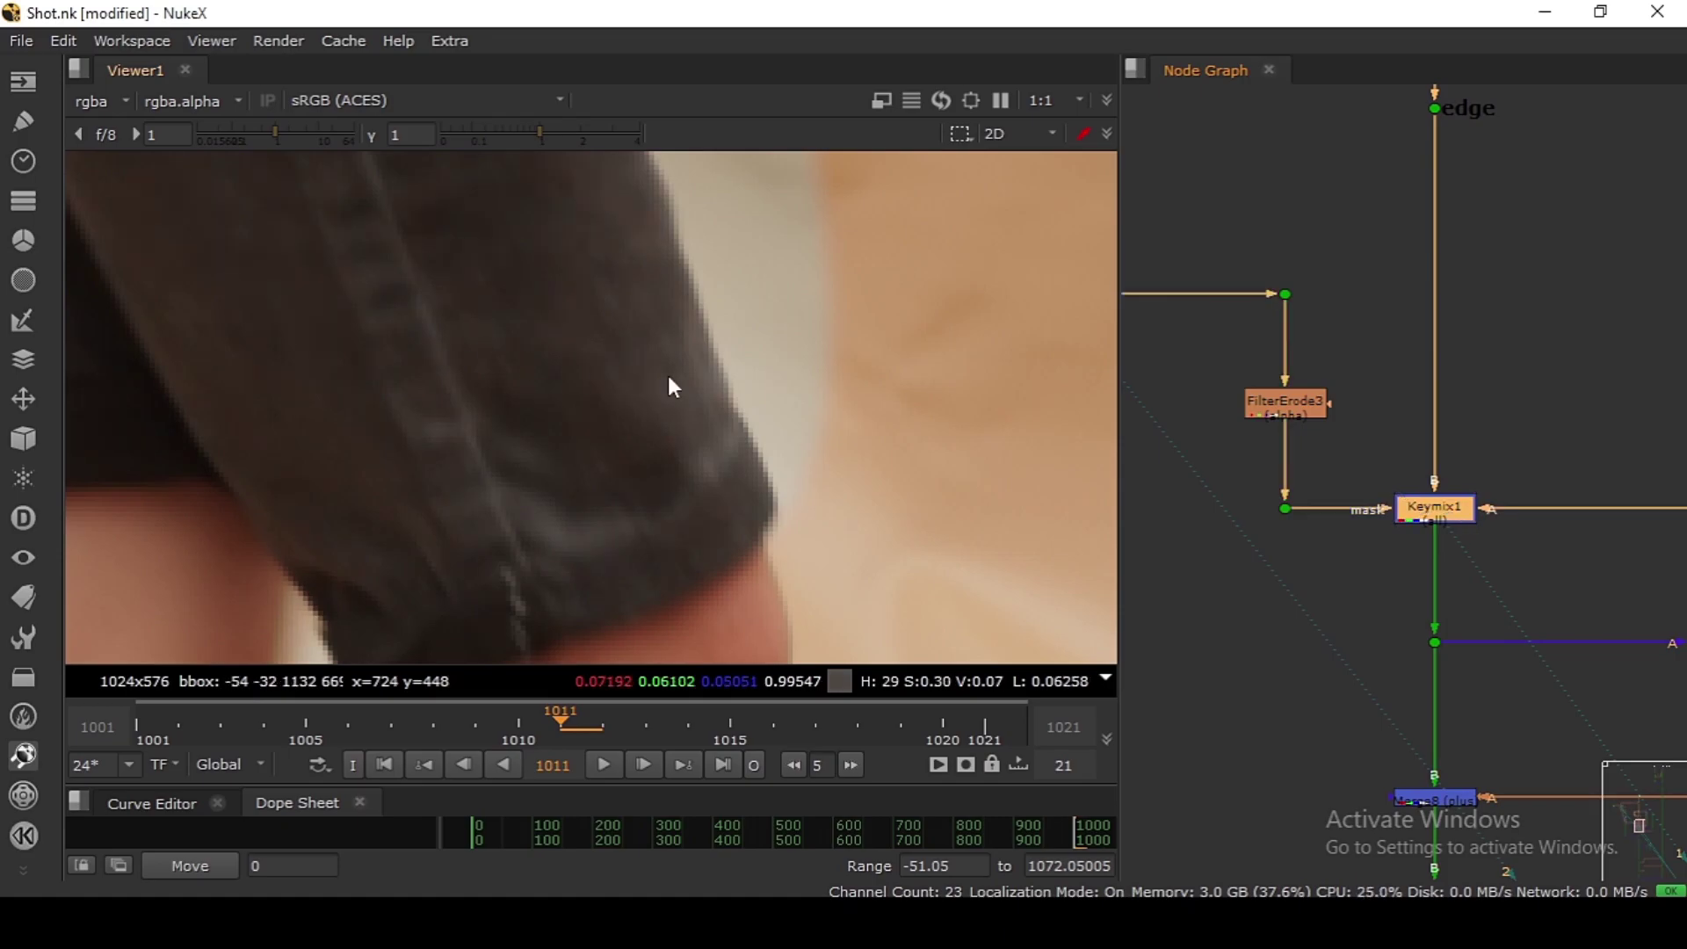
Step: Add a Grade node below the apDespill of the core branch and open its properties
{"action": "scroll", "coordinate": [1634, 175], "scroll_direction": "down", "scroll_amount": 1}
{"action": "middle_click_drag", "start_coordinate": [1652, 167], "coordinate": [1447, 580]}
{"action": "left_click", "coordinate": [1419, 378]}
{"action": "key", "text": "g"}
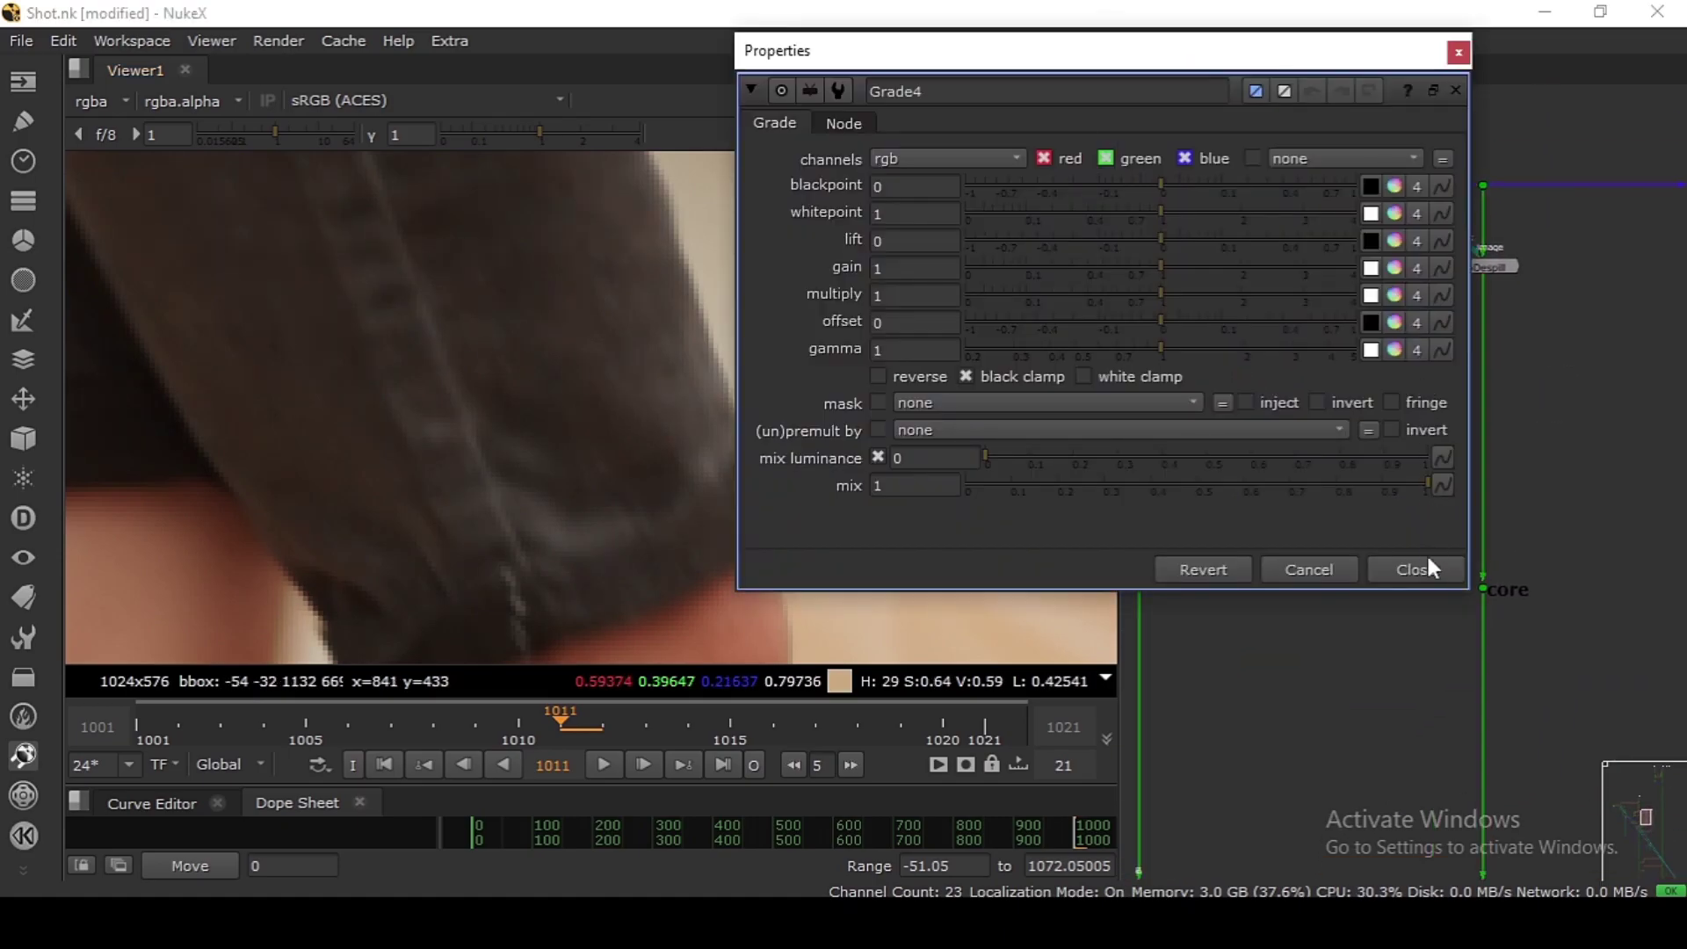
{"action": "left_click", "coordinate": [1415, 568]}
{"action": "double_click", "coordinate": [1480, 366]}
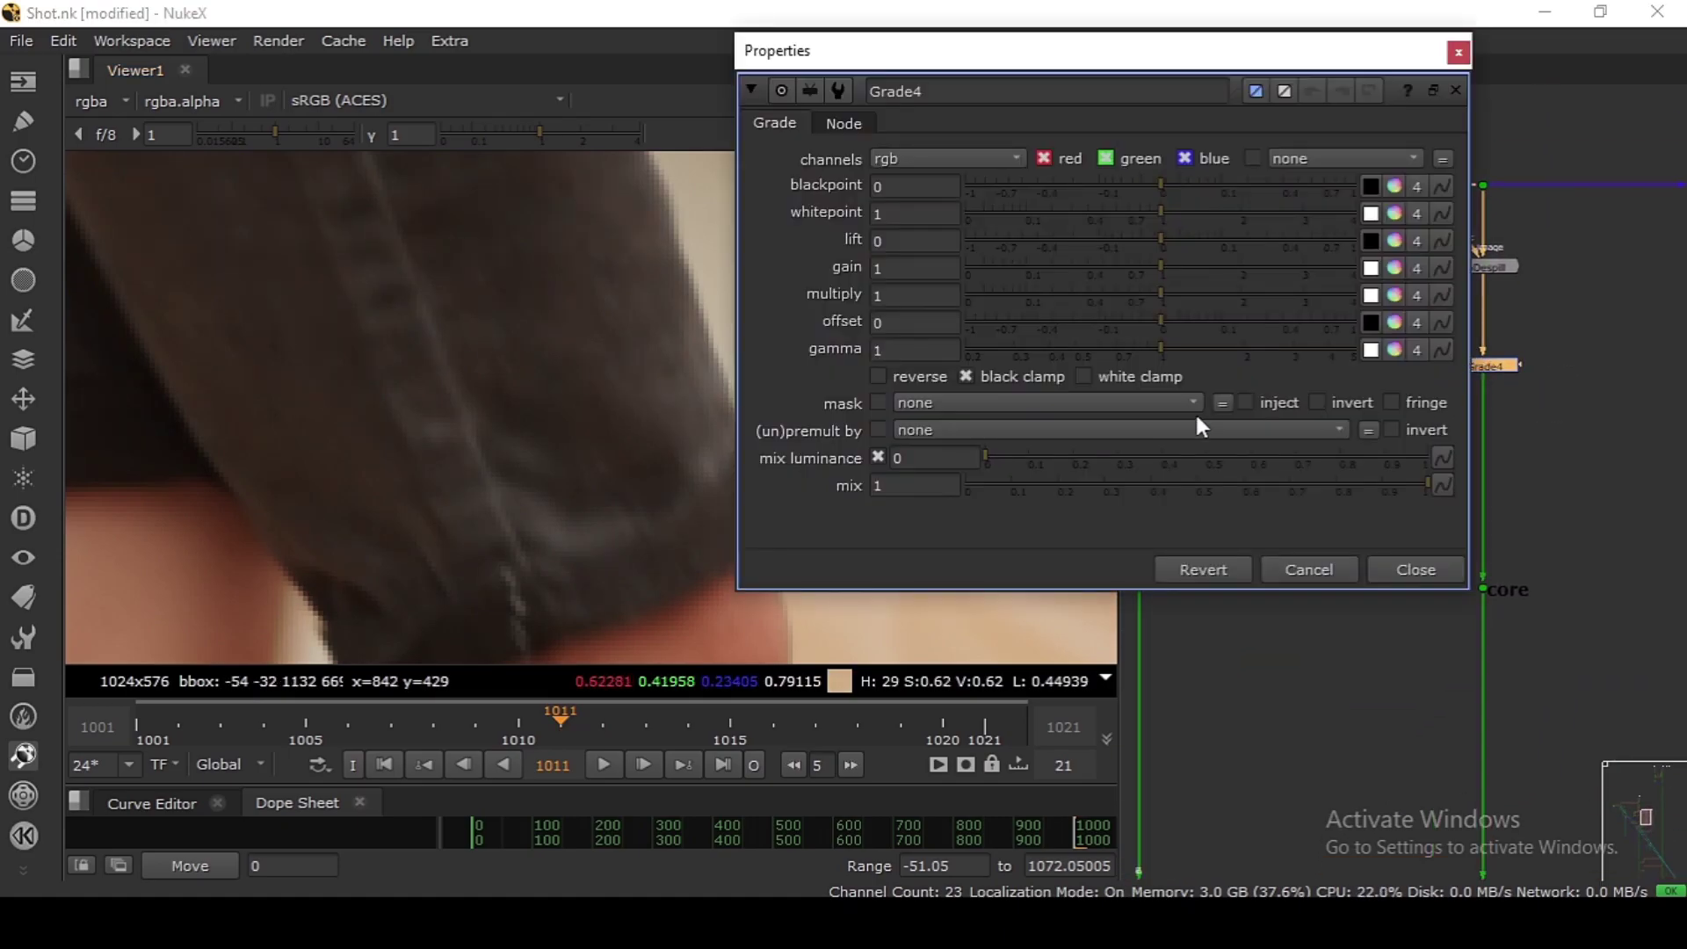
Step: Lower the test Grade's gain to 0.04 to see which areas the core branch affects, and delete the node
{"action": "left_click_drag", "start_coordinate": [1159, 290], "coordinate": [1116, 294]}
{"action": "left_click", "coordinate": [471, 332]}
{"action": "key", "text": "f"}
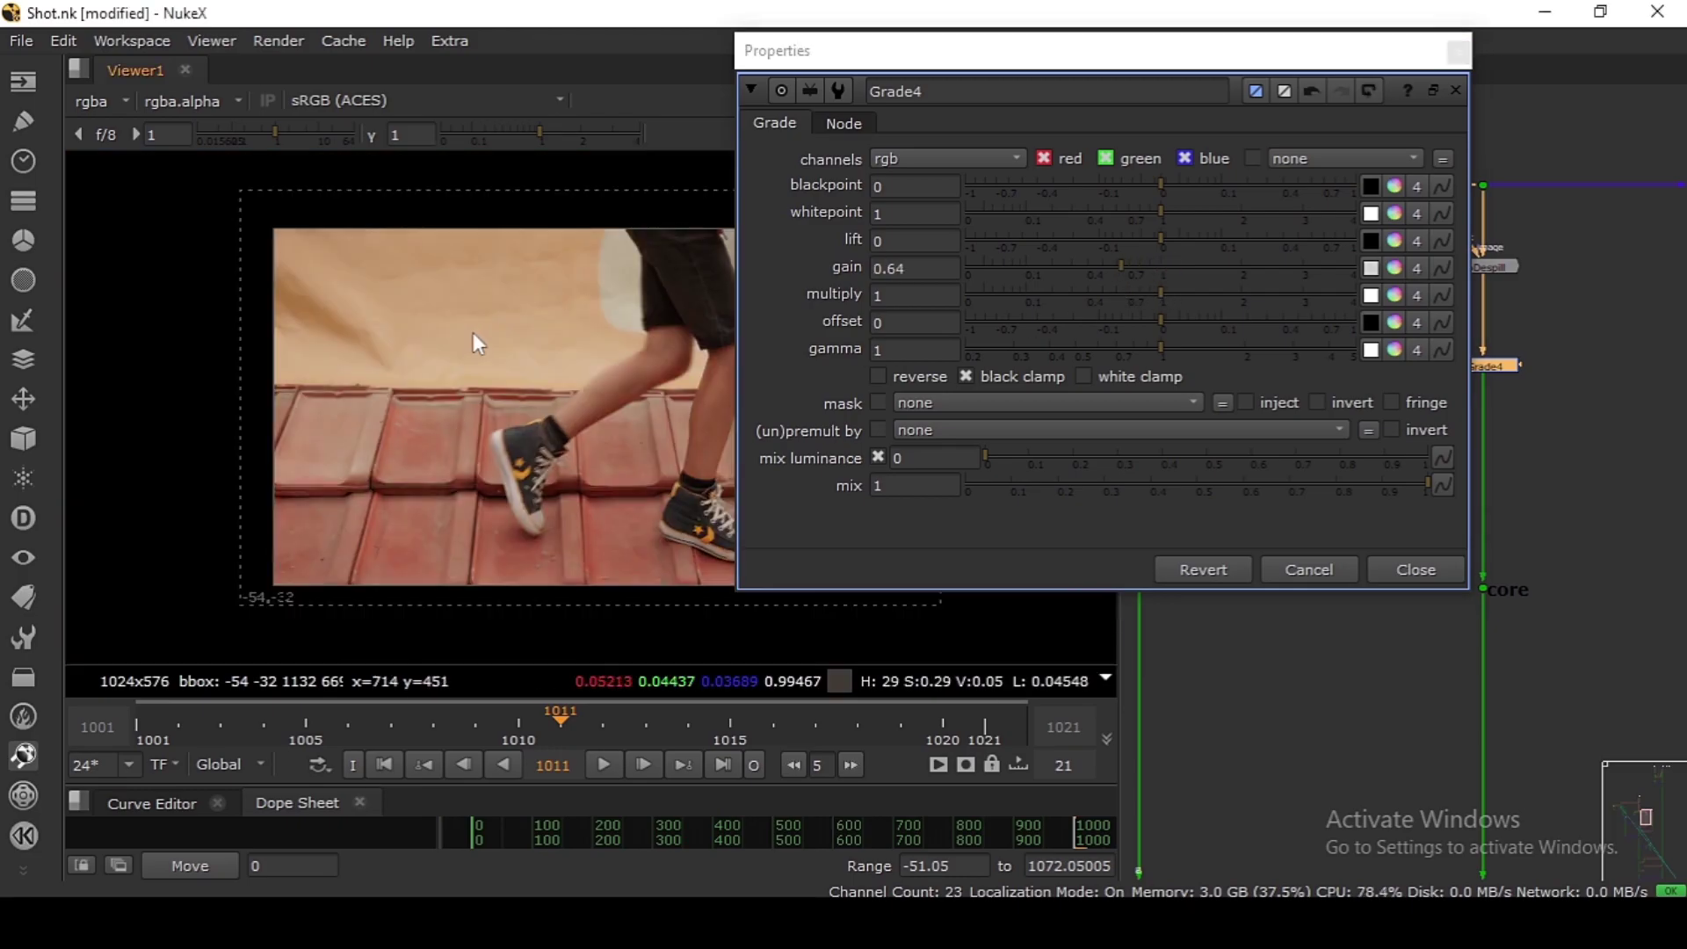
{"action": "left_click_drag", "start_coordinate": [872, 52], "coordinate": [1000, 74]}
{"action": "left_click_drag", "start_coordinate": [1251, 289], "coordinate": [1131, 313]}
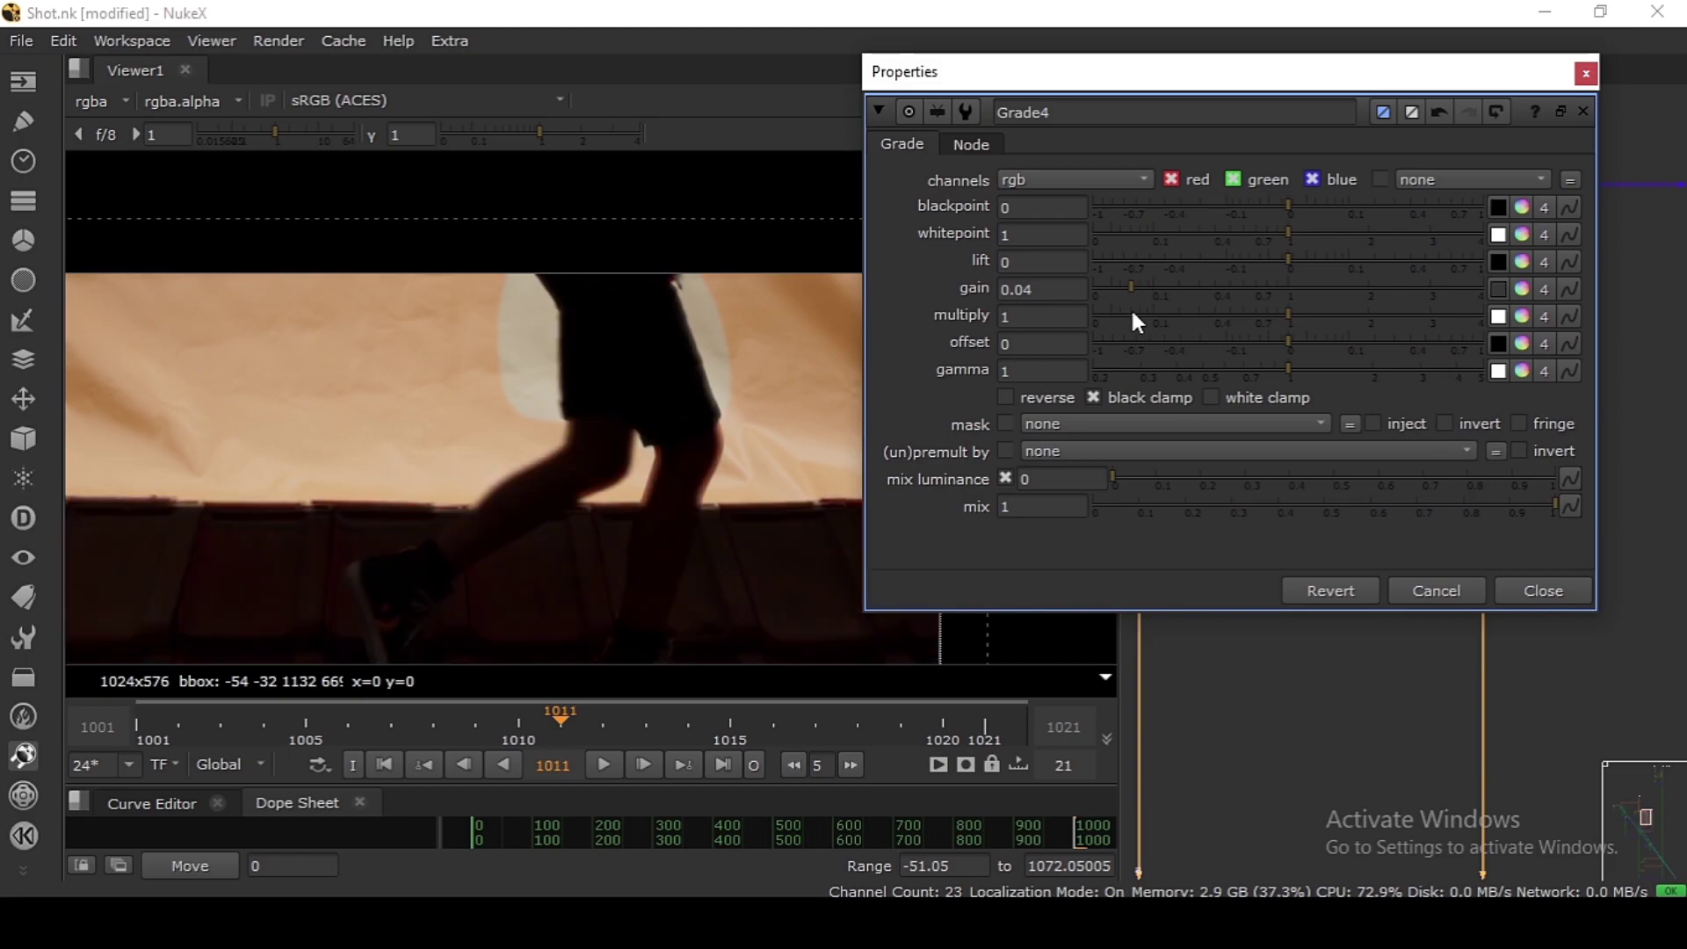
{"action": "left_click", "coordinate": [1543, 590]}
{"action": "key", "text": "Delete"}
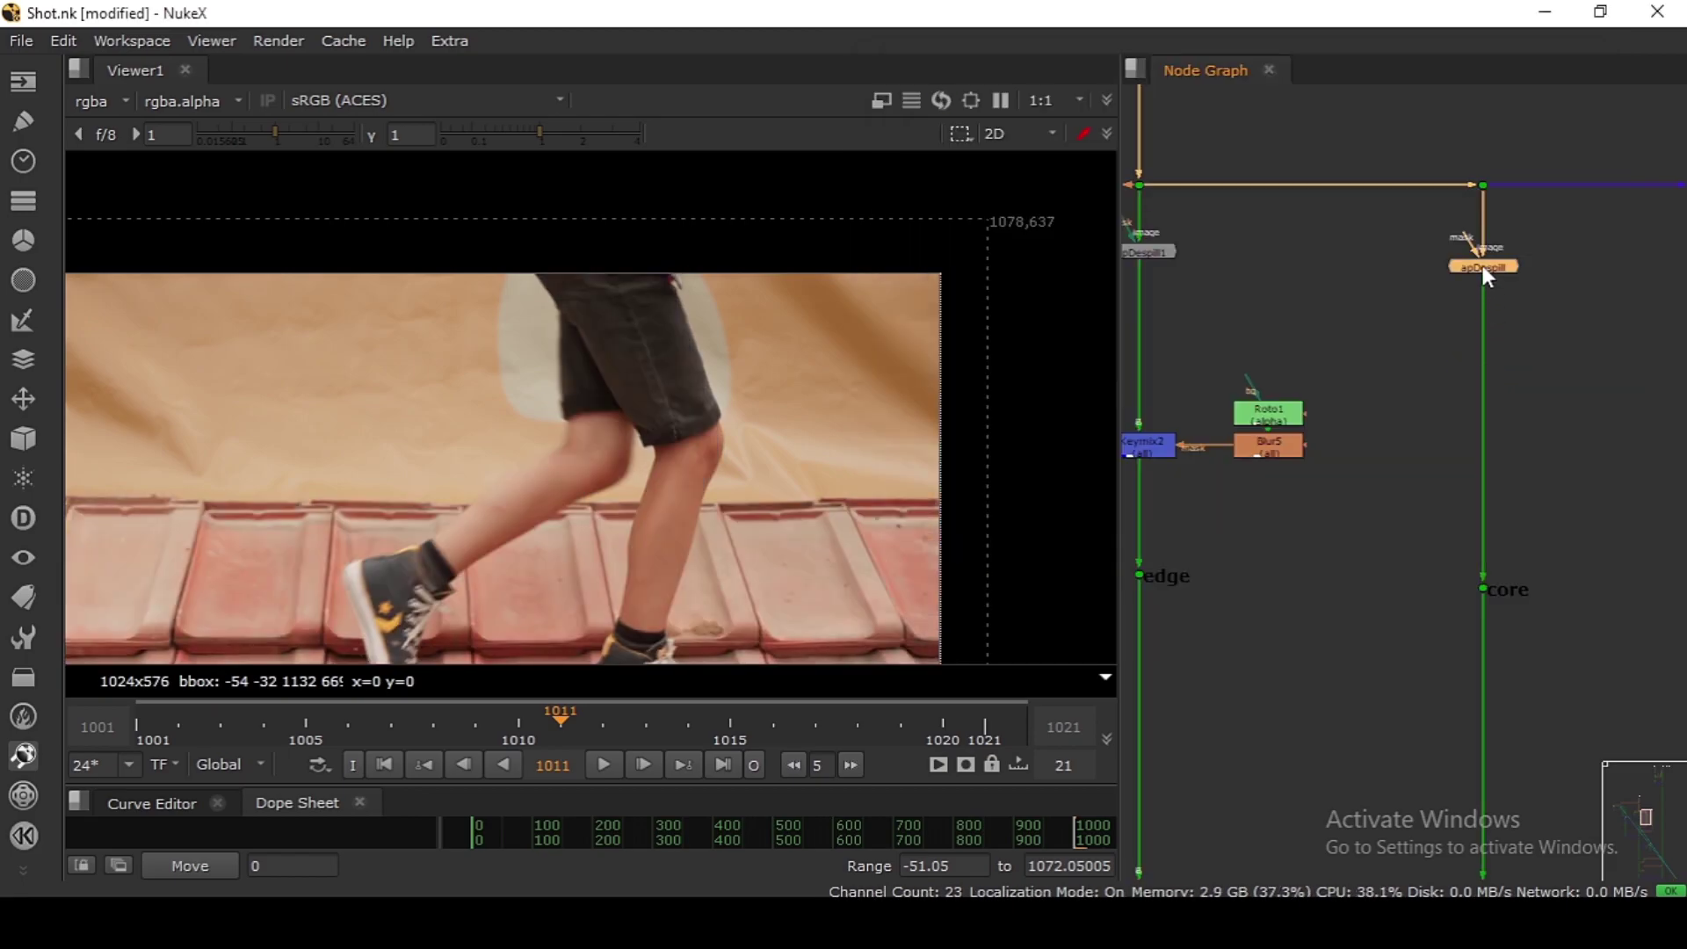
Step: View the core branch's apDespill output, check its alpha, and inspect the shorts and legs up close
{"action": "key", "text": "1"}
{"action": "left_click", "coordinate": [1288, 327]}
{"action": "key", "text": "a"}
{"action": "key", "text": "a"}
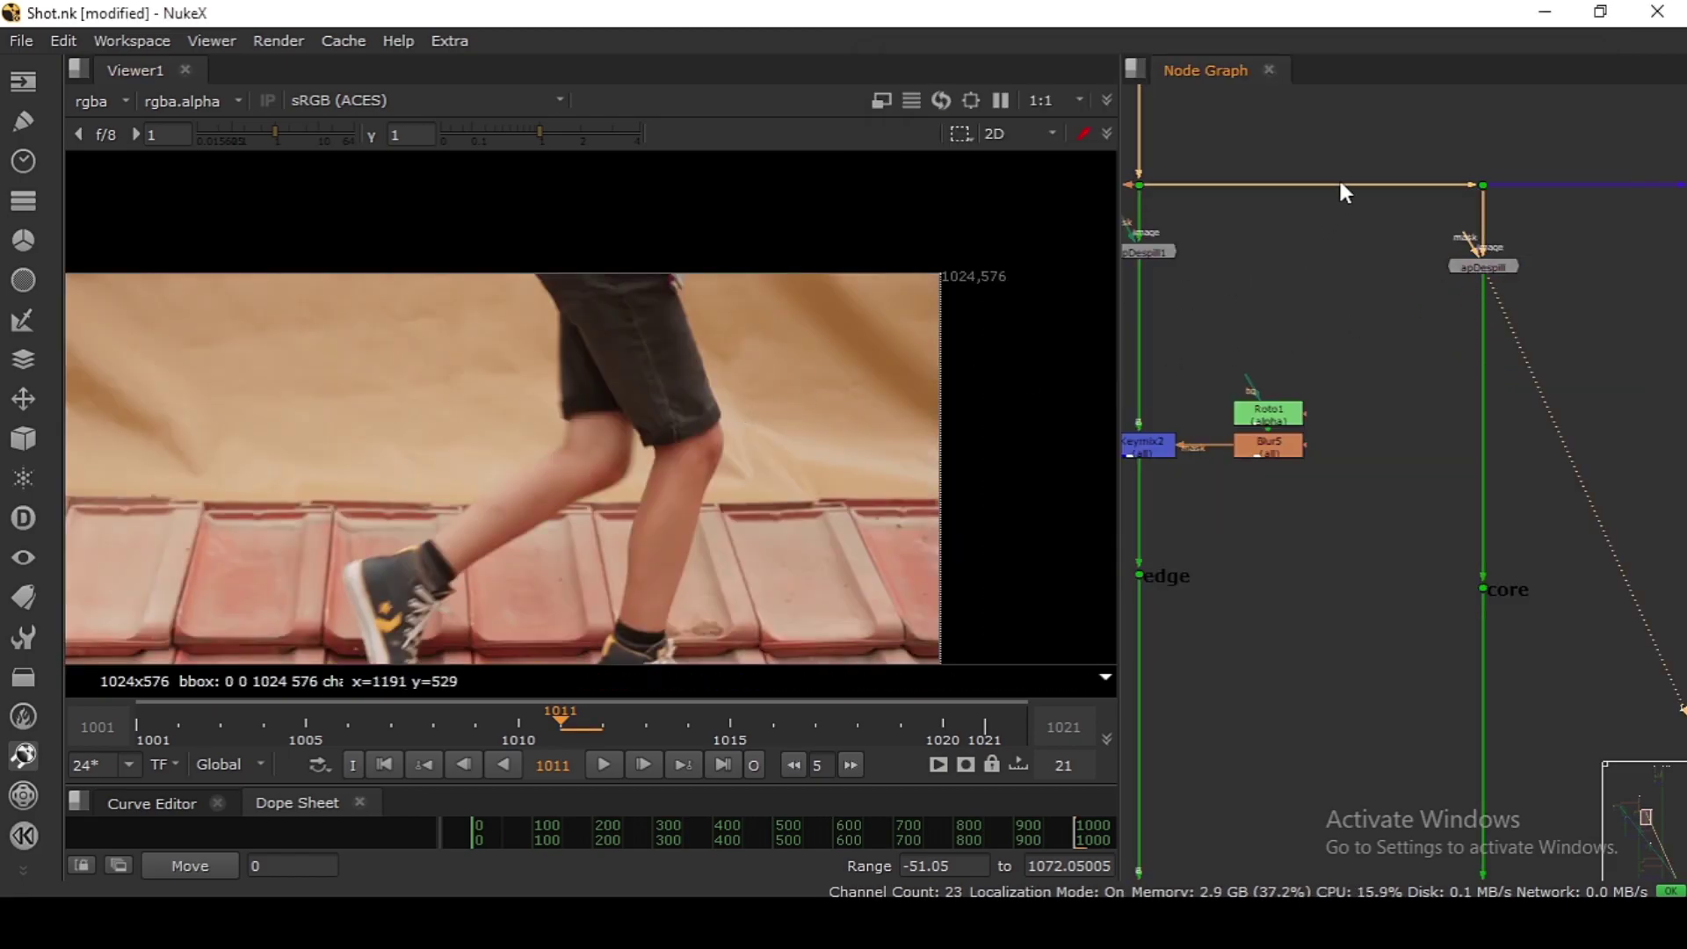
{"action": "left_click_drag", "start_coordinate": [1386, 136], "coordinate": [1478, 274]}
{"action": "key", "text": "1"}
{"action": "scroll", "coordinate": [712, 377], "scroll_direction": "up", "scroll_amount": 2}
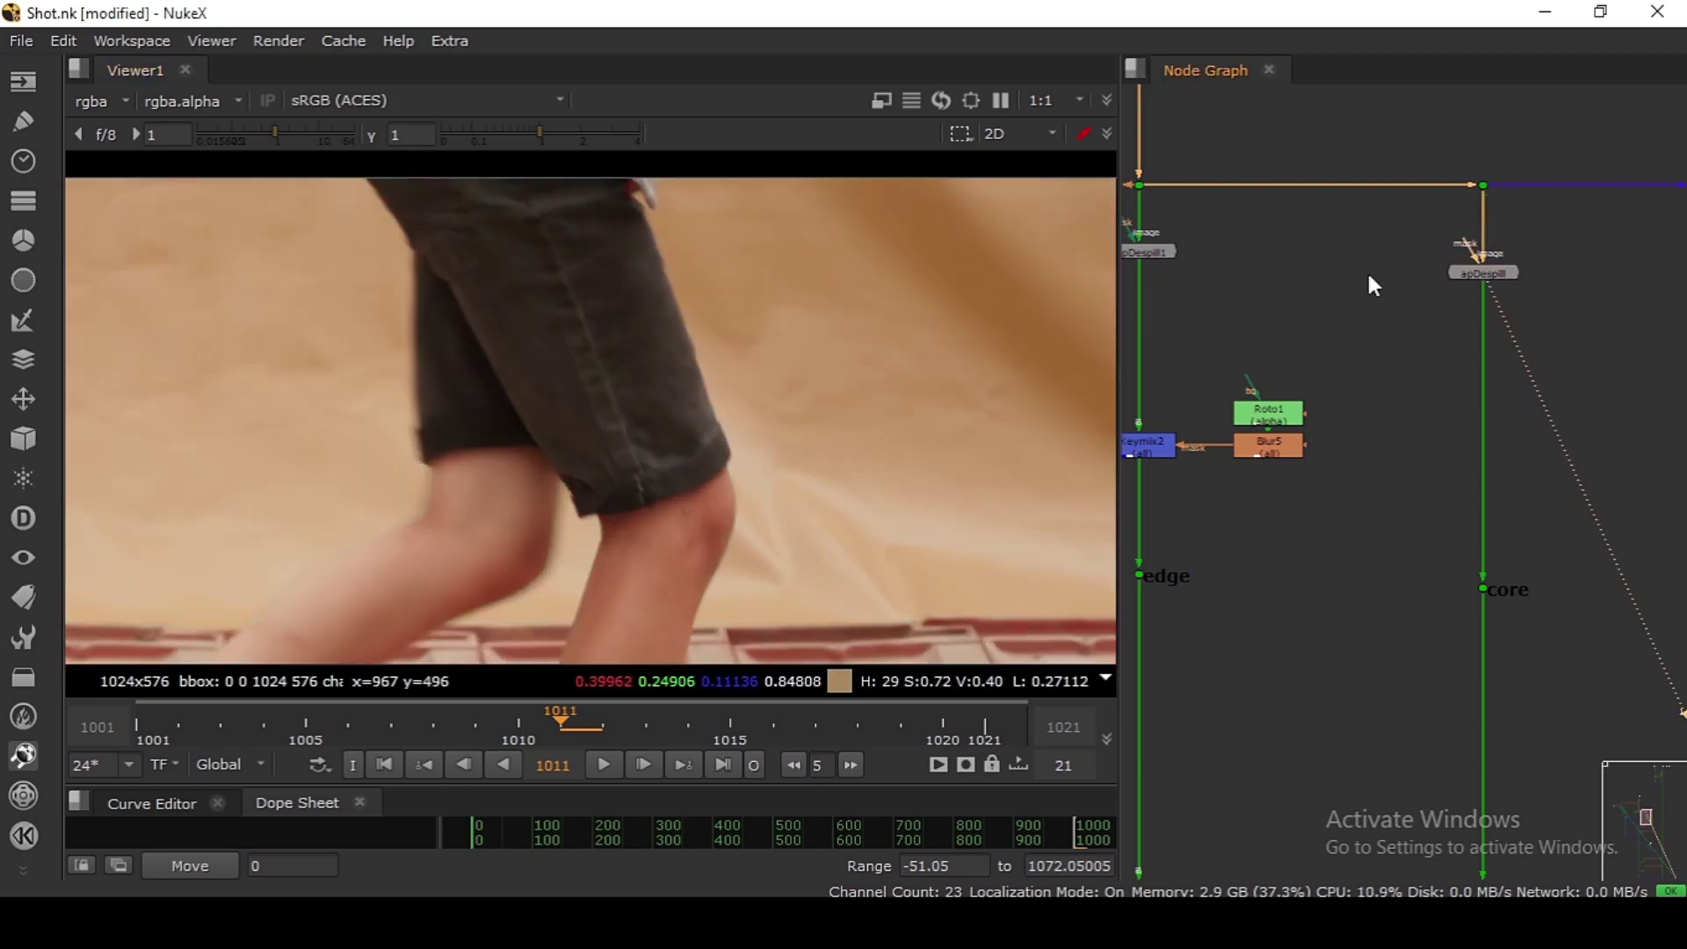
{"action": "scroll", "coordinate": [1406, 440], "scroll_direction": "up", "scroll_amount": 5}
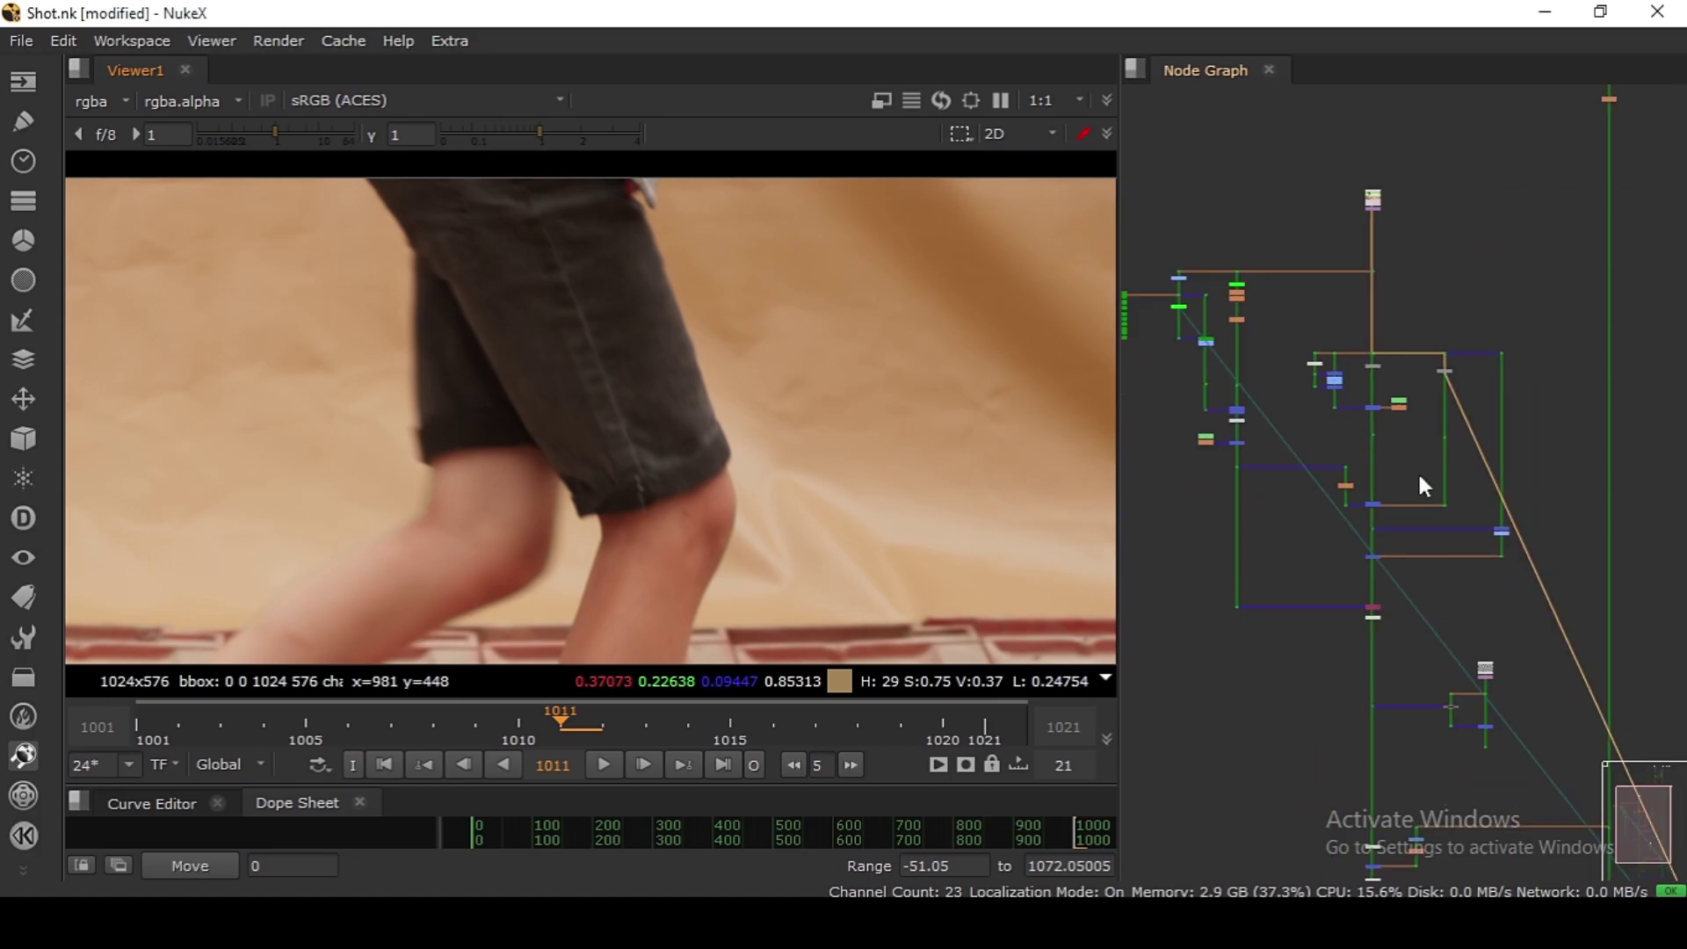
Step: View the full-frame Keymix1 result and move the Merge7, Saturation2, Merge8 and luma nodes slightly lower
{"action": "left_click", "coordinate": [1416, 273]}
{"action": "key", "text": "1"}
{"action": "key", "text": "f"}
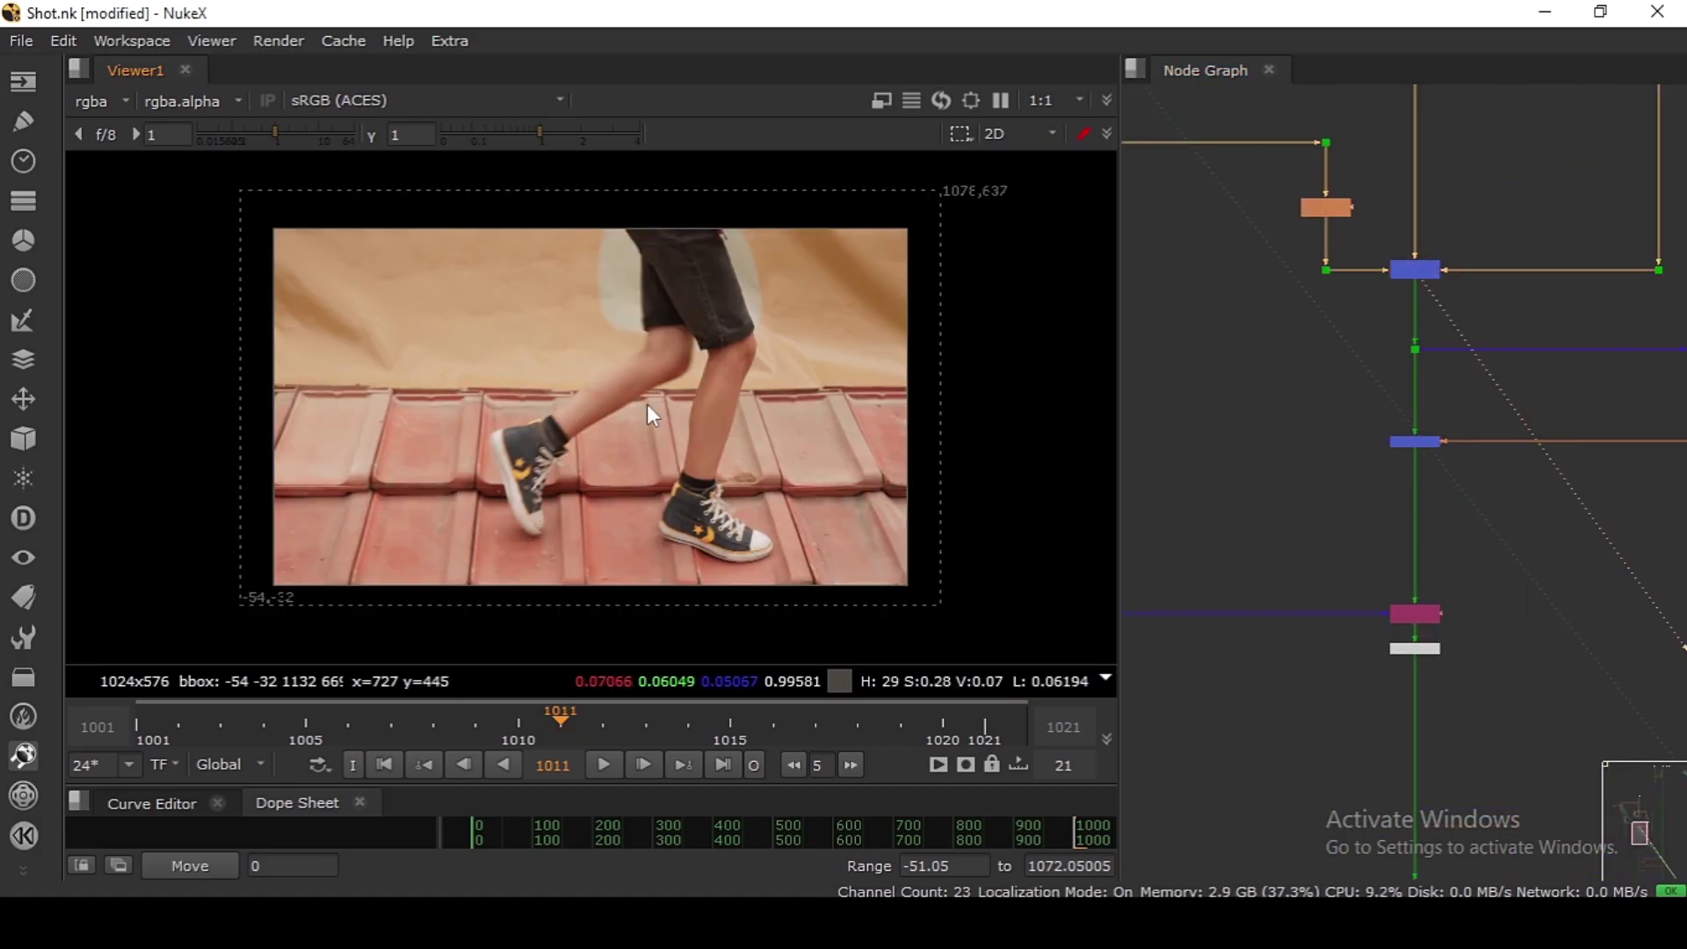
{"action": "scroll", "coordinate": [1480, 413], "scroll_direction": "down", "scroll_amount": 2}
{"action": "middle_click_drag", "start_coordinate": [1424, 383], "coordinate": [1295, 472]}
{"action": "left_click_drag", "start_coordinate": [1257, 430], "coordinate": [1610, 561]}
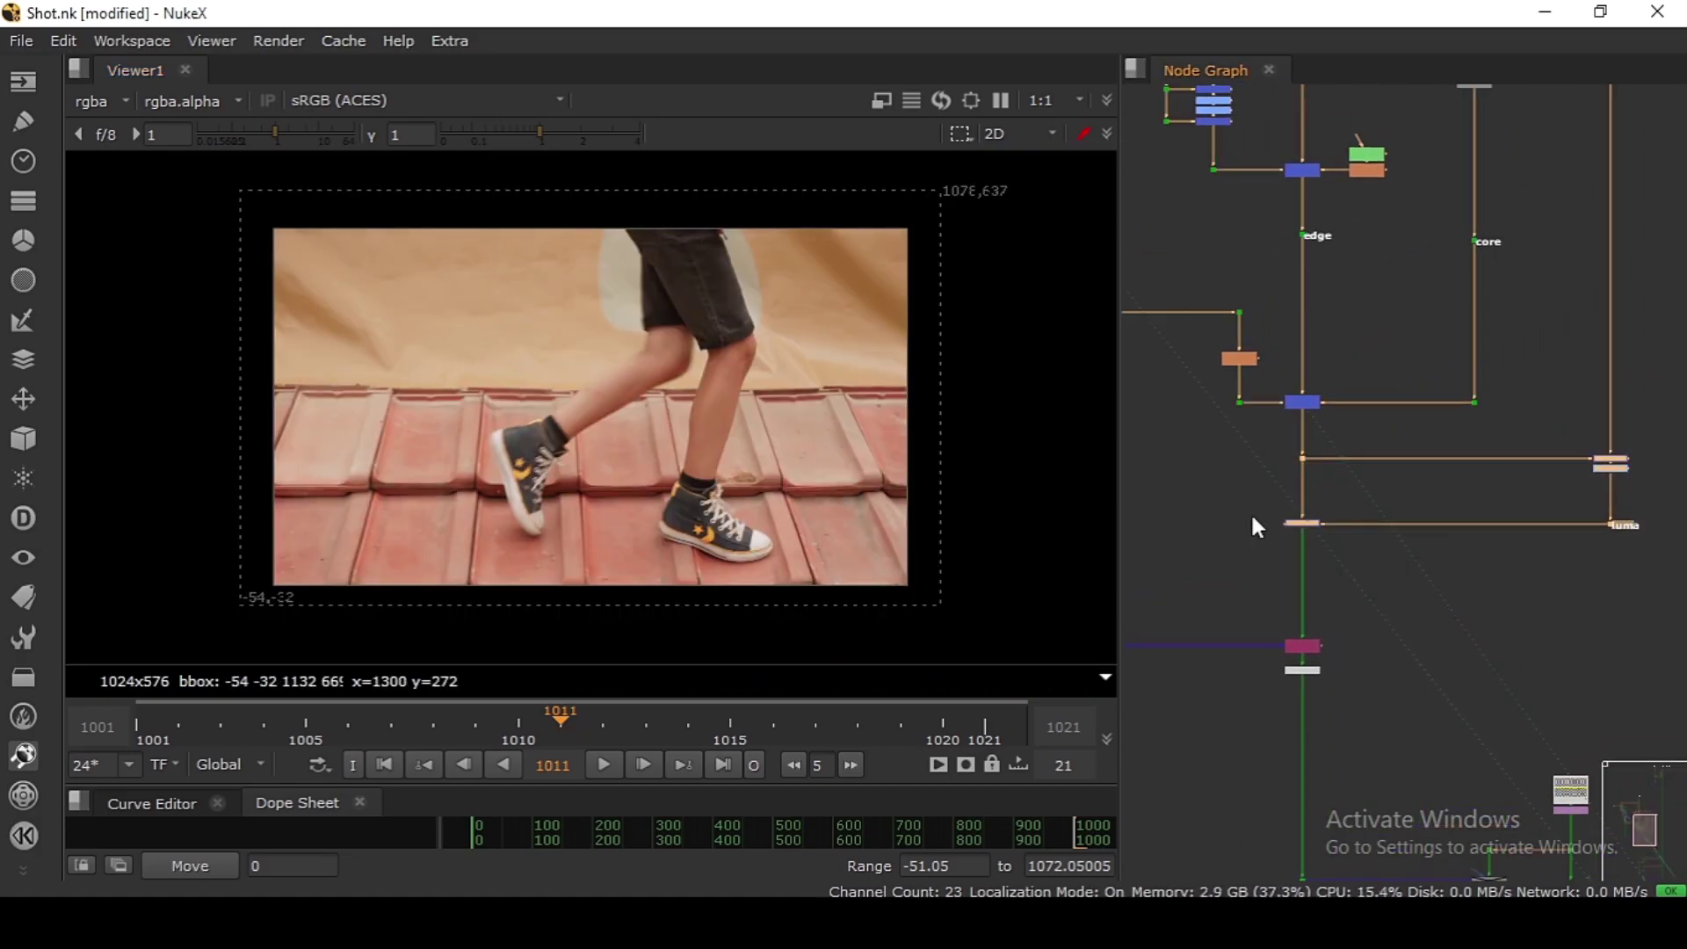
{"action": "left_click_drag", "start_coordinate": [1299, 524], "coordinate": [1300, 546]}
{"action": "left_click", "coordinate": [1295, 418]}
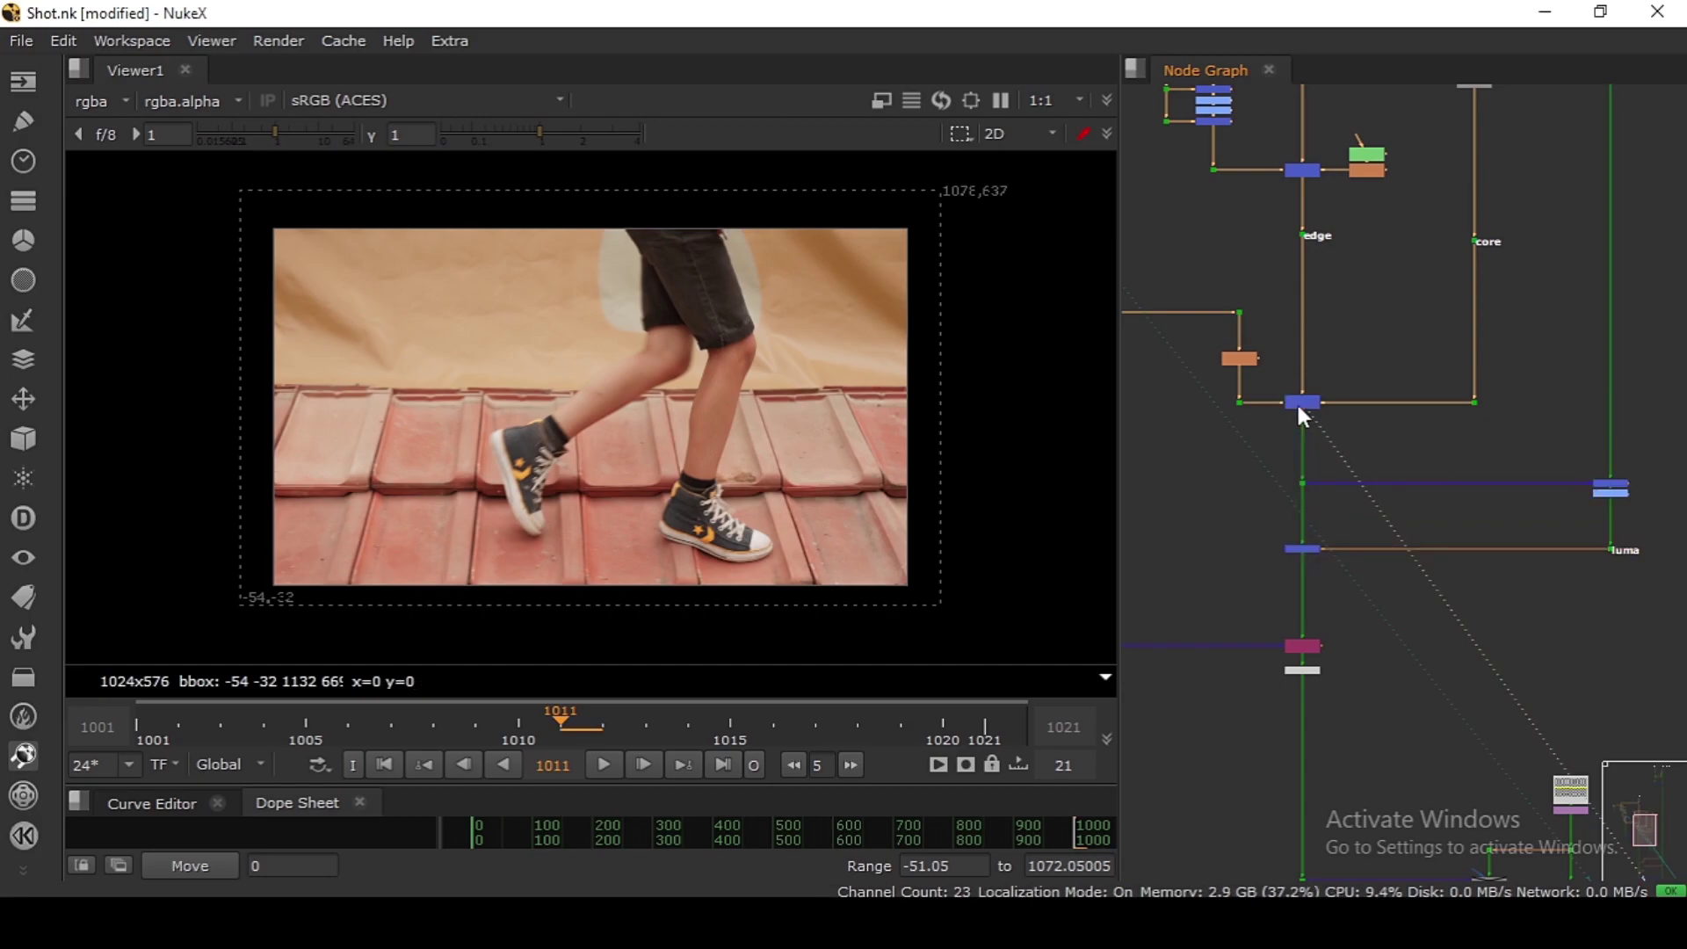
Step: Connect the source plate to viewer input 2 and keep the Keymix1 result on input 1
{"action": "left_click", "coordinate": [1295, 404]}
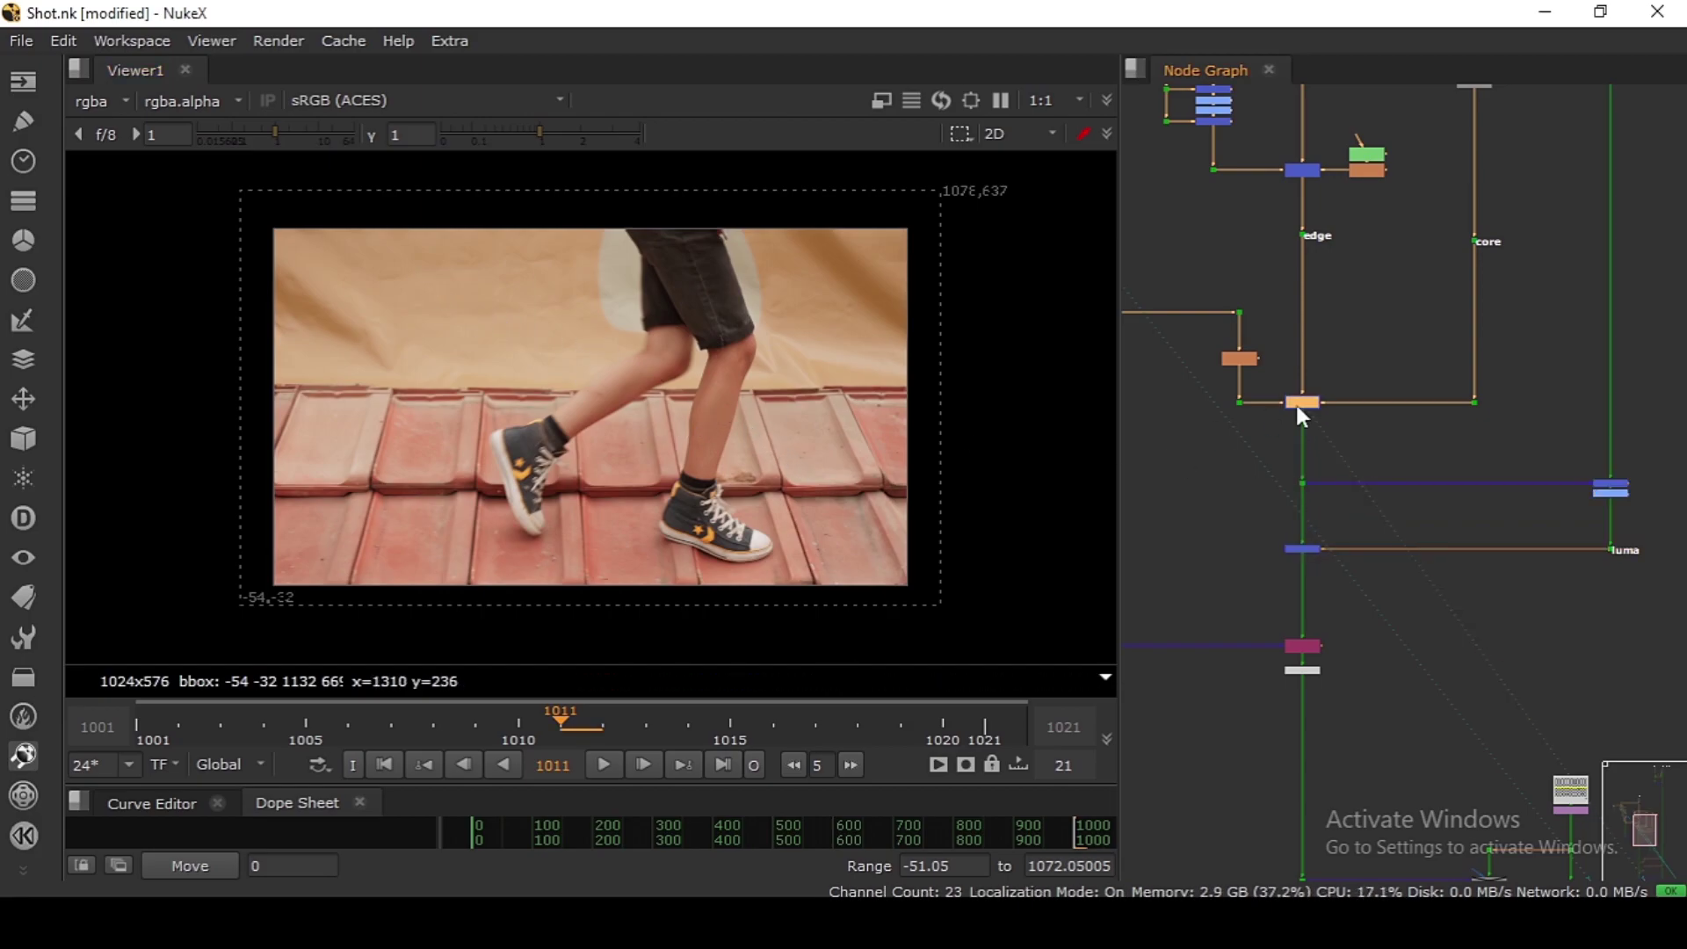
{"action": "scroll", "coordinate": [1295, 404], "scroll_direction": "down", "scroll_amount": 4}
{"action": "middle_click_drag", "start_coordinate": [1296, 404], "coordinate": [1310, 534]}
{"action": "scroll", "coordinate": [1300, 301], "scroll_direction": "up", "scroll_amount": 3}
{"action": "left_click", "coordinate": [1323, 227]}
{"action": "key", "text": "2"}
{"action": "left_click", "coordinate": [1362, 274]}
{"action": "key", "text": "1"}
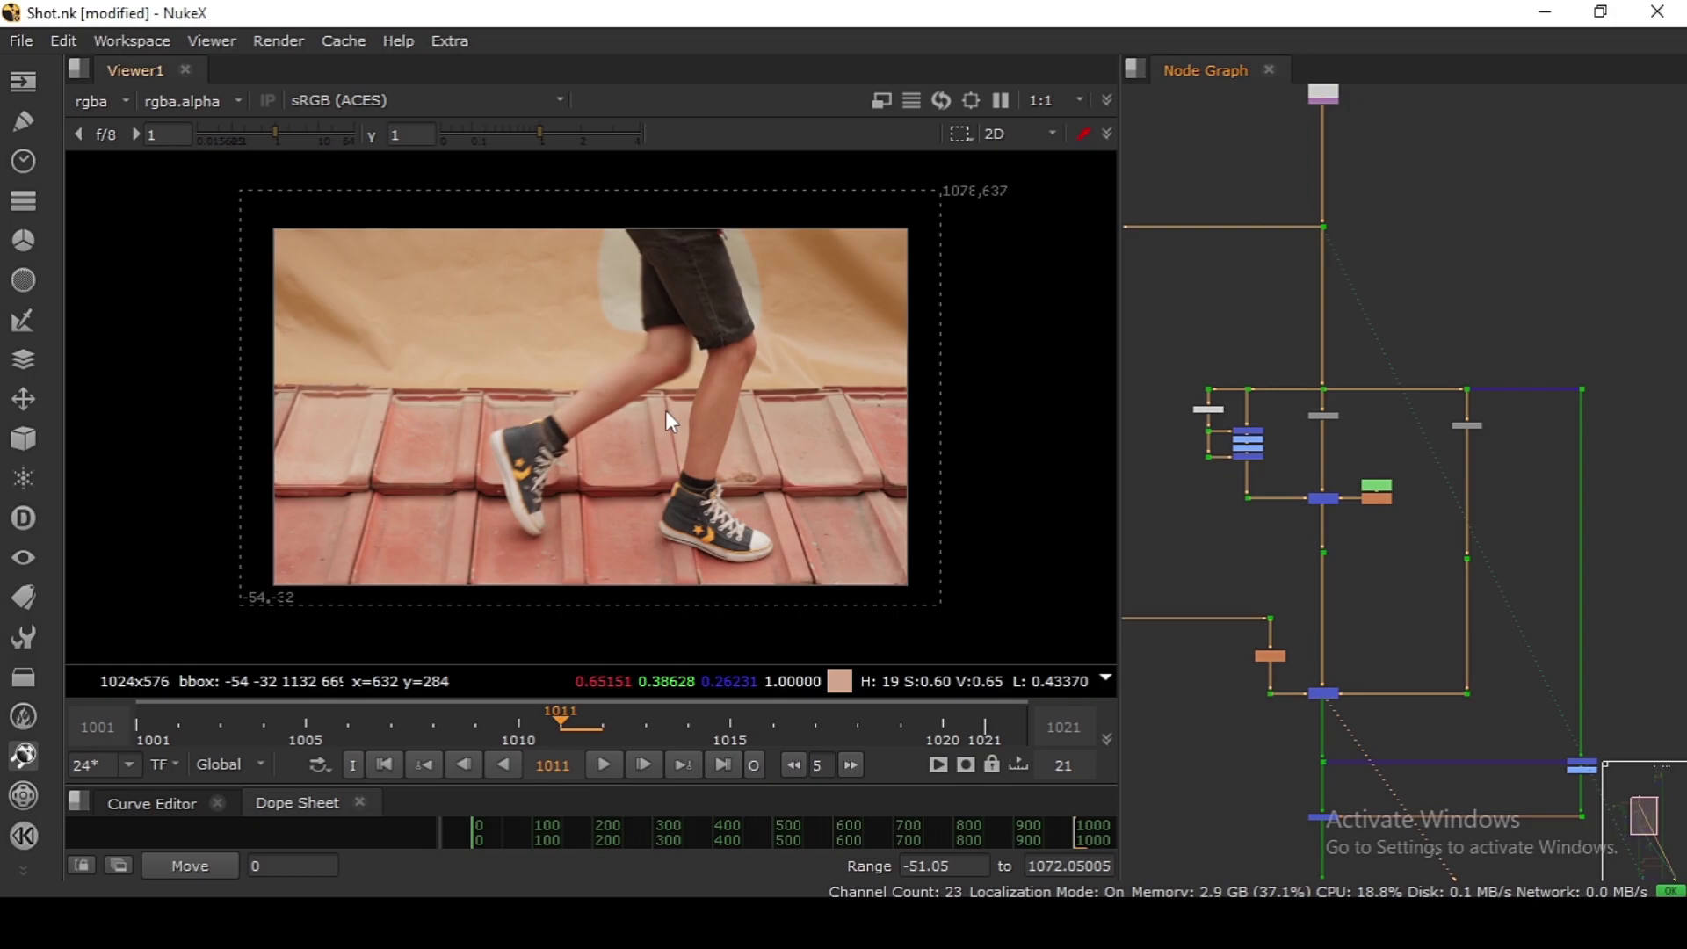
Step: Compare the Keymix1 despill result with the green-screen source plate by alternating the two viewer inputs
{"action": "key", "text": "2"}
{"action": "key", "text": "1"}
{"action": "key", "text": "2"}
{"action": "key", "text": "1"}
{"action": "key", "text": "2"}
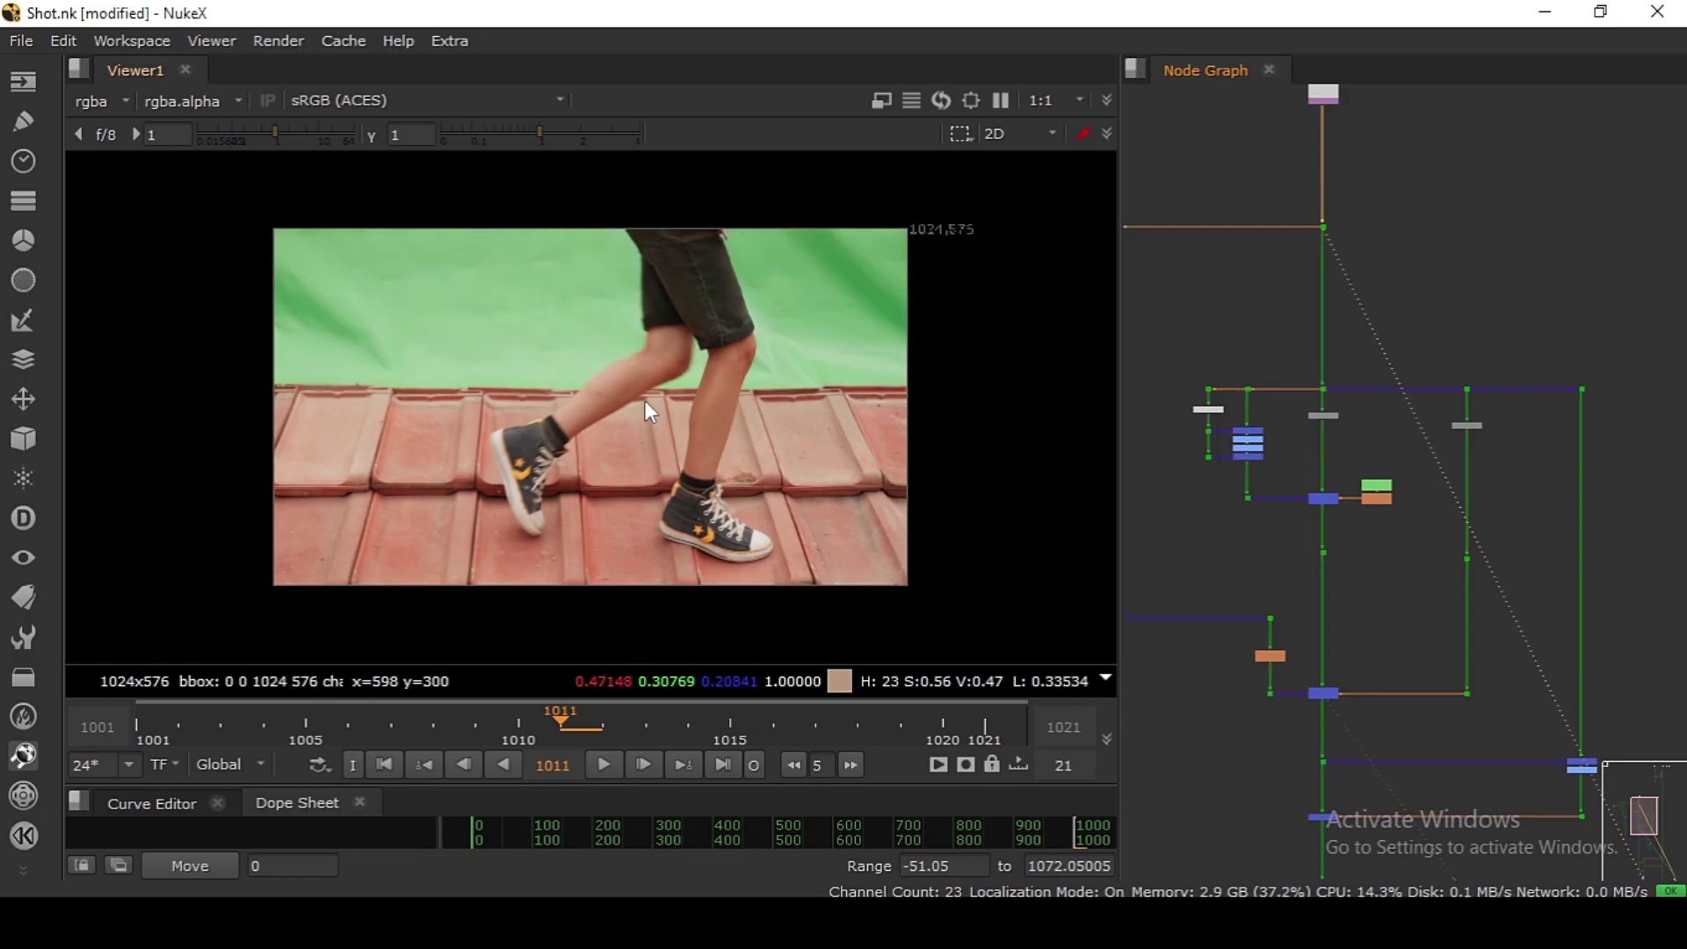
{"action": "key", "text": "1"}
Step: View the output at the dot below Keymix1 and follow its connection into the luma branch, checking it against the source plate
{"action": "scroll", "coordinate": [1257, 516], "scroll_direction": "up", "scroll_amount": 3}
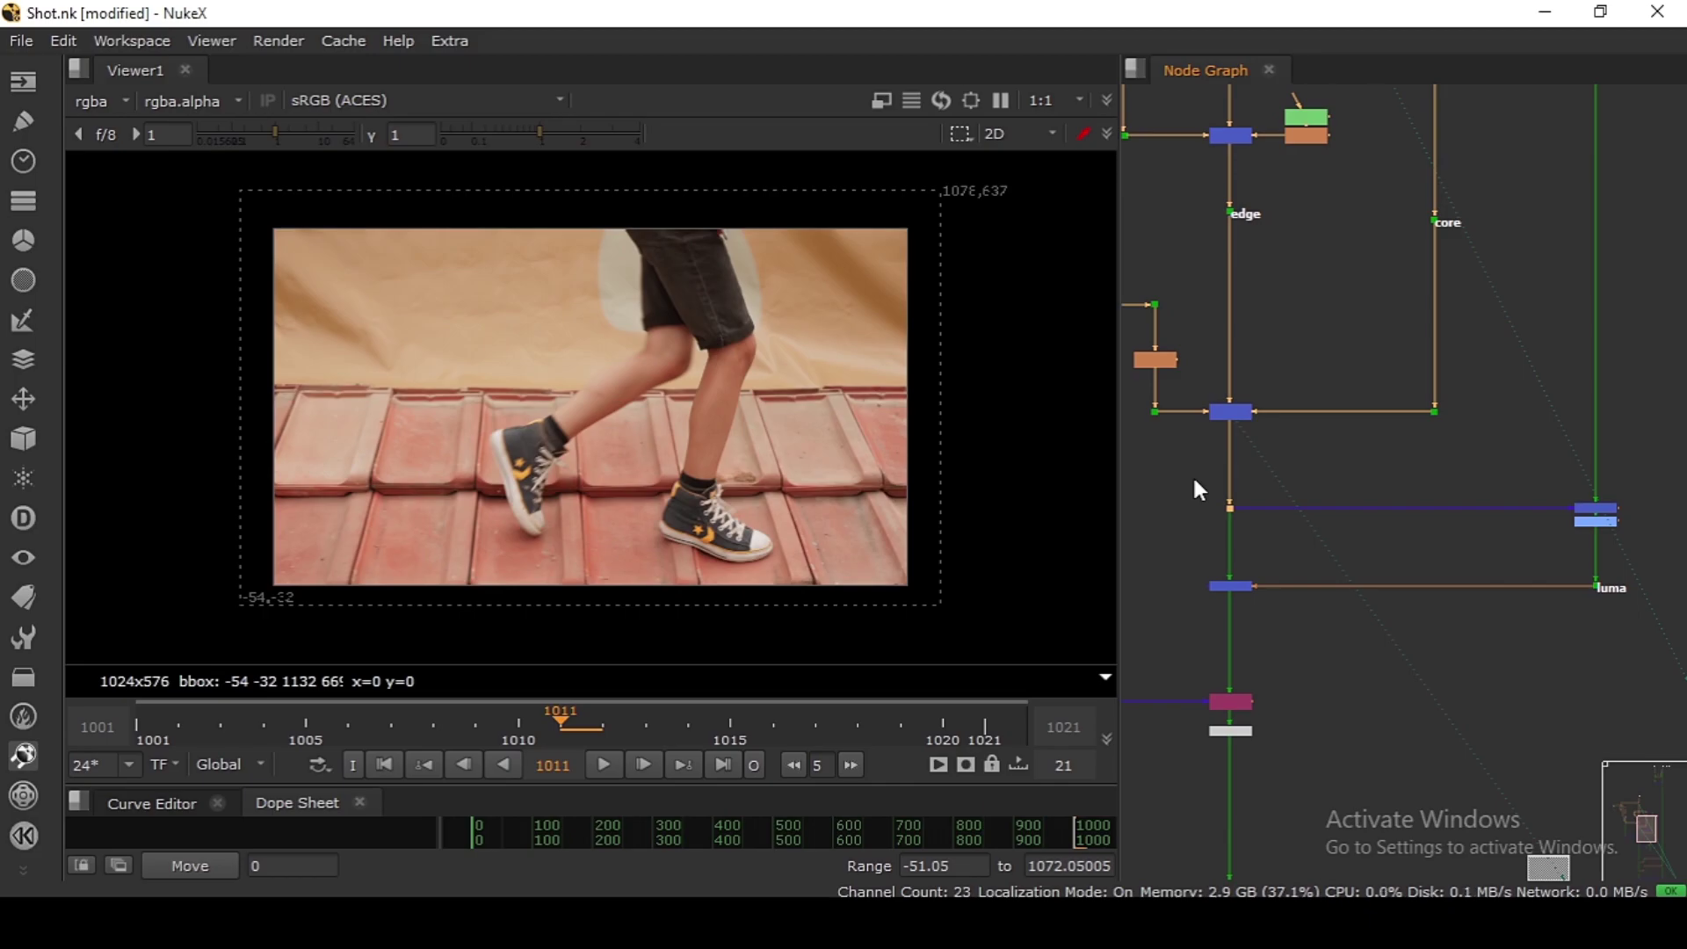
{"action": "scroll", "coordinate": [1343, 374], "scroll_direction": "down", "scroll_amount": 3}
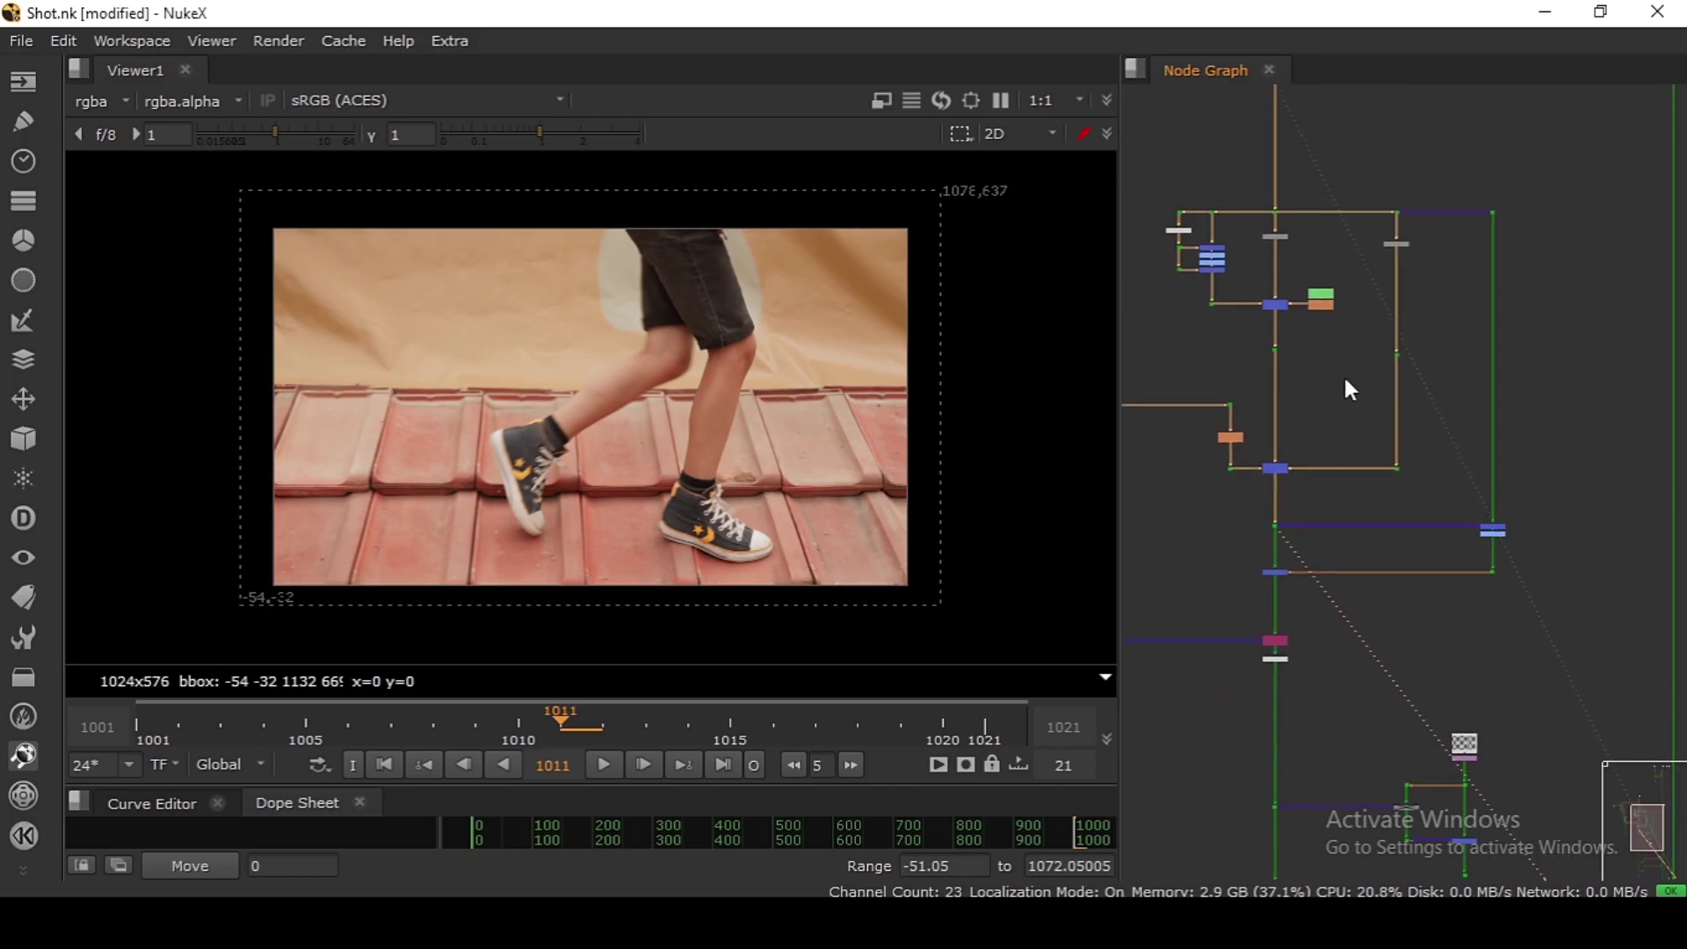
{"action": "key", "text": "2"}
{"action": "scroll", "coordinate": [1341, 572], "scroll_direction": "up", "scroll_amount": 3}
{"action": "key", "text": "1"}
{"action": "scroll", "coordinate": [1412, 572], "scroll_direction": "up", "scroll_amount": 5}
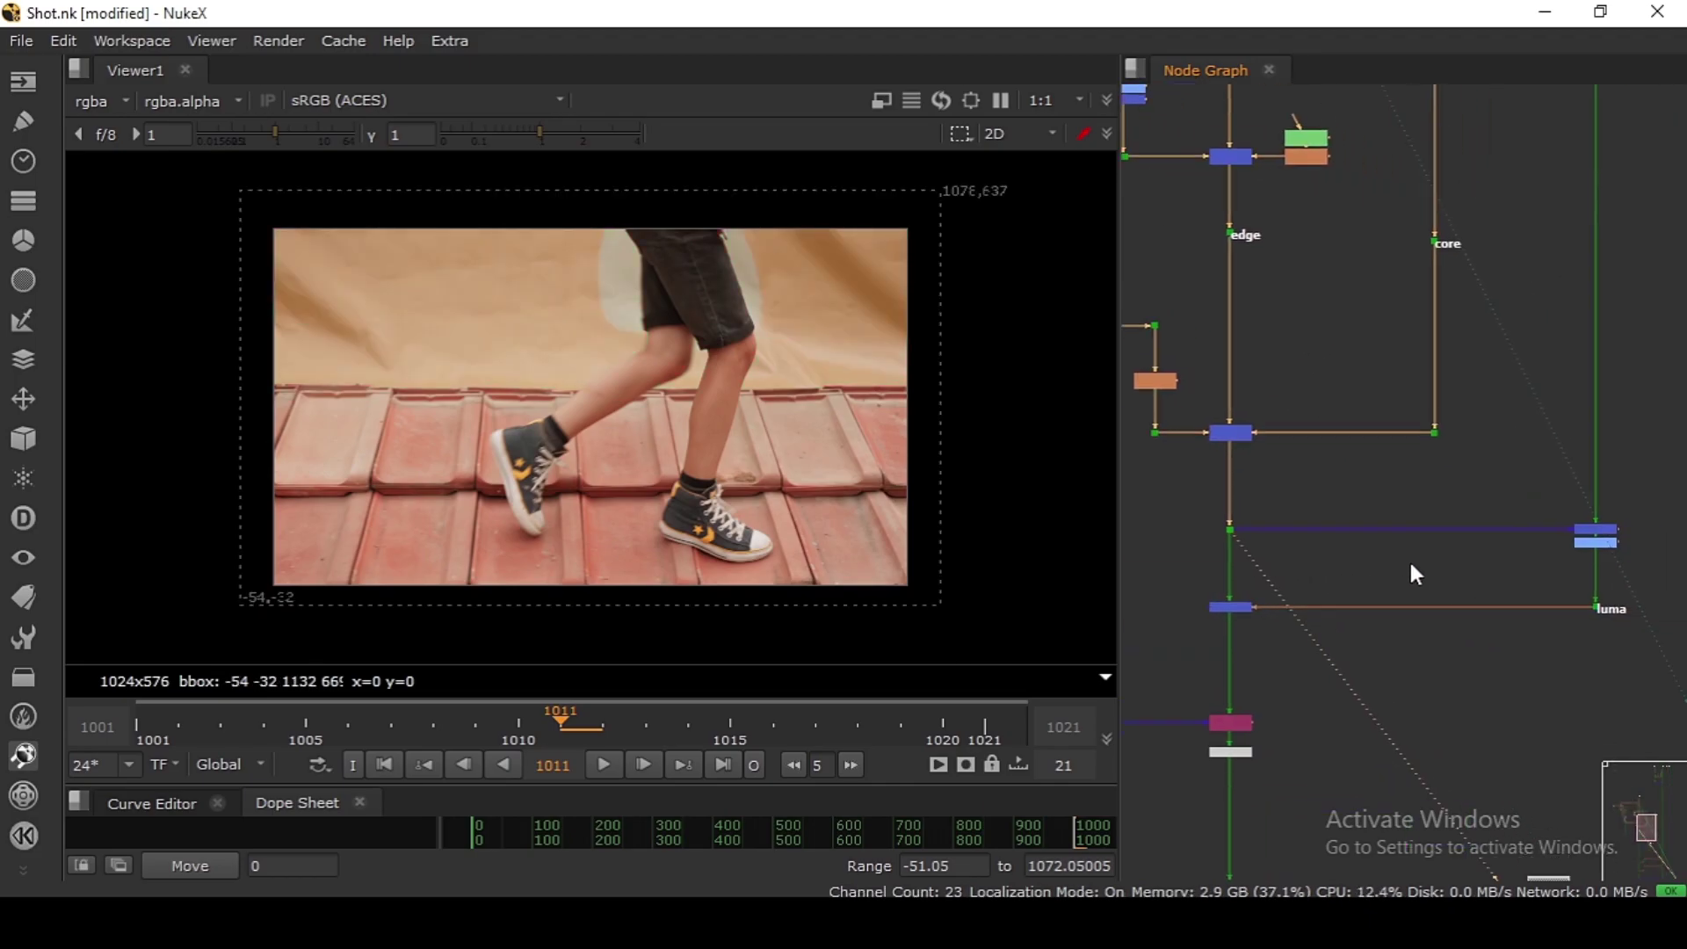
{"action": "scroll", "coordinate": [1288, 479], "scroll_direction": "up", "scroll_amount": 2}
Step: View the Merge7 (from) output of the luma branch and inspect the extracted spill across the backdrop
{"action": "left_click", "coordinate": [1342, 460]}
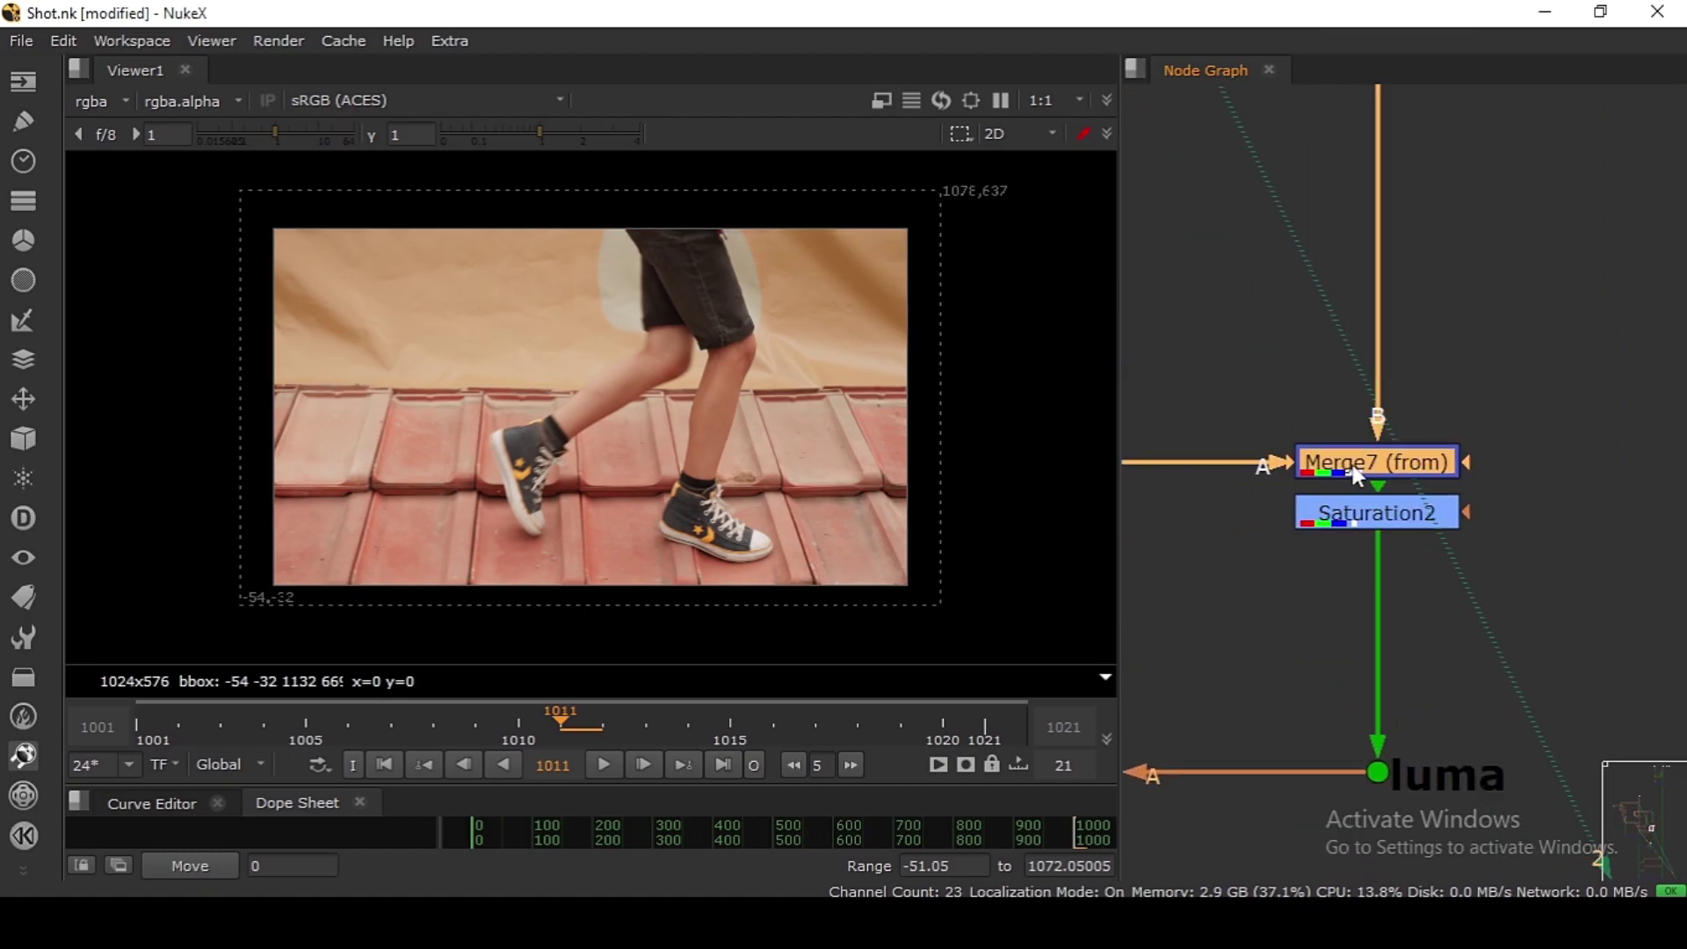
{"action": "key", "text": "1"}
{"action": "left_click_drag", "start_coordinate": [316, 229], "coordinate": [861, 413]}
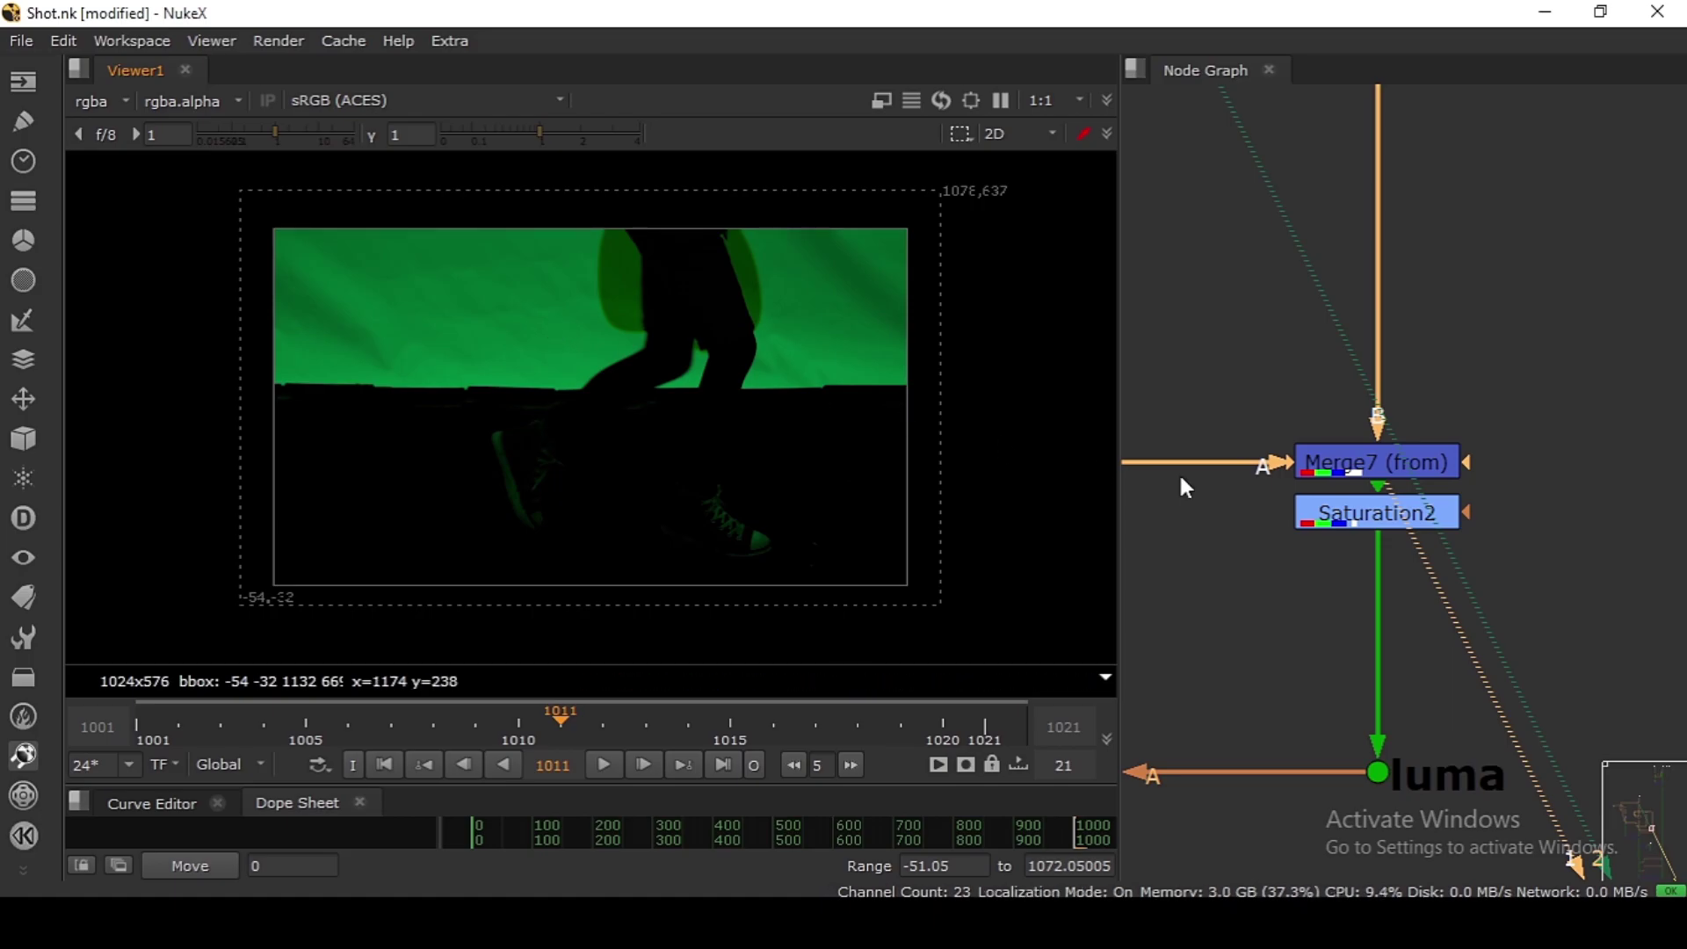
Step: View the Saturation2 output of the luma branch and inspect the desaturated spill across the backdrop
{"action": "left_click_drag", "start_coordinate": [1361, 526], "coordinate": [1362, 547]}
{"action": "key", "text": "1"}
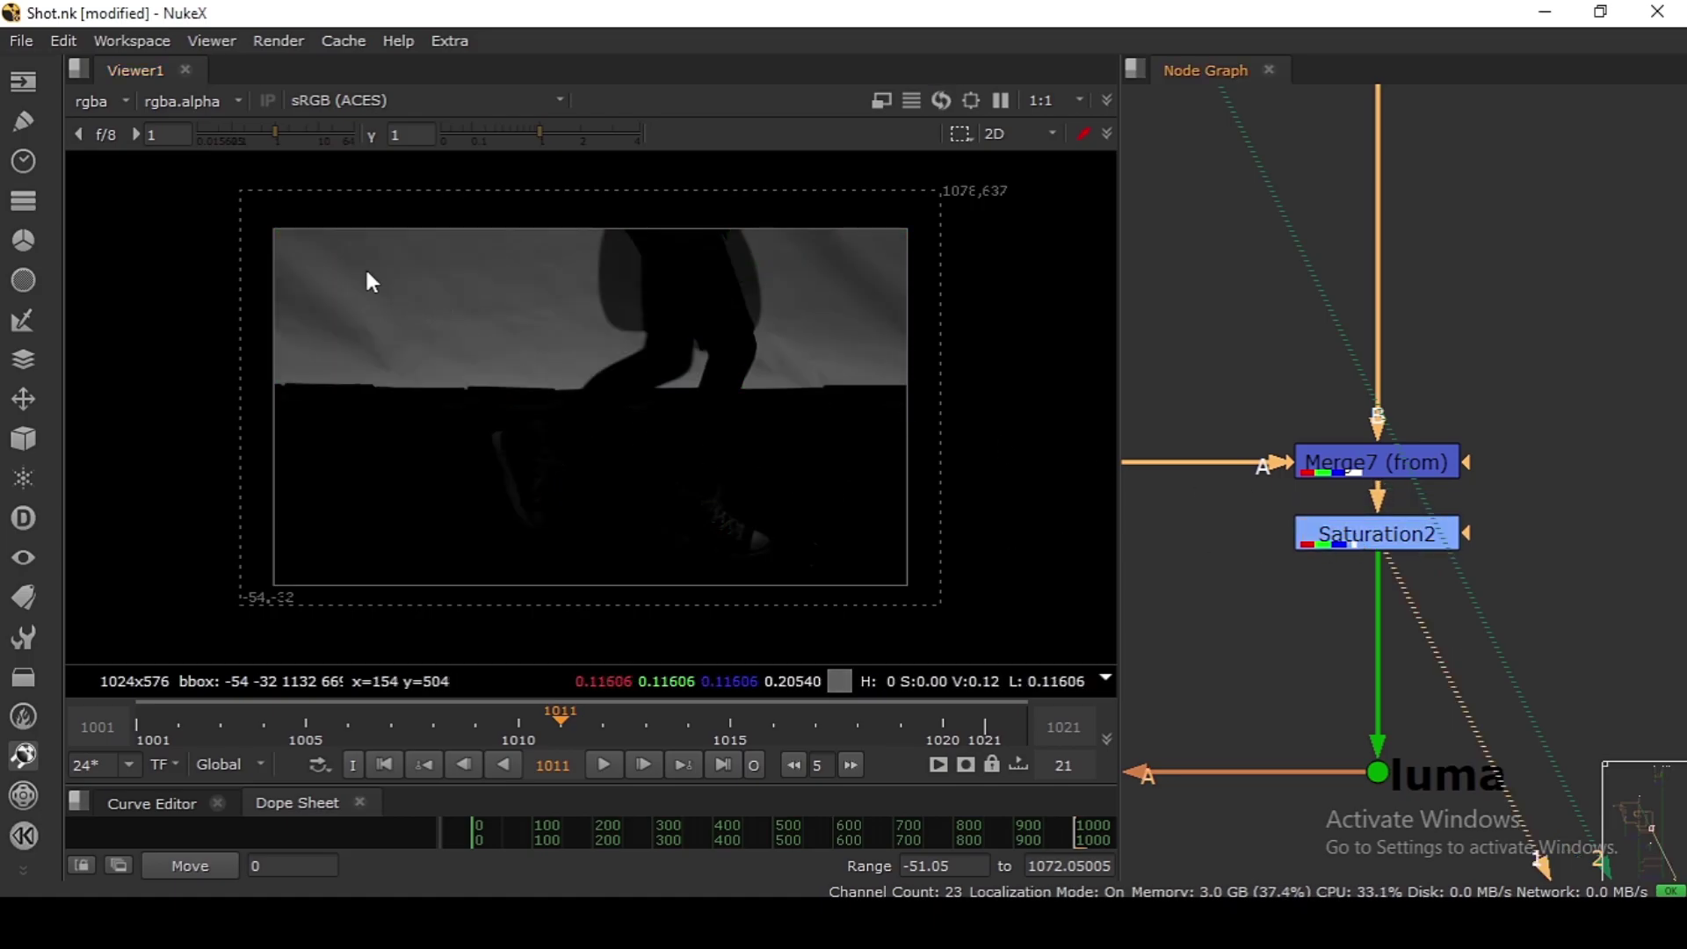
{"action": "left_click_drag", "start_coordinate": [366, 266], "coordinate": [879, 442], "text": "ctrl+shift"}
{"action": "left_click", "coordinate": [808, 469], "text": "ctrl"}
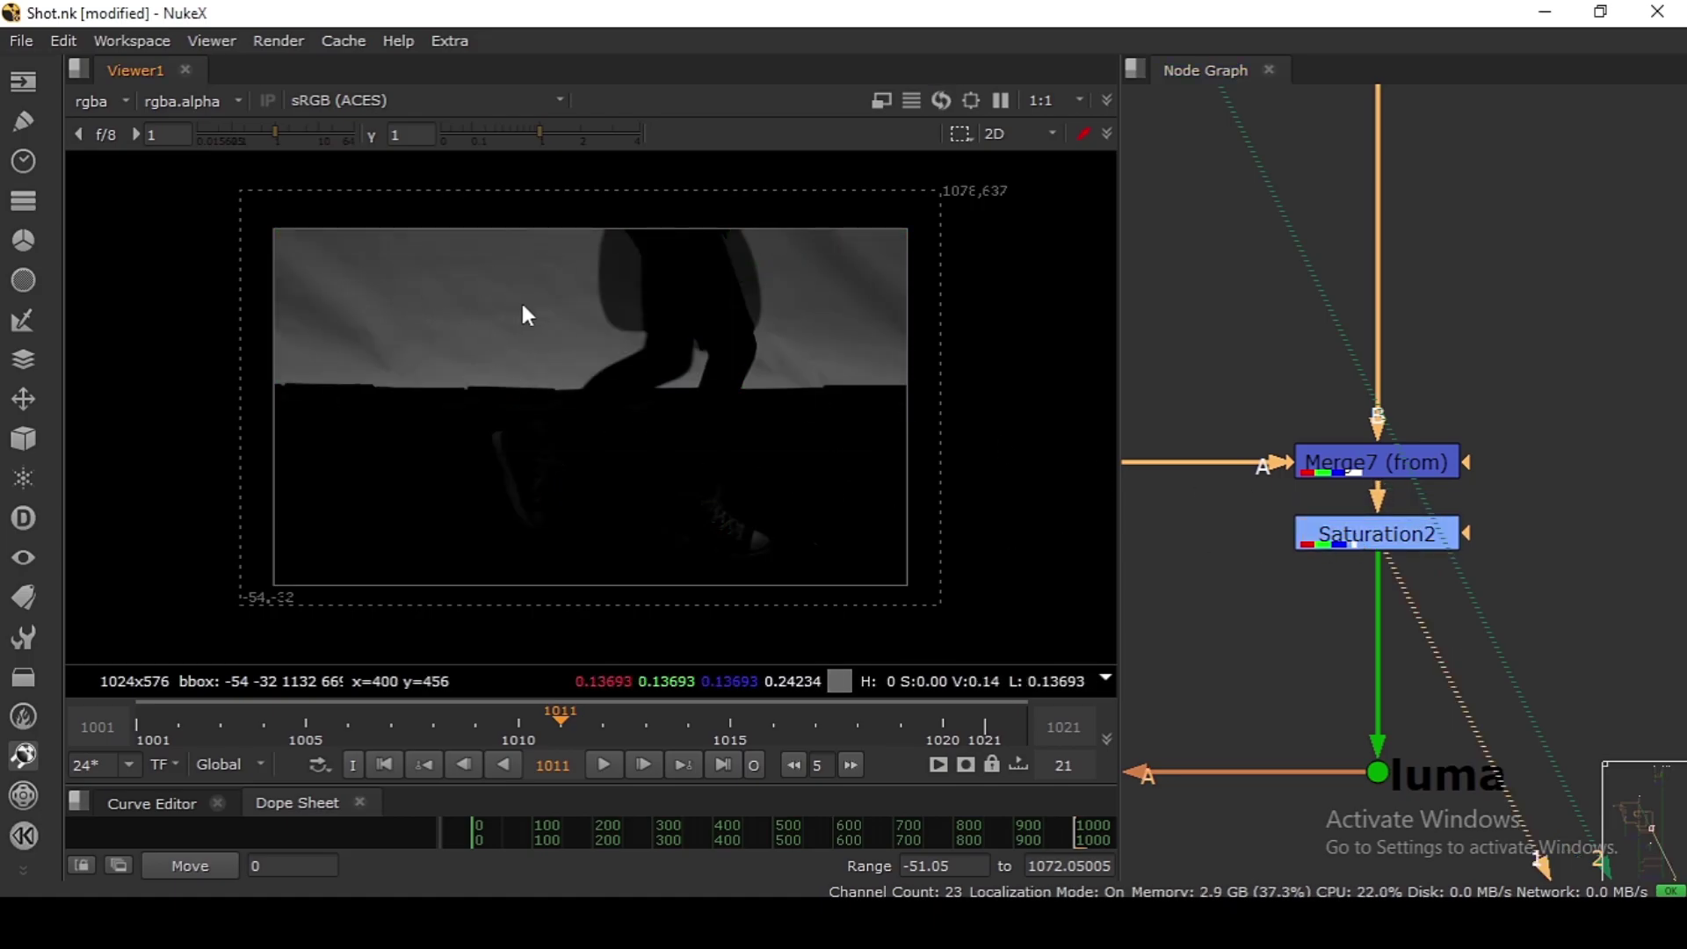
{"action": "left_click_drag", "start_coordinate": [1382, 541], "coordinate": [1382, 520]}
{"action": "middle_click_drag", "start_coordinate": [1382, 520], "coordinate": [1420, 500]}
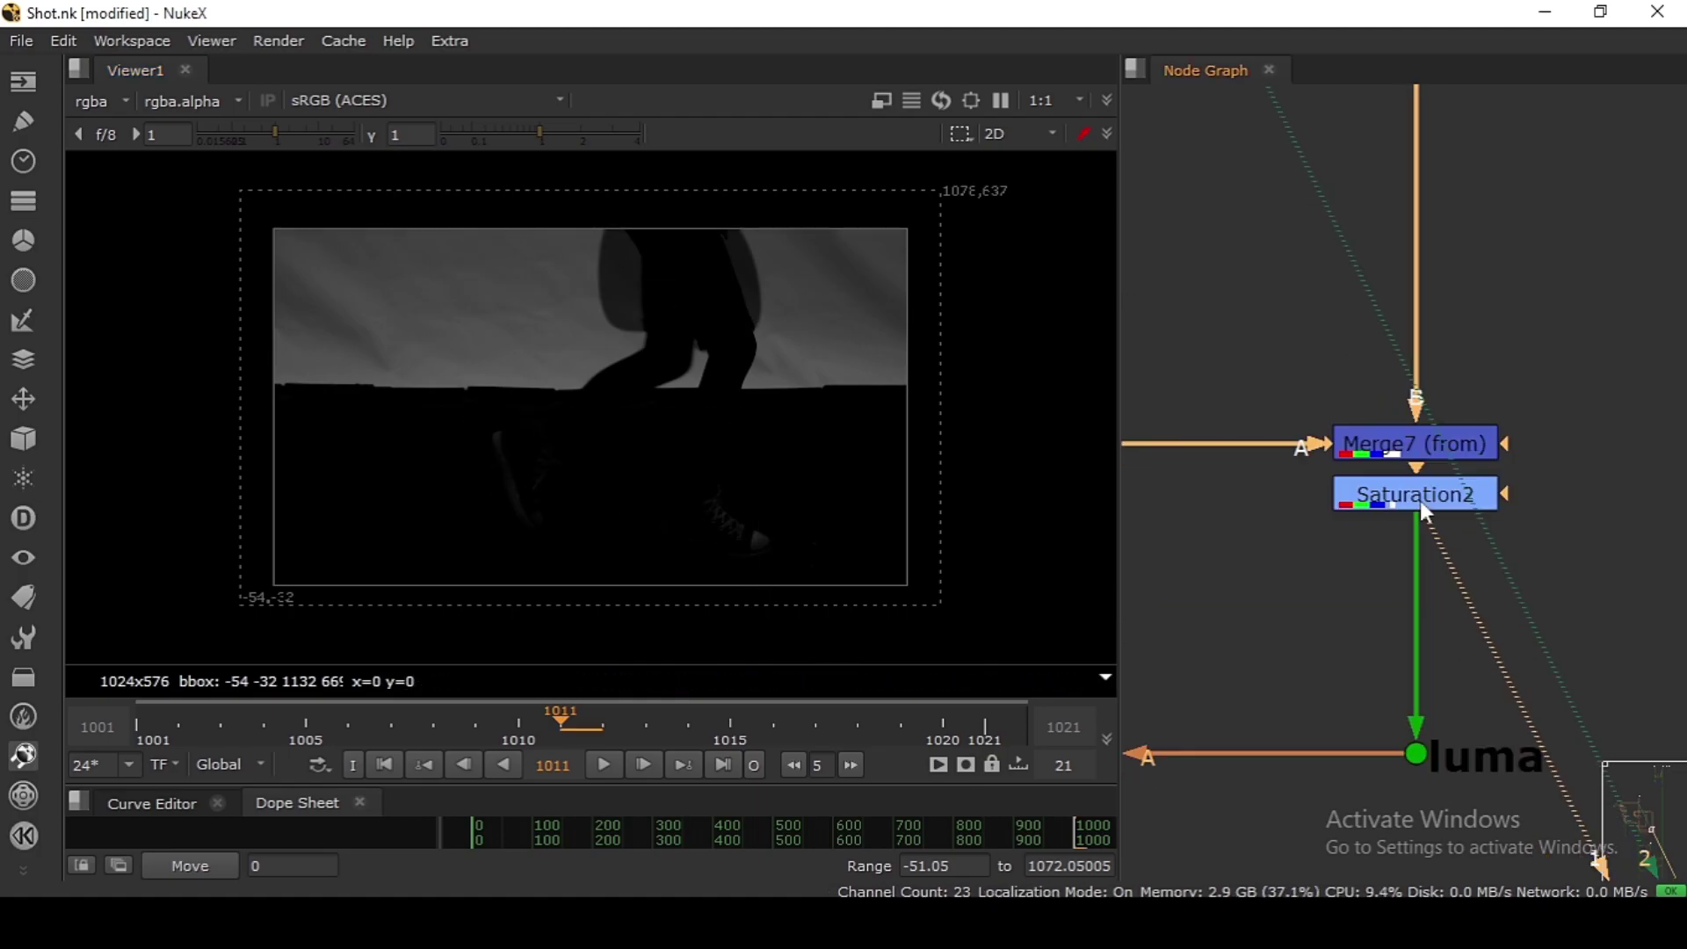
Step: View the Merge8 (plus) result that adds the luma branch back to the despilled plate
{"action": "scroll", "coordinate": [1420, 500], "scroll_direction": "down", "scroll_amount": 5}
{"action": "middle_click_drag", "start_coordinate": [1134, 557], "coordinate": [1318, 536]}
{"action": "scroll", "coordinate": [1312, 540], "scroll_direction": "up", "scroll_amount": 4}
{"action": "left_click", "coordinate": [1350, 516]}
{"action": "key", "text": "d"}
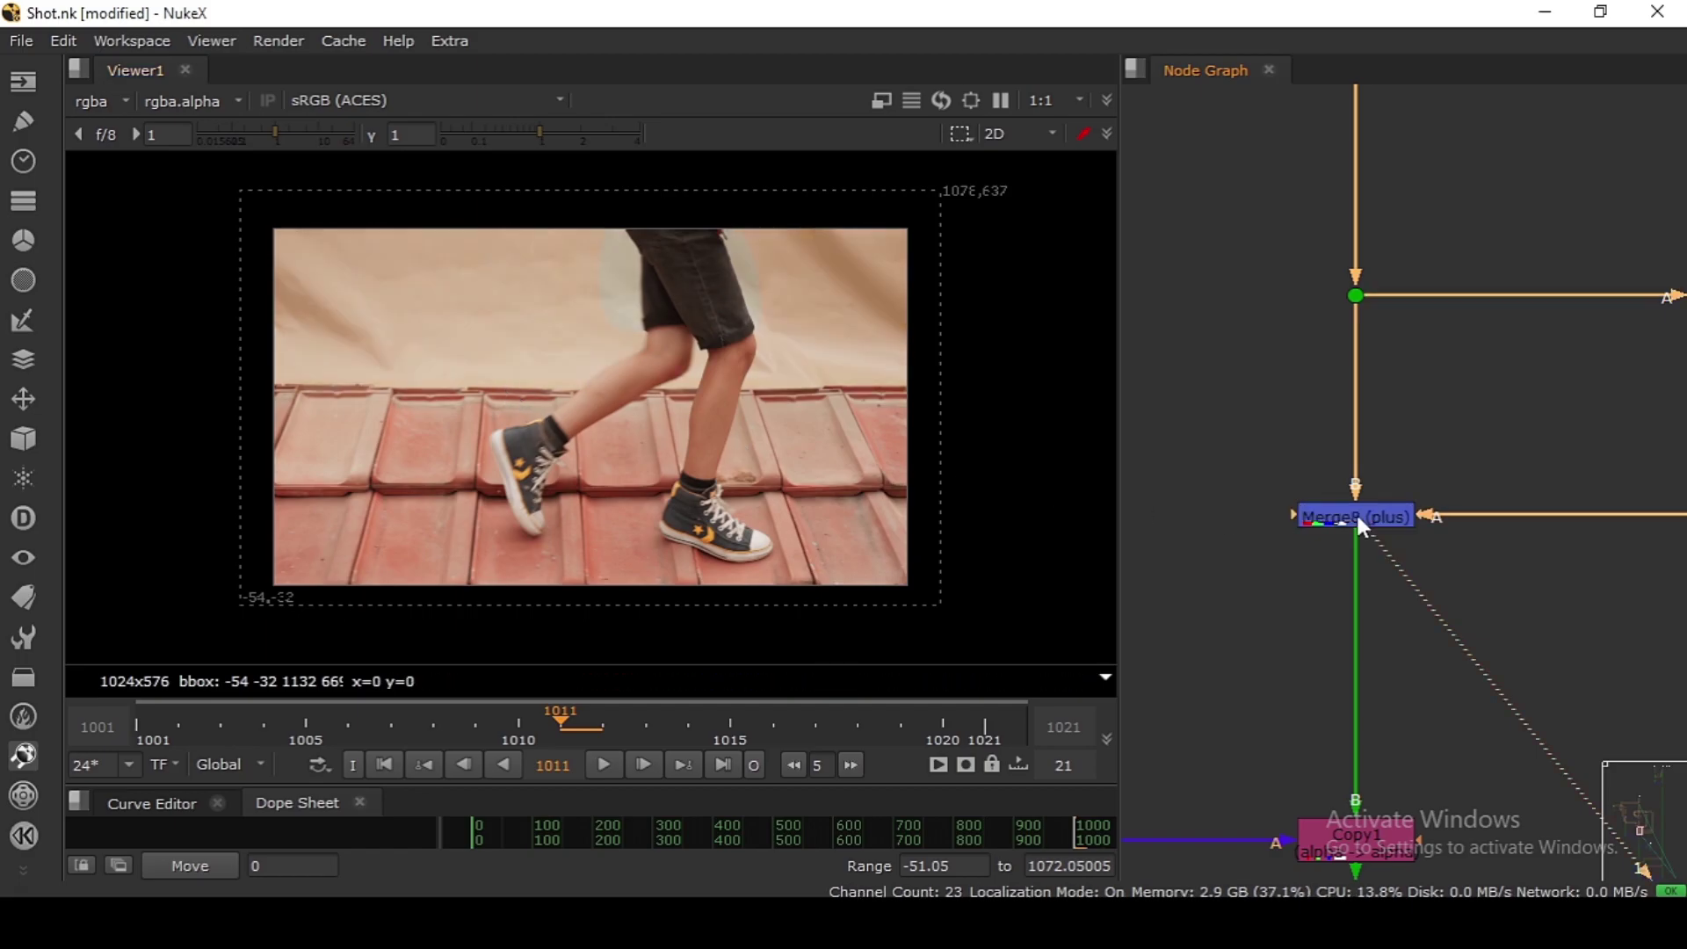
Step: Compare the Merge8 result with the source plate by alternating the two viewer inputs, checking the backdrop luminance
{"action": "scroll", "coordinate": [1357, 512], "scroll_direction": "down", "scroll_amount": 5}
{"action": "middle_click_drag", "start_coordinate": [1347, 505], "coordinate": [1330, 608]}
{"action": "left_click_drag", "start_coordinate": [1292, 290], "coordinate": [1344, 330]}
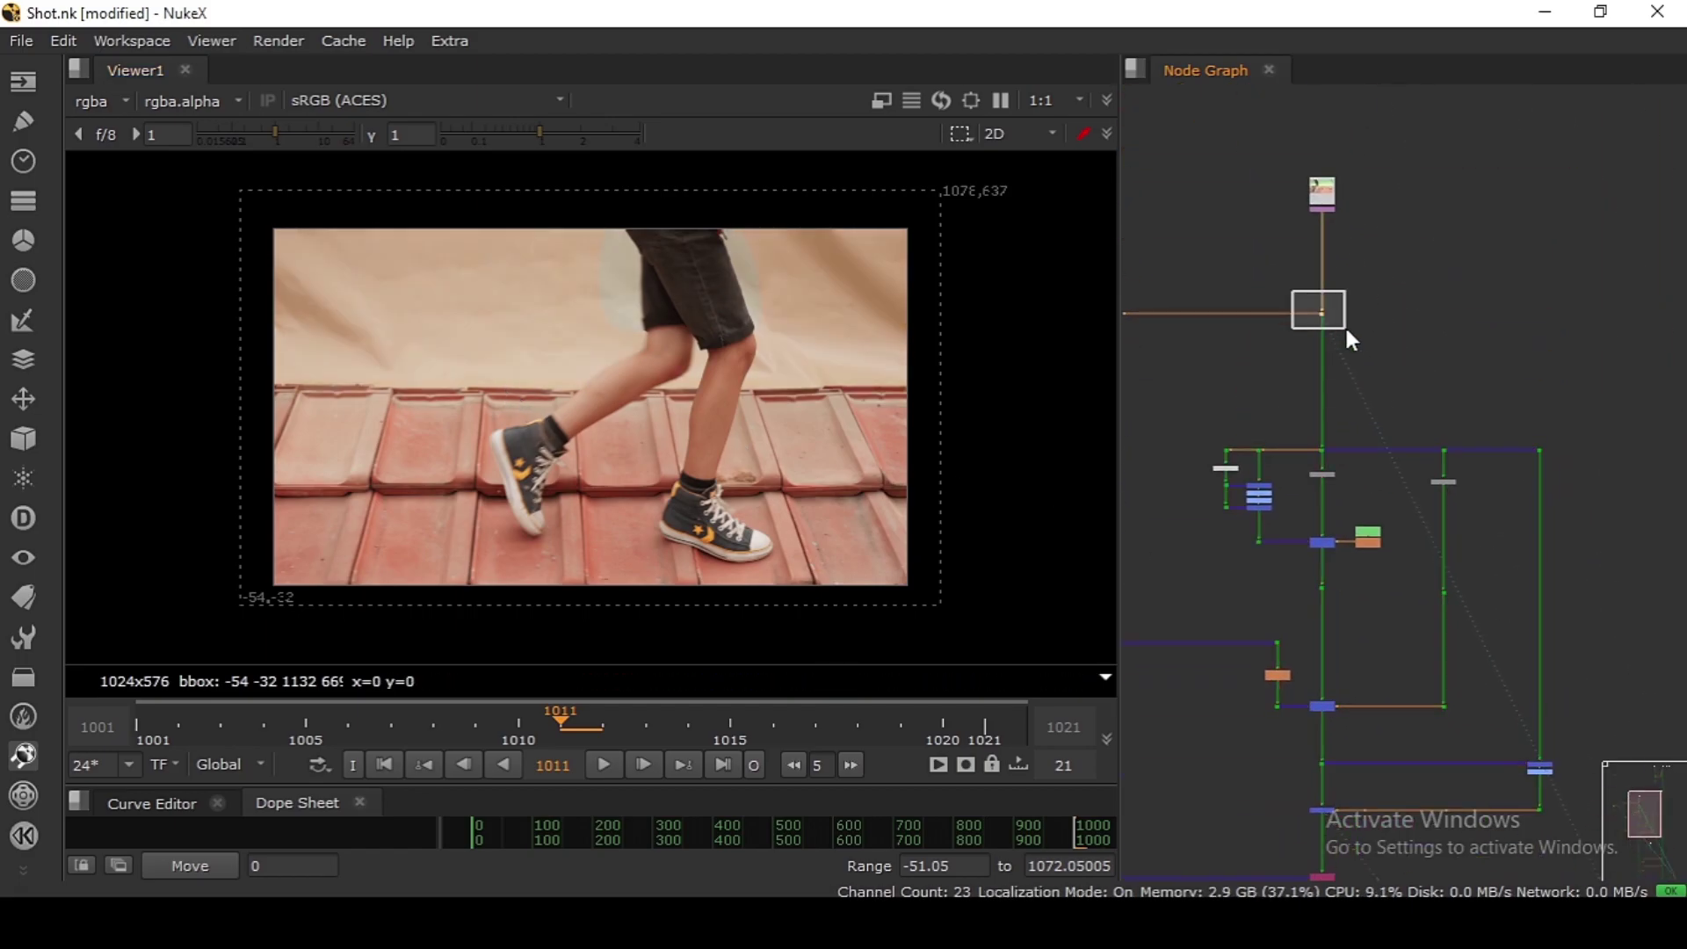
{"action": "key", "text": "1"}
{"action": "key", "text": "1"}
{"action": "key", "text": "2"}
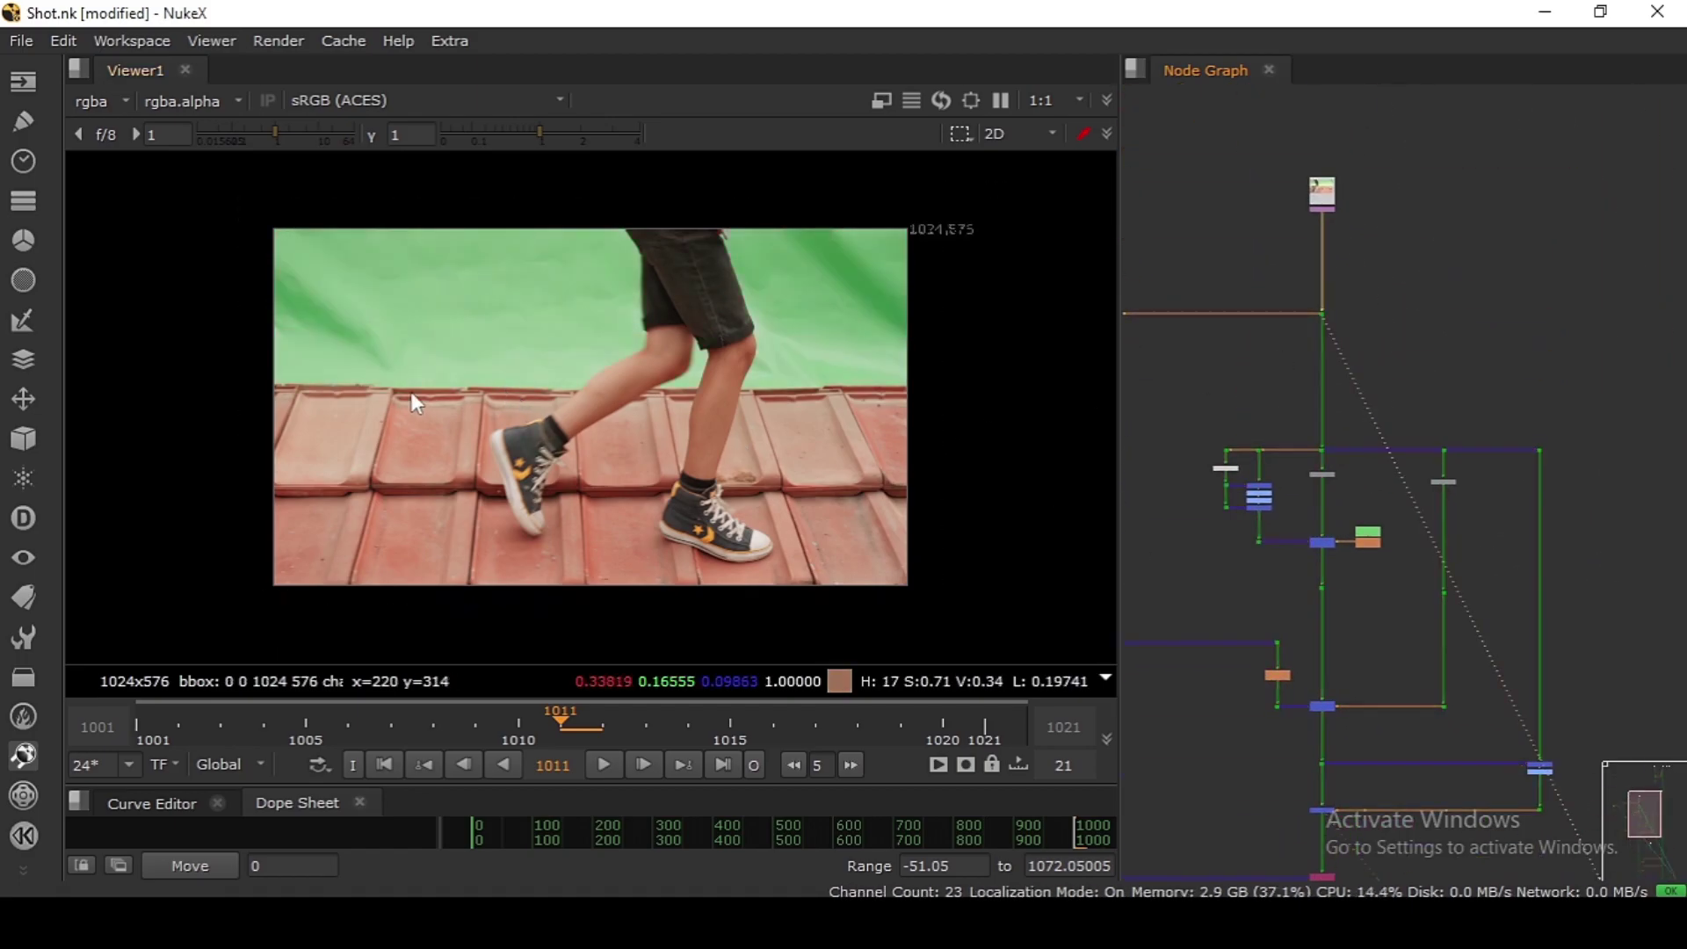
{"action": "key", "text": "1"}
{"action": "key", "text": "2"}
{"action": "key", "text": "1"}
{"action": "key", "text": "1"}
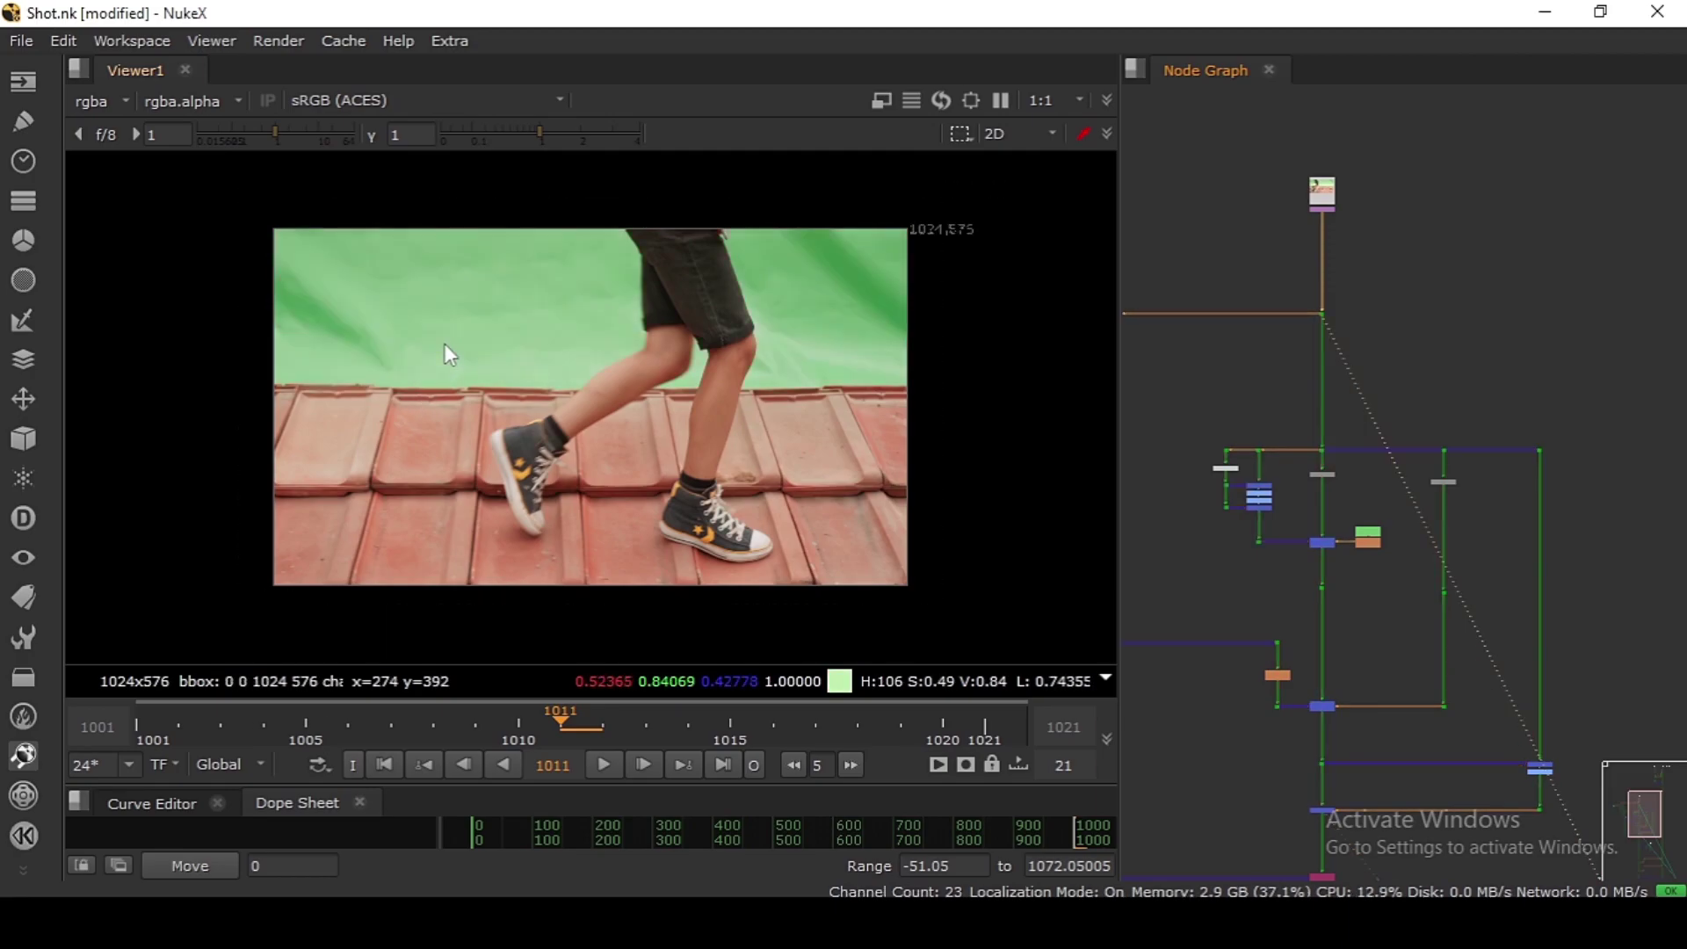
{"action": "key", "text": "2"}
{"action": "key", "text": "1"}
{"action": "key", "text": "2"}
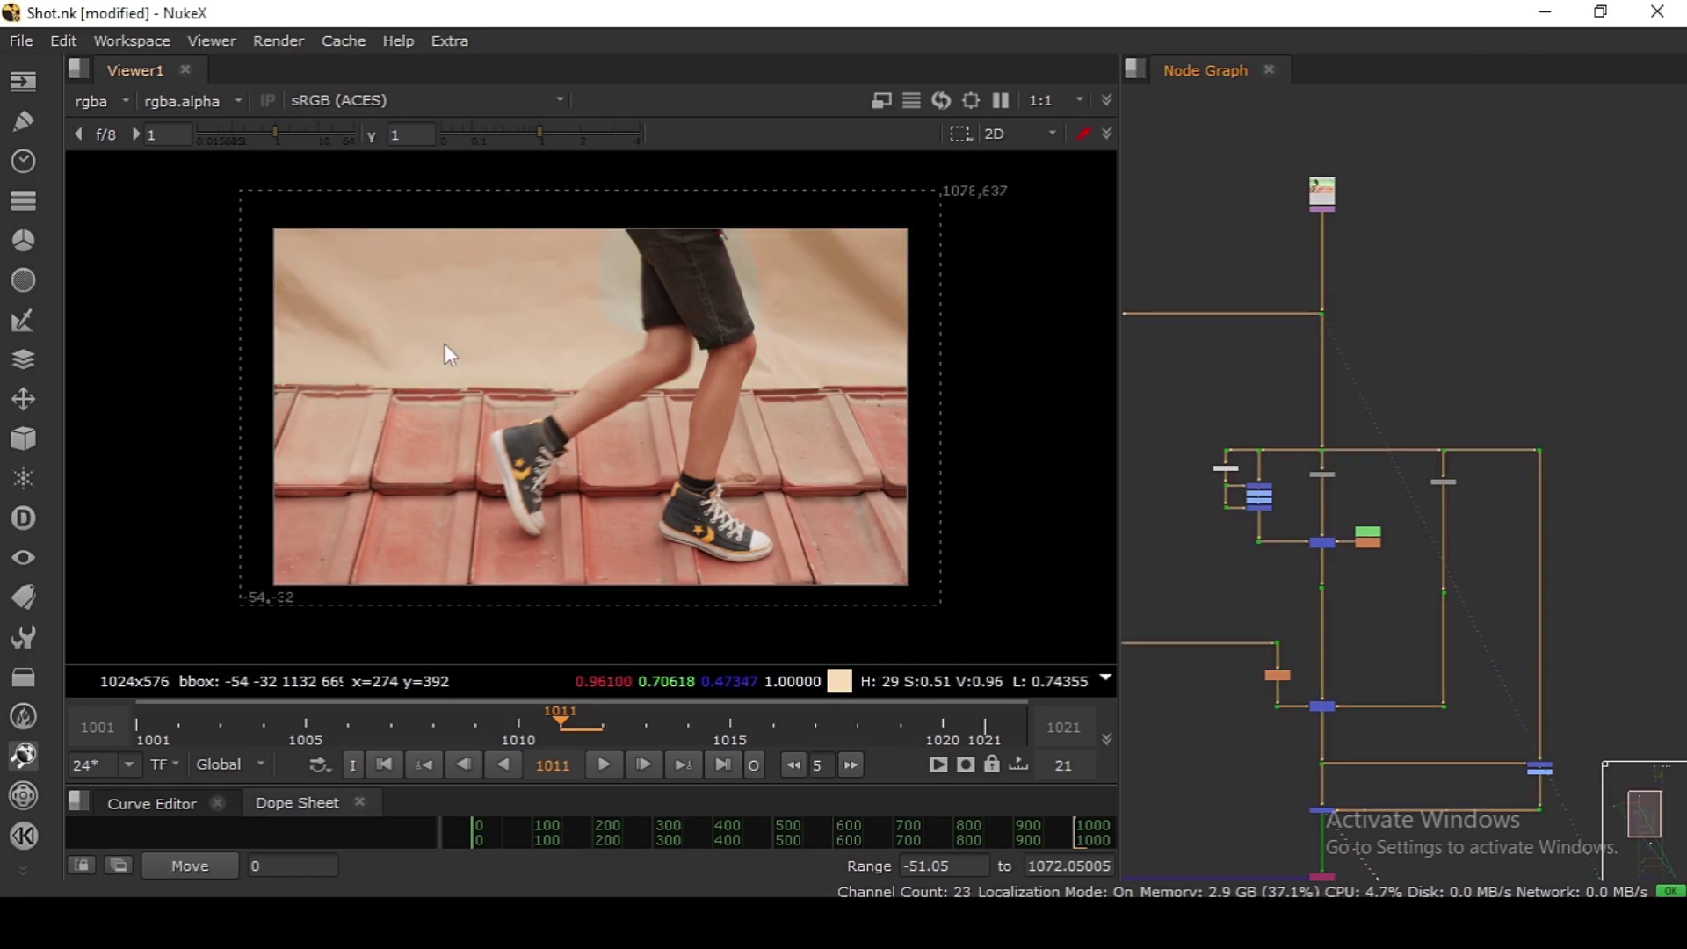
Step: Alternate the two viewer inputs again to compare the despilled result with the green backdrop plate
{"action": "key", "text": "1"}
{"action": "key", "text": "2"}
{"action": "key", "text": "1"}
Step: View the Copy1 result below Merge8 and examine its copied alpha channel
{"action": "middle_click_drag", "start_coordinate": [1345, 839], "coordinate": [1368, 477]}
{"action": "scroll", "coordinate": [1368, 476], "scroll_direction": "down", "scroll_amount": 4}
{"action": "scroll", "coordinate": [1368, 479], "scroll_direction": "up", "scroll_amount": 5}
{"action": "scroll", "coordinate": [1326, 466], "scroll_direction": "down", "scroll_amount": 4}
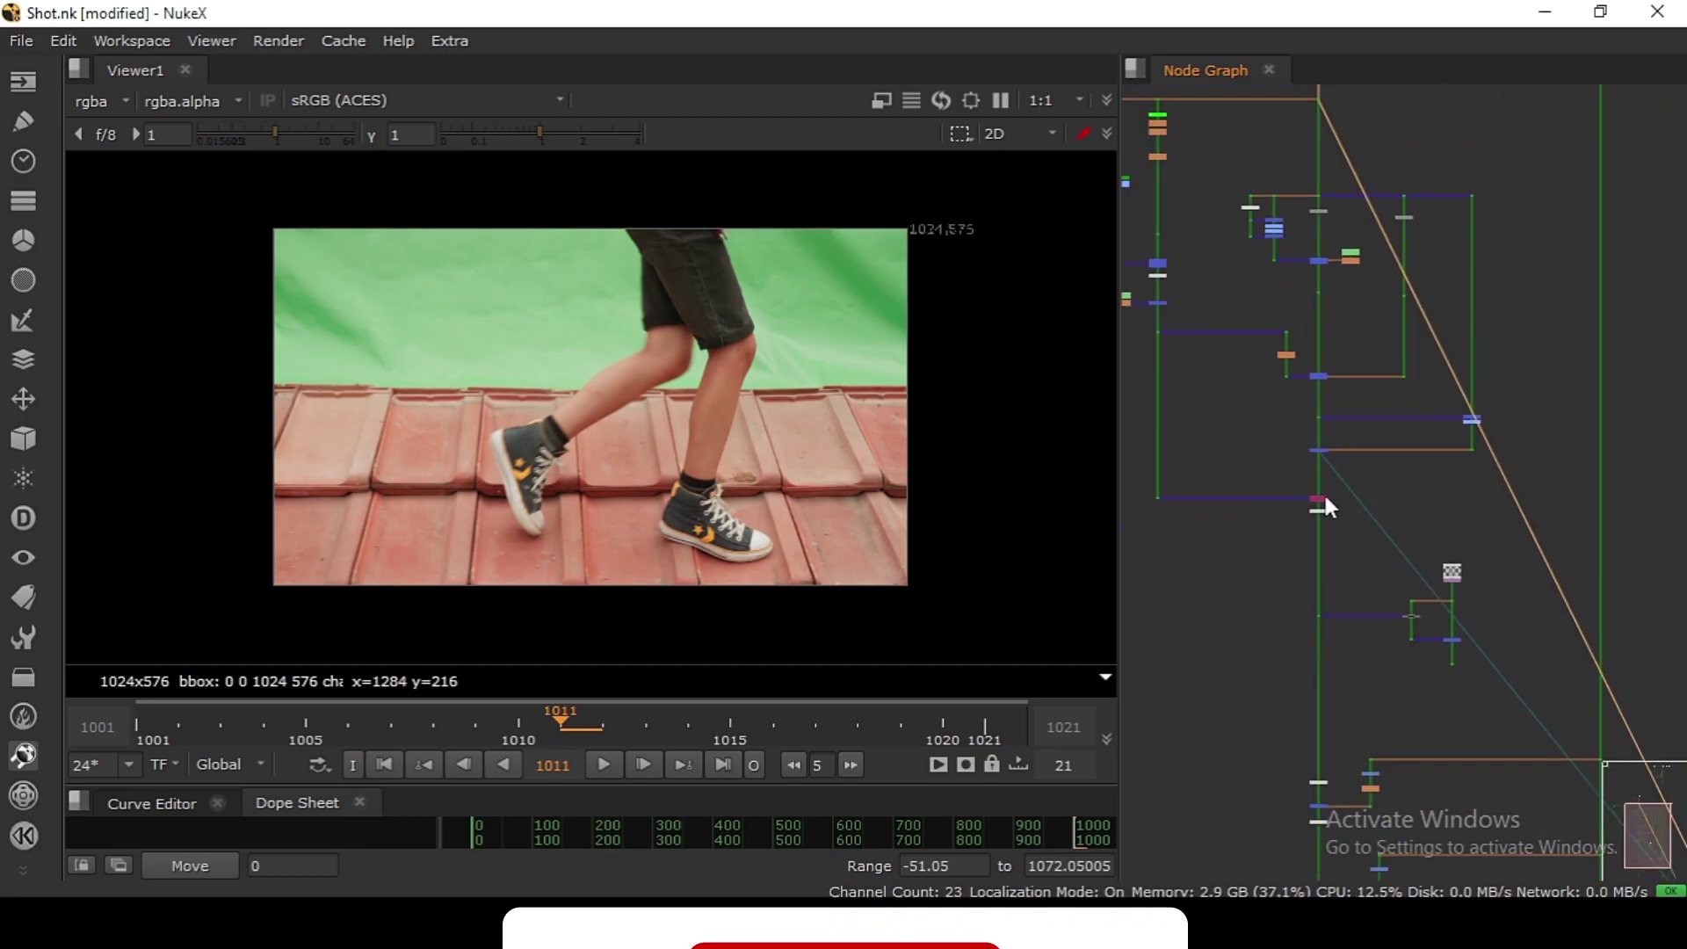
{"action": "scroll", "coordinate": [1320, 498], "scroll_direction": "up", "scroll_amount": 9}
{"action": "left_click", "coordinate": [1312, 507]}
{"action": "key", "text": "1"}
{"action": "scroll", "coordinate": [1315, 518], "scroll_direction": "down", "scroll_amount": 2}
{"action": "key", "text": "a"}
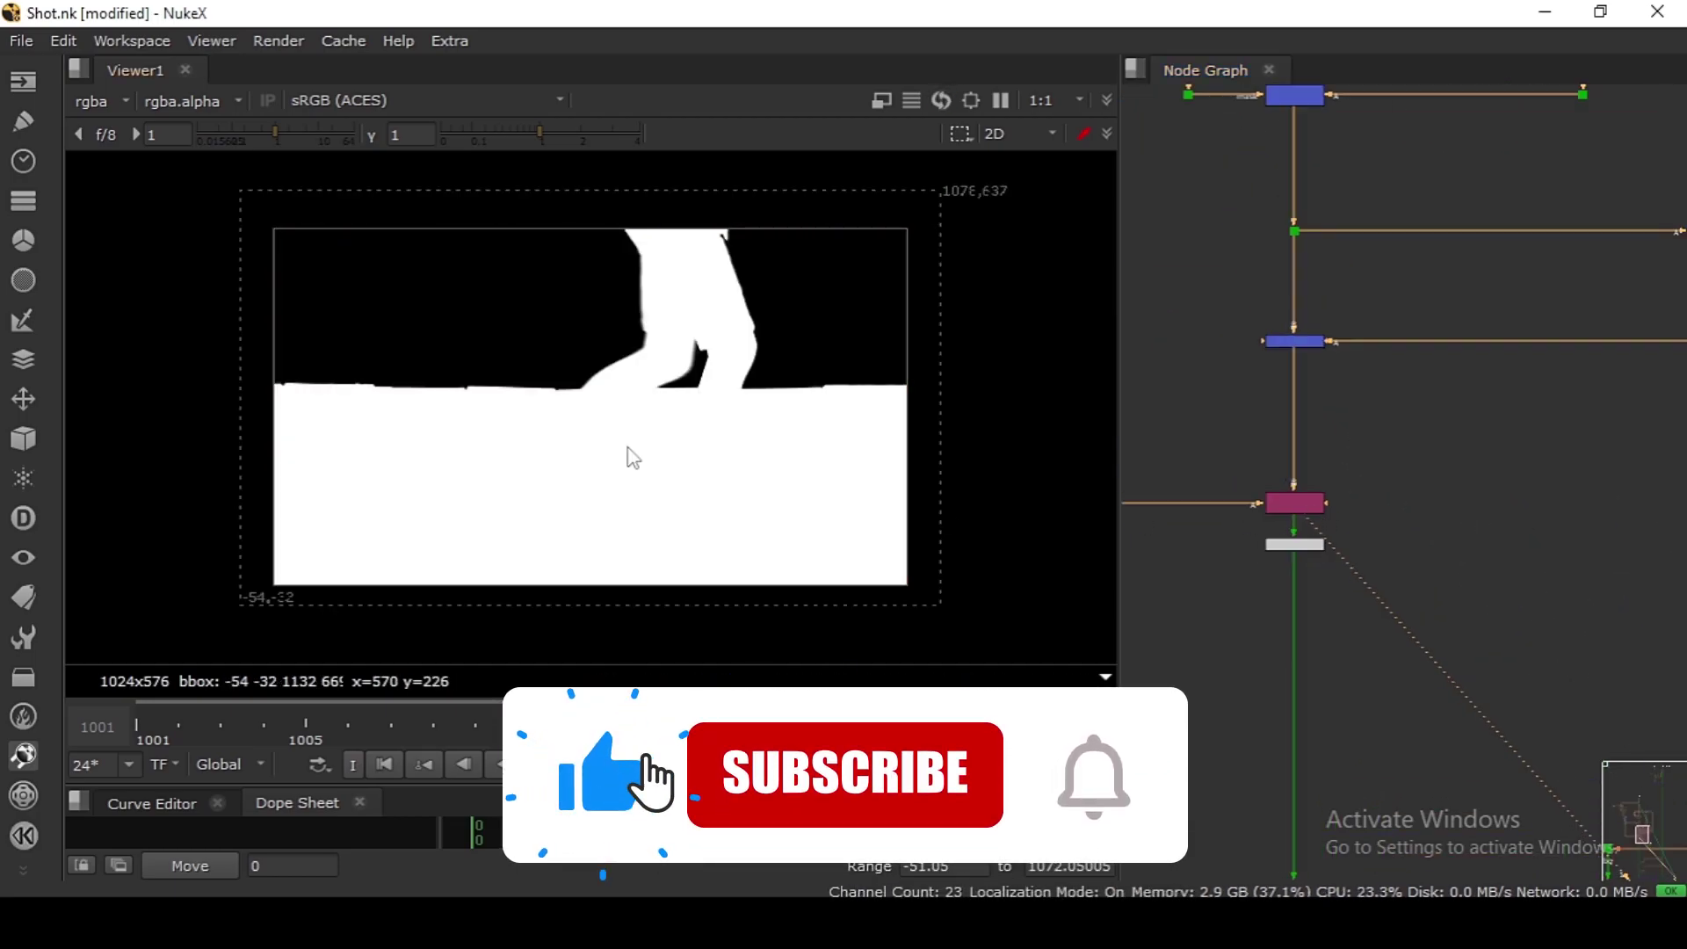
Step: View the Premult1 output in full color and inspect the foreground edges around the shorts and knee
{"action": "scroll", "coordinate": [1339, 567], "scroll_direction": "up", "scroll_amount": 3}
{"action": "key", "text": "a"}
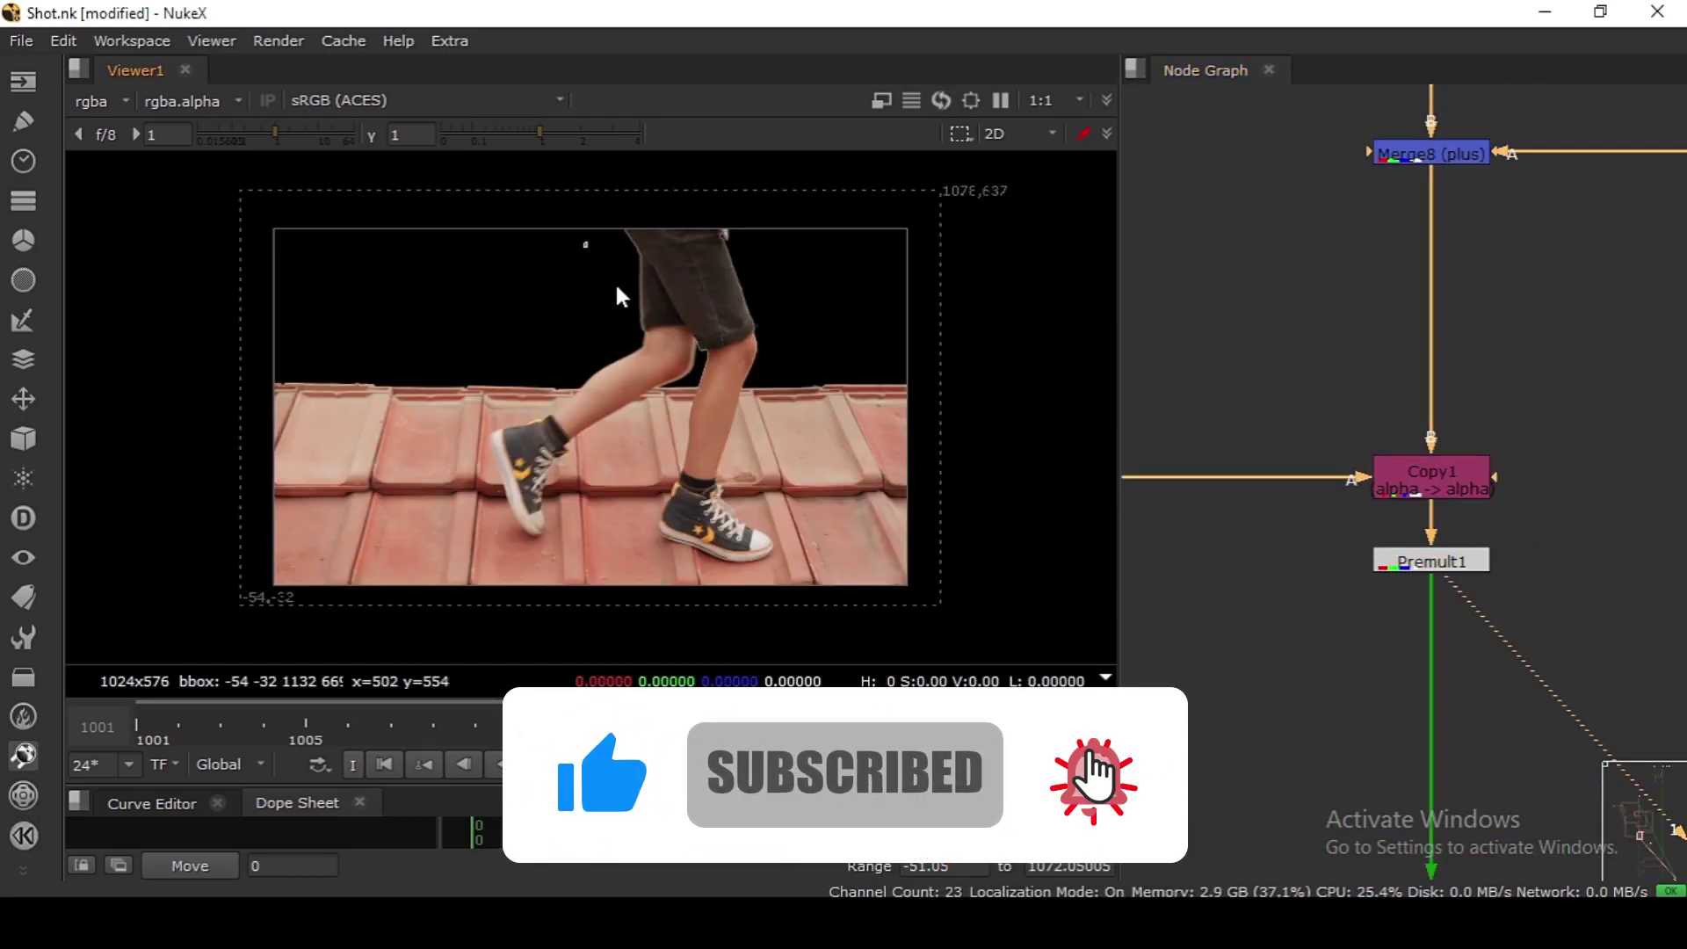
{"action": "left_click_drag", "start_coordinate": [346, 199], "coordinate": [828, 613]}
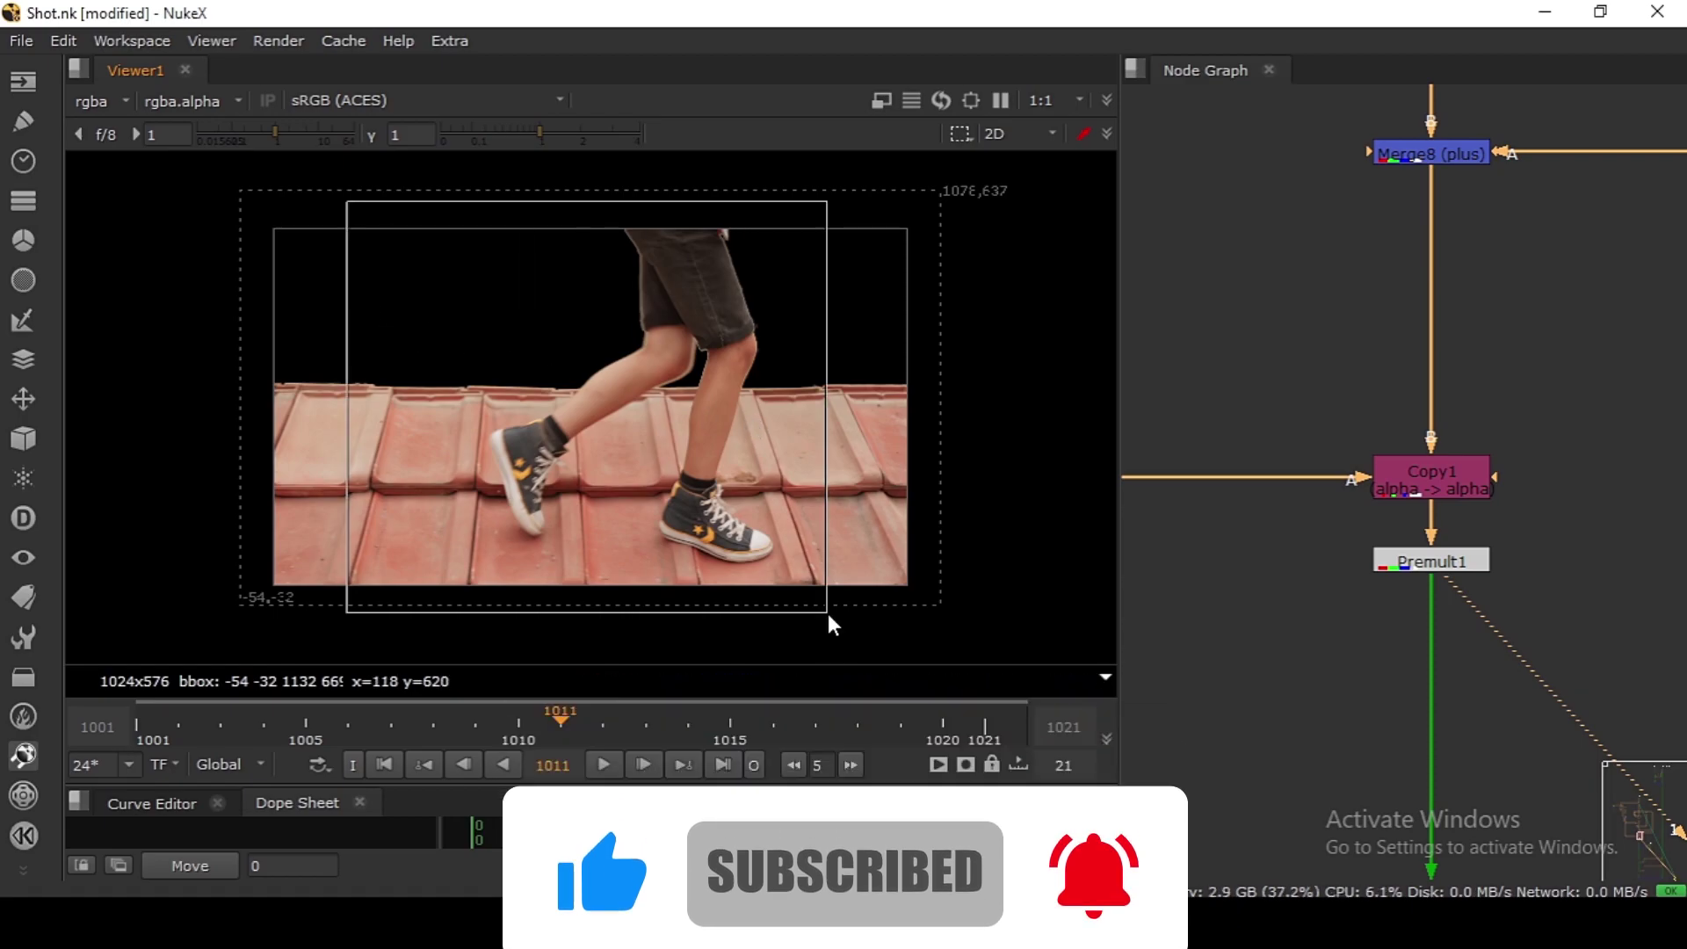
{"action": "scroll", "coordinate": [662, 286], "scroll_direction": "up", "scroll_amount": 4}
{"action": "scroll", "coordinate": [895, 424], "scroll_direction": "up", "scroll_amount": 3}
{"action": "middle_click_drag", "start_coordinate": [895, 423], "coordinate": [801, 417]}
{"action": "left_click_drag", "start_coordinate": [644, 250], "coordinate": [813, 463]}
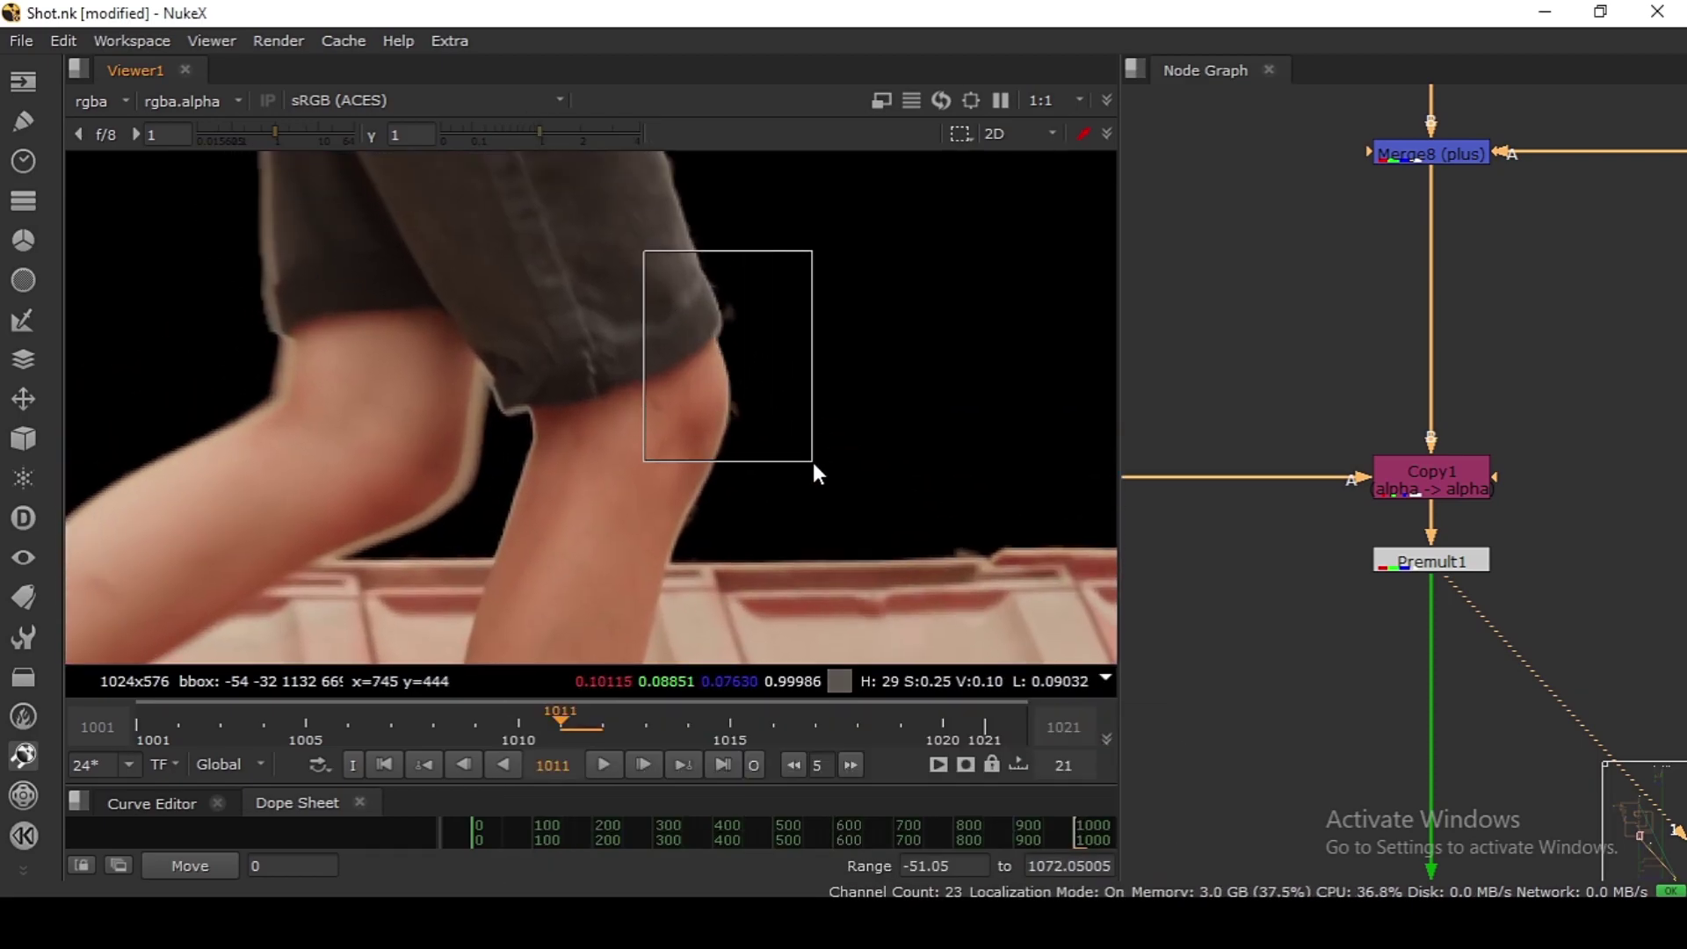
{"action": "key", "text": "f"}
Step: View the checkerboard background of the Check branch
{"action": "scroll", "coordinate": [1460, 536], "scroll_direction": "down", "scroll_amount": 6}
{"action": "middle_click_drag", "start_coordinate": [1489, 597], "coordinate": [1374, 535]}
{"action": "scroll", "coordinate": [1374, 535], "scroll_direction": "up", "scroll_amount": 3}
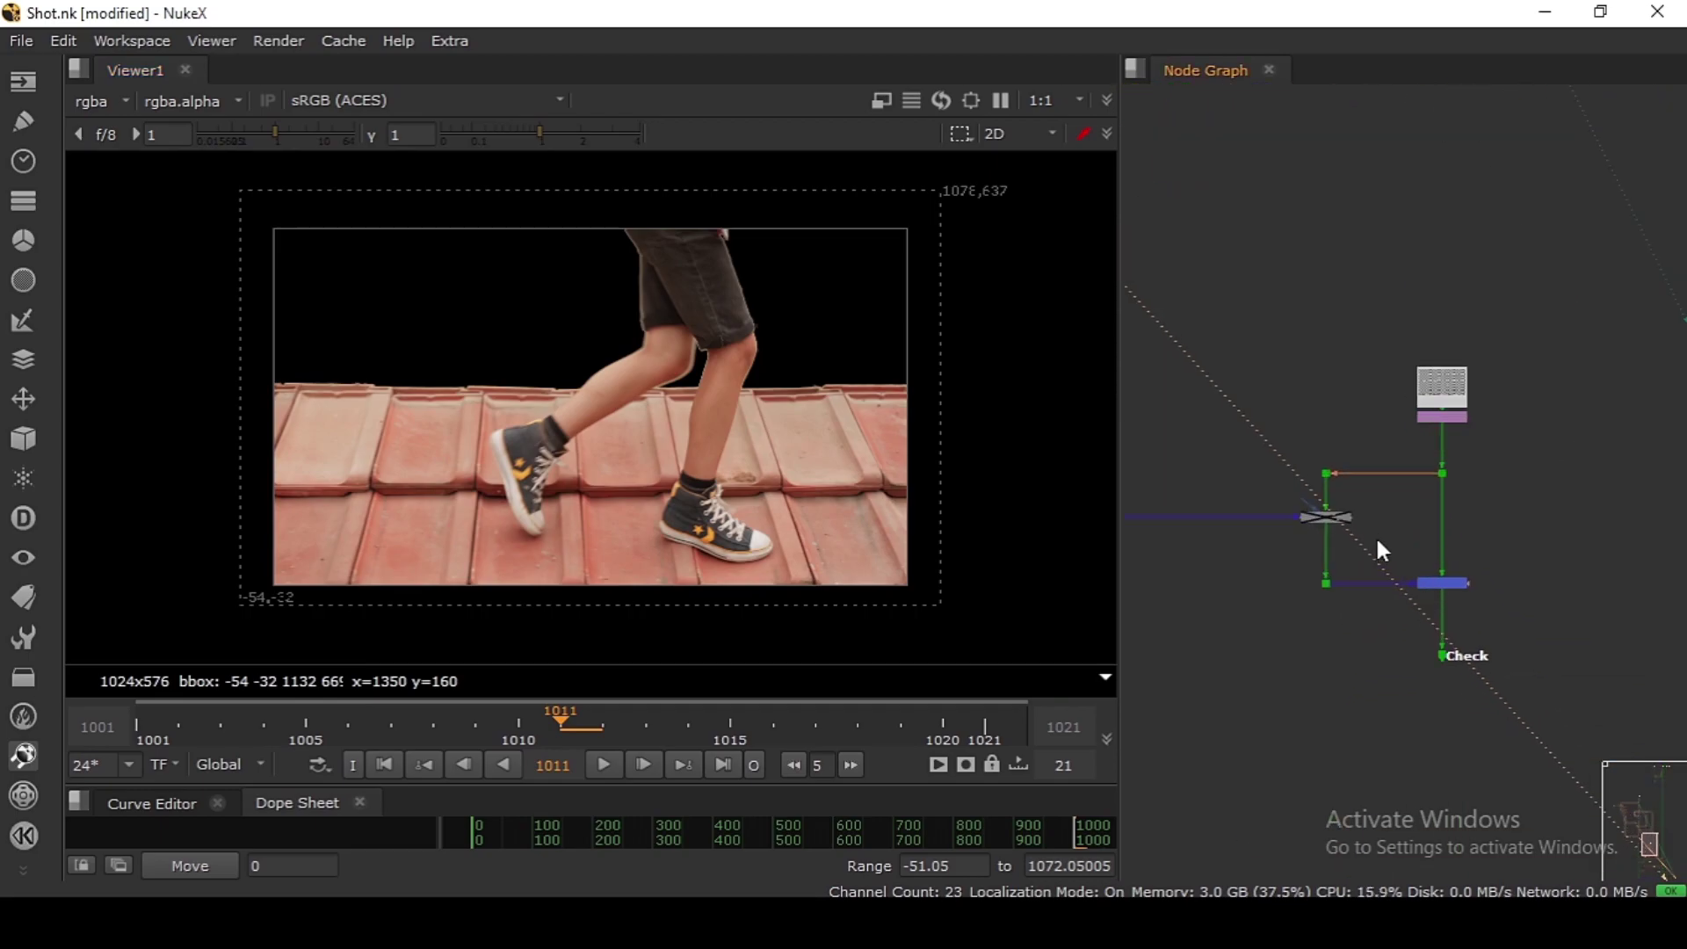
{"action": "left_click", "coordinate": [1442, 416]}
{"action": "key", "text": "1"}
{"action": "left_click", "coordinate": [1206, 470]}
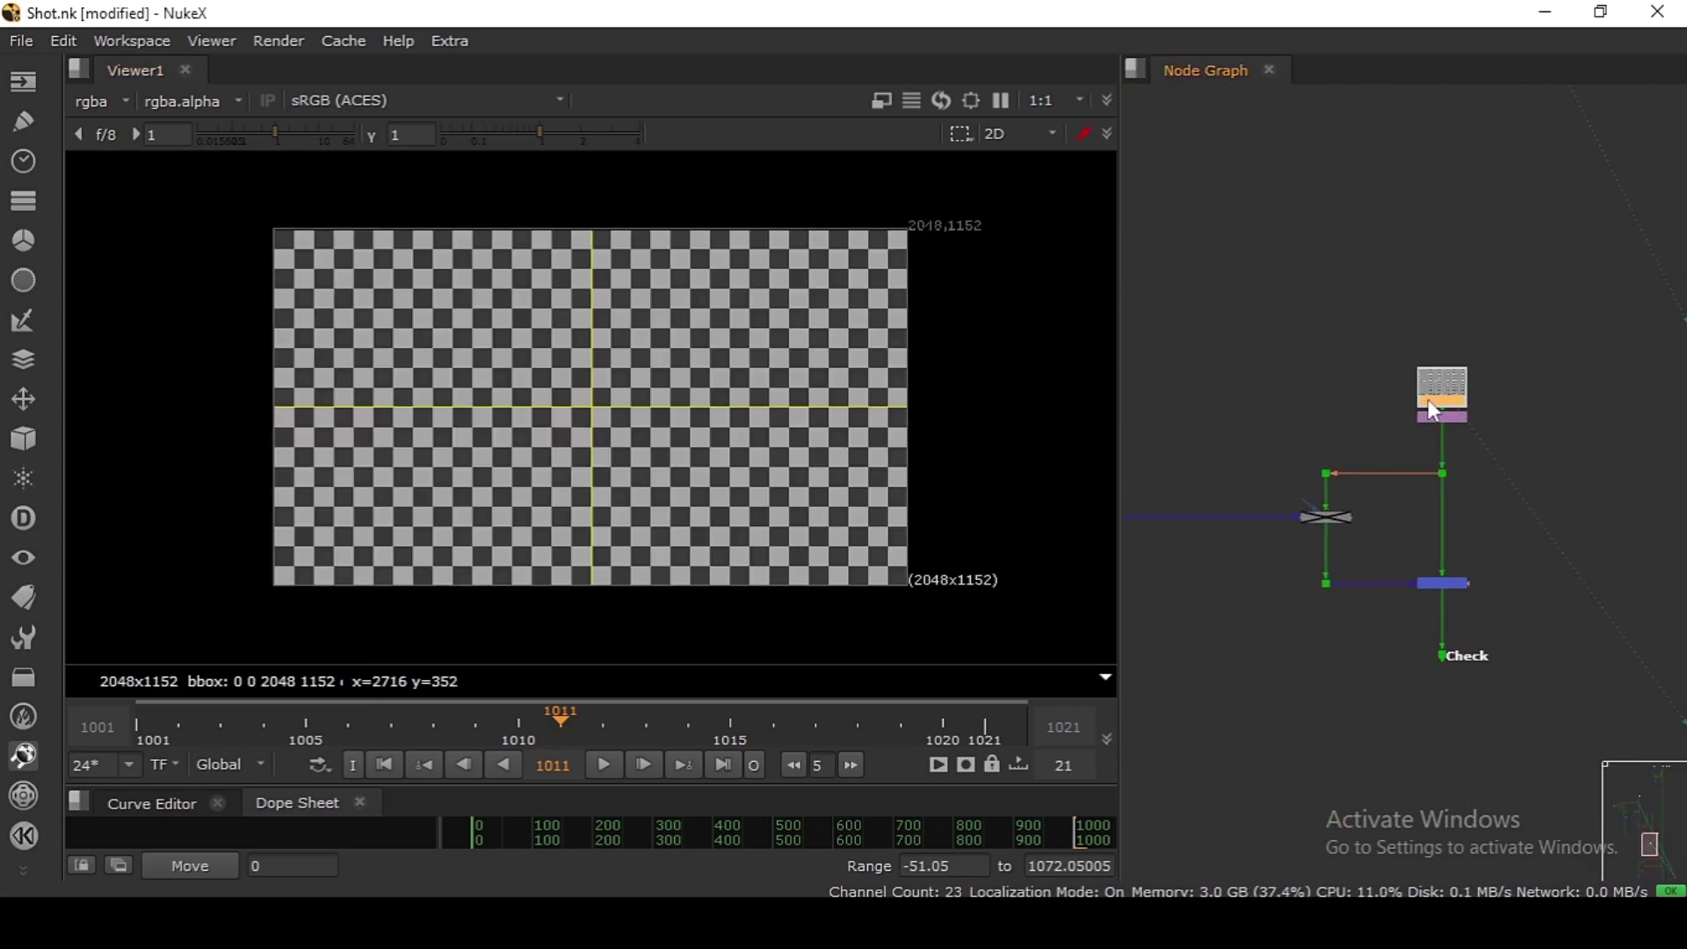
Step: View the Check output with the foreground merged over the checkerboard and inspect the leg edges
{"action": "scroll", "coordinate": [1431, 516], "scroll_direction": "up", "scroll_amount": 3}
{"action": "left_click_drag", "start_coordinate": [1510, 591], "coordinate": [1569, 650]}
{"action": "key", "text": "1"}
{"action": "left_click", "coordinate": [1617, 682]}
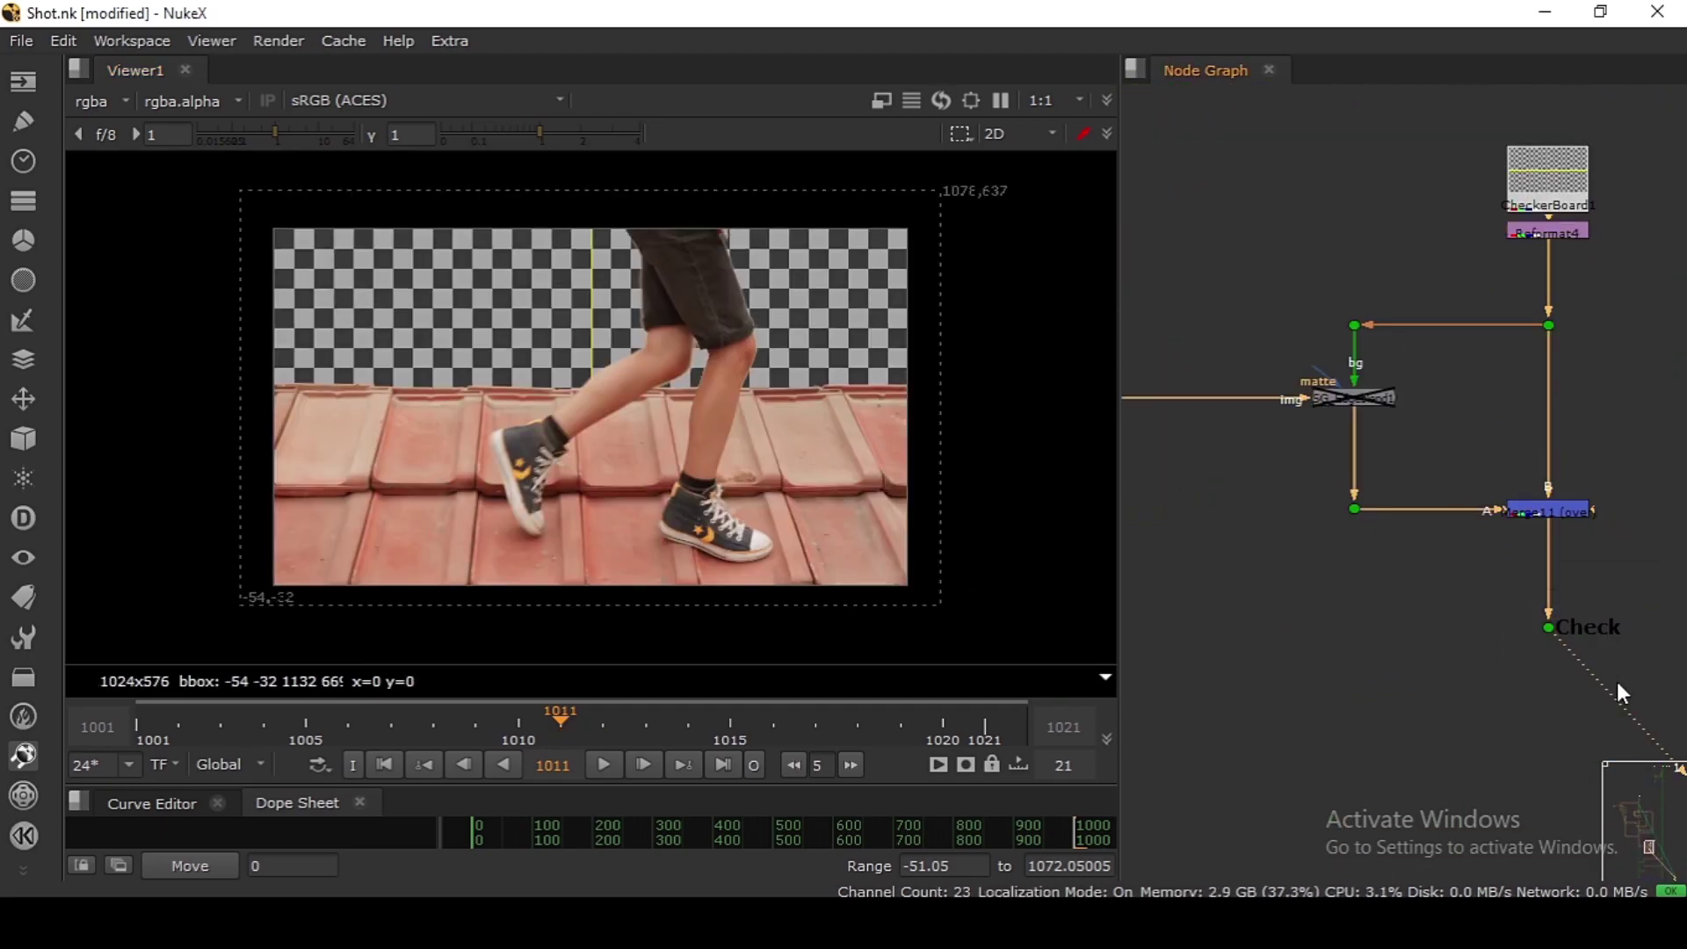
{"action": "middle_click_drag", "start_coordinate": [1617, 682], "coordinate": [1601, 722]}
{"action": "scroll", "coordinate": [646, 321], "scroll_direction": "up", "scroll_amount": 2}
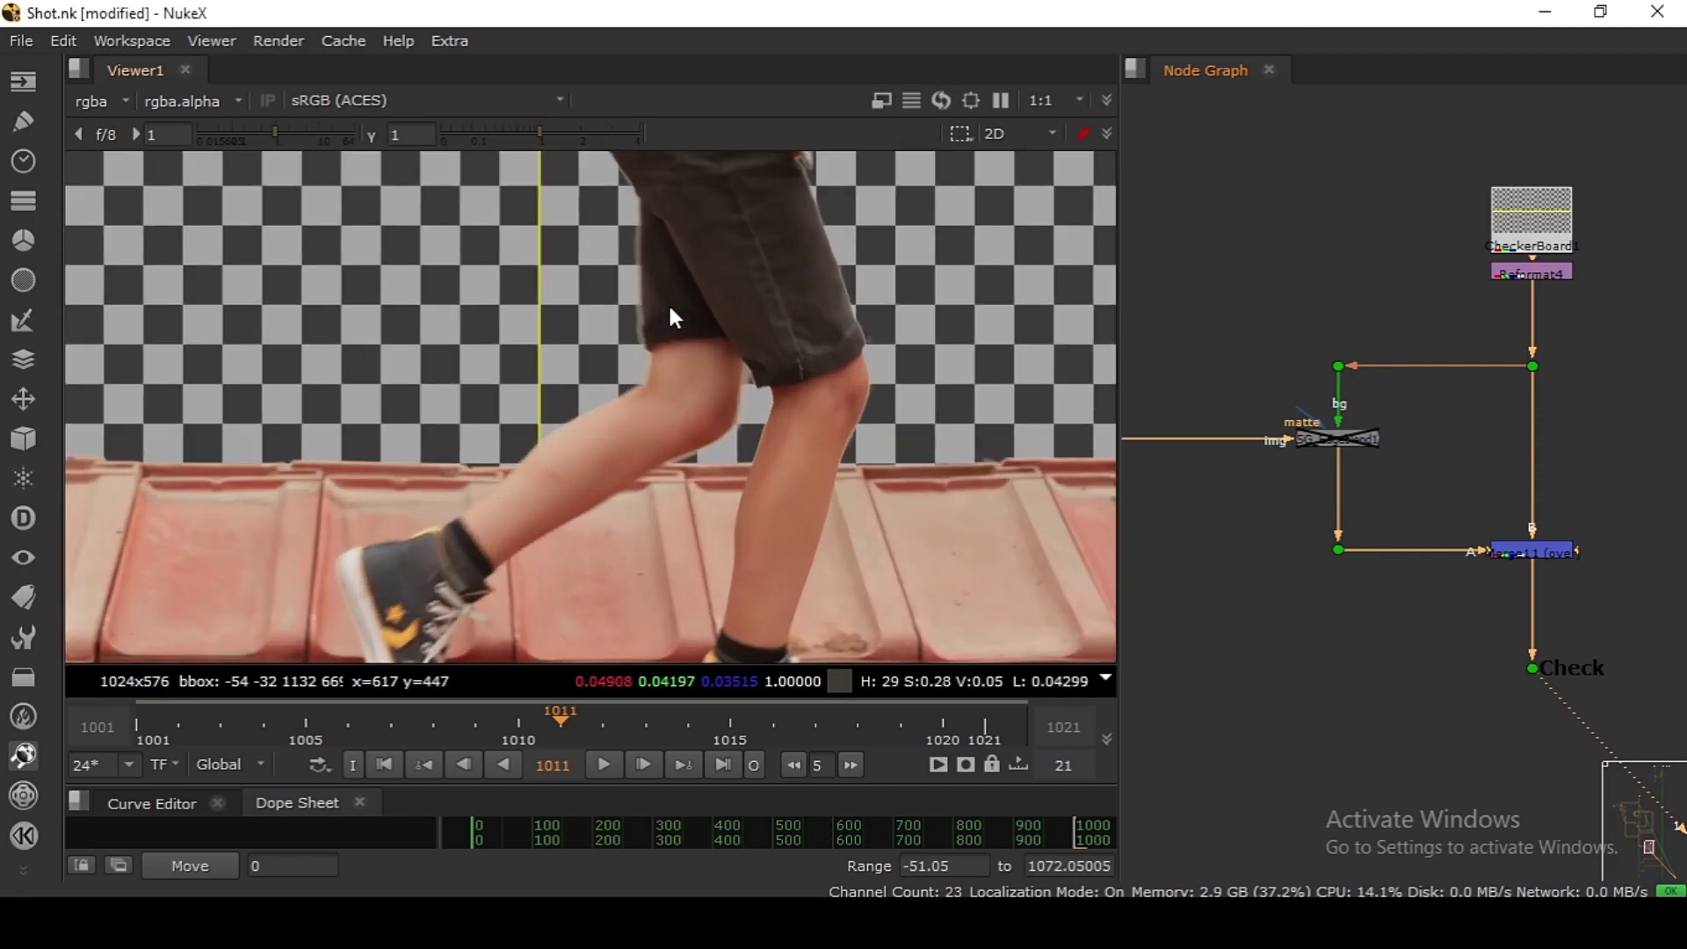
Step: Check the keyed edges over the checkerboard on frames 1010 and 1009, looking closely at the shorts
{"action": "left_click", "coordinate": [728, 734]}
{"action": "key", "text": "f"}
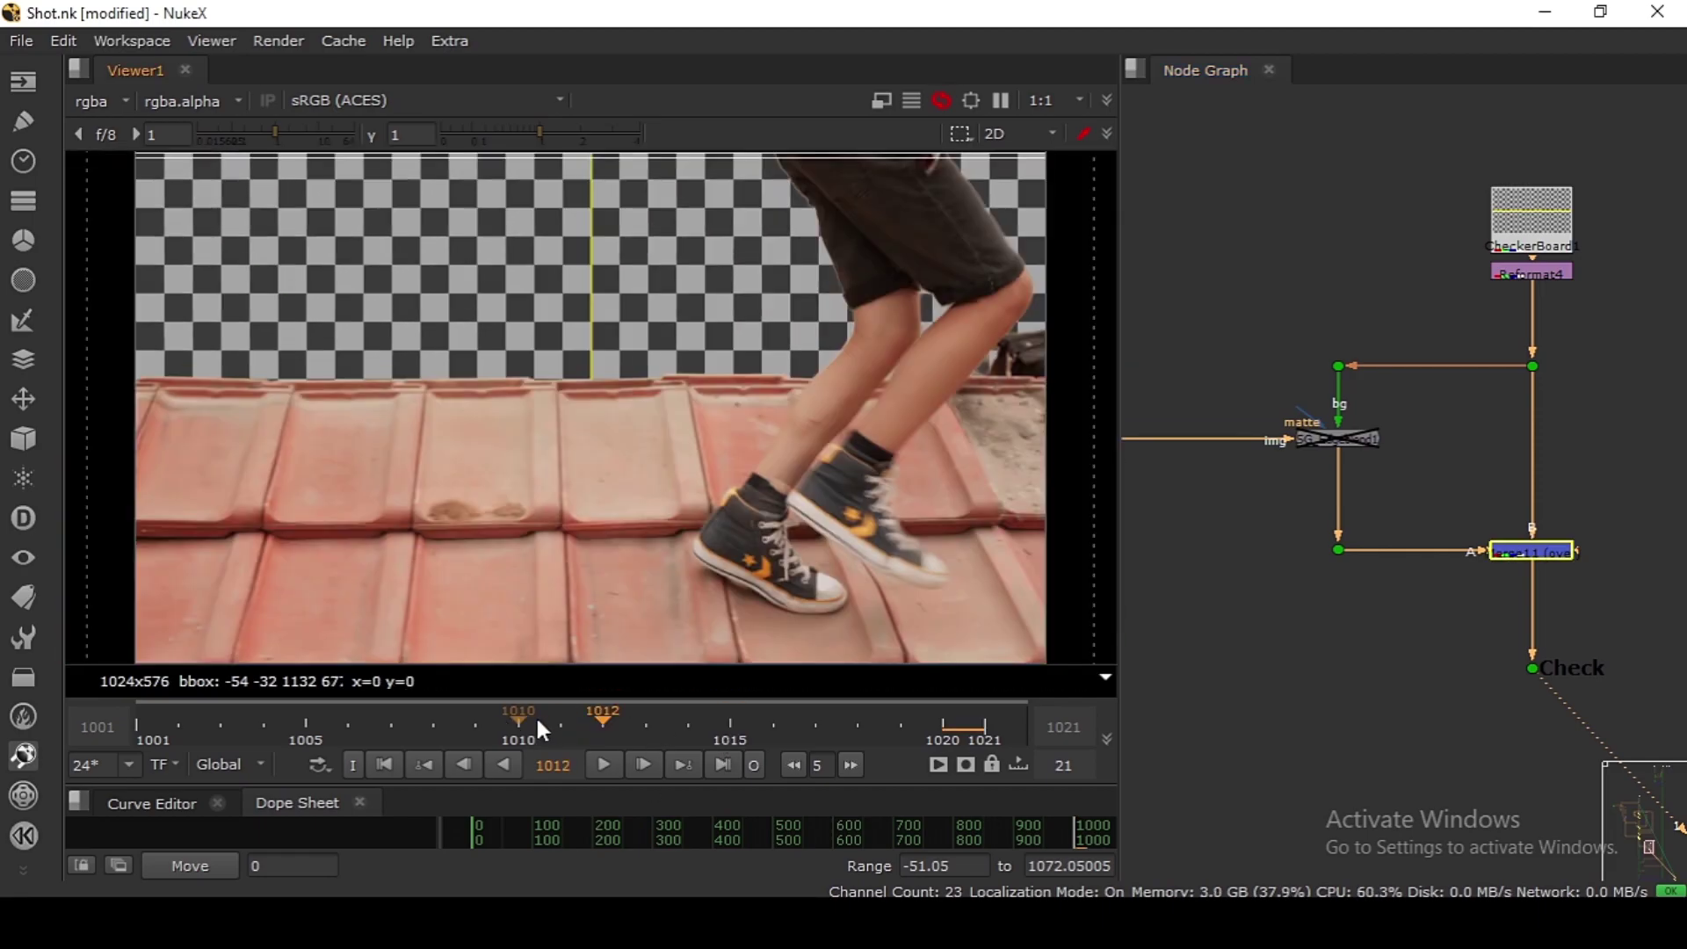
{"action": "left_click", "coordinate": [536, 723]}
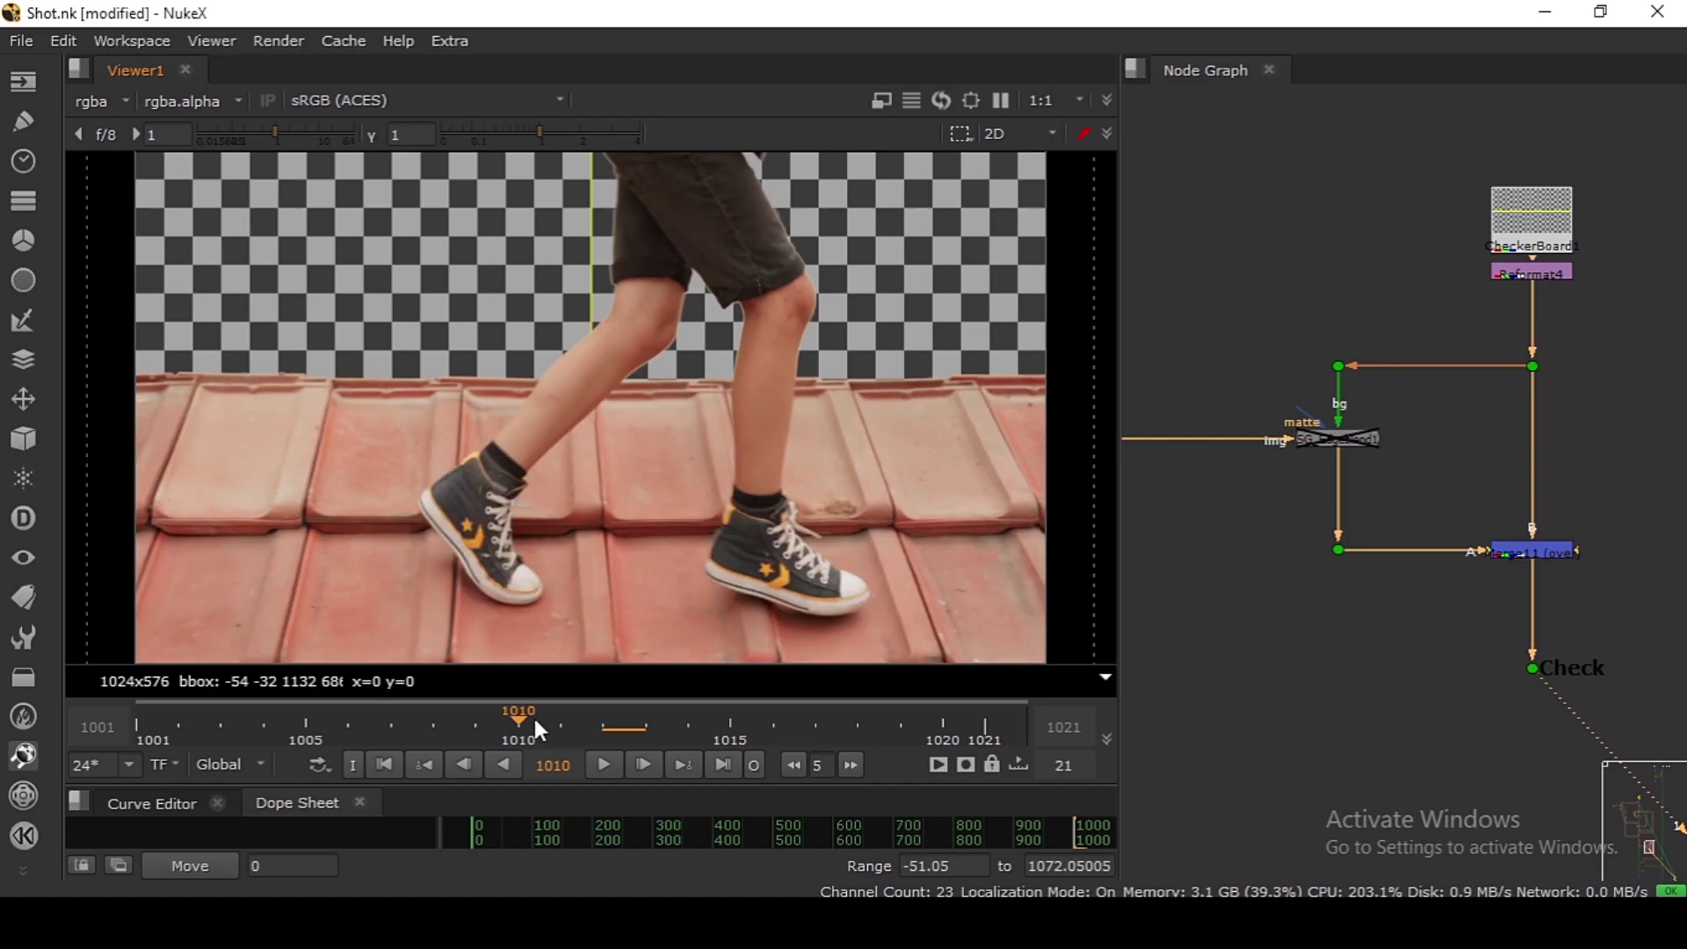
{"action": "left_click", "coordinate": [475, 711]}
{"action": "scroll", "coordinate": [621, 188], "scroll_direction": "up", "scroll_amount": 6}
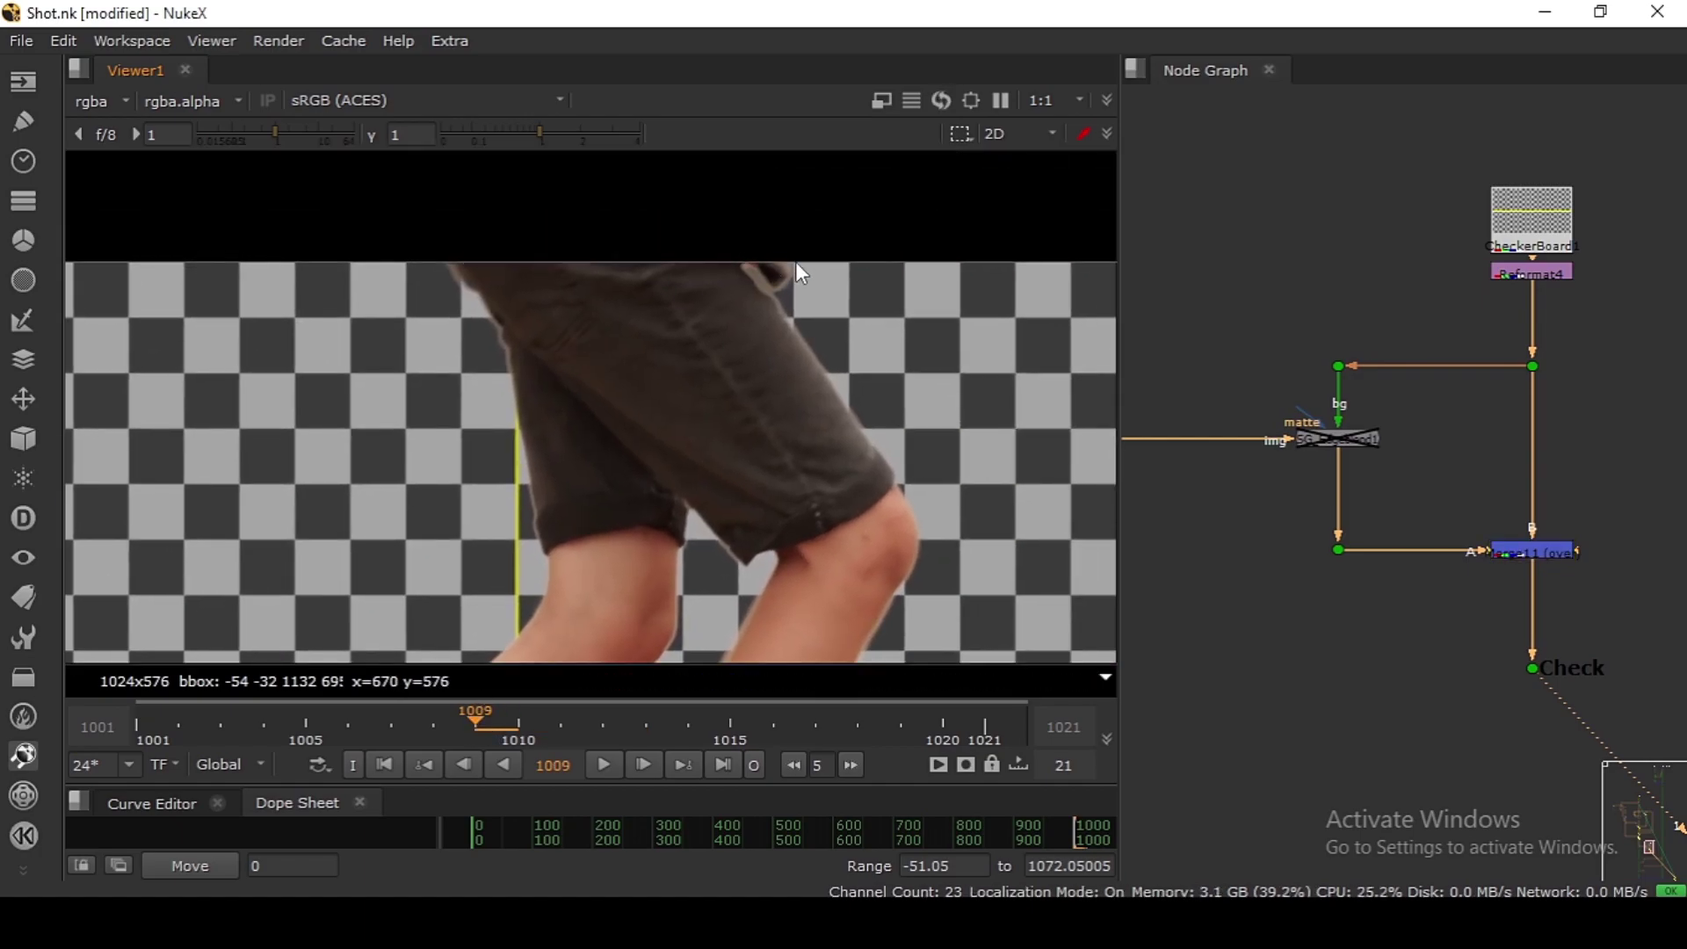
{"action": "middle_click_drag", "start_coordinate": [369, 410], "coordinate": [359, 311]}
{"action": "scroll", "coordinate": [1314, 468], "scroll_direction": "down", "scroll_amount": 2}
Step: Enable the SG_Edgeblend1 node in the Check branch and inspect the knee and shorts edges
{"action": "middle_click_drag", "start_coordinate": [1314, 468], "coordinate": [1421, 499]}
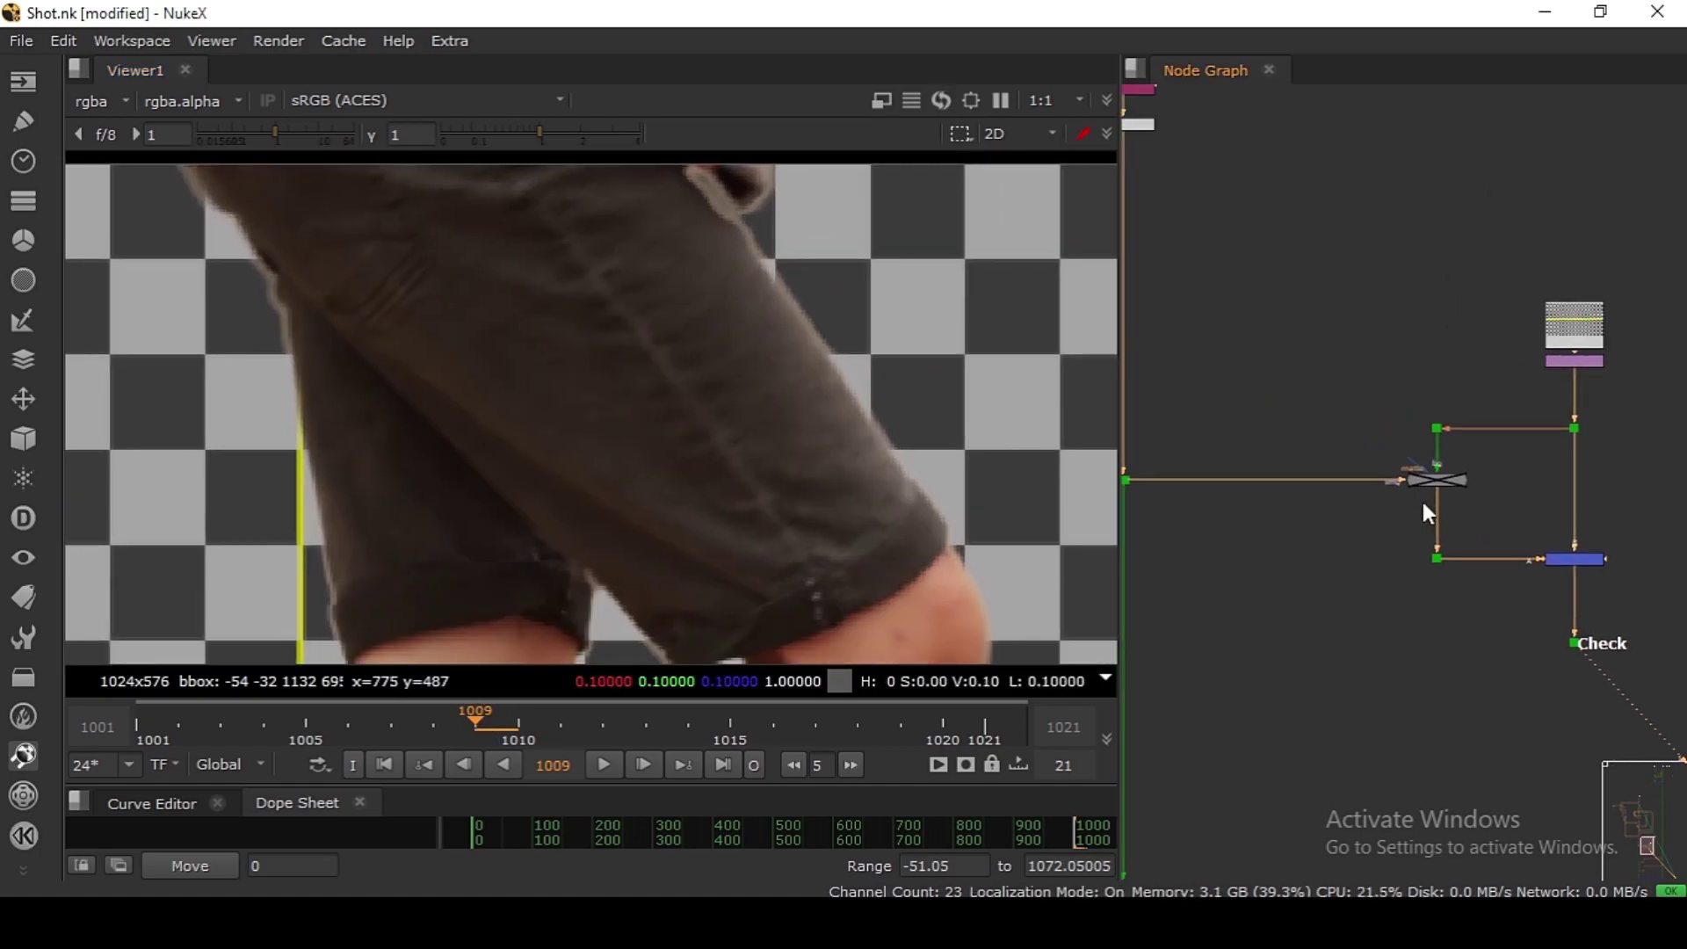
{"action": "scroll", "coordinate": [1426, 490], "scroll_direction": "up", "scroll_amount": 3}
{"action": "left_click_drag", "start_coordinate": [1439, 483], "coordinate": [1442, 485]}
{"action": "key", "text": "d"}
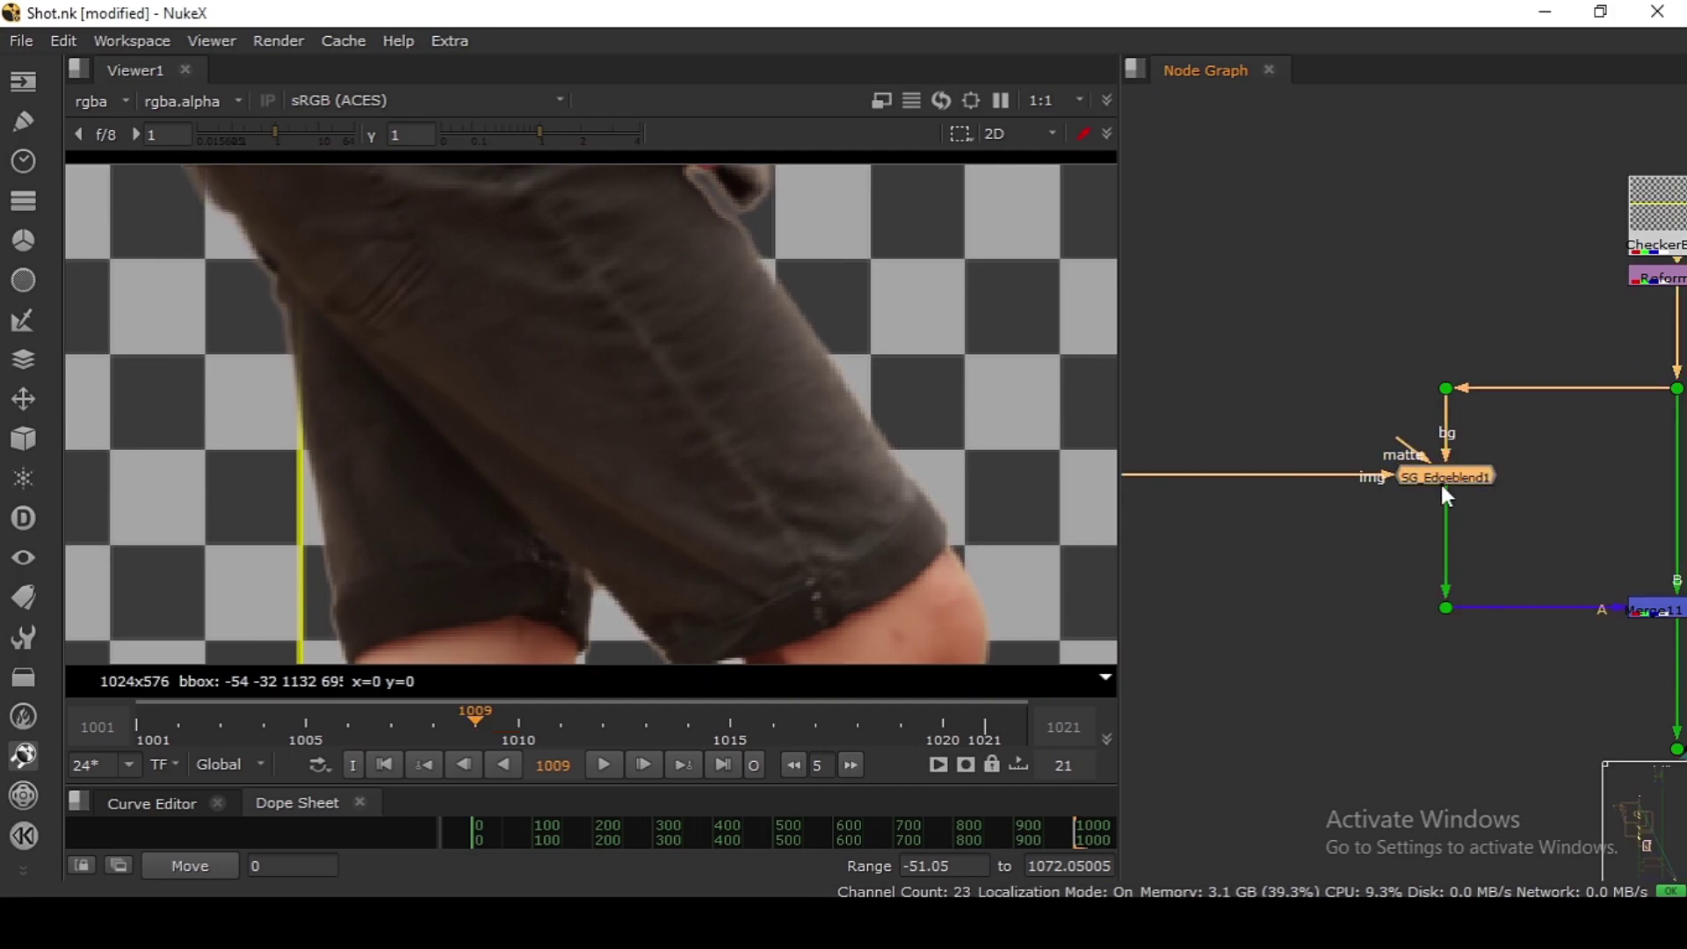
{"action": "middle_click_drag", "start_coordinate": [904, 577], "coordinate": [854, 397]}
{"action": "scroll", "coordinate": [857, 398], "scroll_direction": "up", "scroll_amount": 3}
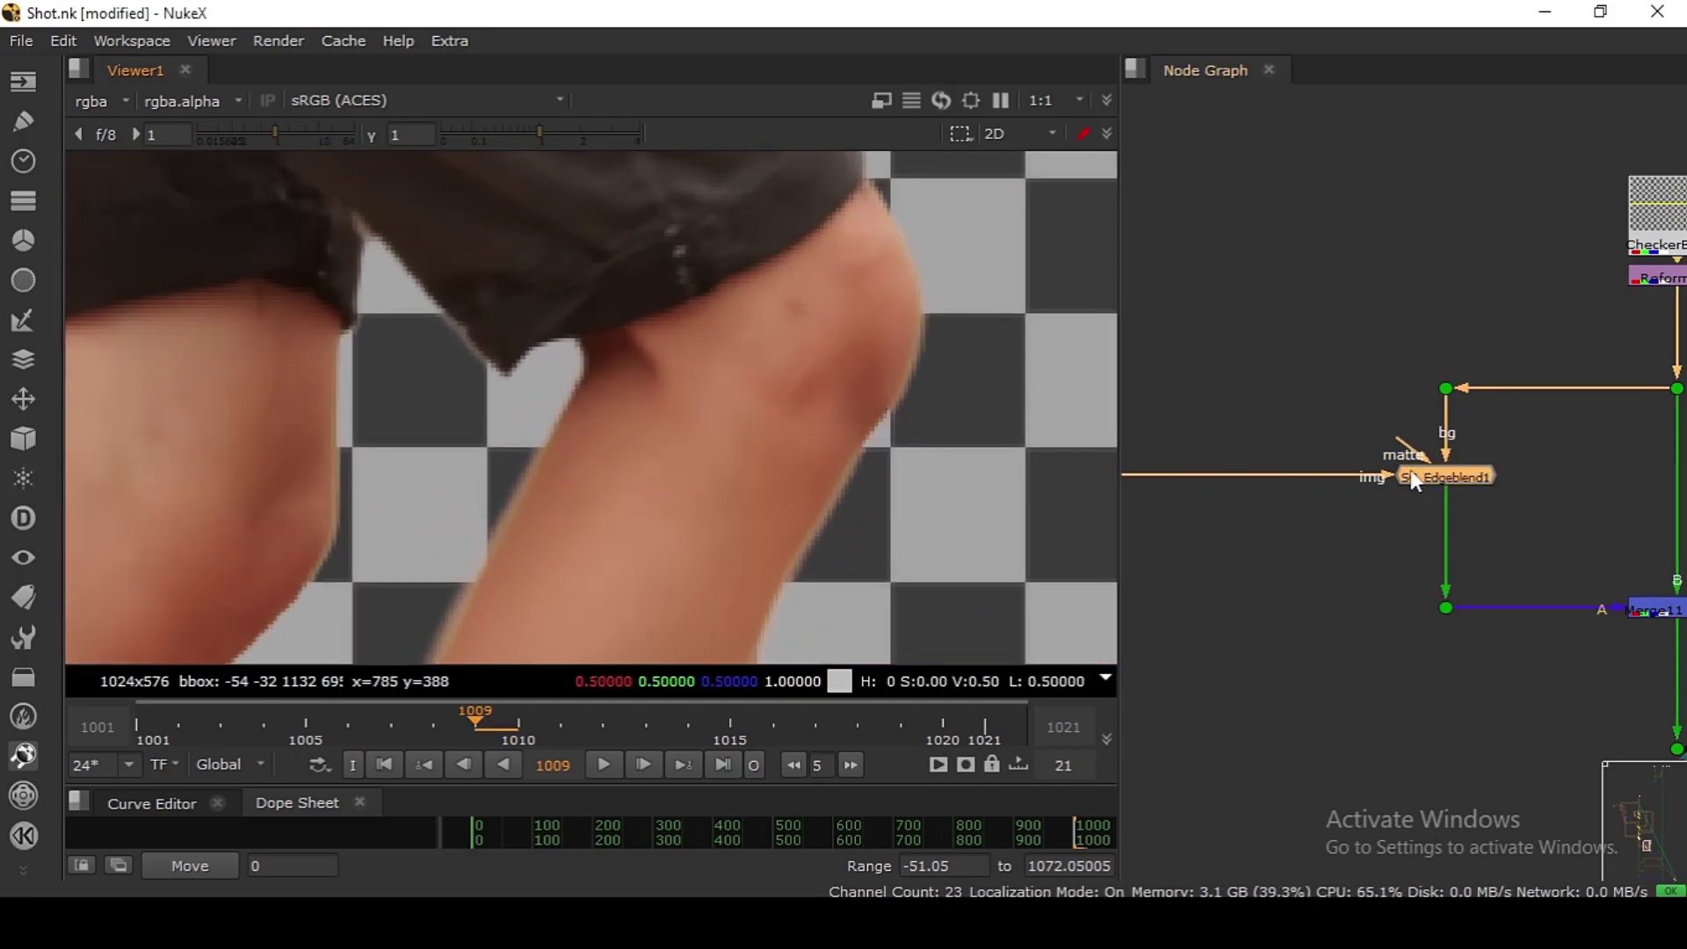
Step: Toggle SG_Edgeblend1 off and on repeatedly to compare the knee edges over the checkerboard
{"action": "key", "text": "d"}
{"action": "key", "text": "d"}
{"action": "key", "text": "d"}
{"action": "key", "text": "d"}
{"action": "key", "text": "d"}
{"action": "key", "text": "d"}
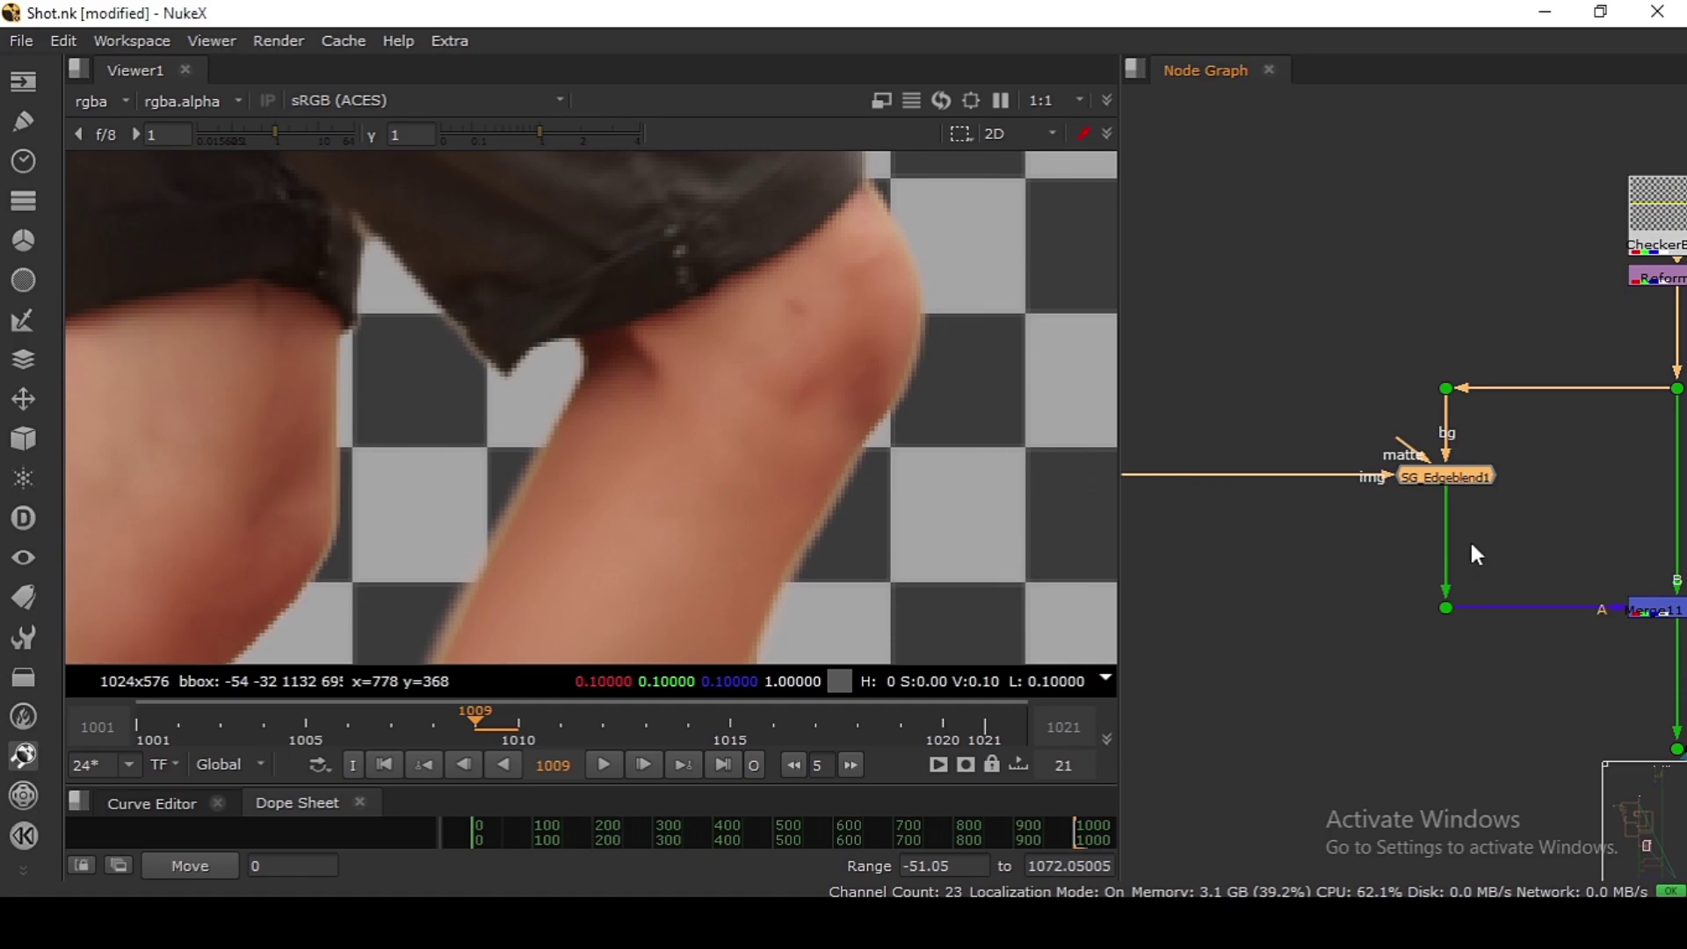
Step: View the SG_Edgeblend1 output by itself and inspect the leg edges against black
{"action": "key", "text": "1"}
{"action": "scroll", "coordinate": [663, 388], "scroll_direction": "down", "scroll_amount": 2}
{"action": "middle_click_drag", "start_coordinate": [663, 387], "coordinate": [661, 413]}
{"action": "middle_click_drag", "start_coordinate": [1609, 359], "coordinate": [1517, 397]}
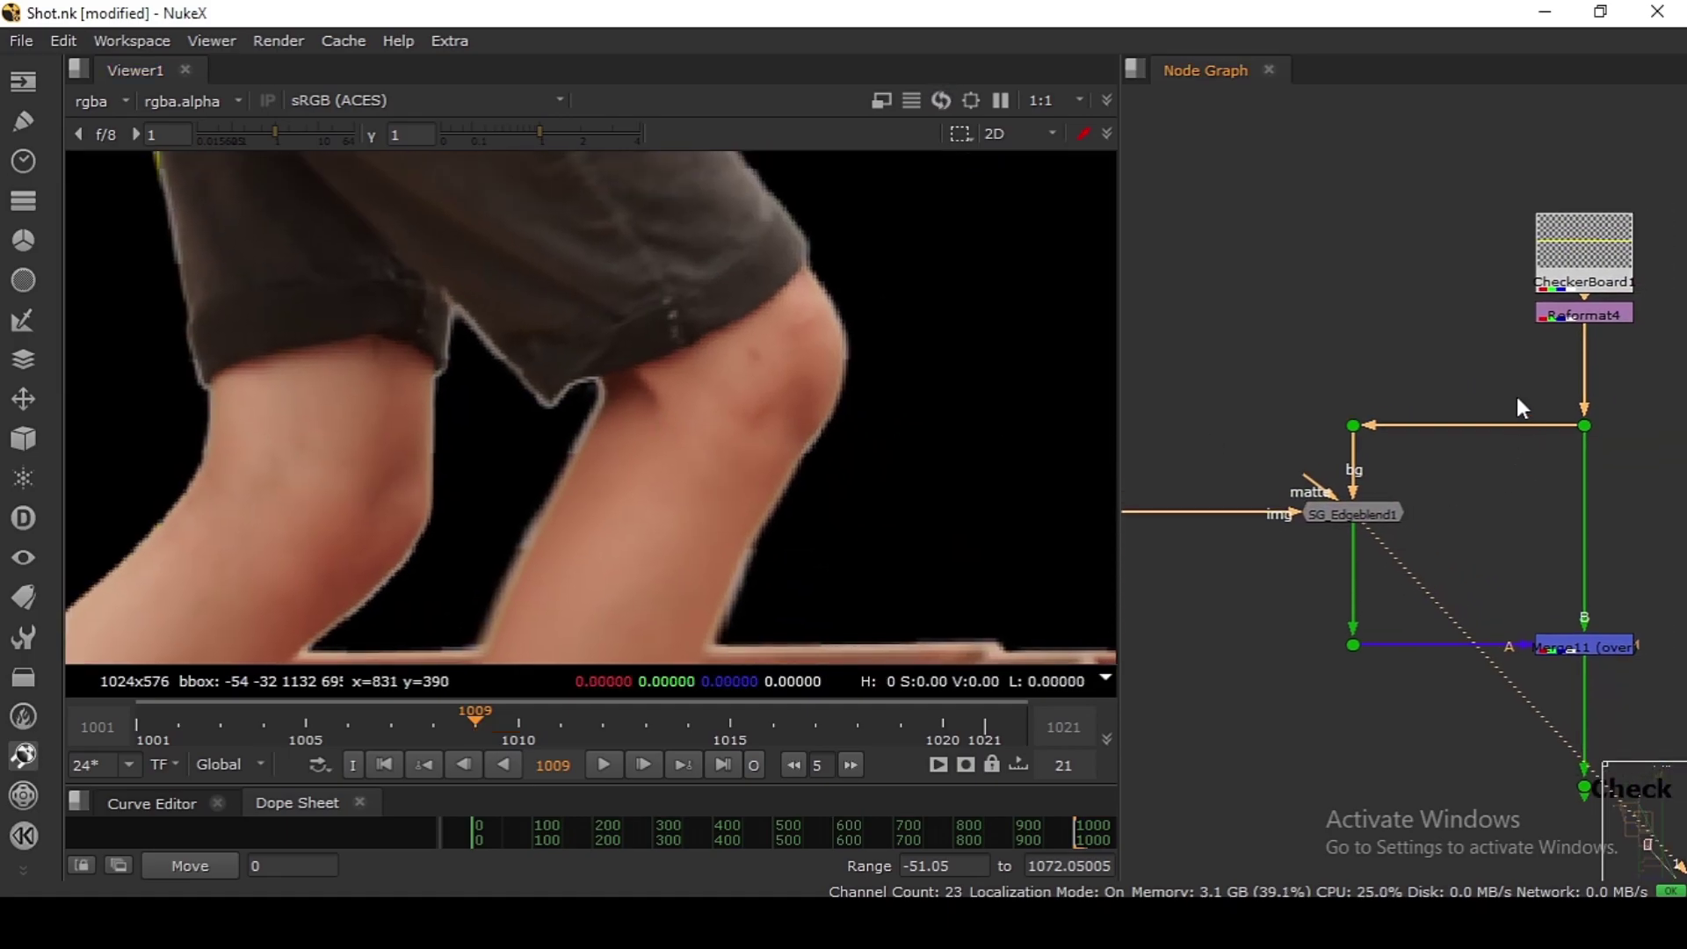
Step: View the background dot feeding SG_Edgeblend1, return to the SG_Edgeblend1 output and look over its control settings
{"action": "left_click", "coordinate": [1584, 426]}
{"action": "key", "text": "1"}
{"action": "left_click", "coordinate": [1339, 516]}
{"action": "key", "text": "1"}
{"action": "double_click", "coordinate": [1344, 519]}
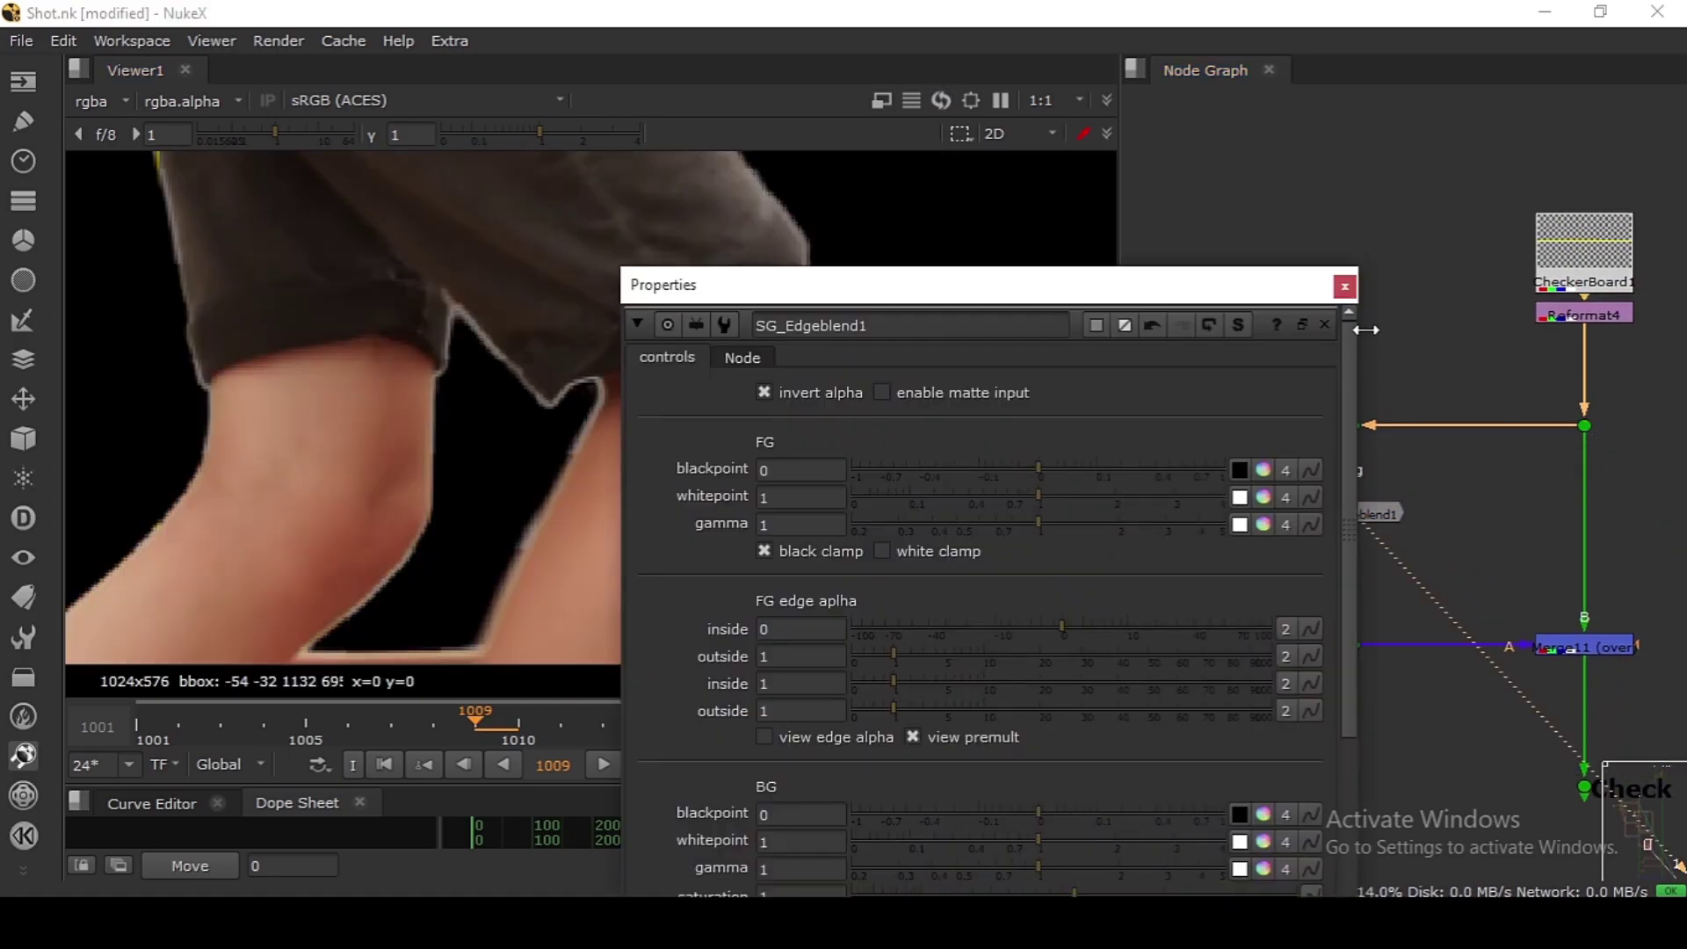
{"action": "left_click", "coordinate": [1341, 282]}
Step: Compare the lower leg edges with SG_Edgeblend1 on and off, and view Merge11 with it disabled
{"action": "middle_click_drag", "start_coordinate": [739, 556], "coordinate": [749, 405]}
{"action": "scroll", "coordinate": [749, 404], "scroll_direction": "up", "scroll_amount": 4}
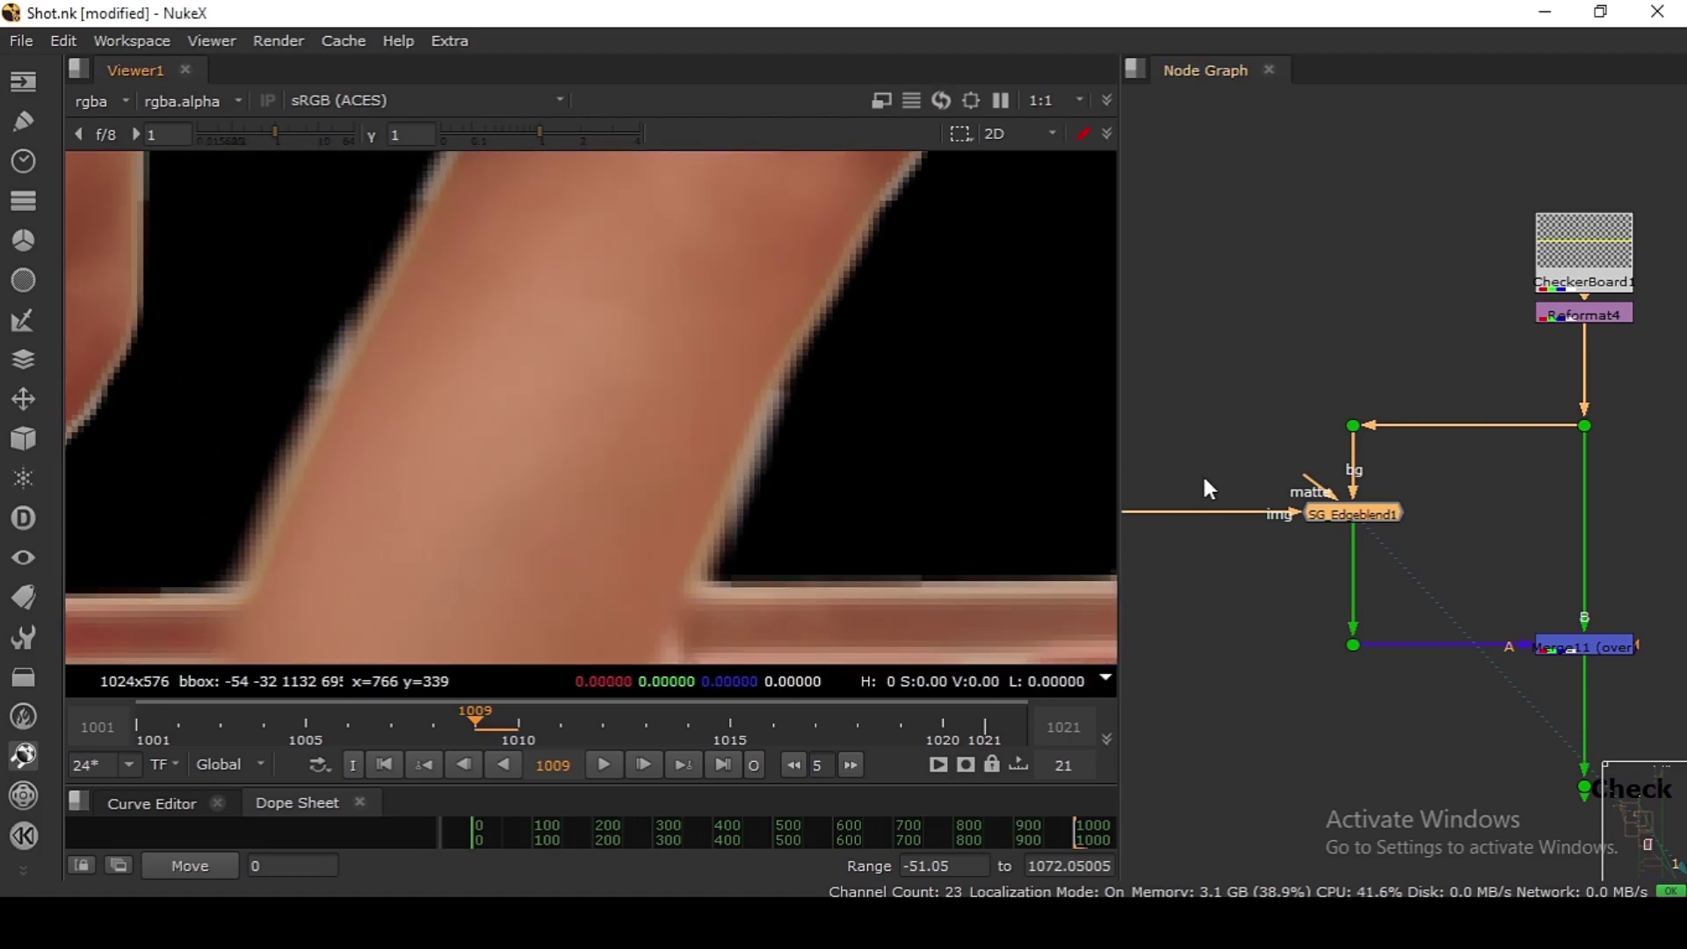
{"action": "key", "text": "d"}
{"action": "key", "text": "d"}
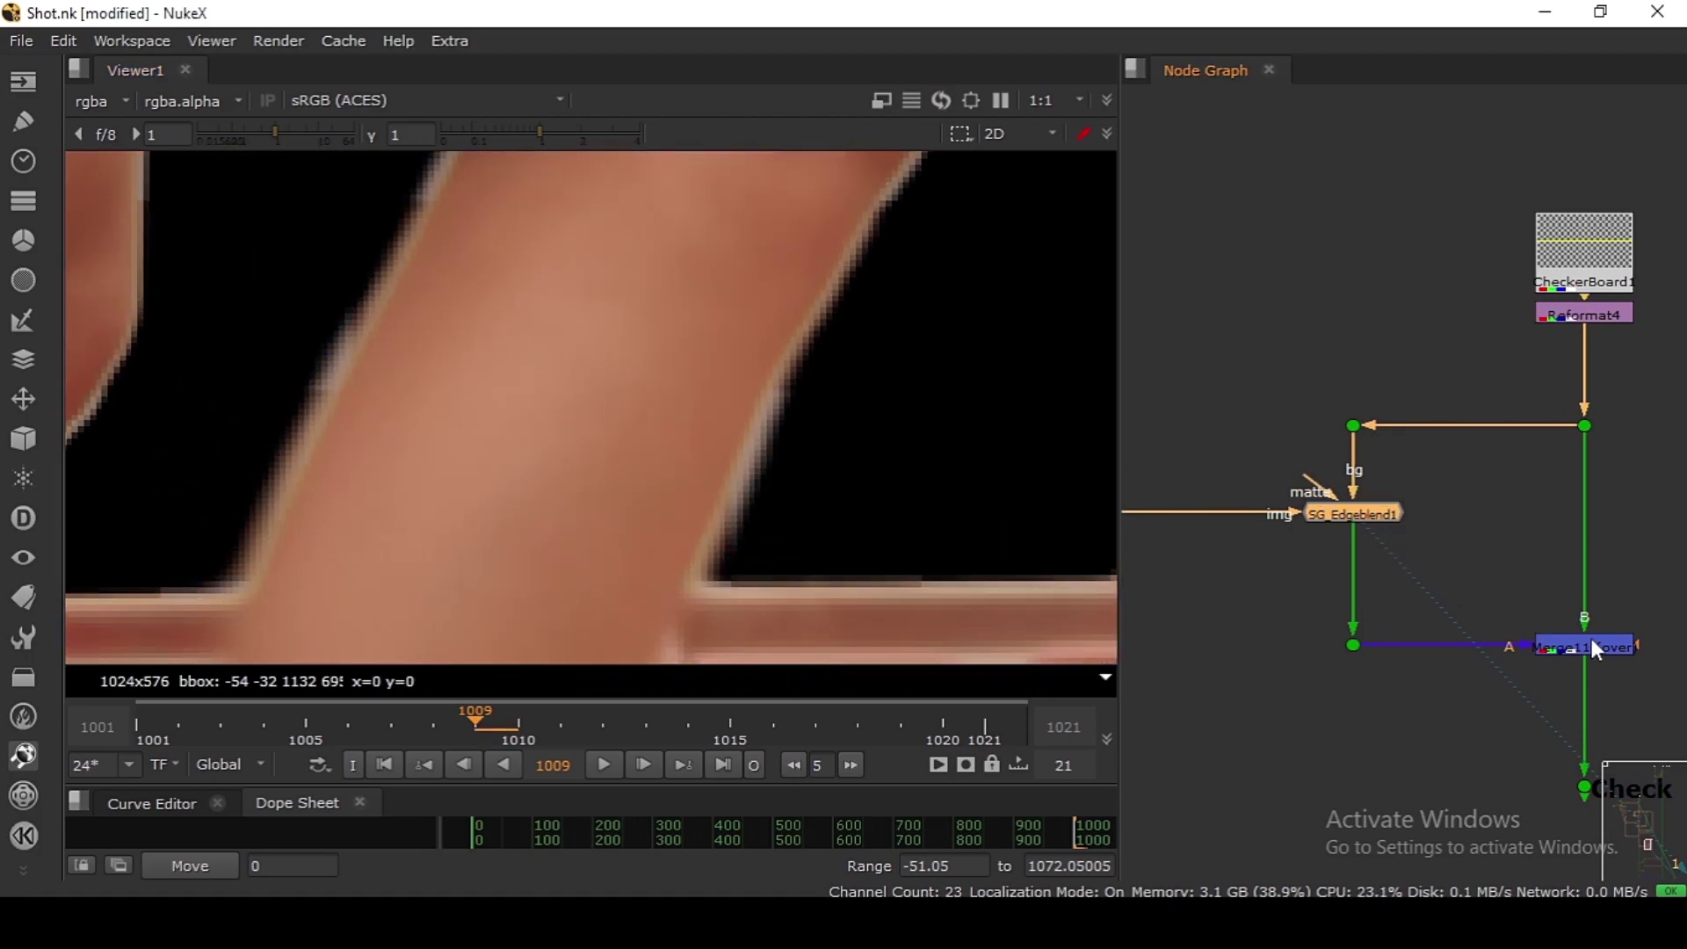
{"action": "key", "text": "d"}
{"action": "key", "text": "f"}
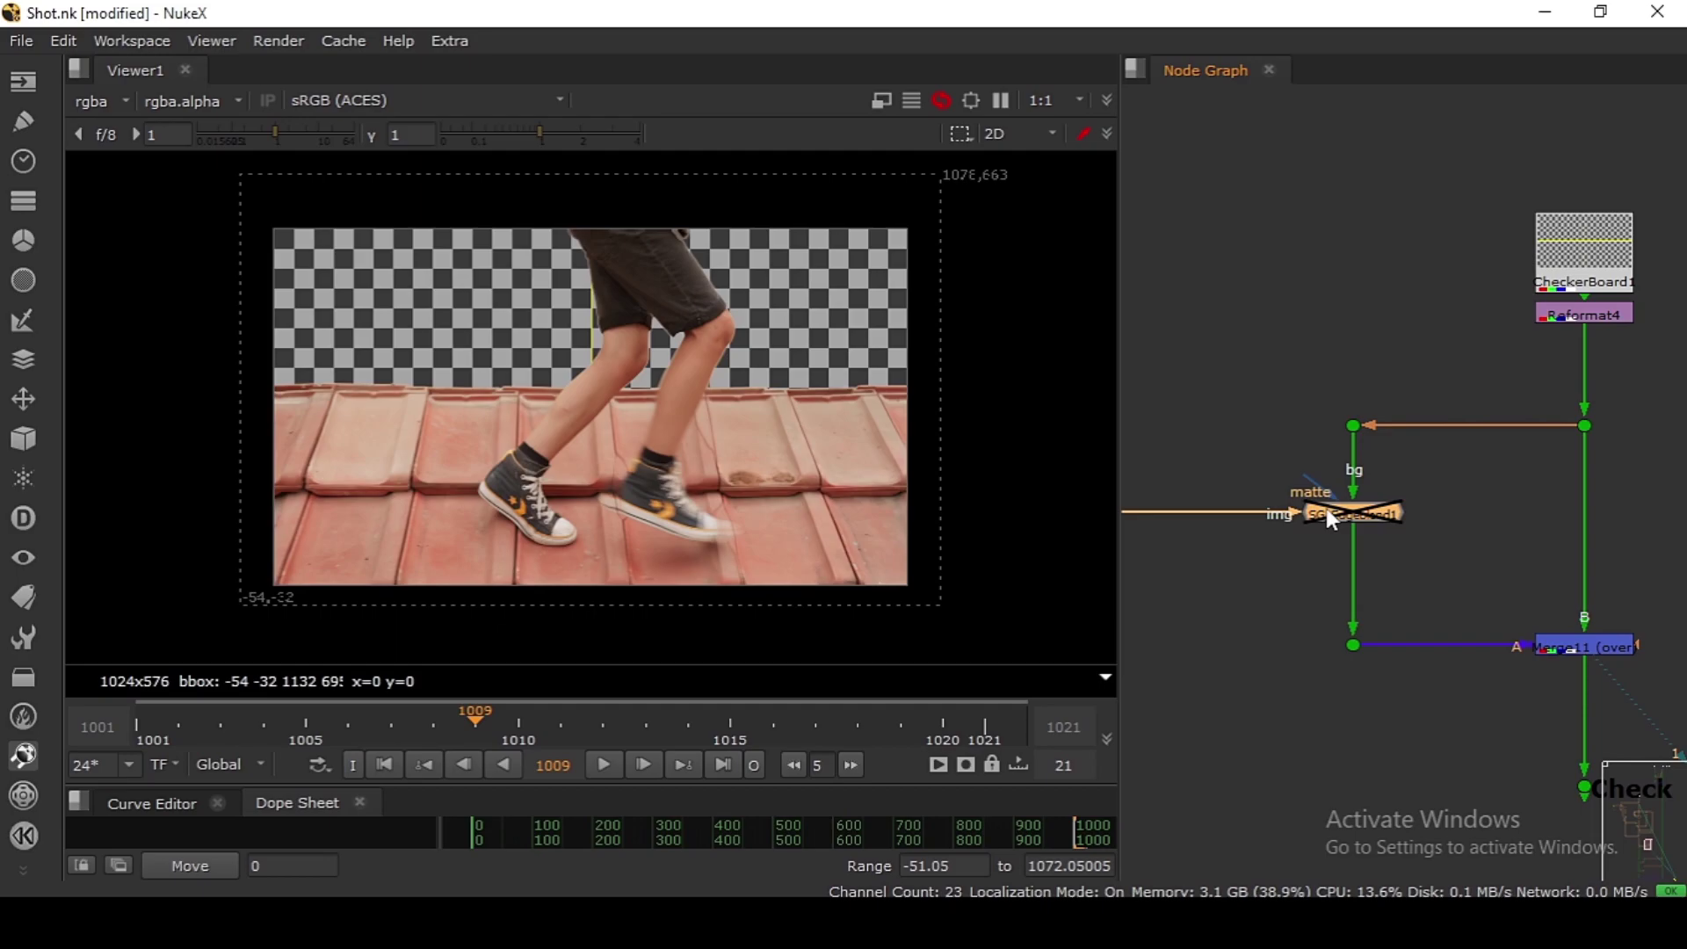
Step: View the premultiplied foreground at the dot that feeds the Check branch
{"action": "scroll", "coordinate": [1329, 510], "scroll_direction": "down", "scroll_amount": 3}
{"action": "scroll", "coordinate": [1386, 541], "scroll_direction": "down", "scroll_amount": 4}
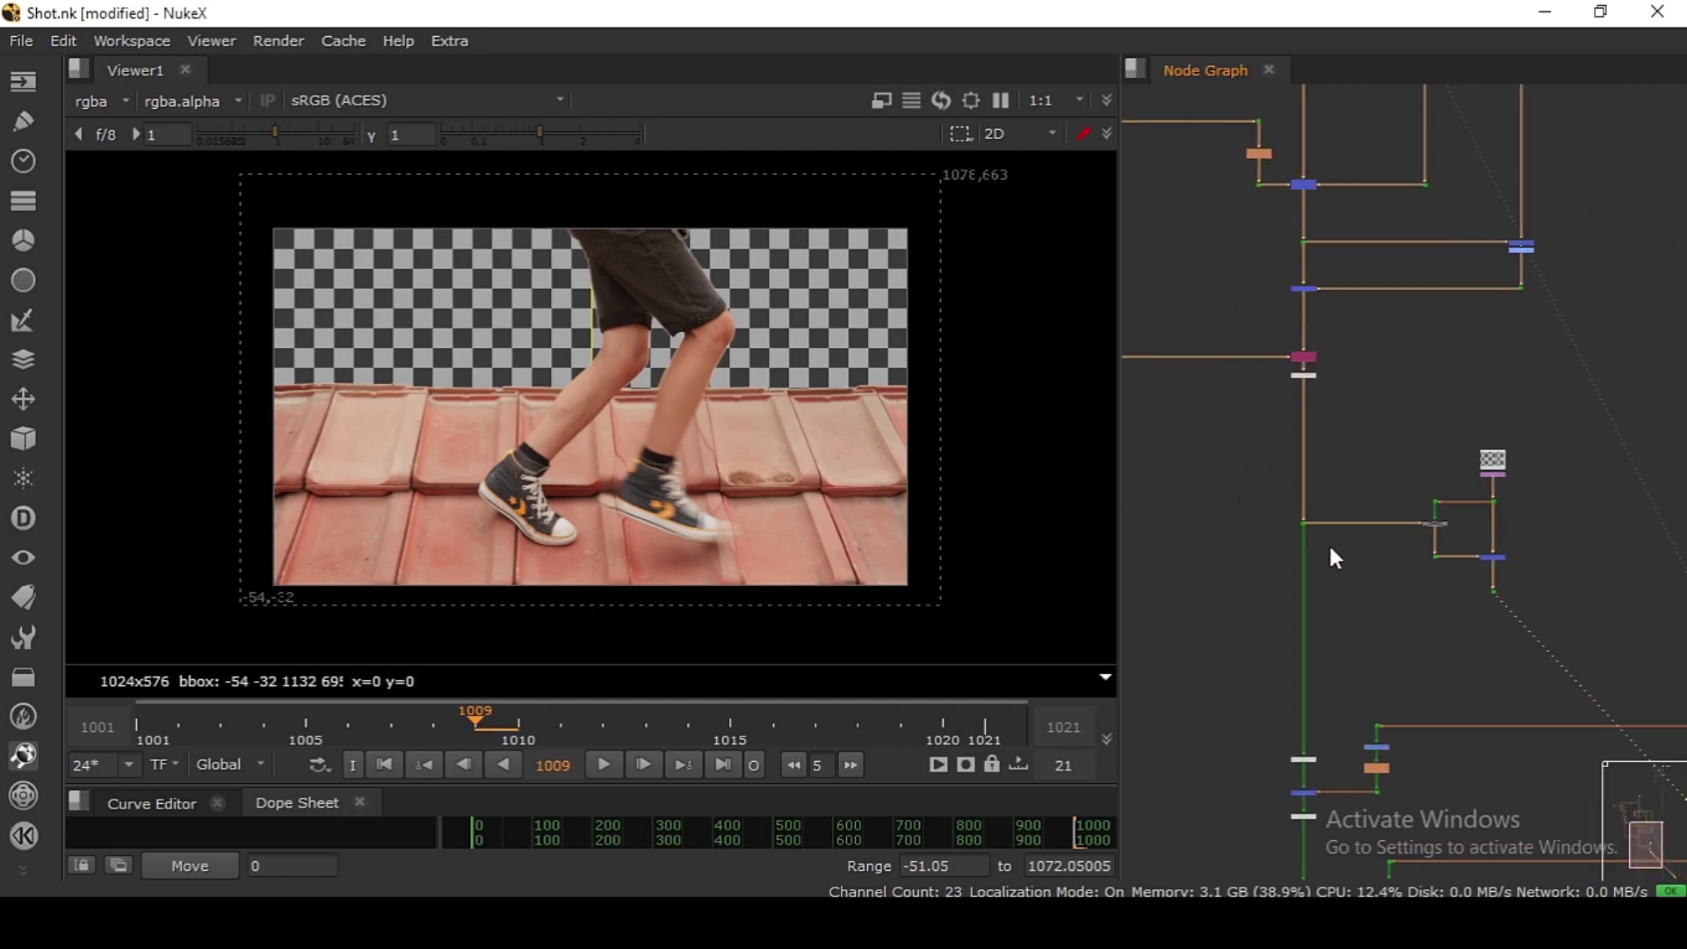
{"action": "left_click", "coordinate": [1303, 524]}
{"action": "key", "text": "1"}
Step: Disable the nodes on the foreground branch between the Check branch and the final merge
{"action": "middle_click_drag", "start_coordinate": [1244, 554], "coordinate": [1271, 290]}
{"action": "scroll", "coordinate": [1272, 290], "scroll_direction": "down", "scroll_amount": 1}
{"action": "scroll", "coordinate": [1305, 492], "scroll_direction": "up", "scroll_amount": 1}
{"action": "left_click_drag", "start_coordinate": [1281, 417], "coordinate": [1347, 675]}
{"action": "key", "text": "d"}
Step: View the final merge of the walking legs over the city background and inspect the composite closely
{"action": "scroll", "coordinate": [1424, 663], "scroll_direction": "down", "scroll_amount": 3}
{"action": "middle_click_drag", "start_coordinate": [1579, 672], "coordinate": [1452, 548]}
{"action": "left_click", "coordinate": [1450, 448]}
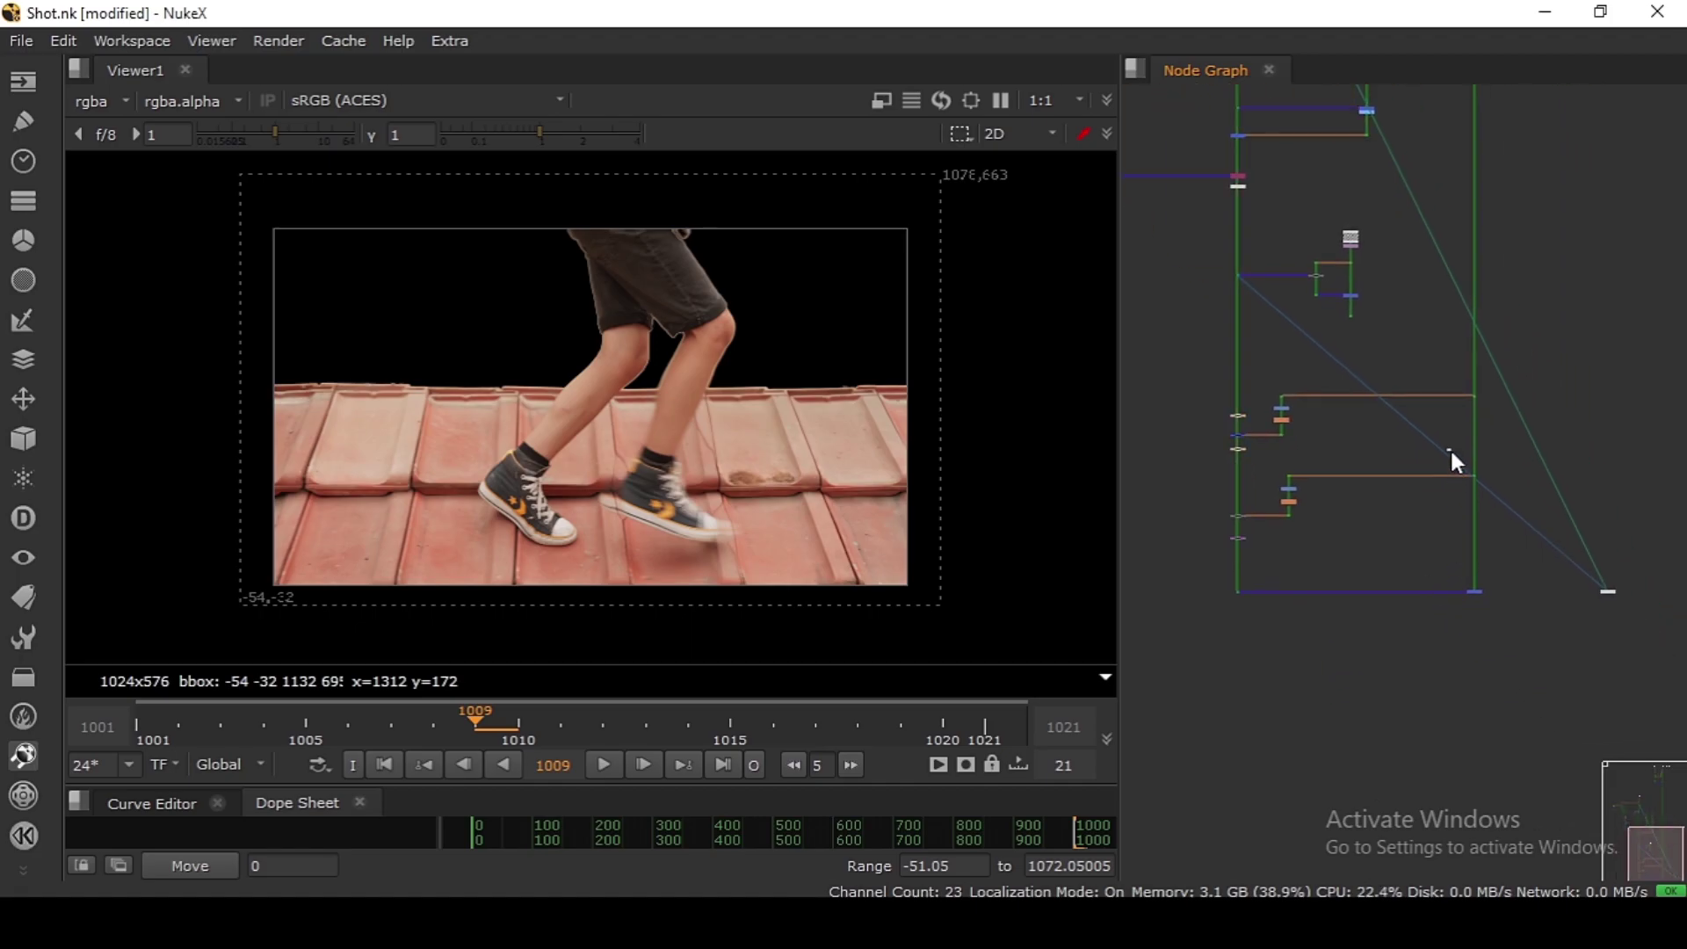
{"action": "left_click_drag", "start_coordinate": [1450, 450], "coordinate": [1497, 502]}
{"action": "key", "text": "1"}
{"action": "left_click_drag", "start_coordinate": [1410, 550], "coordinate": [1519, 631]}
{"action": "key", "text": "1"}
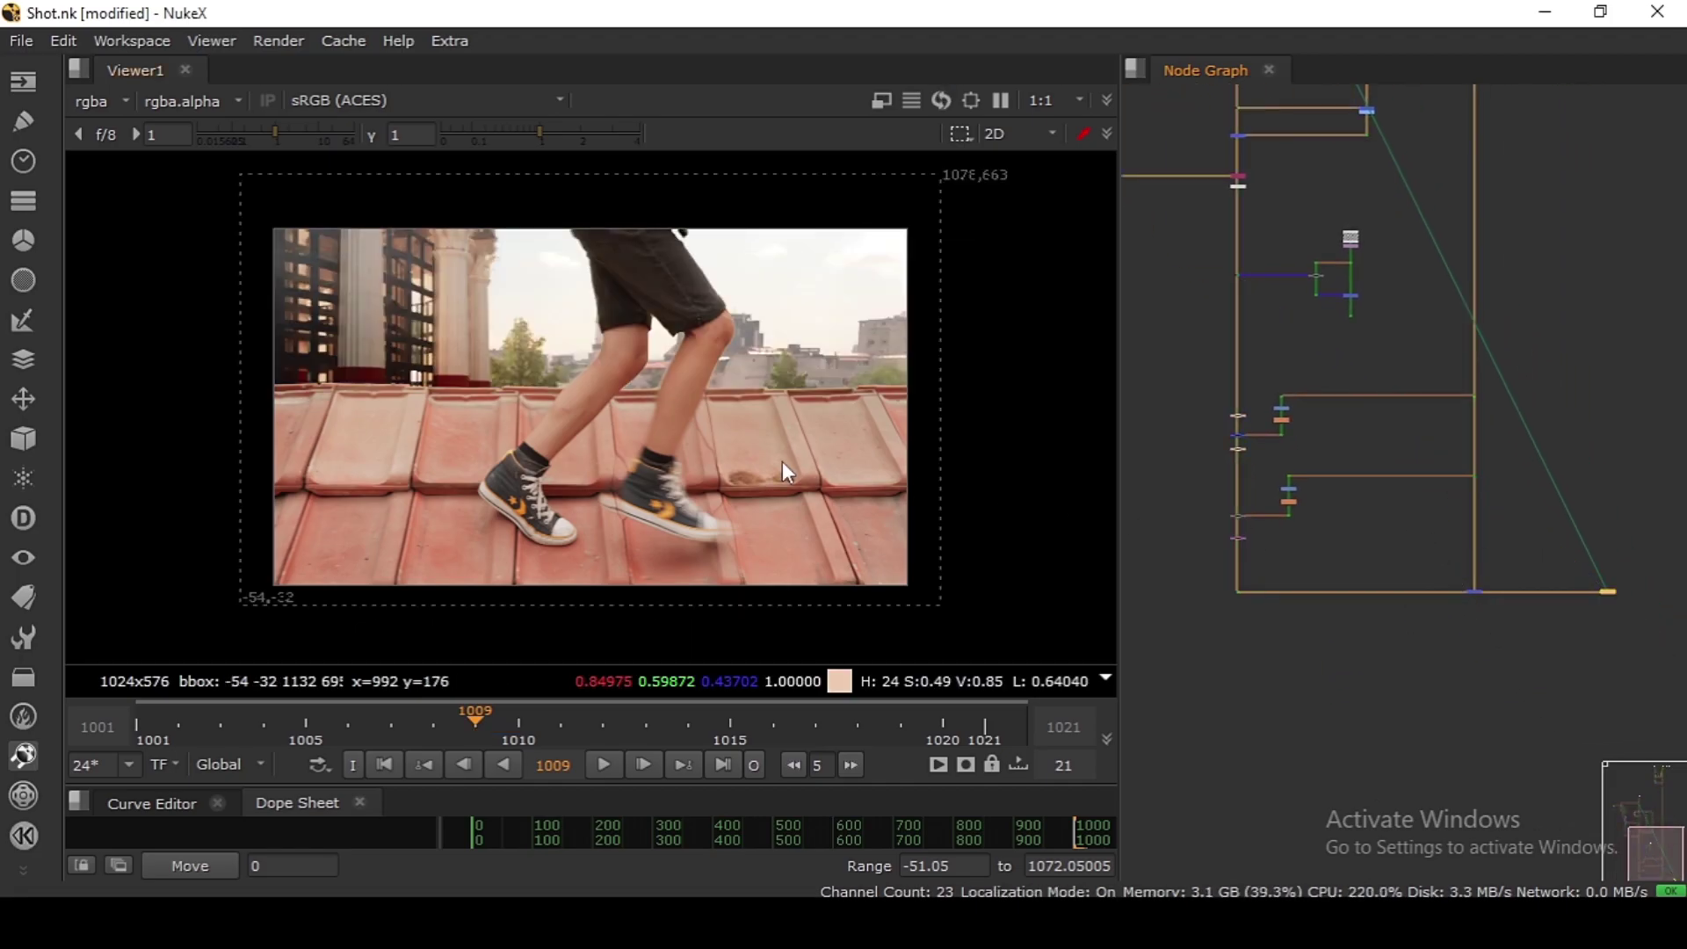
{"action": "scroll", "coordinate": [673, 392], "scroll_direction": "up", "scroll_amount": 2}
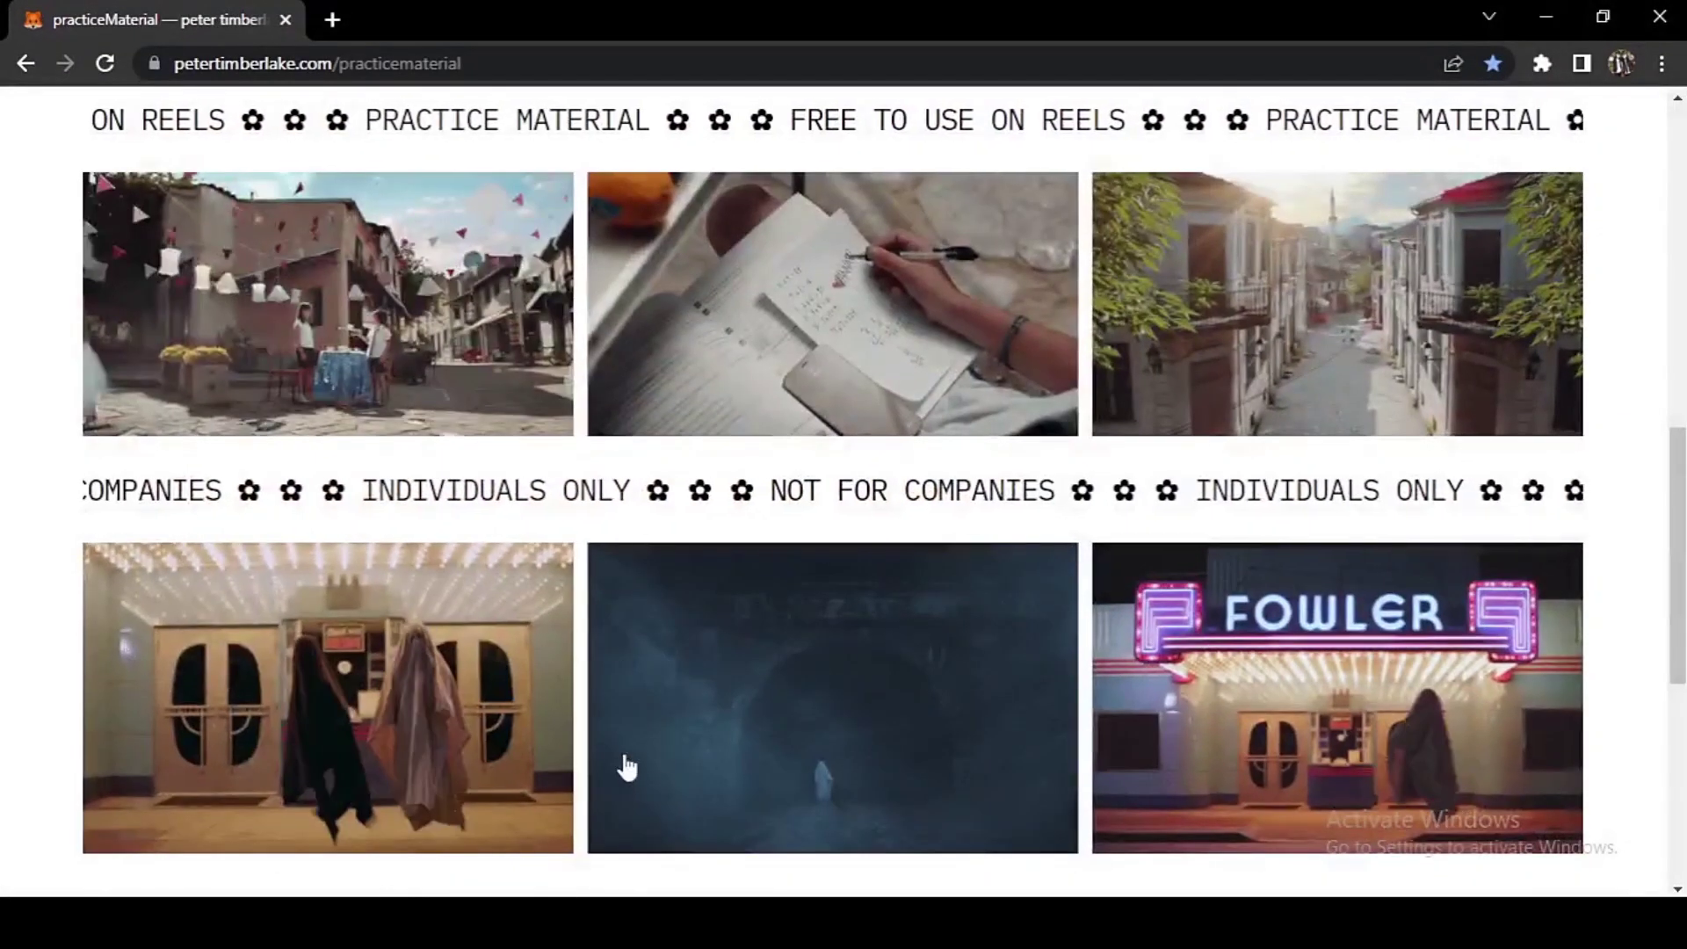
Step: Switch to the browser and look through the practice material page on petertimberlake.com
{"action": "scroll", "coordinate": [768, 677], "scroll_direction": "up", "scroll_amount": 7}
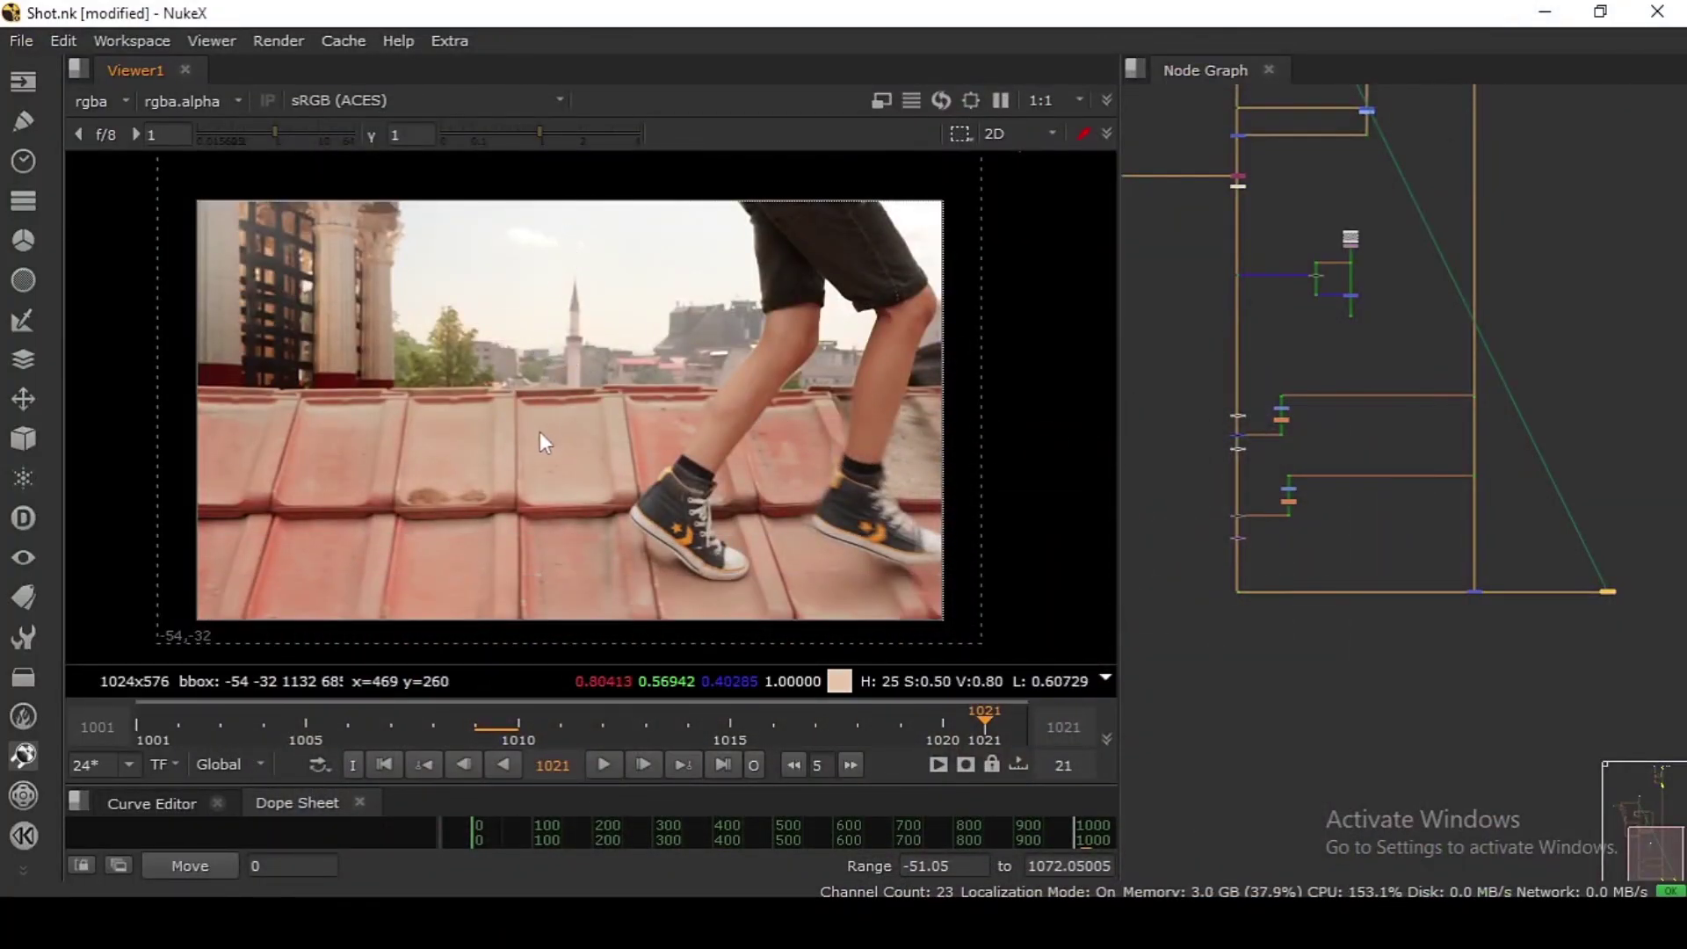
Step: Inspect the final composite at frame 1021 across the sky, skyline, roof tiles and legs
{"action": "left_click_drag", "start_coordinate": [617, 272], "coordinate": [444, 447], "text": "ctrl+shift"}
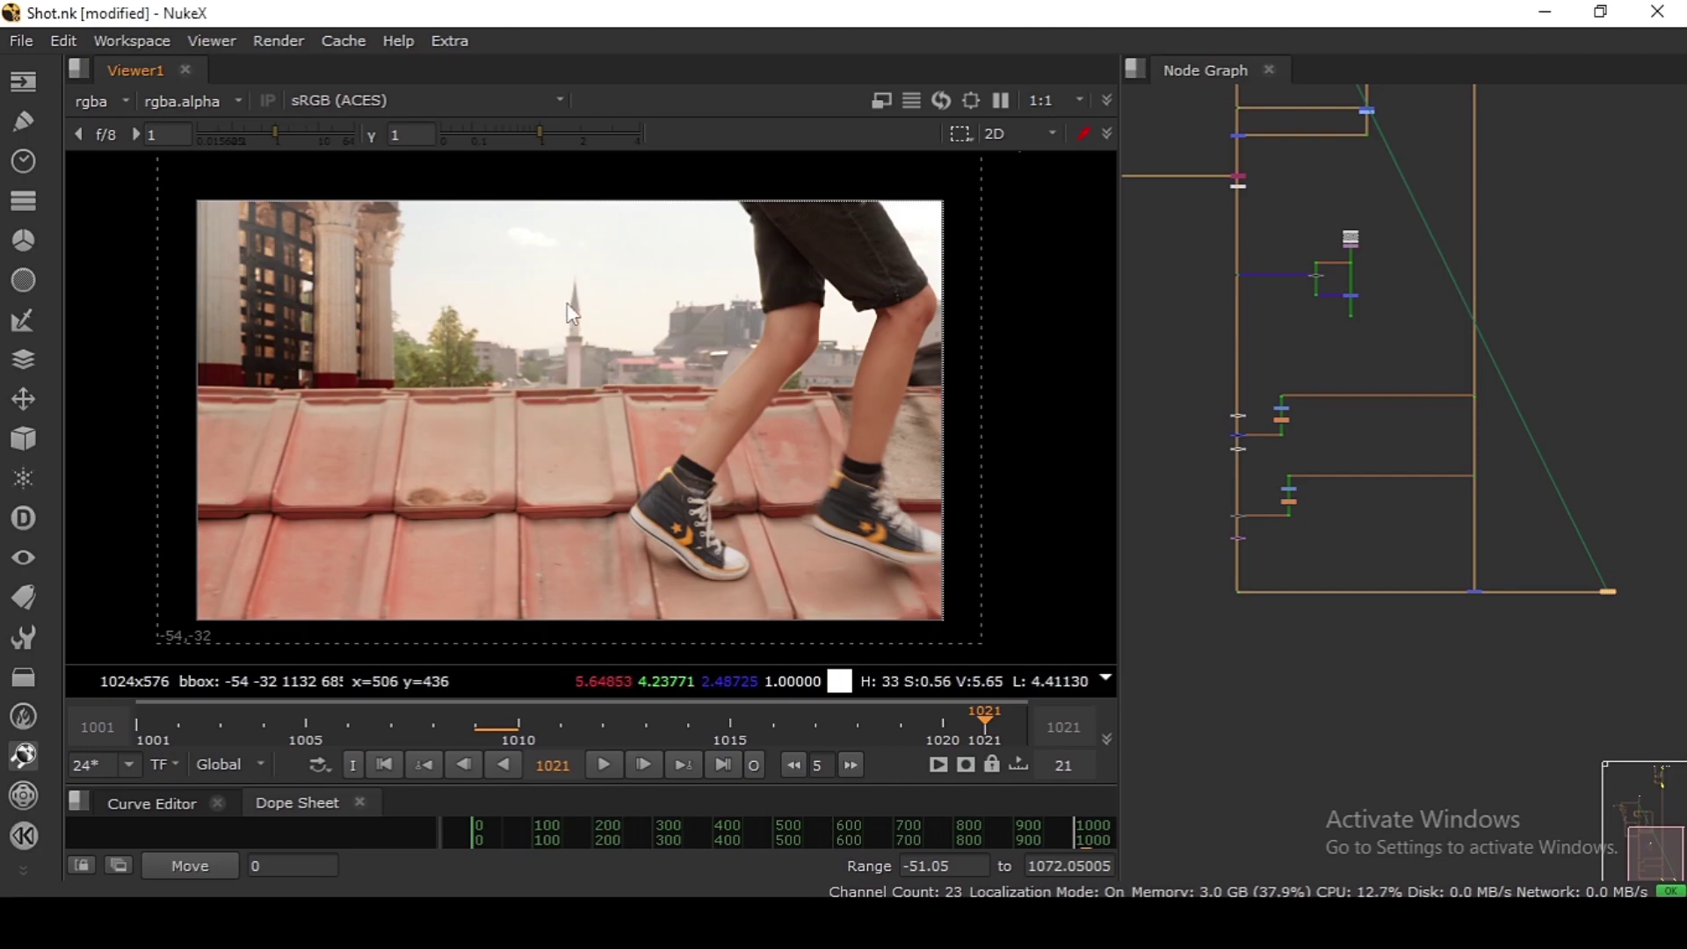
{"action": "left_click_drag", "start_coordinate": [573, 291], "coordinate": [467, 504]}
{"action": "mouse_move", "coordinate": [339, 460]}
{"action": "left_mouse_down"}
{"action": "mouse_move", "coordinate": [761, 525]}
{"action": "mouse_move", "coordinate": [778, 564]}
{"action": "left_mouse_up"}
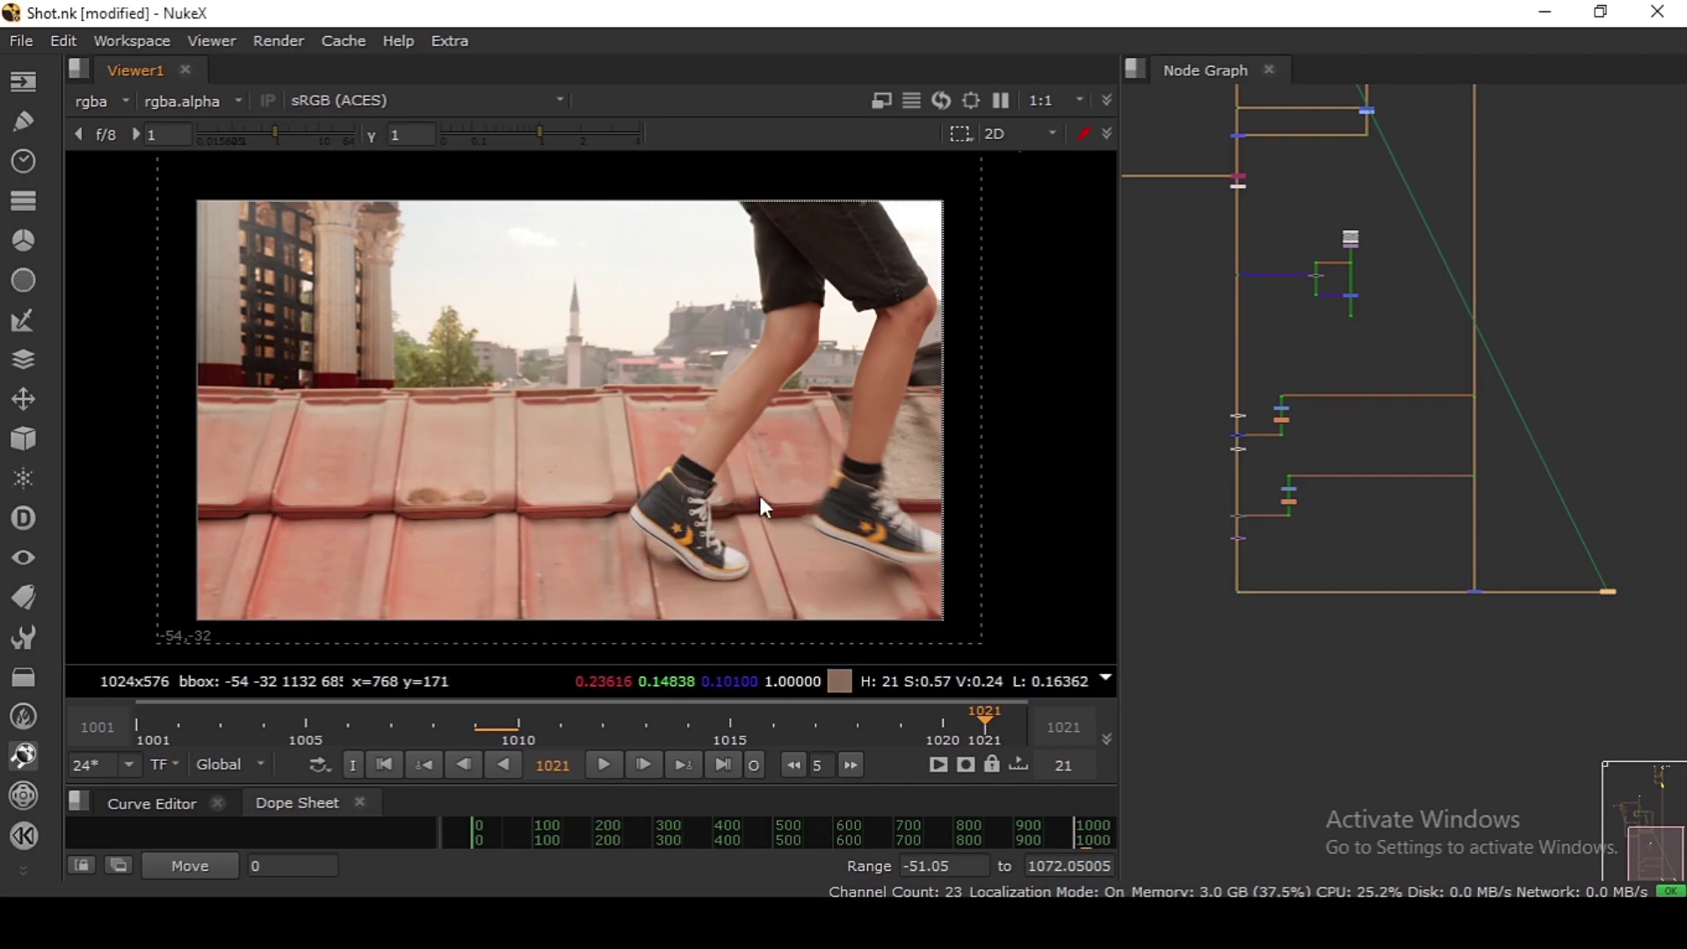
{"action": "left_click_drag", "start_coordinate": [465, 245], "coordinate": [900, 319]}
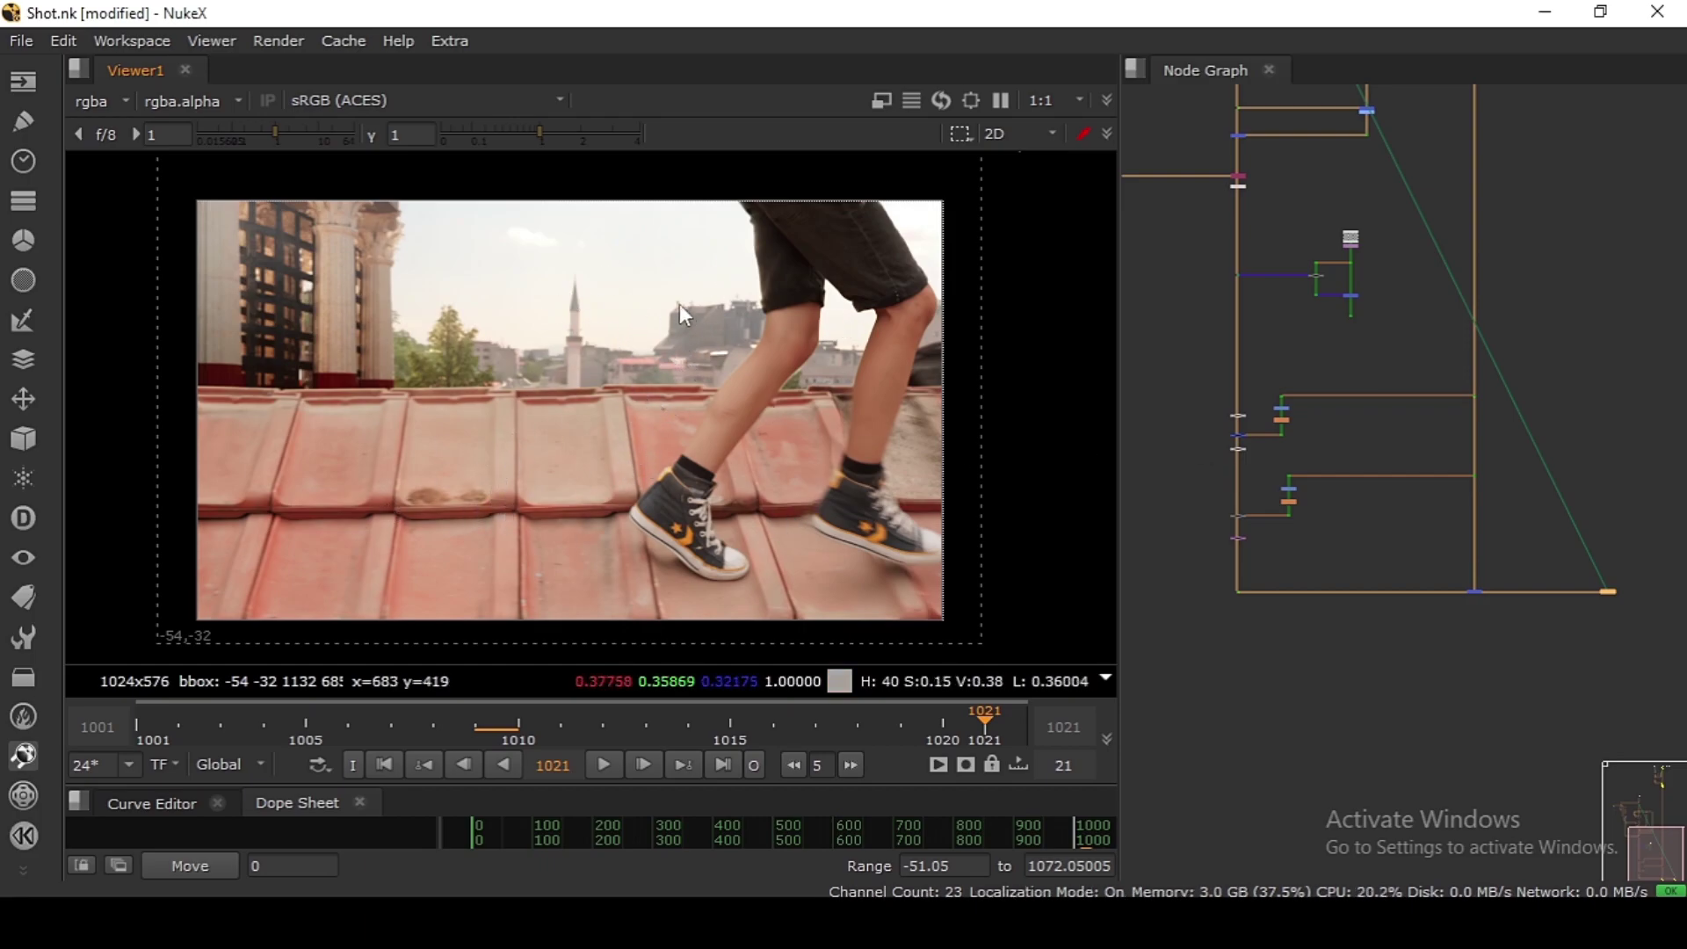
{"action": "left_click_drag", "start_coordinate": [423, 235], "coordinate": [814, 325], "text": "ctrl+shift"}
{"action": "left_click", "coordinate": [817, 337], "text": "ctrl"}
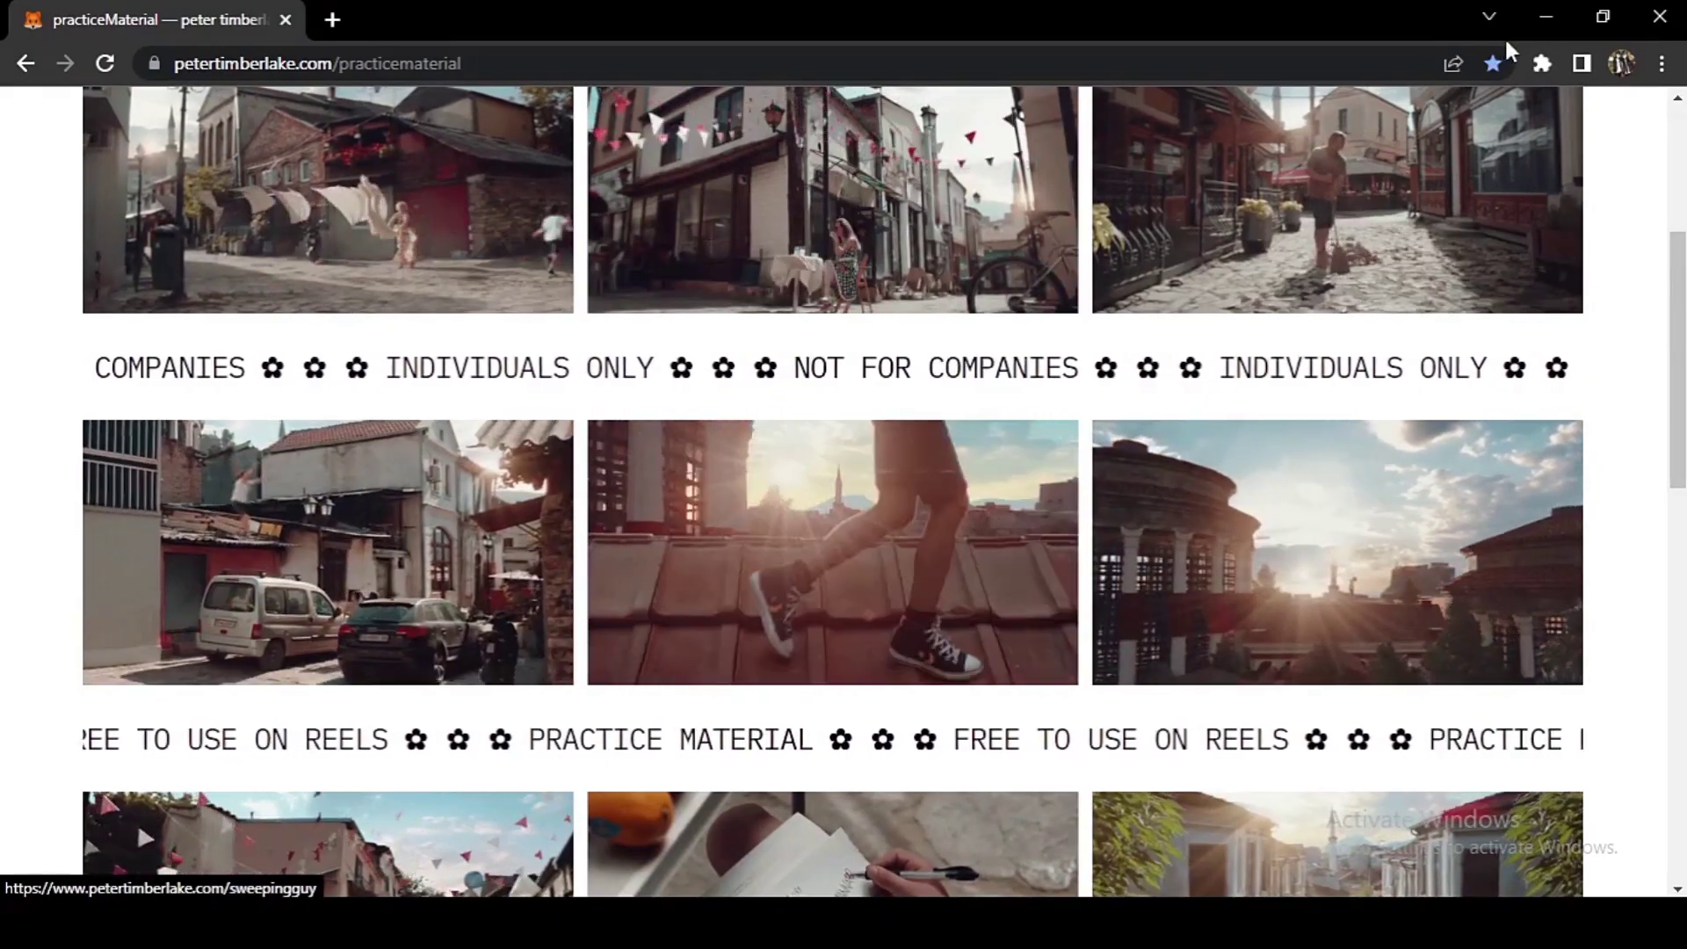
Step: Return to Nuke from the browser and view the CG building render at the start of the background branch
{"action": "left_click", "coordinate": [1545, 16]}
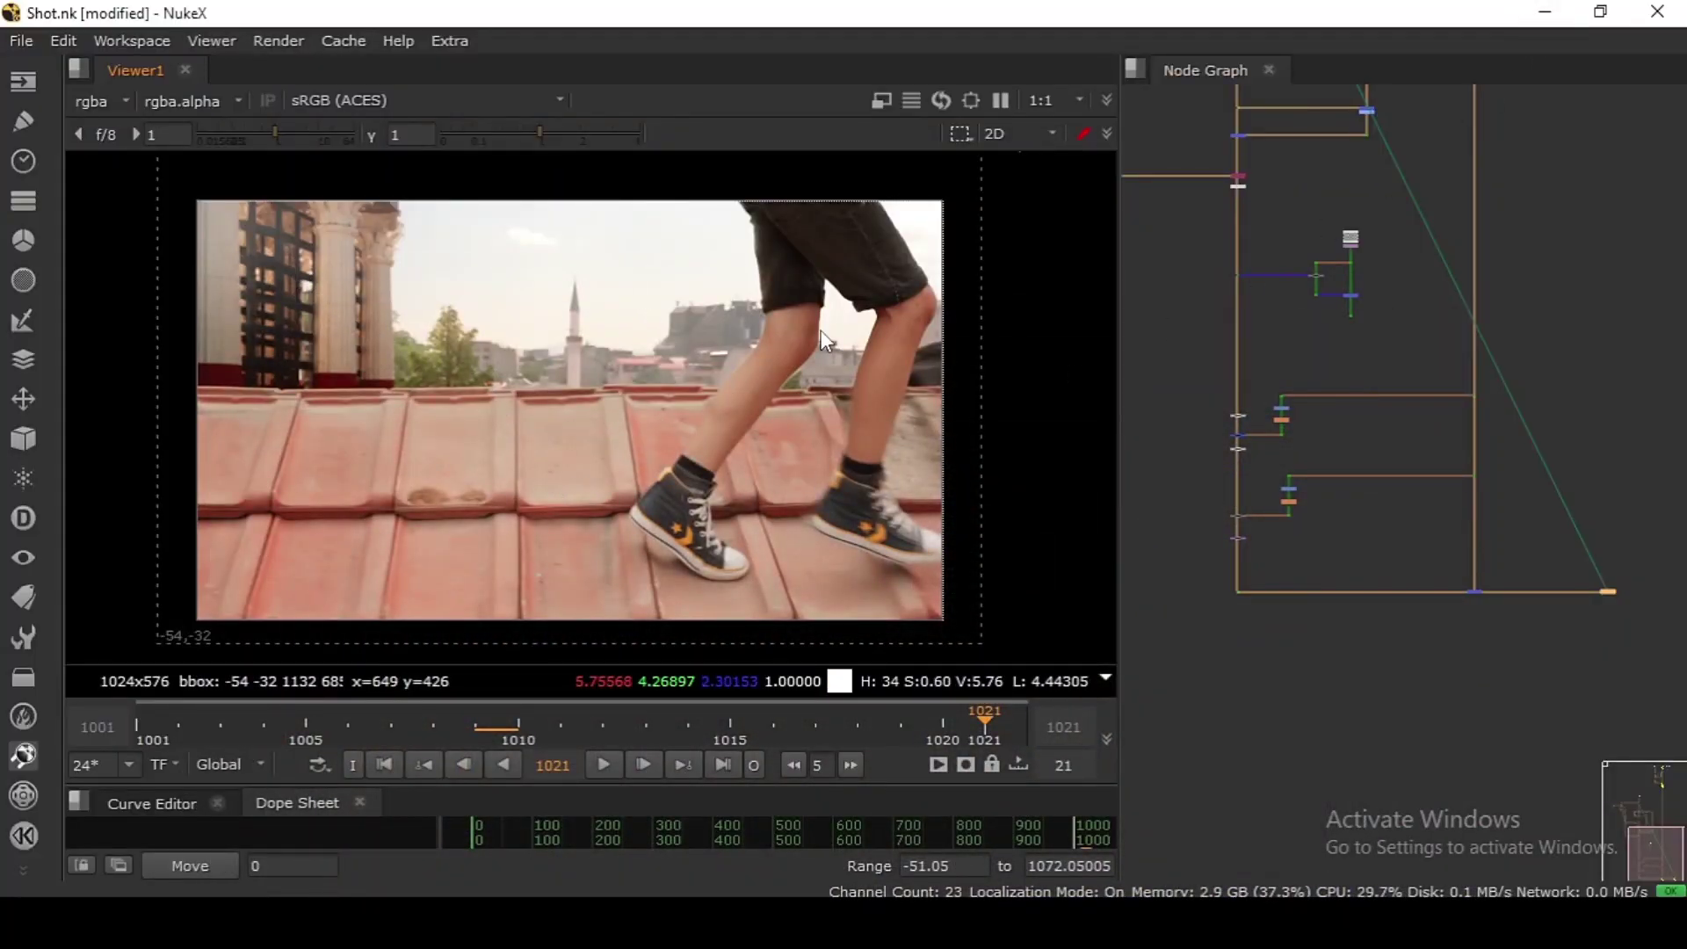
{"action": "scroll", "coordinate": [1495, 441], "scroll_direction": "down", "scroll_amount": 5}
{"action": "scroll", "coordinate": [1446, 457], "scroll_direction": "up", "scroll_amount": 5}
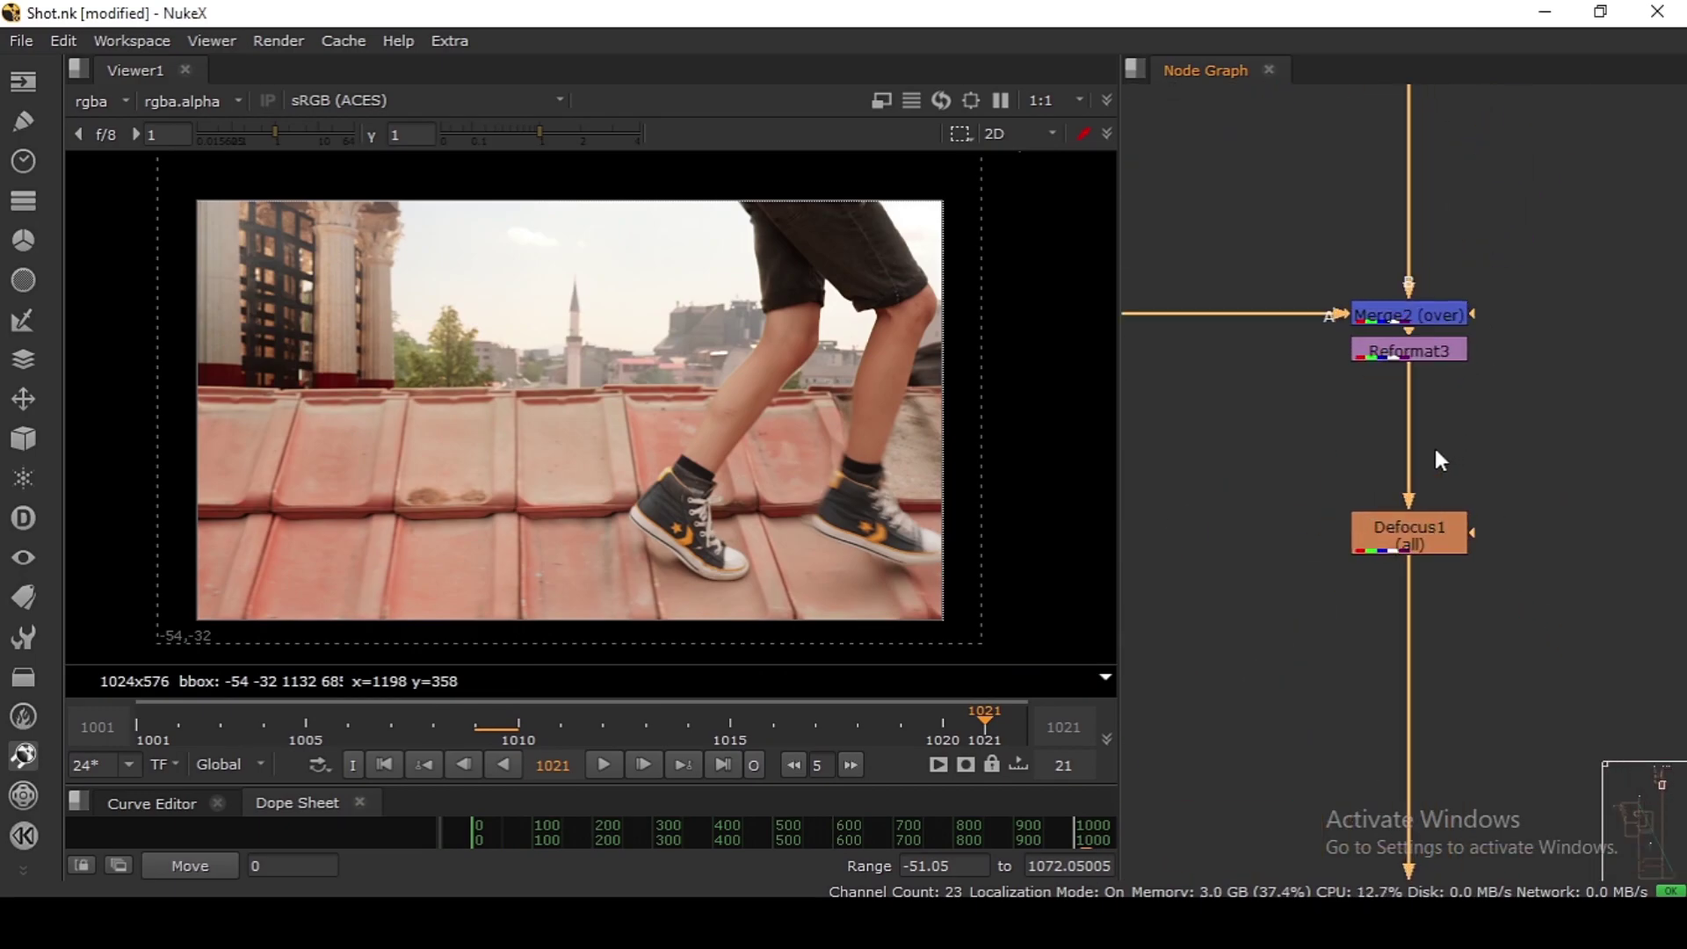
{"action": "left_click_drag", "start_coordinate": [1408, 532], "coordinate": [1406, 511]}
{"action": "key", "text": "1"}
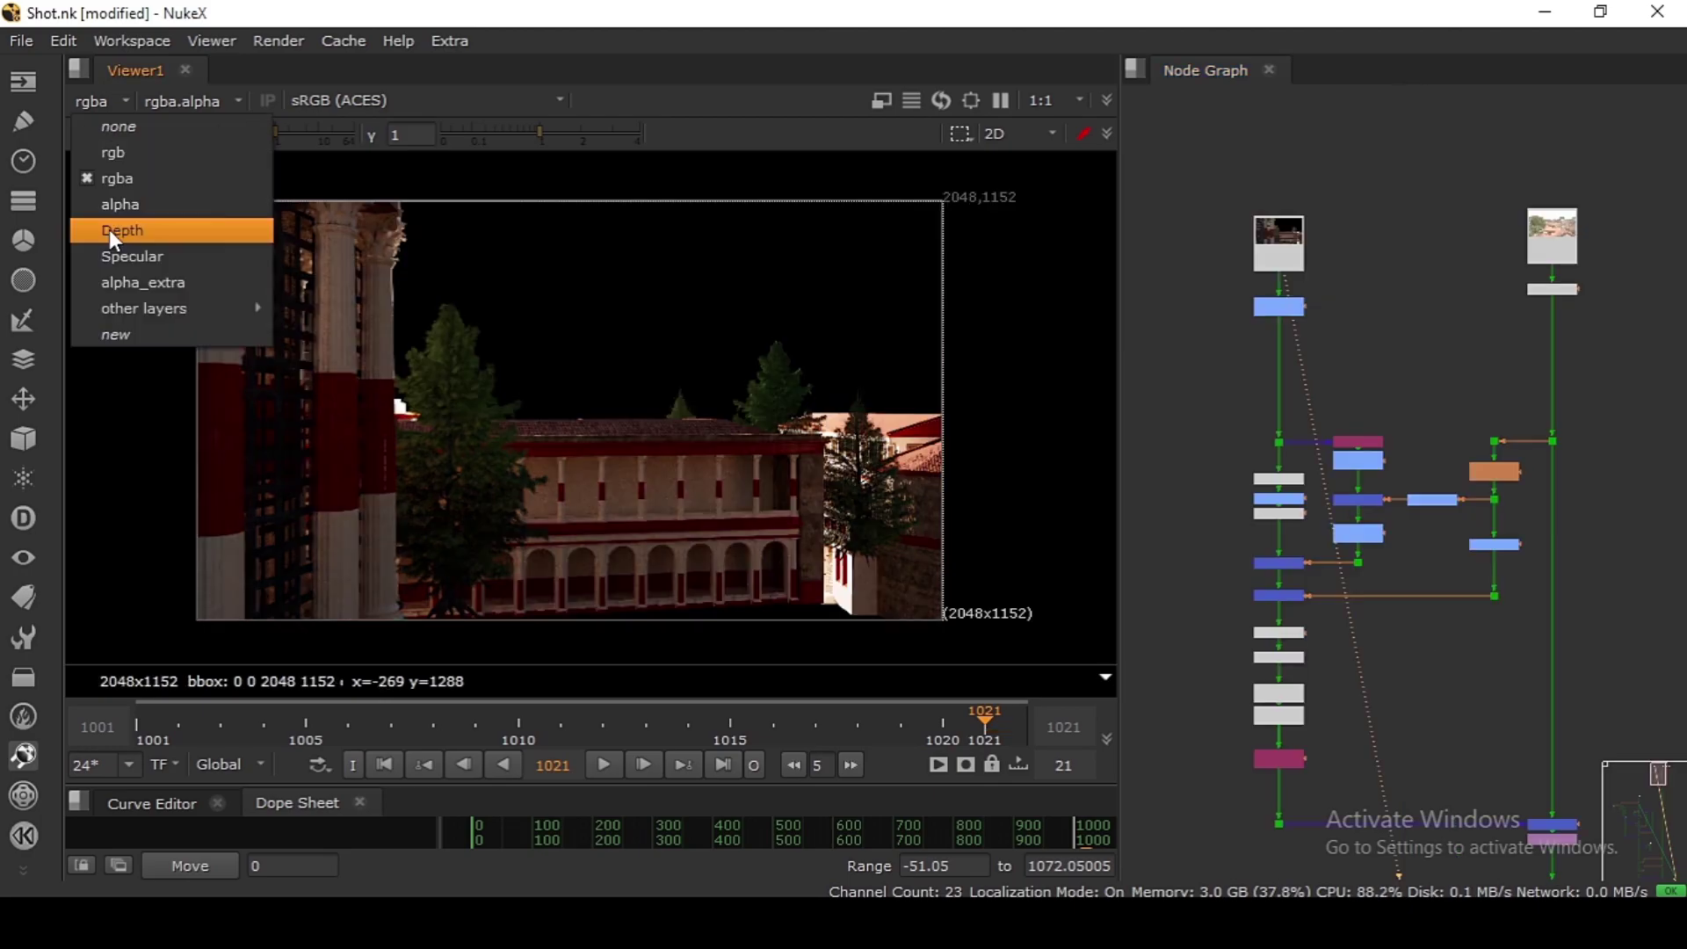
Step: Examine the Depth layer of the CG building render and return the viewer to rgba
{"action": "left_click", "coordinate": [109, 230]}
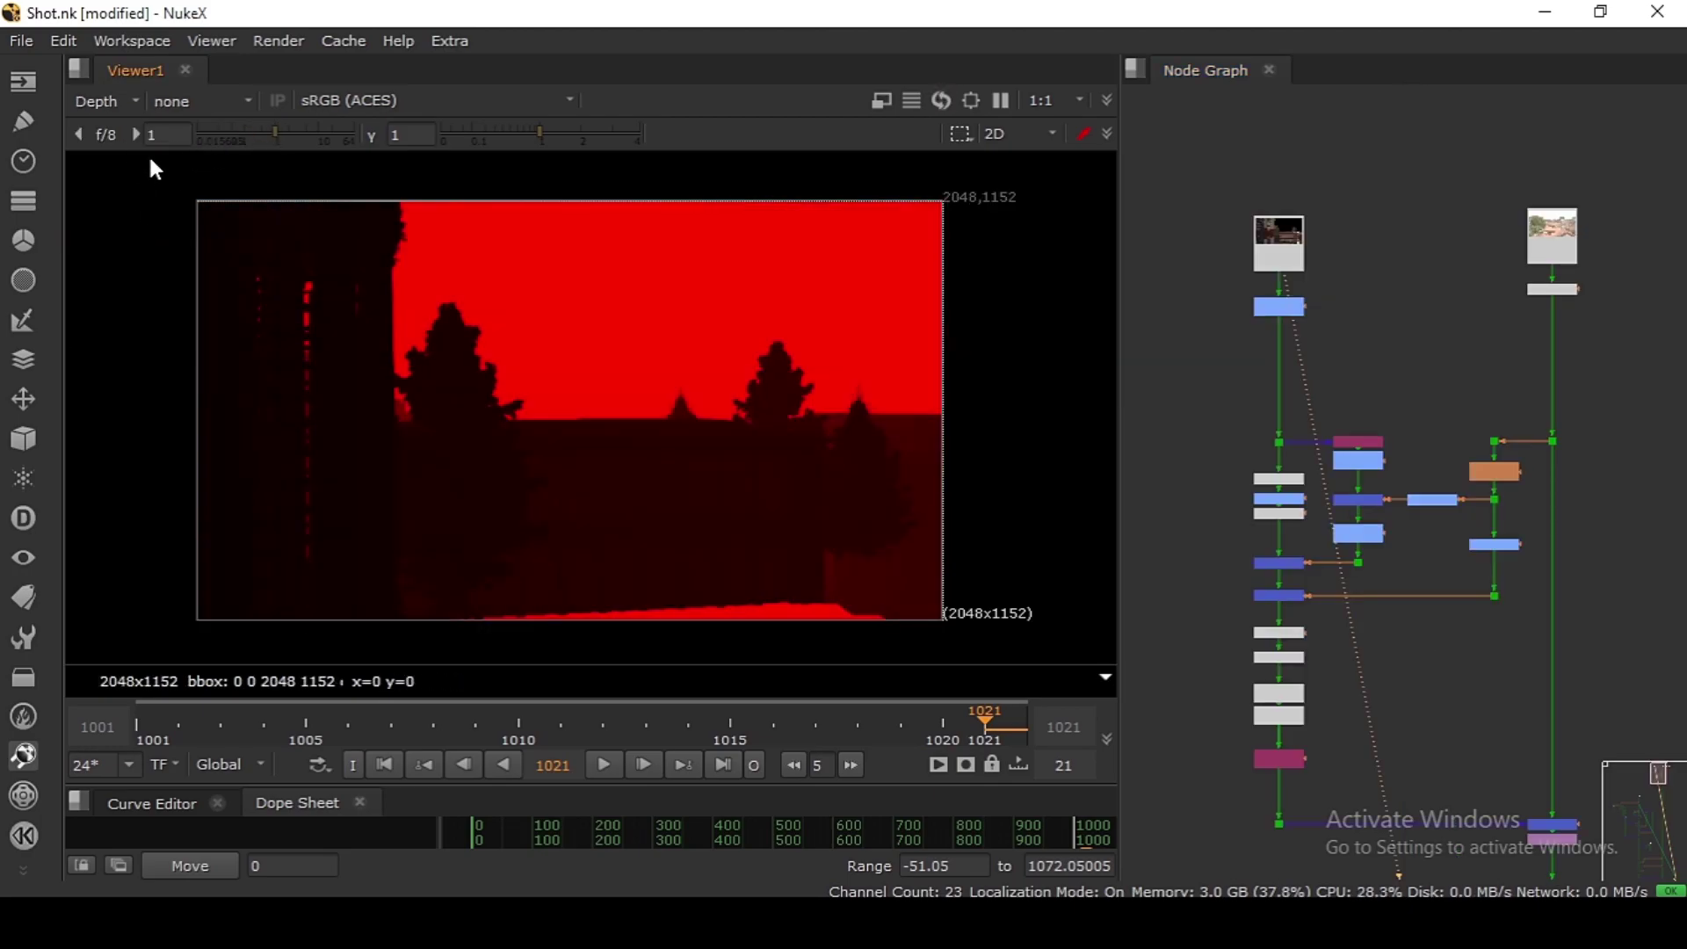
{"action": "left_click", "coordinate": [88, 113]}
{"action": "left_click", "coordinate": [113, 173]}
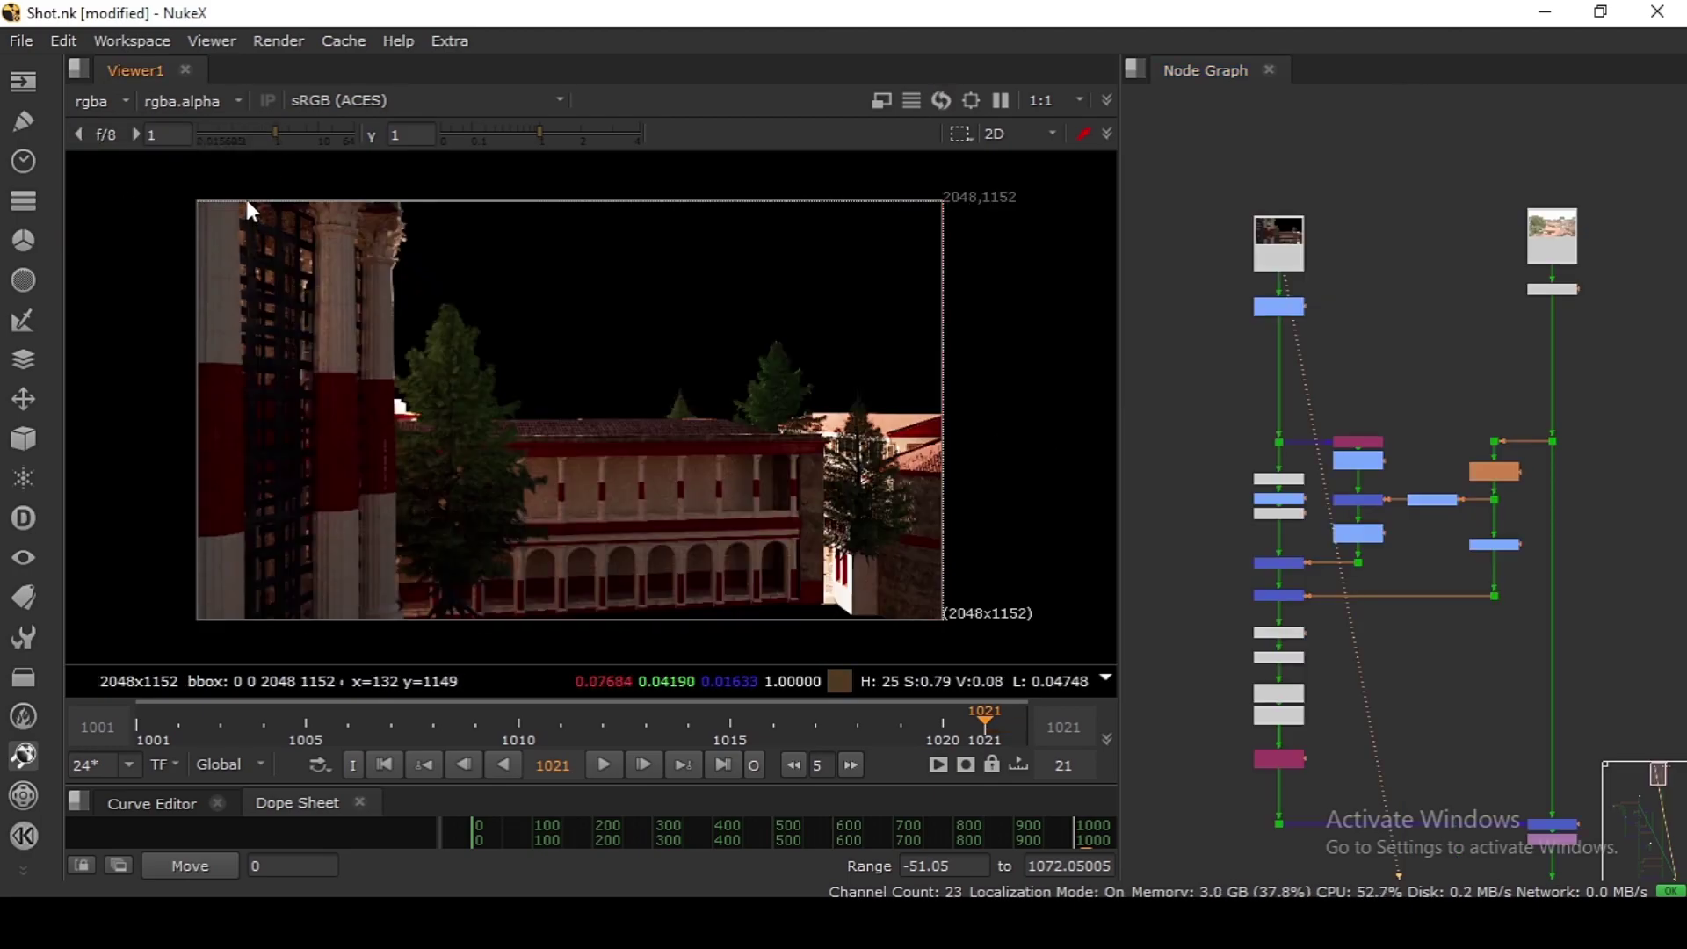
Step: View the graded CG building at the end of its branch and check the layers available in the viewer
{"action": "scroll", "coordinate": [1537, 501], "scroll_direction": "down", "scroll_amount": 3}
{"action": "scroll", "coordinate": [1538, 501], "scroll_direction": "up", "scroll_amount": 5}
{"action": "left_click", "coordinate": [91, 101]}
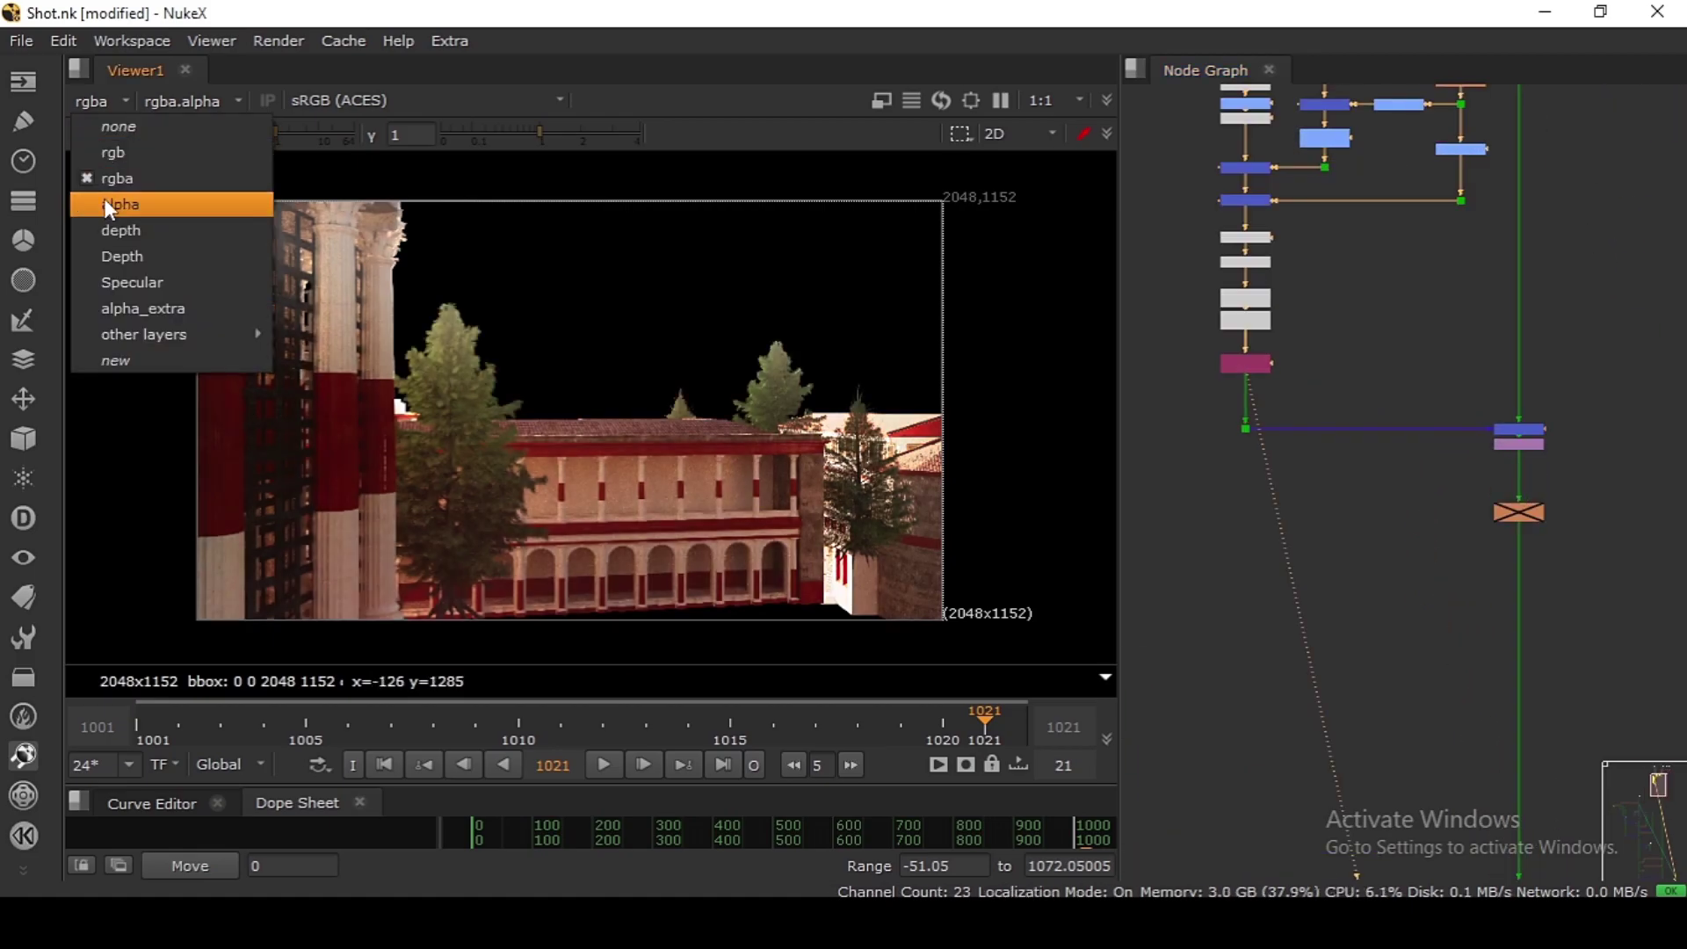
{"action": "left_click", "coordinate": [113, 230]}
Step: View the Defocus node below the background merge and enable it
{"action": "left_click", "coordinate": [1517, 518]}
{"action": "key", "text": "1"}
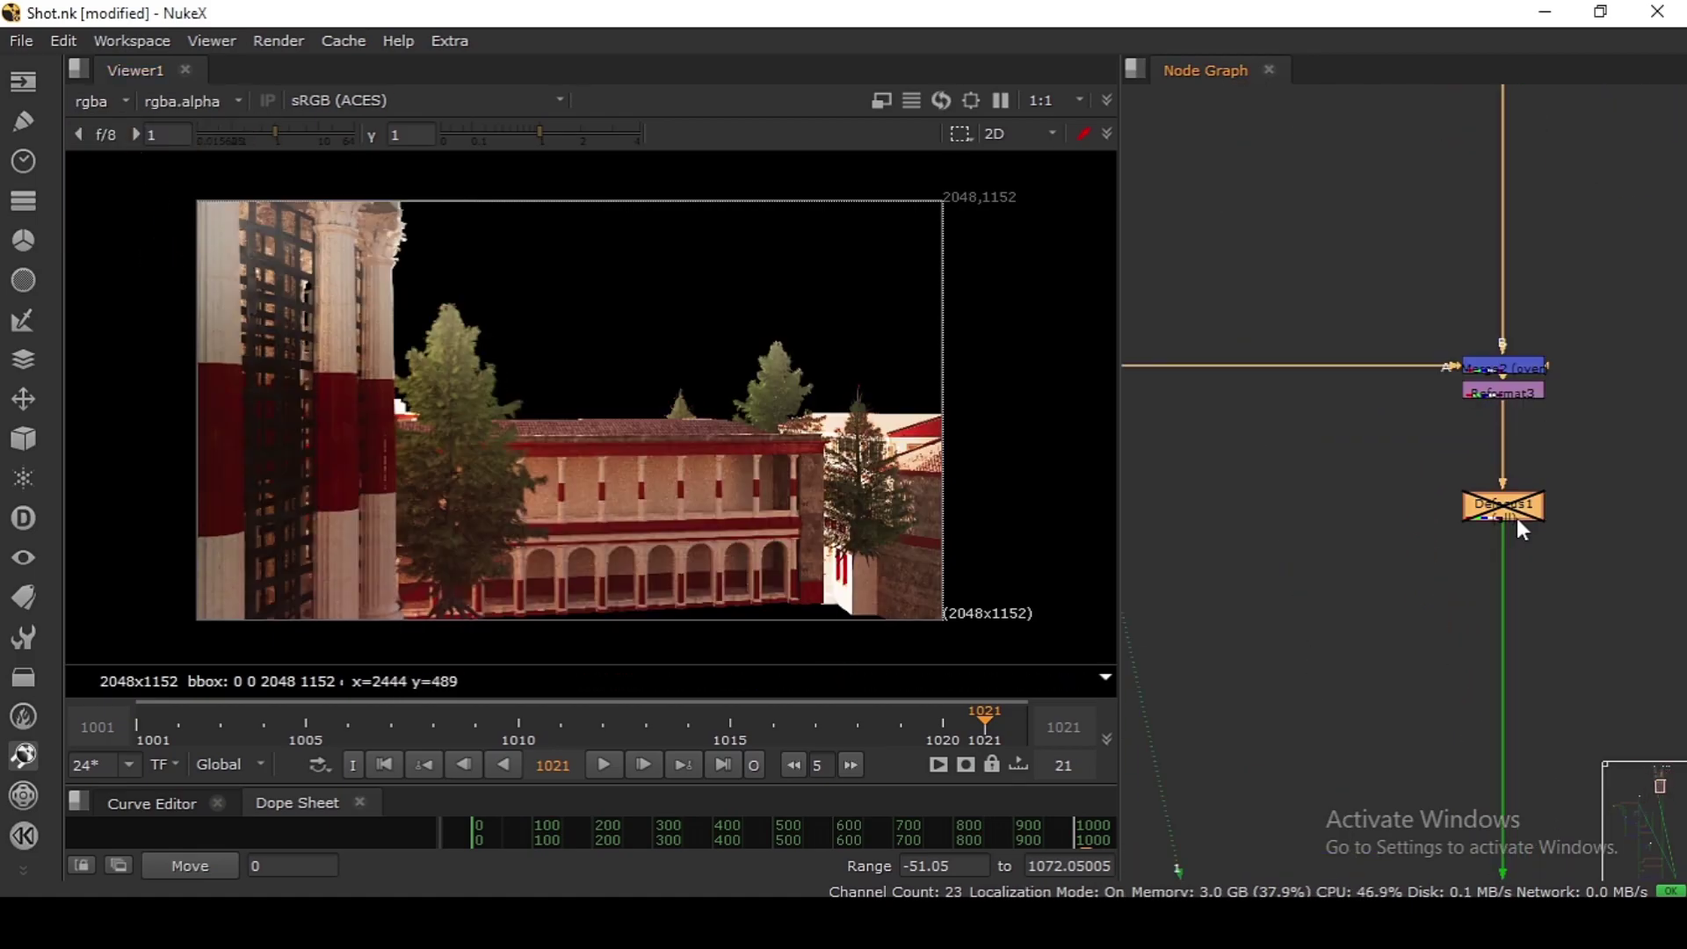
{"action": "key", "text": "d"}
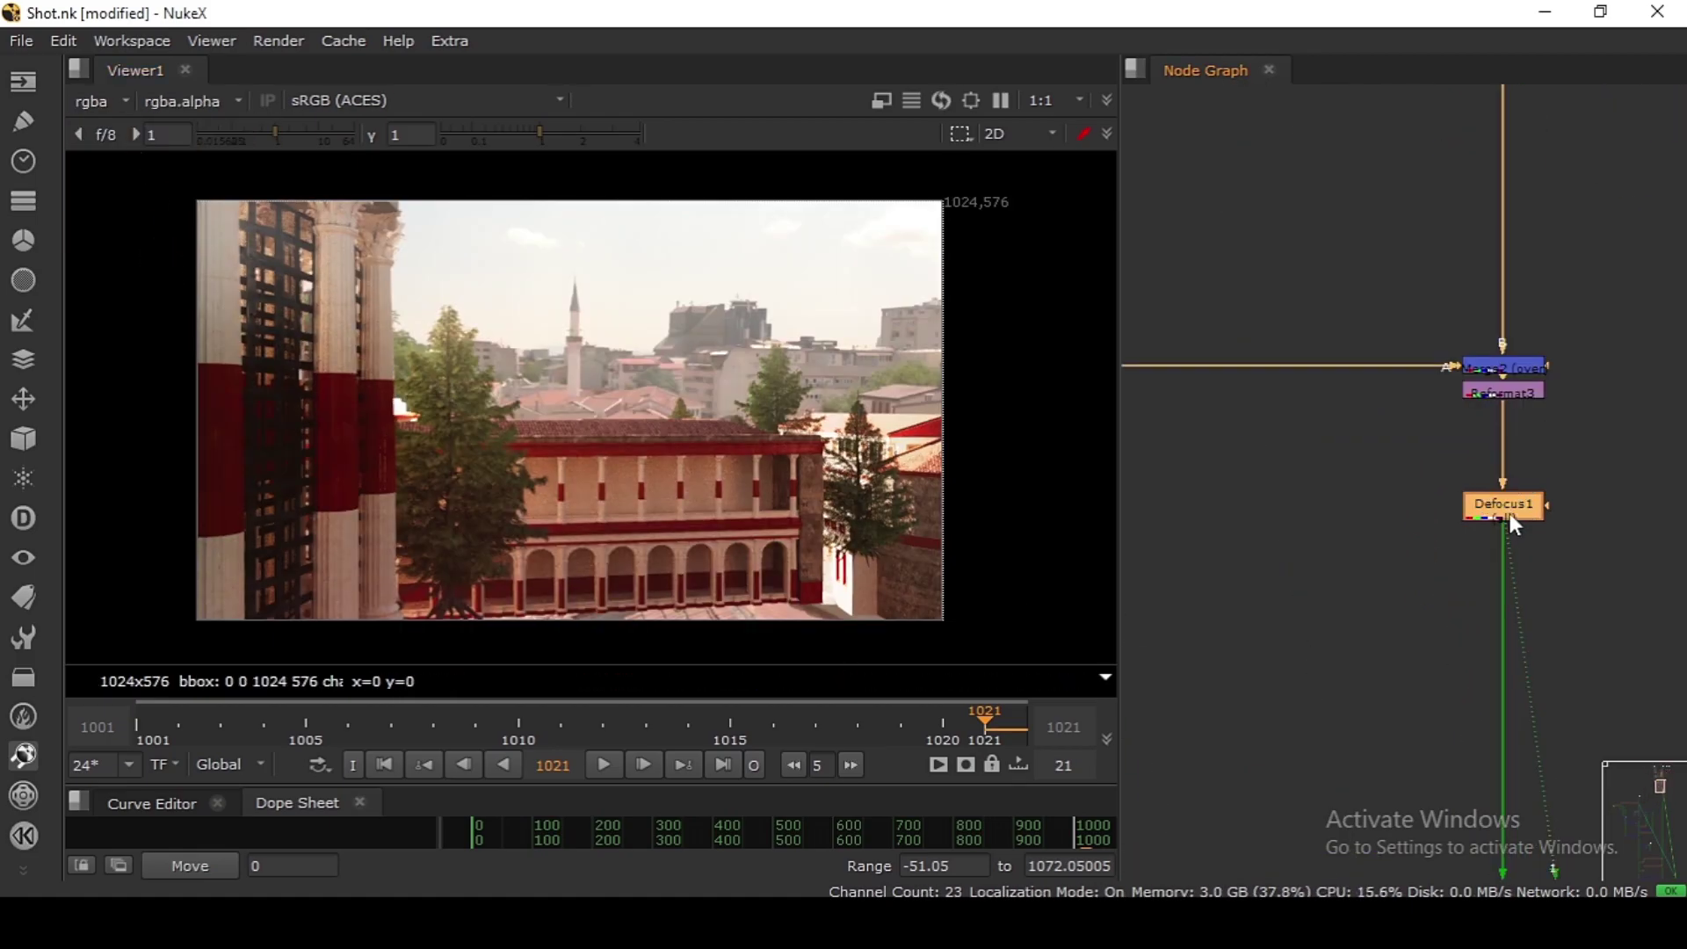
{"action": "left_click_drag", "start_coordinate": [1488, 508], "coordinate": [1488, 488]}
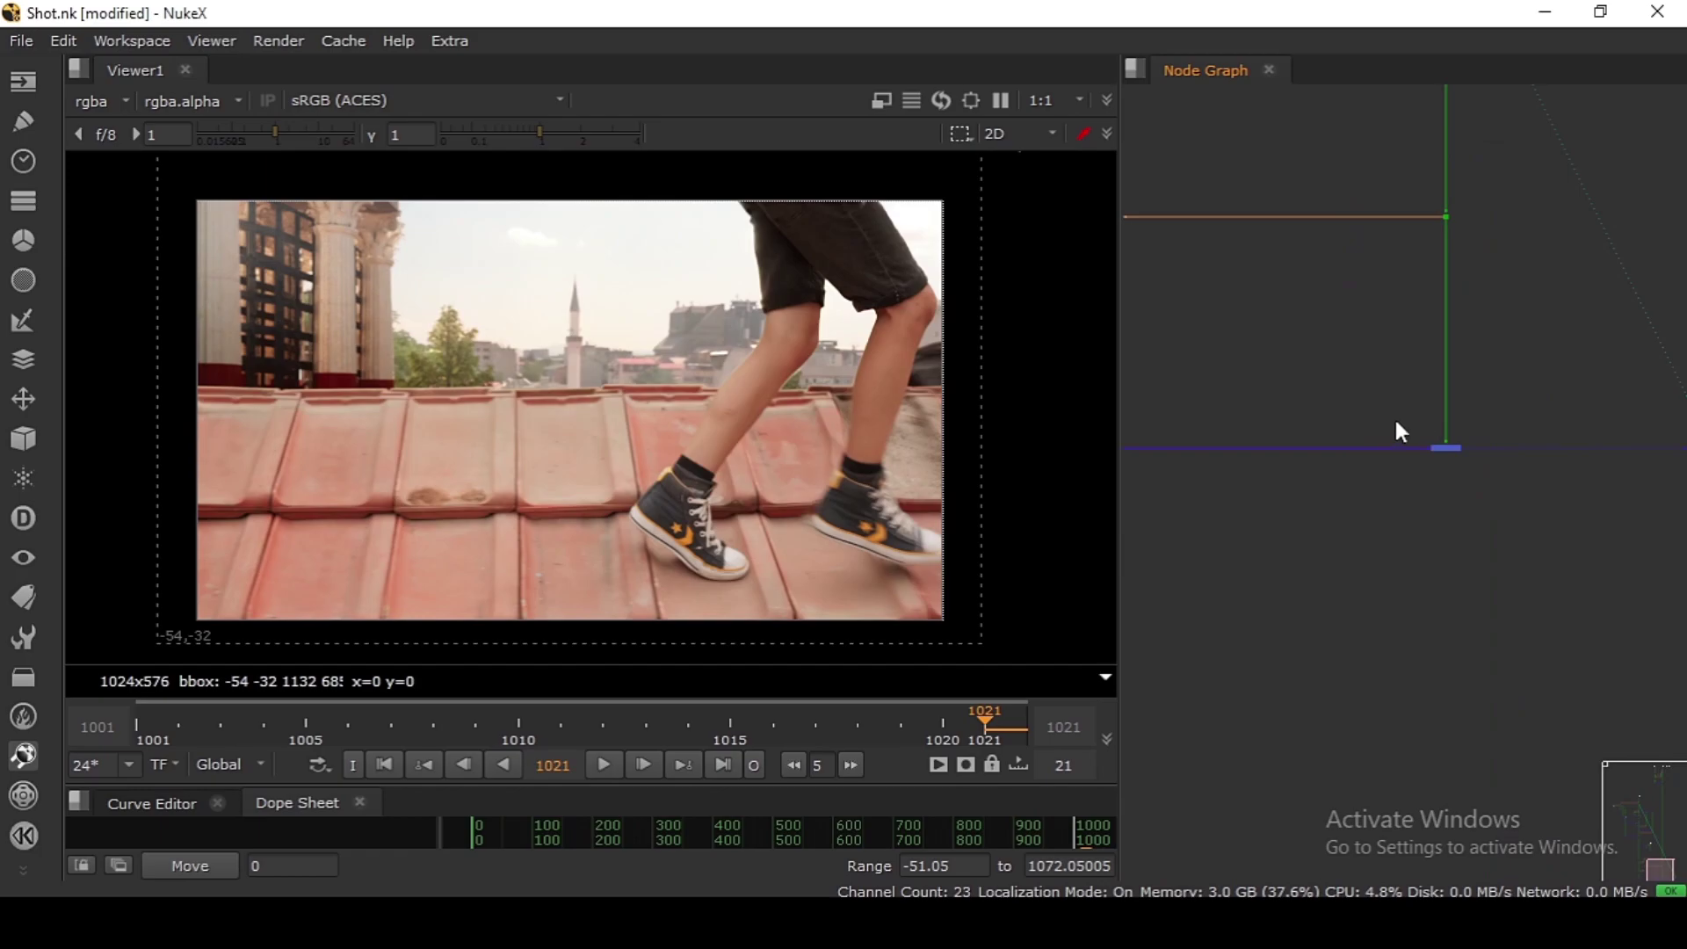
Step: Compare the final merge with the foreground off and on, and check the composite at frames 1010 and 1005
{"action": "left_click_drag", "start_coordinate": [1369, 397], "coordinate": [1520, 490]}
{"action": "left_click", "coordinate": [1446, 448]}
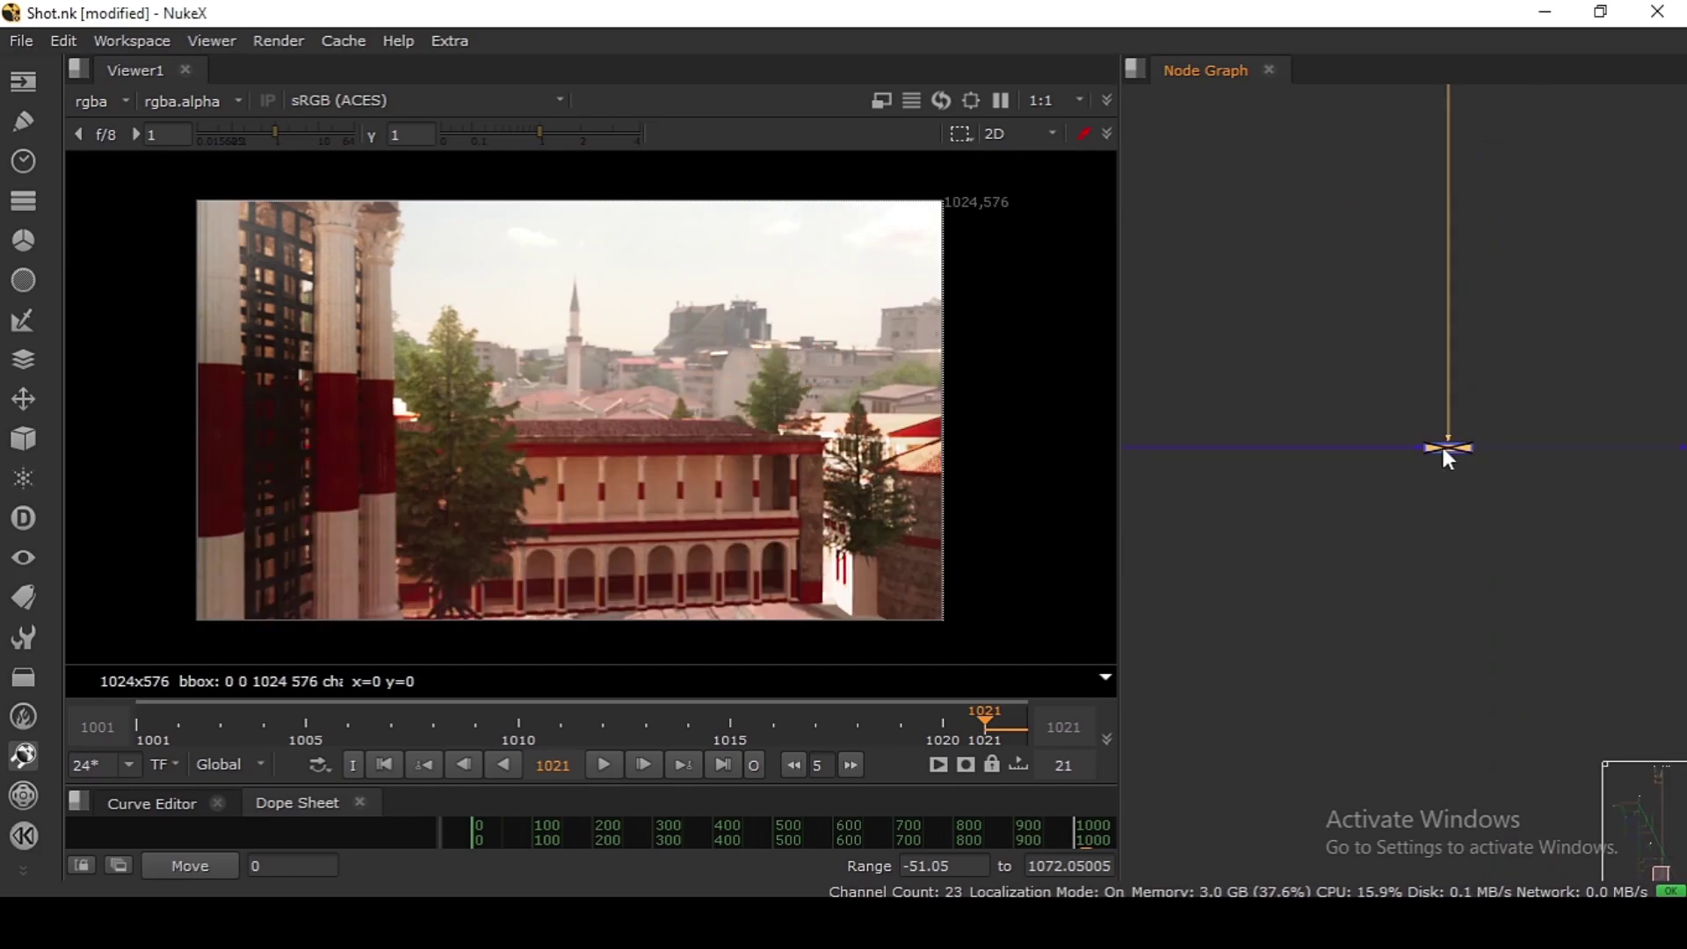
{"action": "left_click", "coordinate": [518, 727]}
{"action": "left_click", "coordinate": [306, 727]}
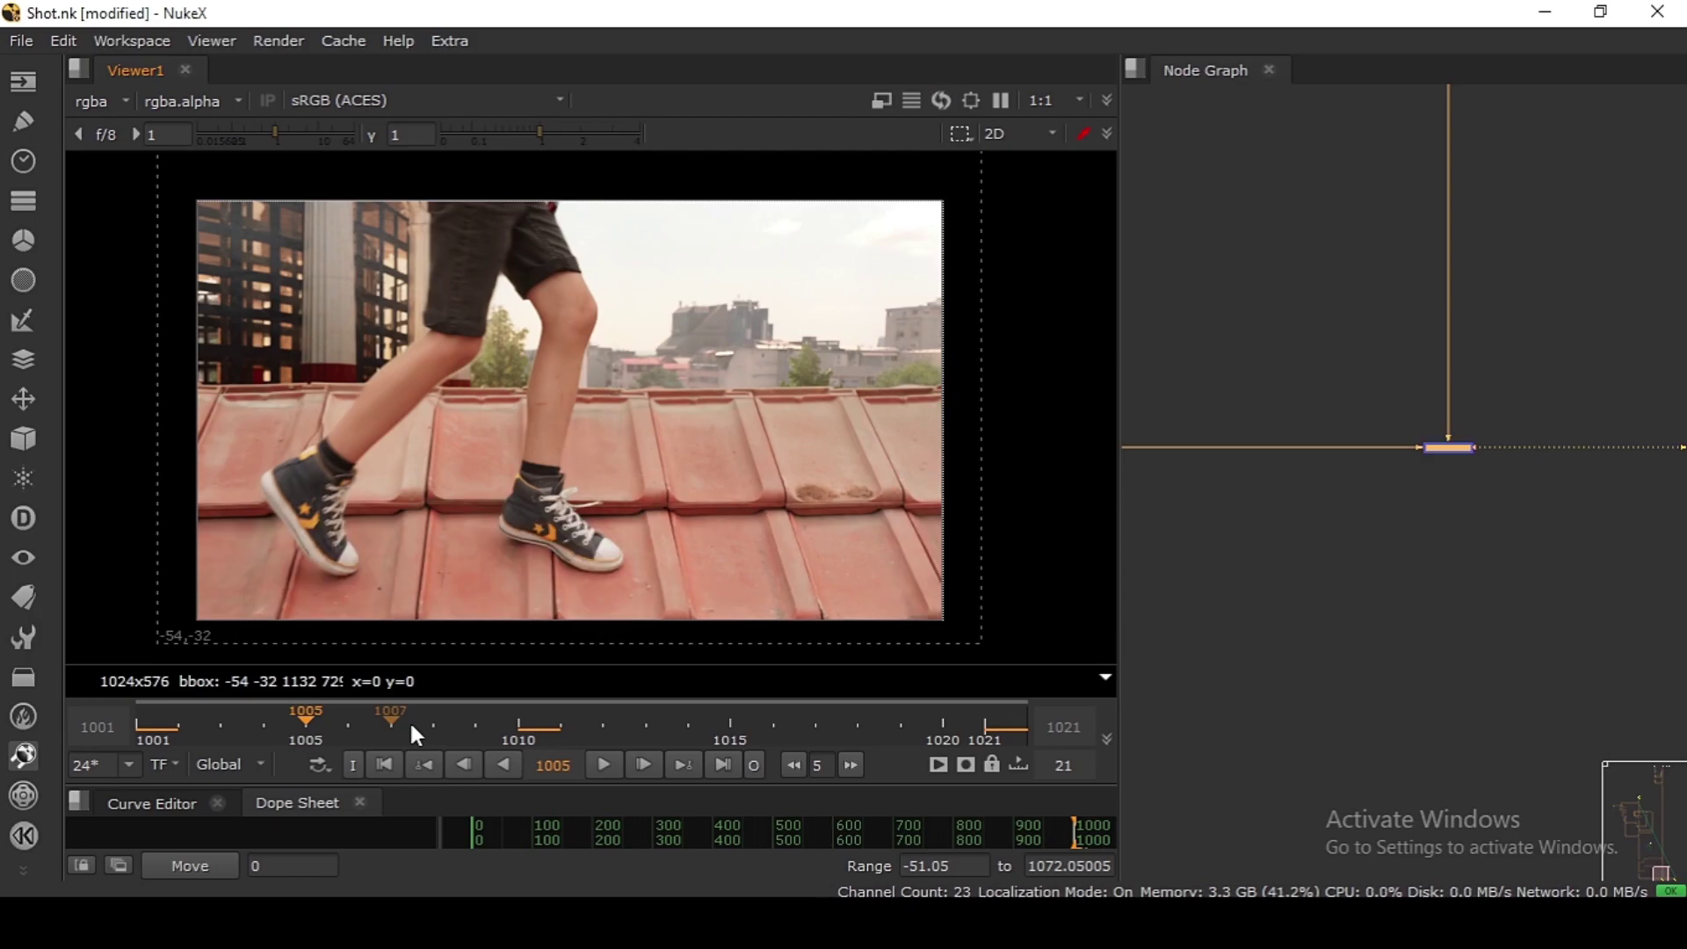
Step: View the alpha of the merge that combines the soft and core mattes
{"action": "left_click", "coordinate": [1327, 282]}
{"action": "key", "text": "f"}
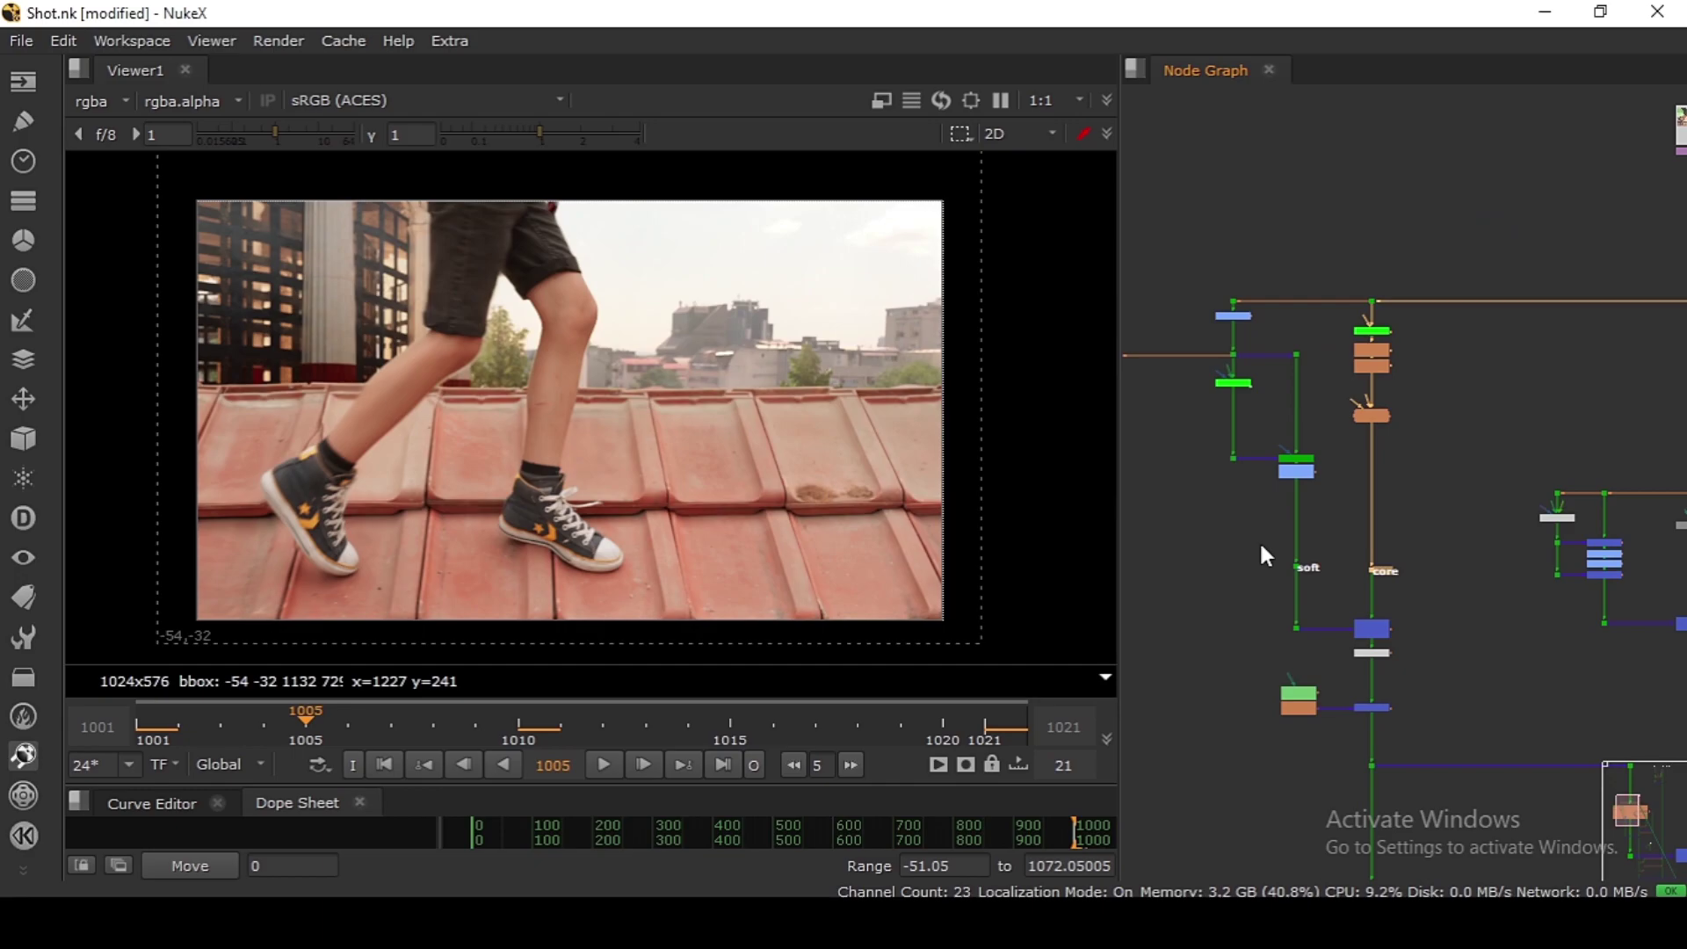
{"action": "left_click_drag", "start_coordinate": [1258, 543], "coordinate": [1416, 587]}
{"action": "left_click", "coordinate": [1371, 630]}
{"action": "key", "text": "1"}
{"action": "middle_click_drag", "start_coordinate": [1403, 675], "coordinate": [1363, 575]}
{"action": "key", "text": "a"}
{"action": "middle_click_drag", "start_coordinate": [1527, 517], "coordinate": [1231, 537]}
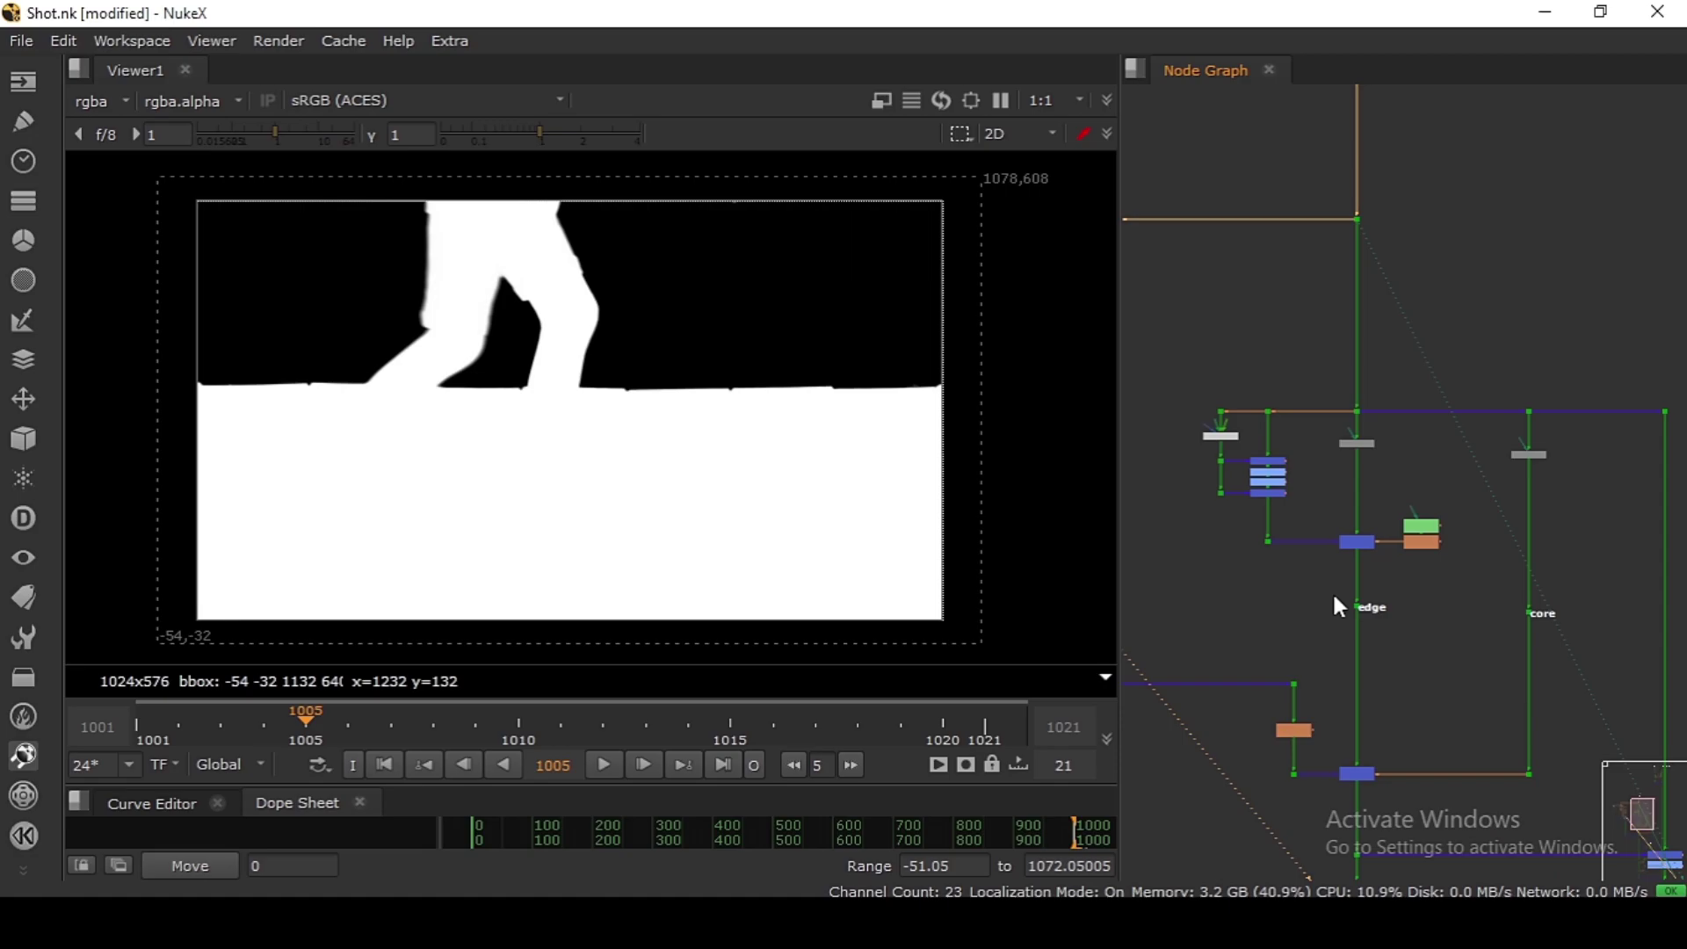
Step: Inspect the edge and core despill branches and view the merge that joins them in colour
{"action": "left_click_drag", "start_coordinate": [1315, 578], "coordinate": [1412, 648]}
{"action": "left_click_drag", "start_coordinate": [1475, 583], "coordinate": [1562, 640]}
{"action": "key", "text": "1"}
{"action": "left_click_drag", "start_coordinate": [1326, 579], "coordinate": [1392, 646]}
{"action": "key", "text": "1"}
{"action": "left_click", "coordinate": [1353, 774]}
{"action": "key", "text": "1"}
{"action": "key", "text": "a"}
{"action": "scroll", "coordinate": [1354, 708], "scroll_direction": "up", "scroll_amount": 2}
{"action": "middle_click_drag", "start_coordinate": [1354, 708], "coordinate": [1391, 589]}
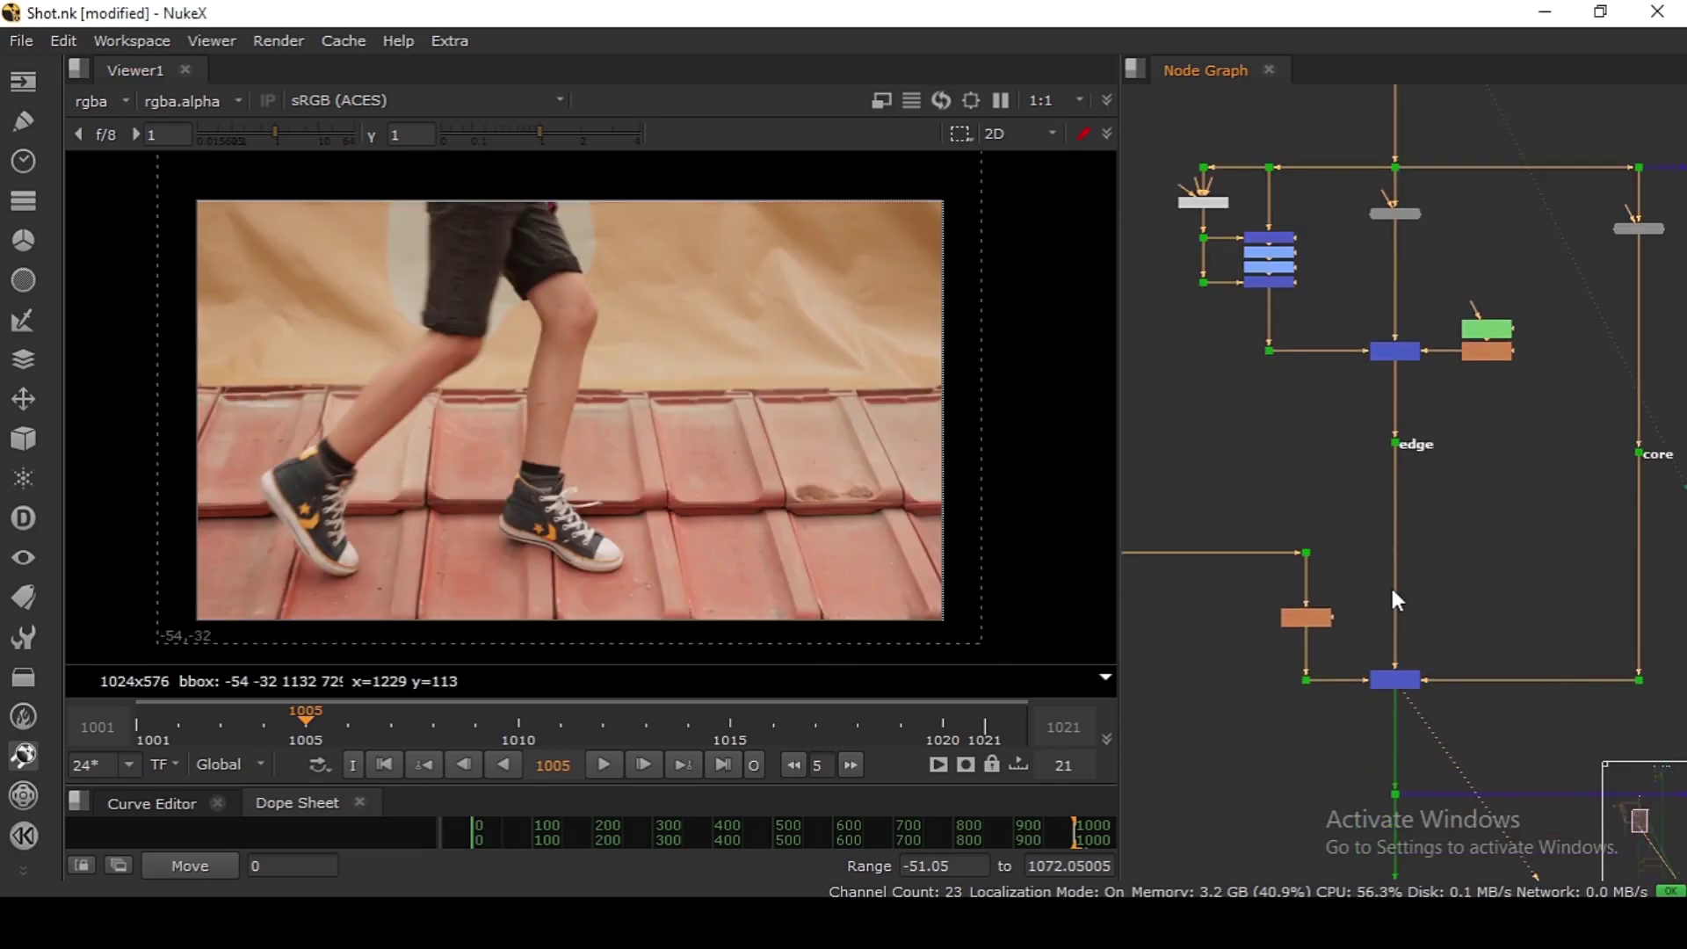
Step: Compare the image with the edge and core merge disabled and re-enabled
{"action": "scroll", "coordinate": [1401, 692], "scroll_direction": "up", "scroll_amount": 3}
{"action": "middle_click_drag", "start_coordinate": [1401, 692], "coordinate": [1397, 591]}
{"action": "left_click", "coordinate": [1388, 577]}
{"action": "key", "text": "d"}
{"action": "key", "text": "d"}
{"action": "scroll", "coordinate": [1384, 562], "scroll_direction": "down", "scroll_amount": 6}
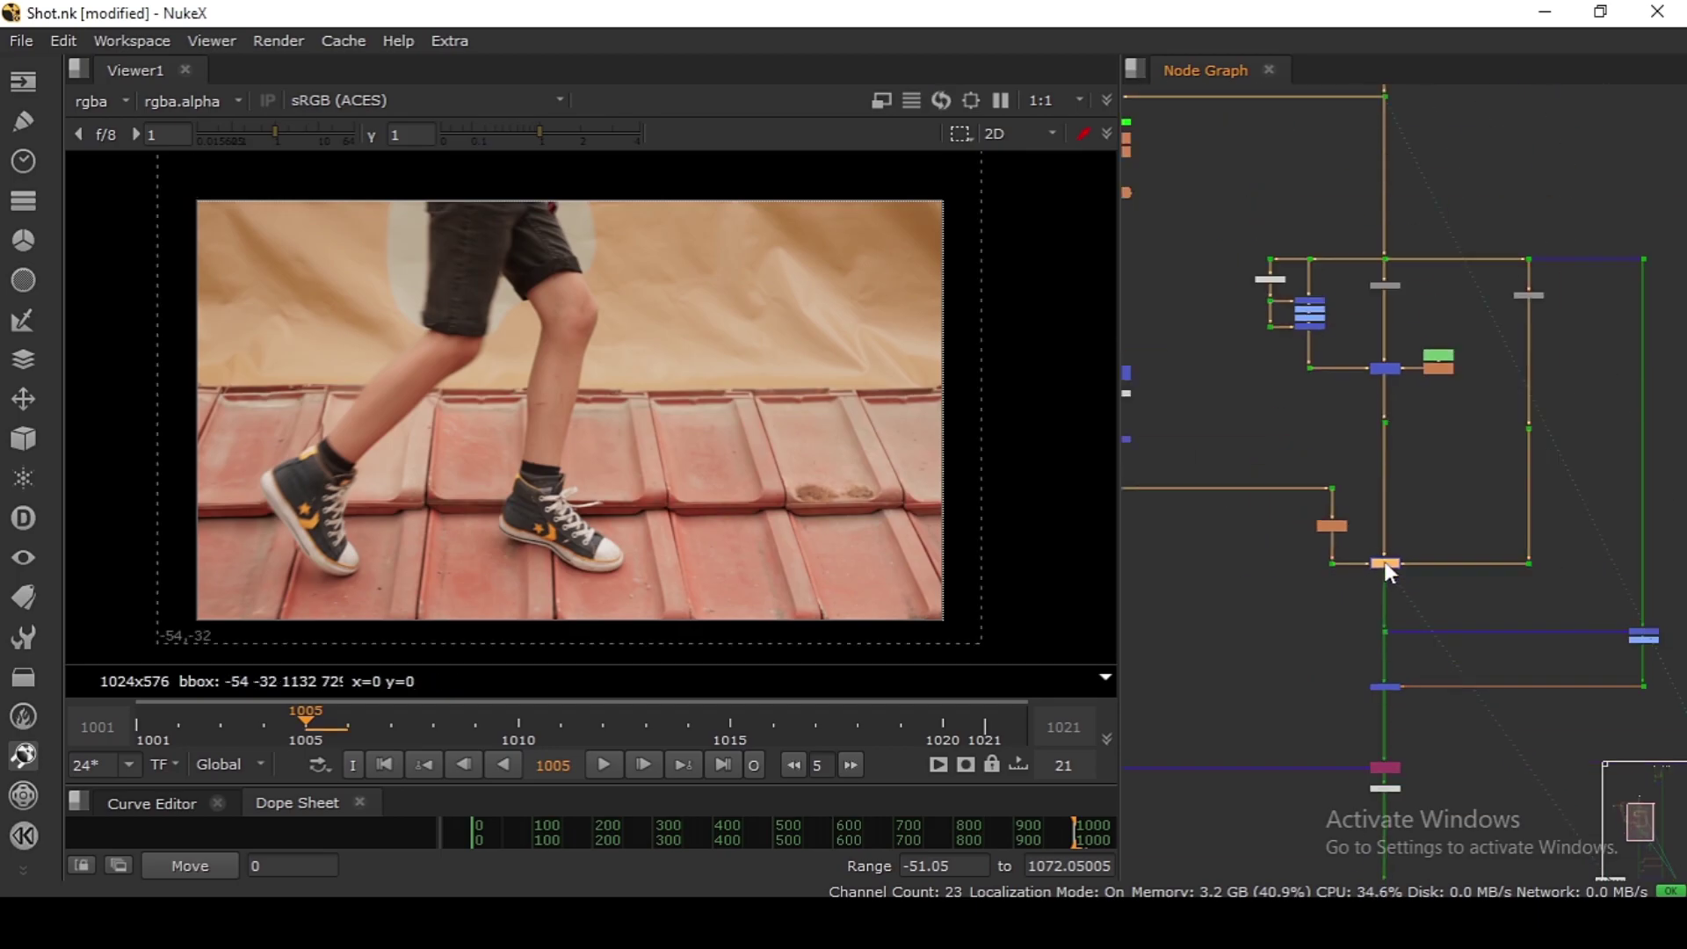
Step: View the merge above the edge branch and compare the image with that merge disabled and re-enabled
{"action": "scroll", "coordinate": [1385, 369], "scroll_direction": "up", "scroll_amount": 4}
{"action": "middle_click_drag", "start_coordinate": [1385, 368], "coordinate": [1399, 460]}
{"action": "left_click", "coordinate": [1399, 461]}
{"action": "key", "text": "1"}
{"action": "left_click", "coordinate": [1399, 462]}
{"action": "key", "text": "d"}
{"action": "key", "text": "d"}
{"action": "scroll", "coordinate": [1398, 462], "scroll_direction": "down", "scroll_amount": 5}
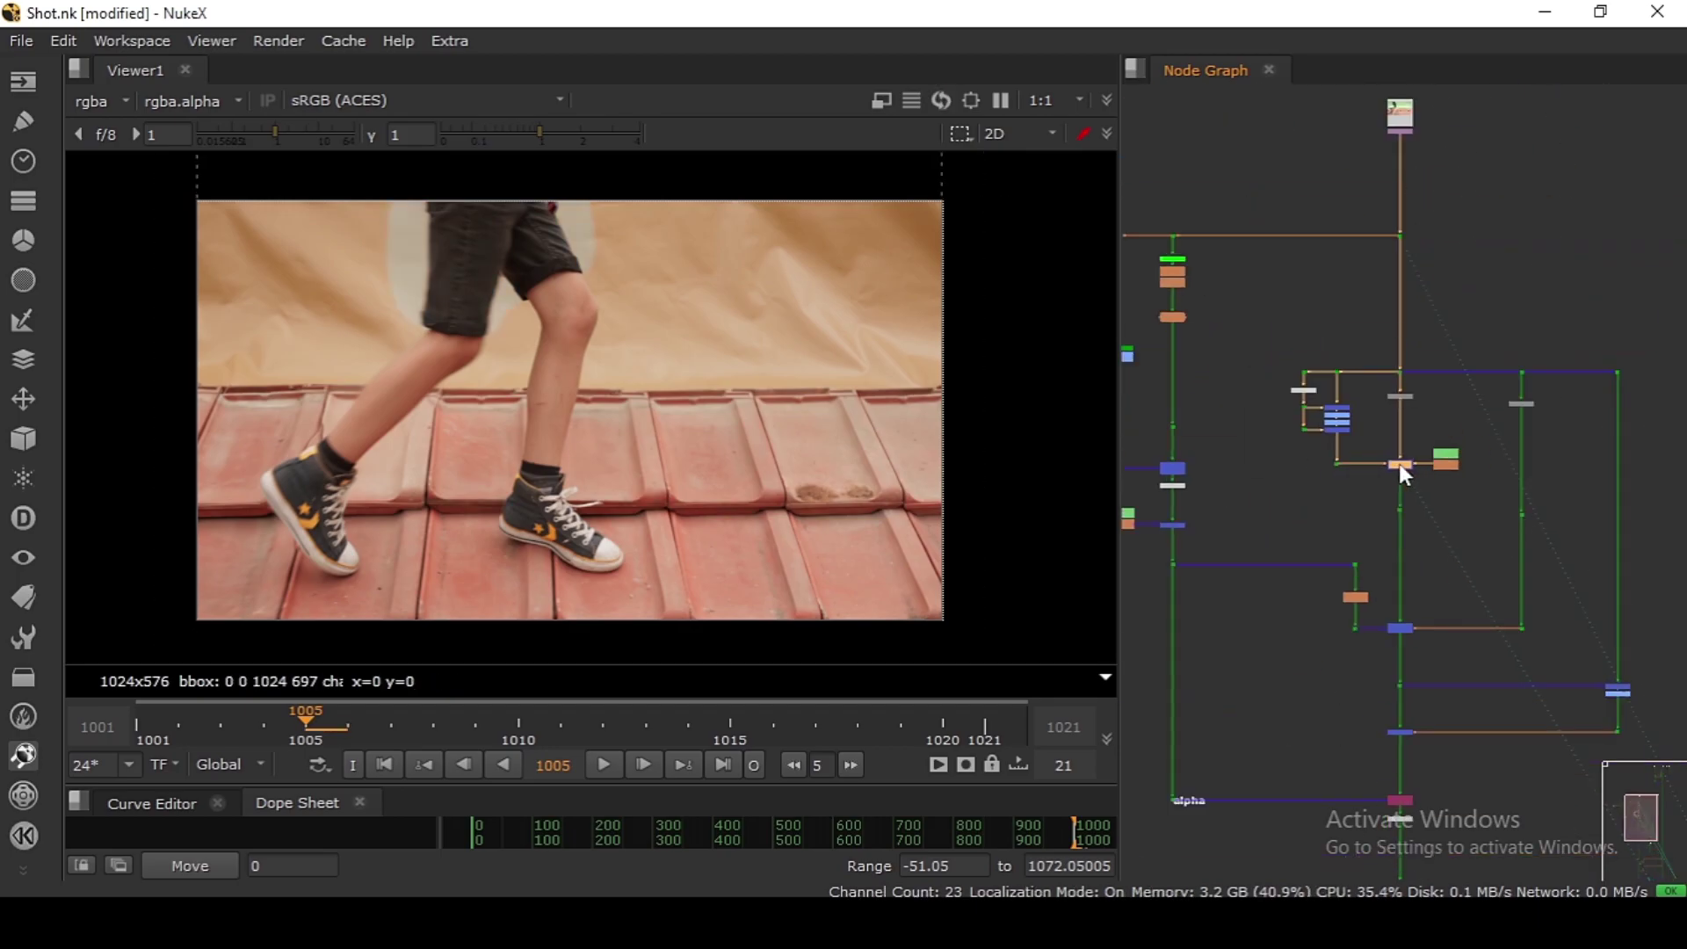
{"action": "middle_click_drag", "start_coordinate": [1391, 637], "coordinate": [1393, 530]}
{"action": "scroll", "coordinate": [1393, 531], "scroll_direction": "up", "scroll_amount": 4}
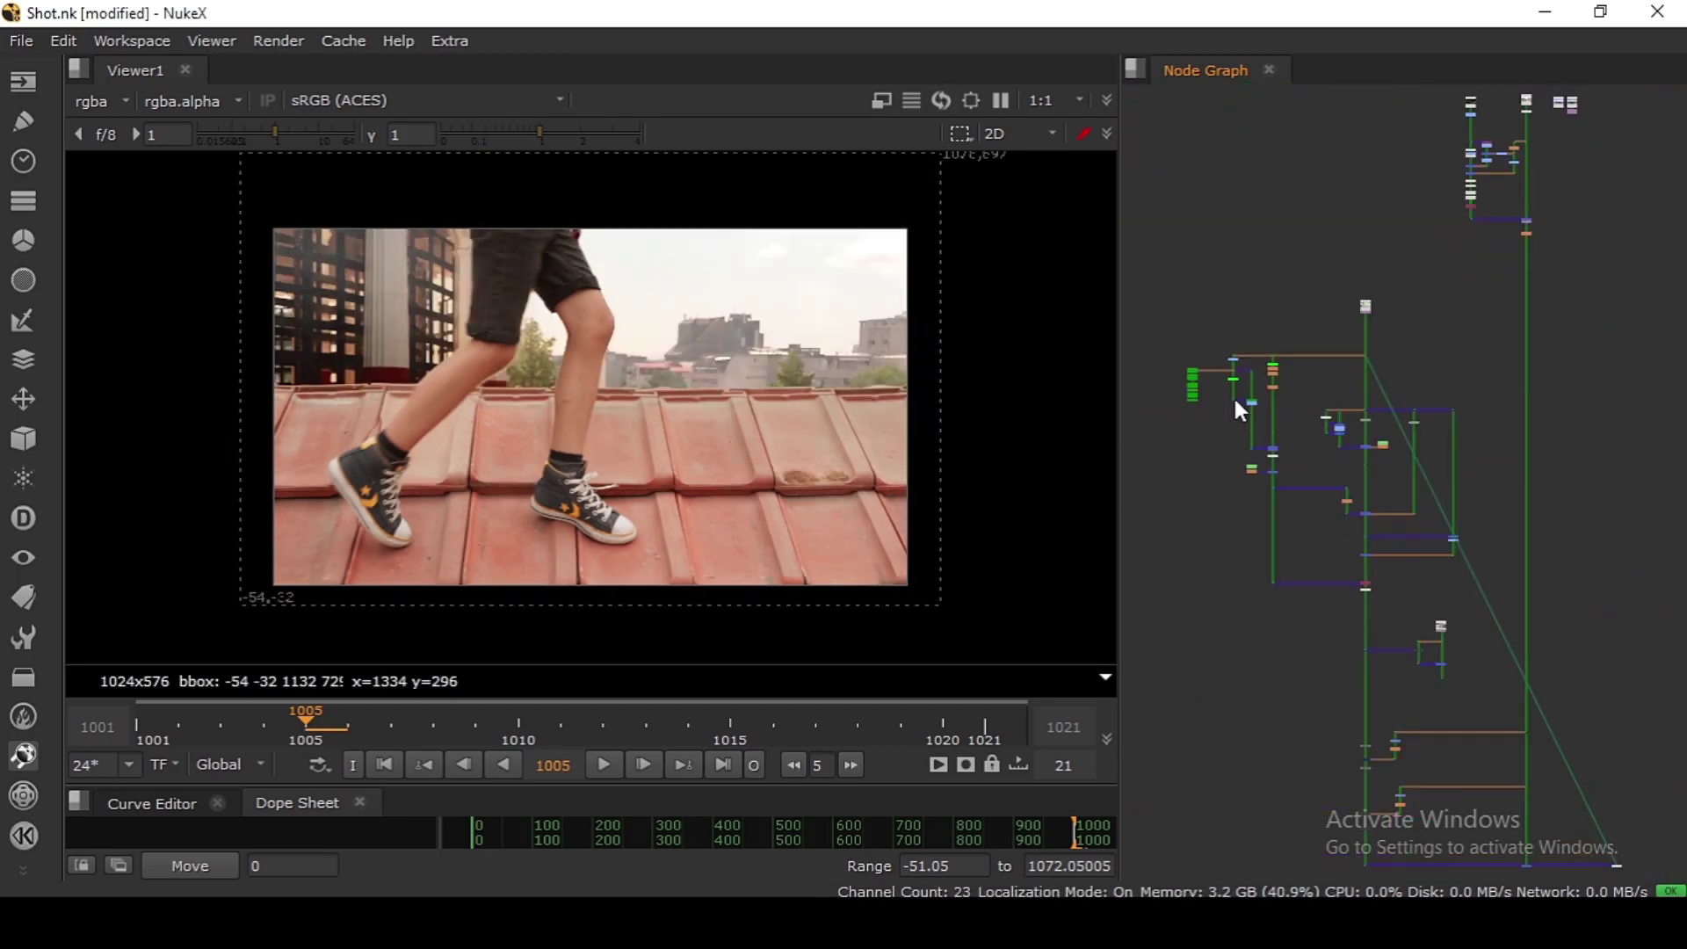